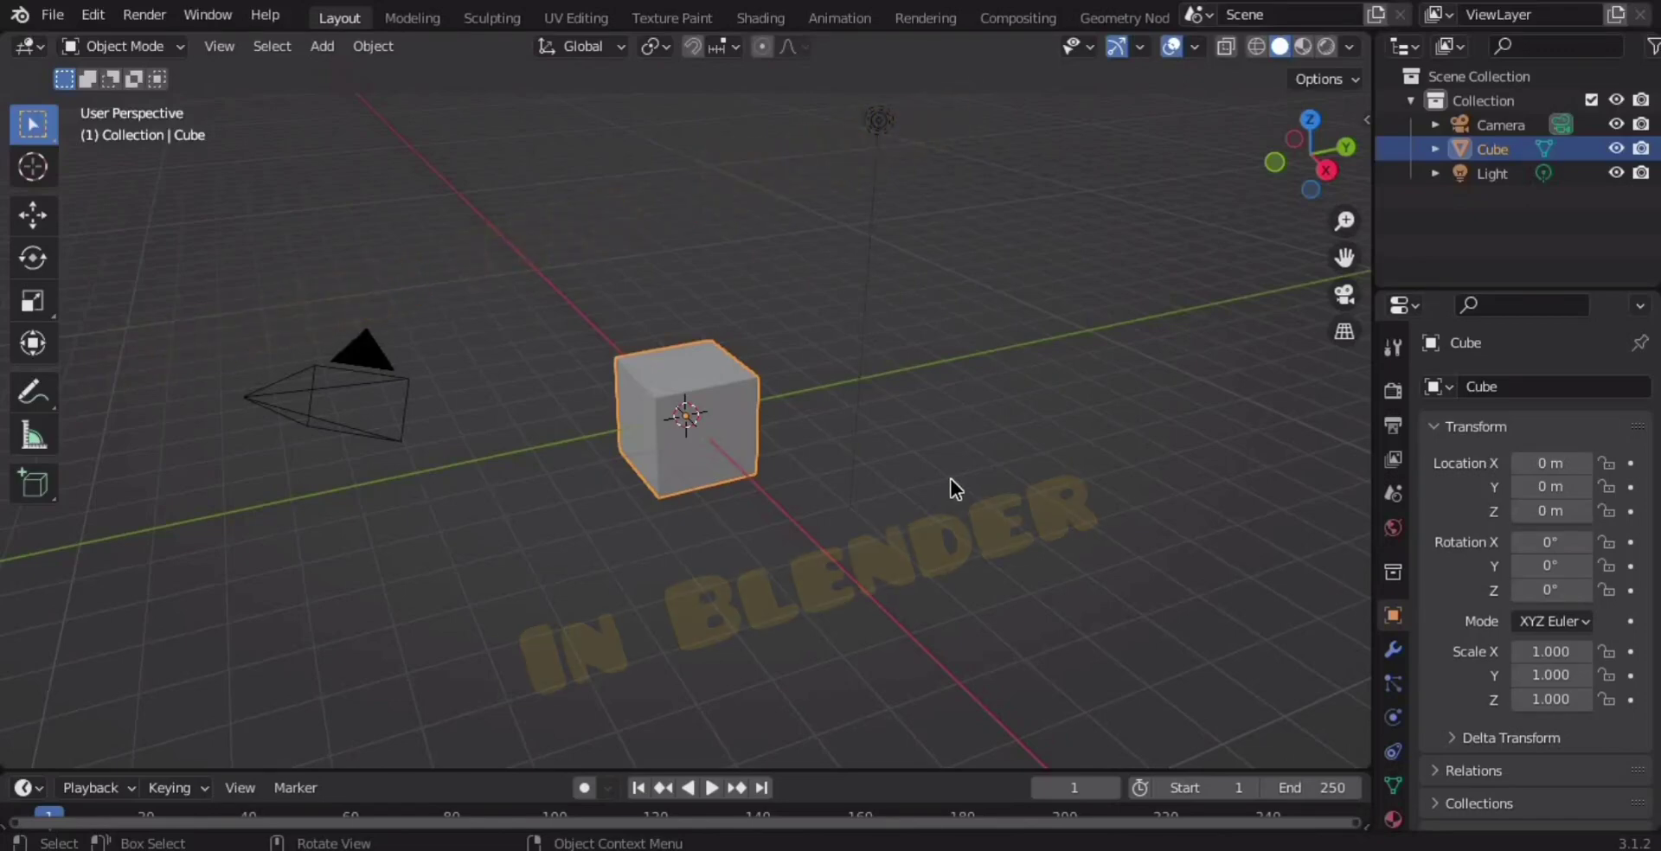
Delete the default camera, cube and light.
{"action": "key", "text": "alt+a"}
{"action": "key", "text": "a"}
{"action": "key", "text": "Delete"}
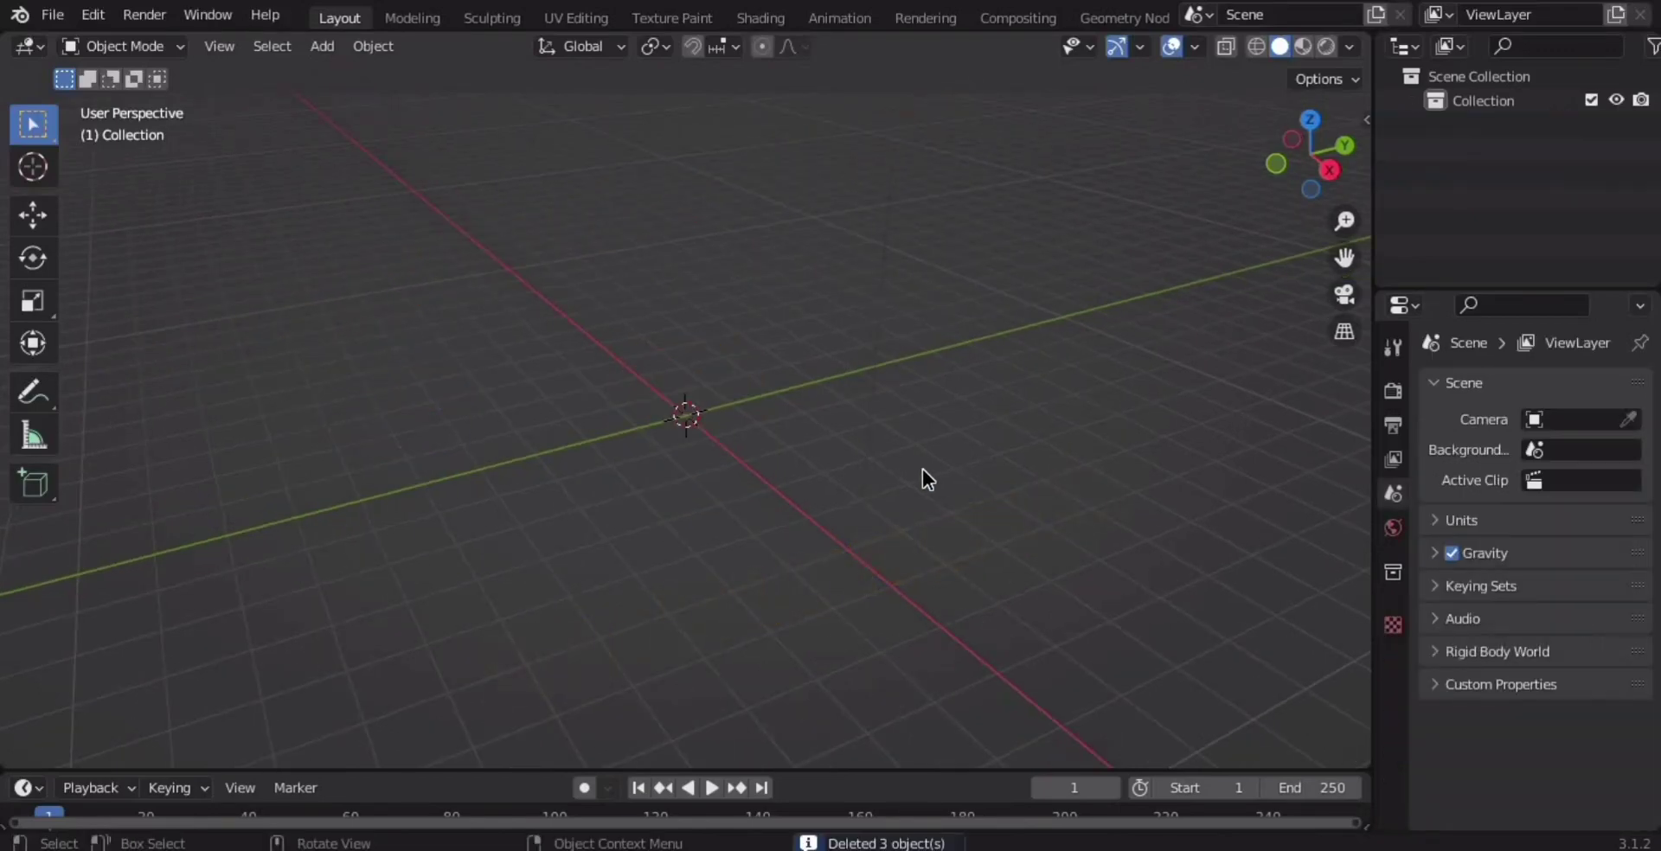
{"action": "middle_click_drag", "start_coordinate": [923, 470], "coordinate": [942, 449]}
Add a cube and stretch it into a box 20 m long.
{"action": "key", "text": "shift+a"}
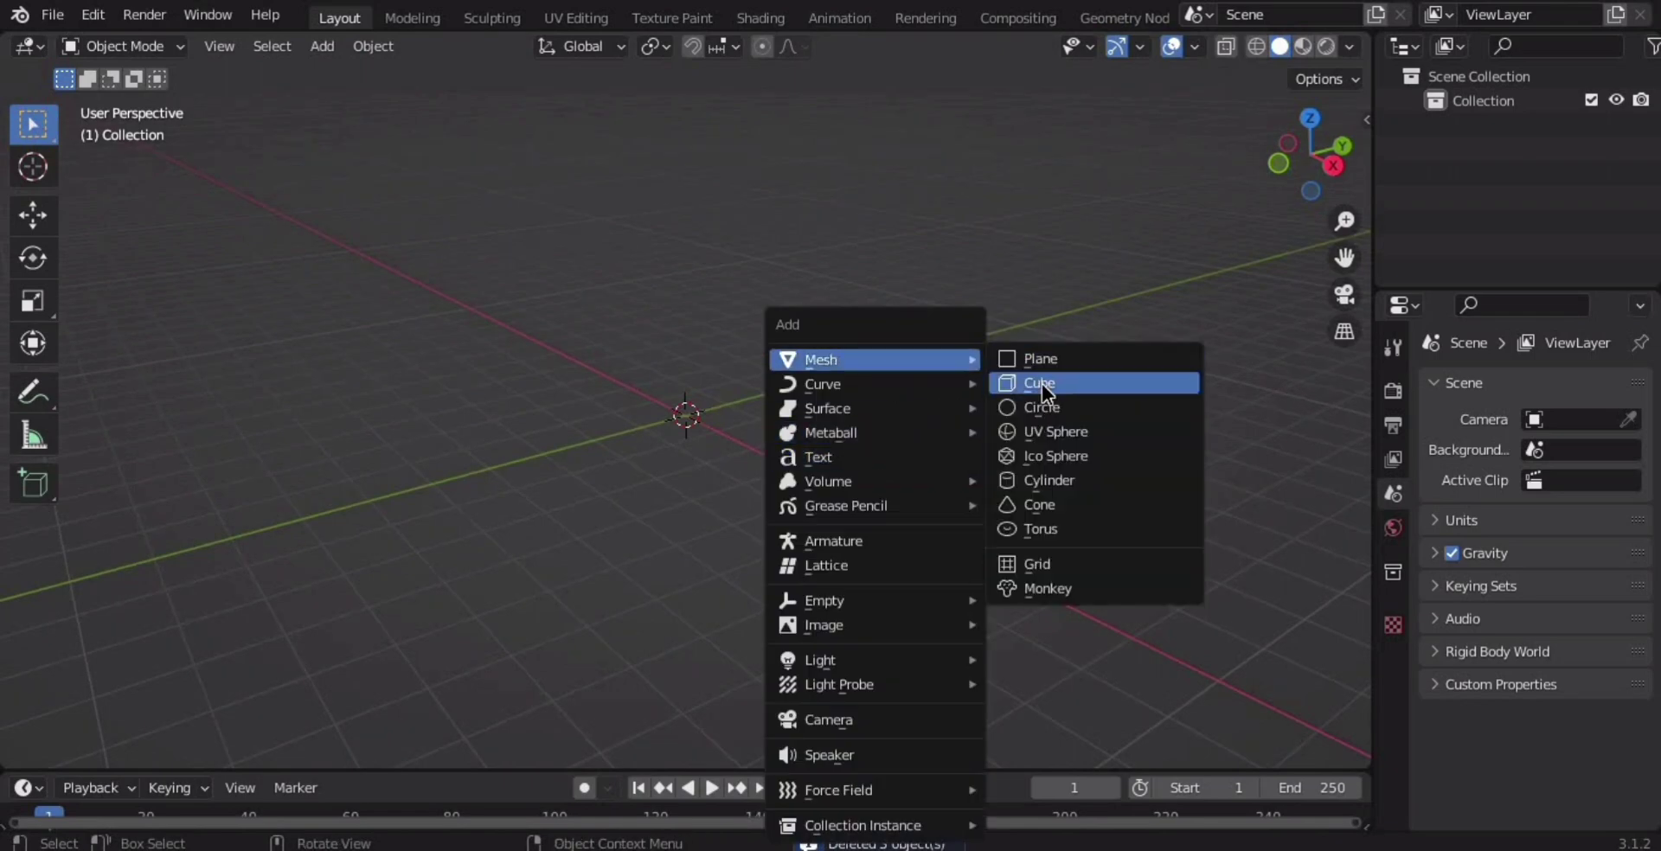
{"action": "left_click", "coordinate": [1042, 382]}
{"action": "key", "text": "n"}
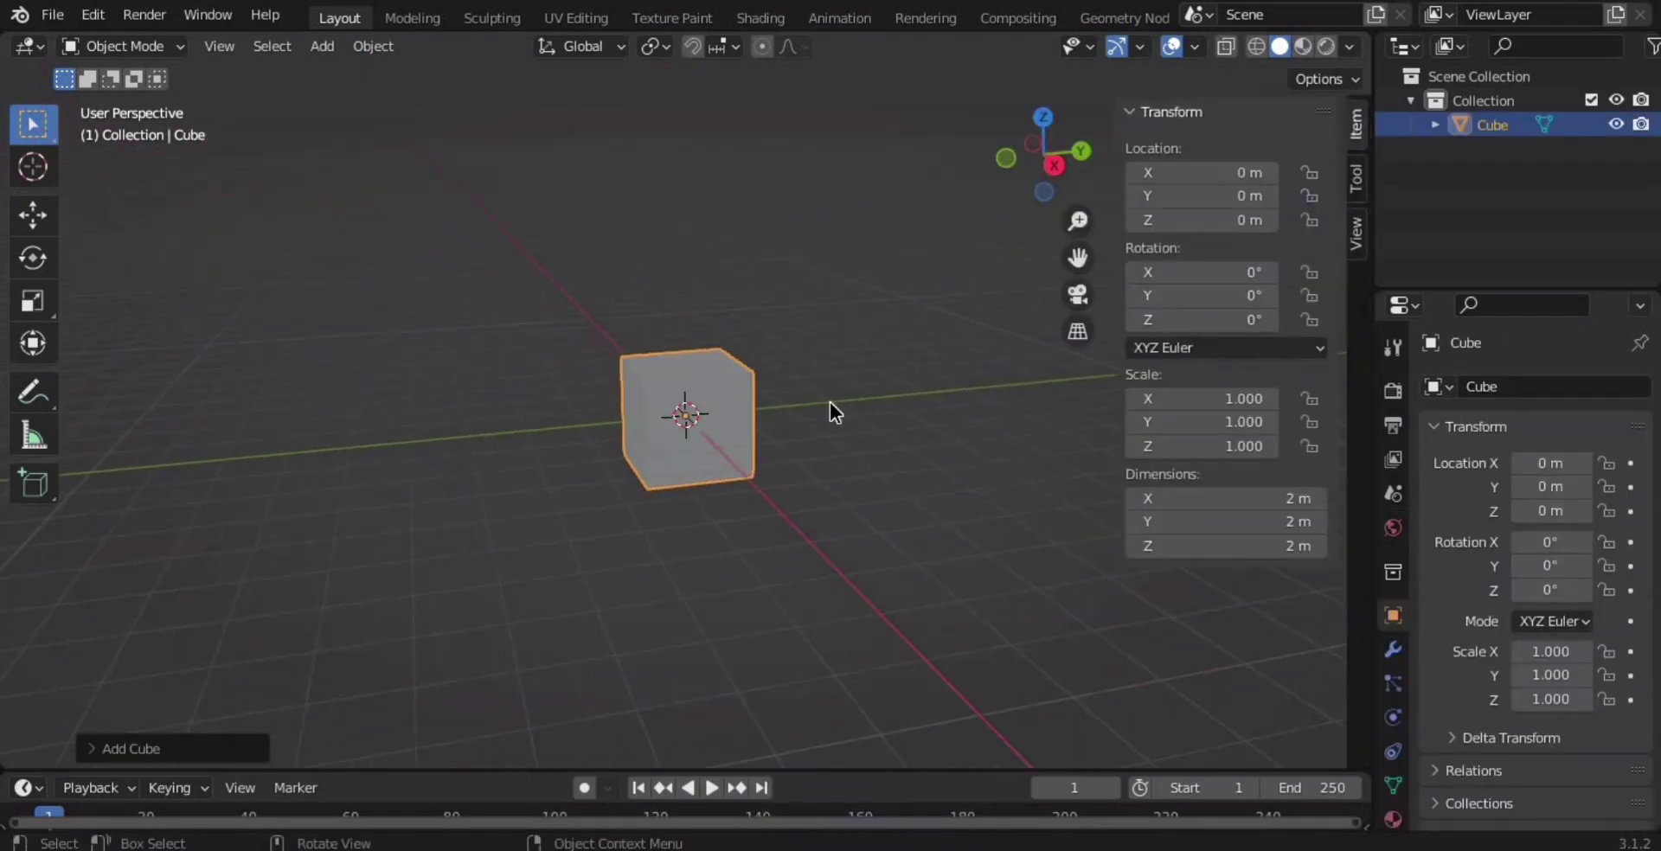
{"action": "left_click_drag", "start_coordinate": [1229, 522], "coordinate": [1416, 526]}
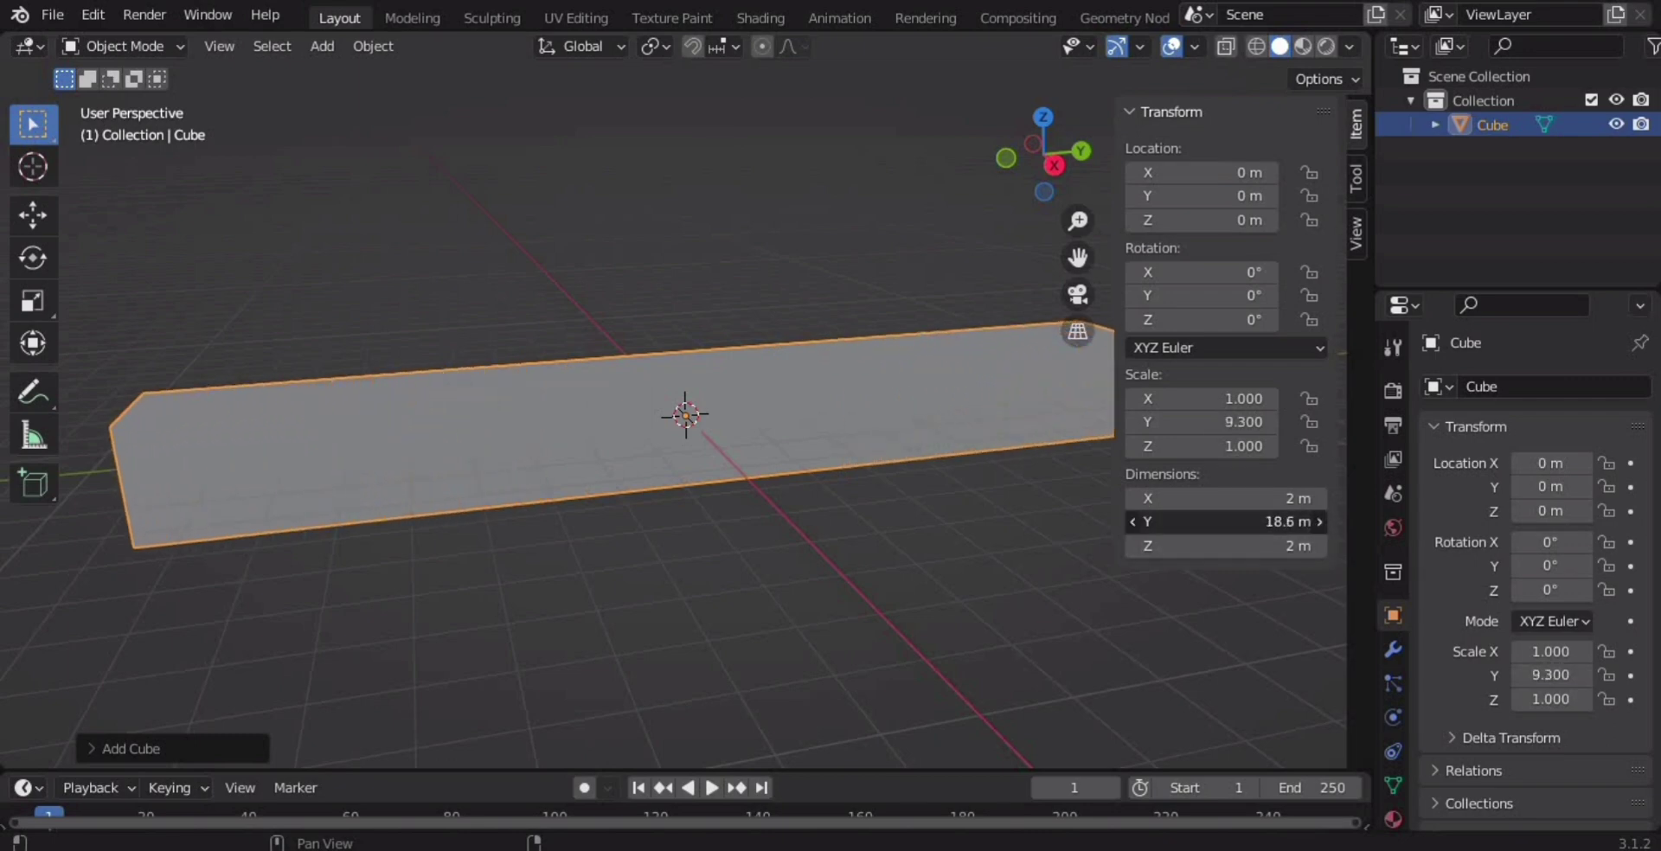
{"action": "left_click_drag", "start_coordinate": [1151, 521], "coordinate": [1140, 524]}
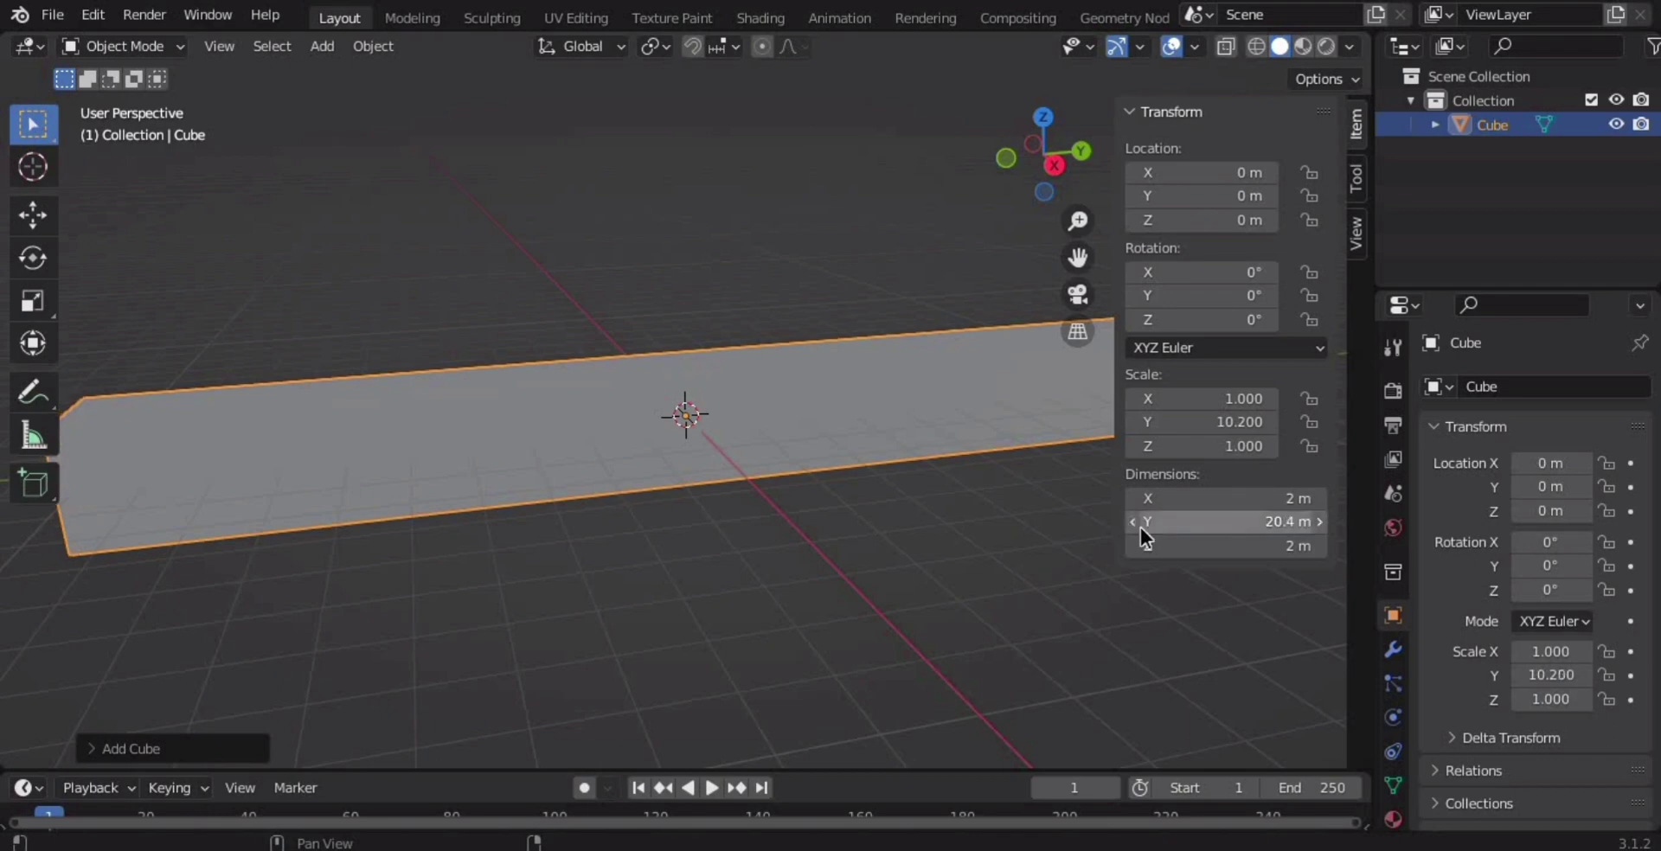
{"action": "left_click", "coordinate": [1137, 526]}
{"action": "type", "text": "20"}
{"action": "key", "text": "Return"}
{"action": "middle_click_drag", "start_coordinate": [993, 519], "coordinate": [1116, 529]}
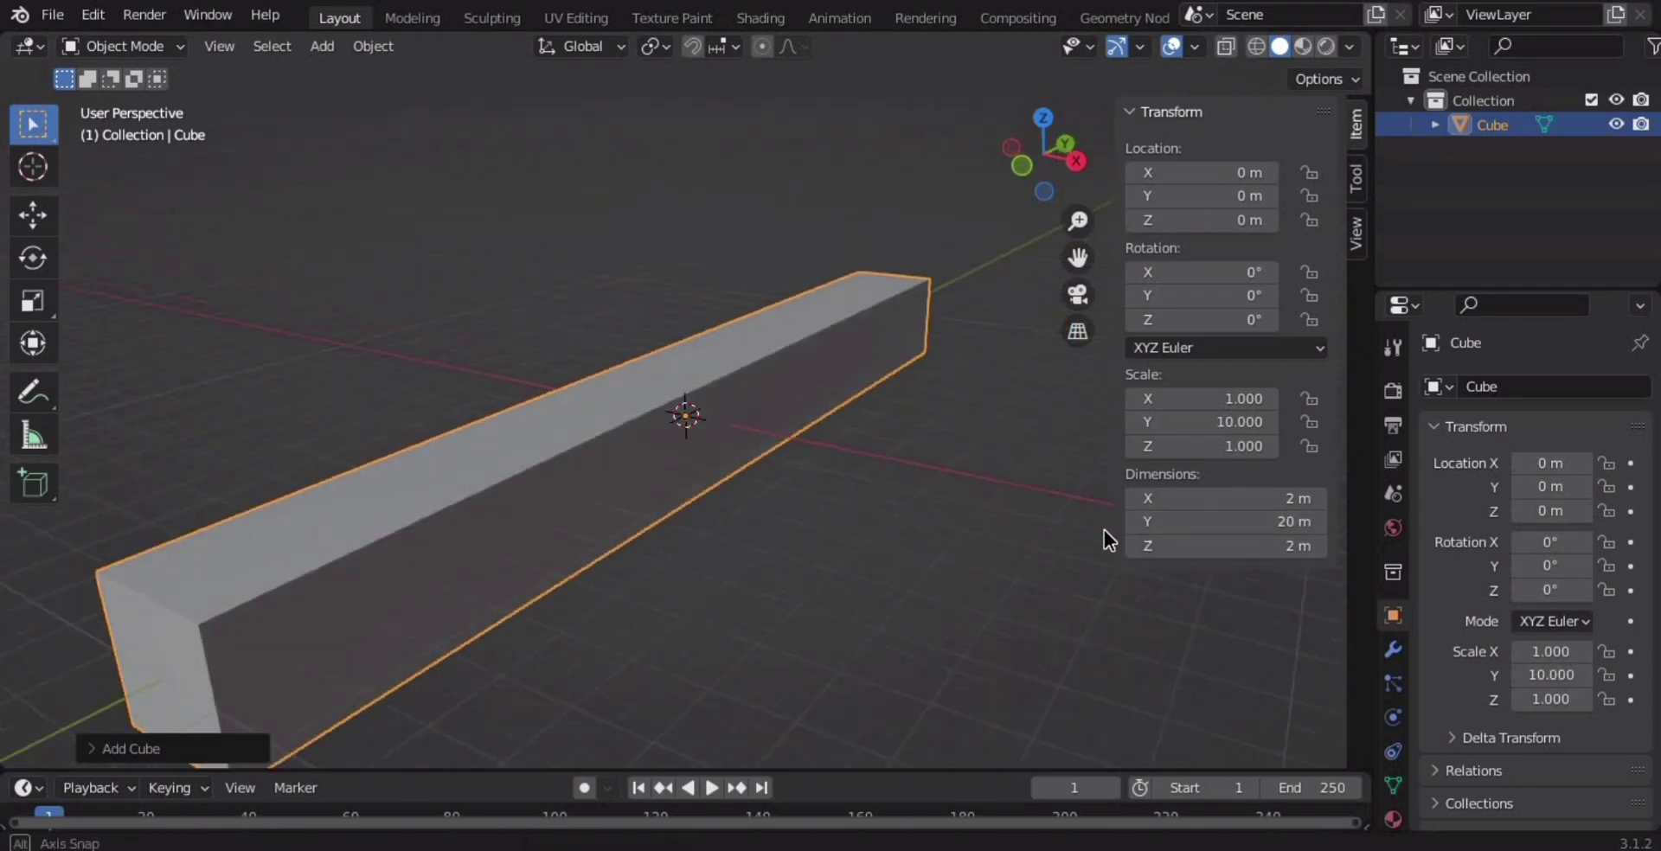
Set the box width to 8.3 m and thin it to 1 m.
{"action": "left_click_drag", "start_coordinate": [1179, 506], "coordinate": [1263, 499]}
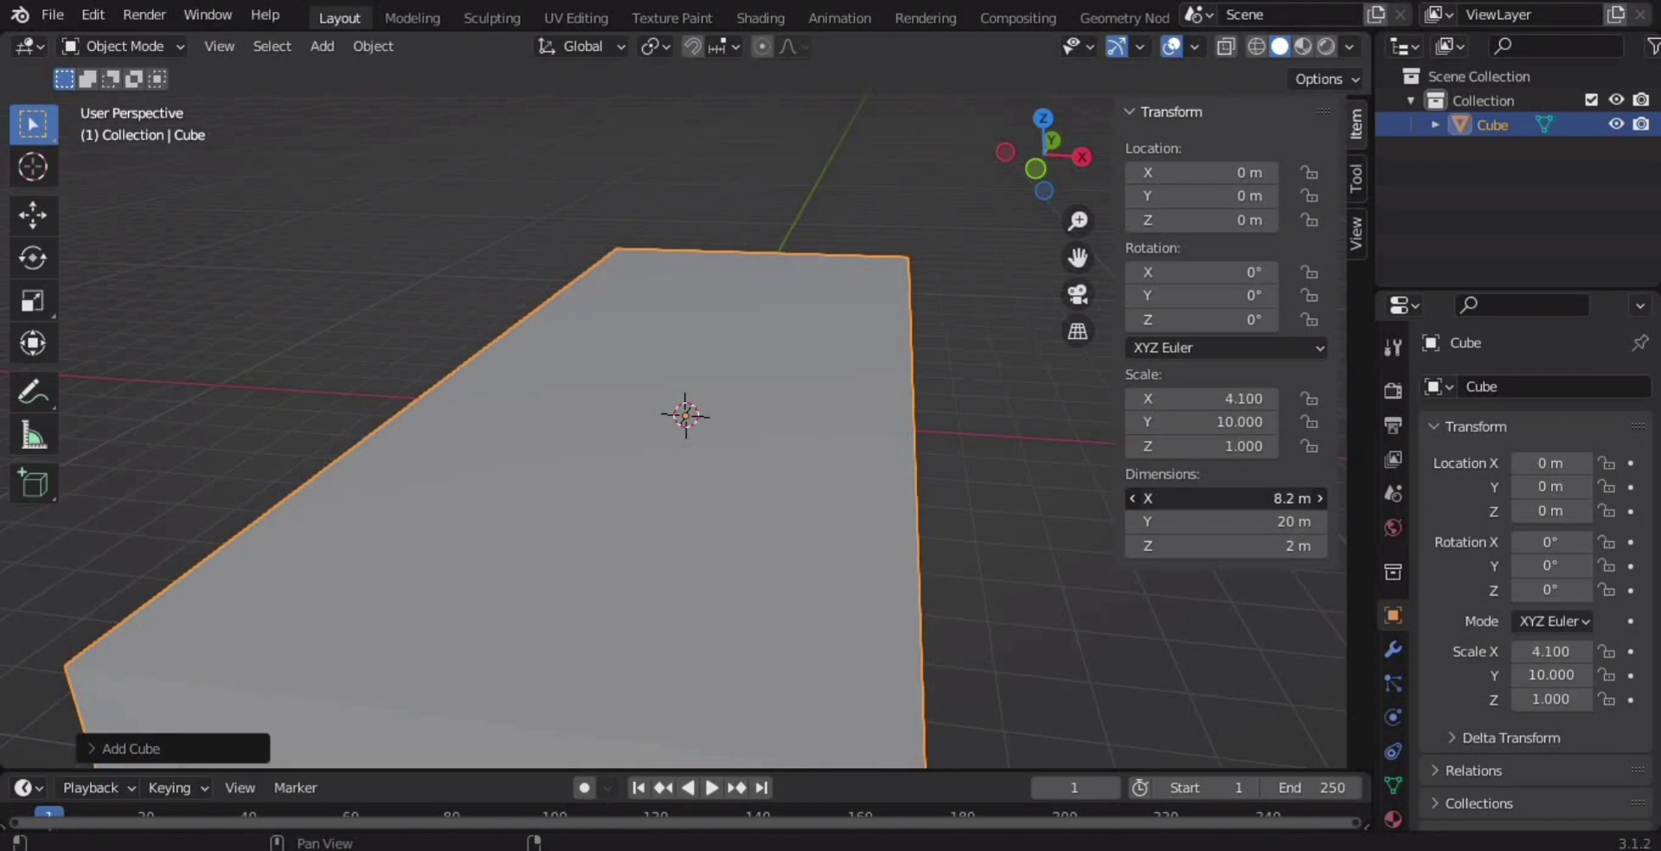
{"action": "left_click", "coordinate": [1317, 500]}
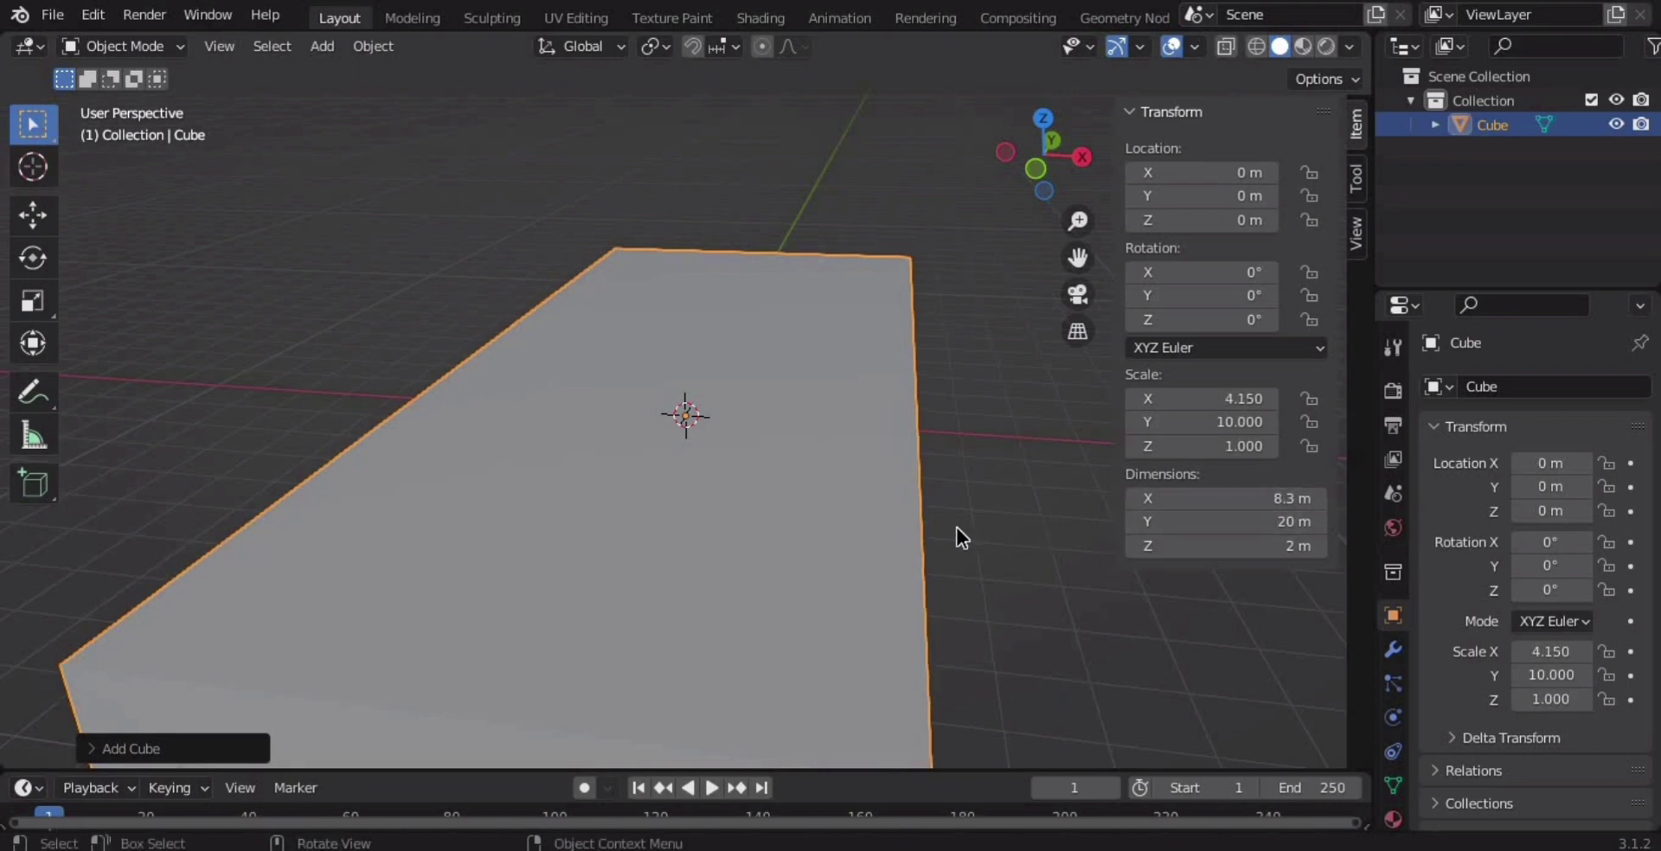
{"action": "scroll", "coordinate": [978, 511], "scroll_direction": "down", "scroll_amount": 3}
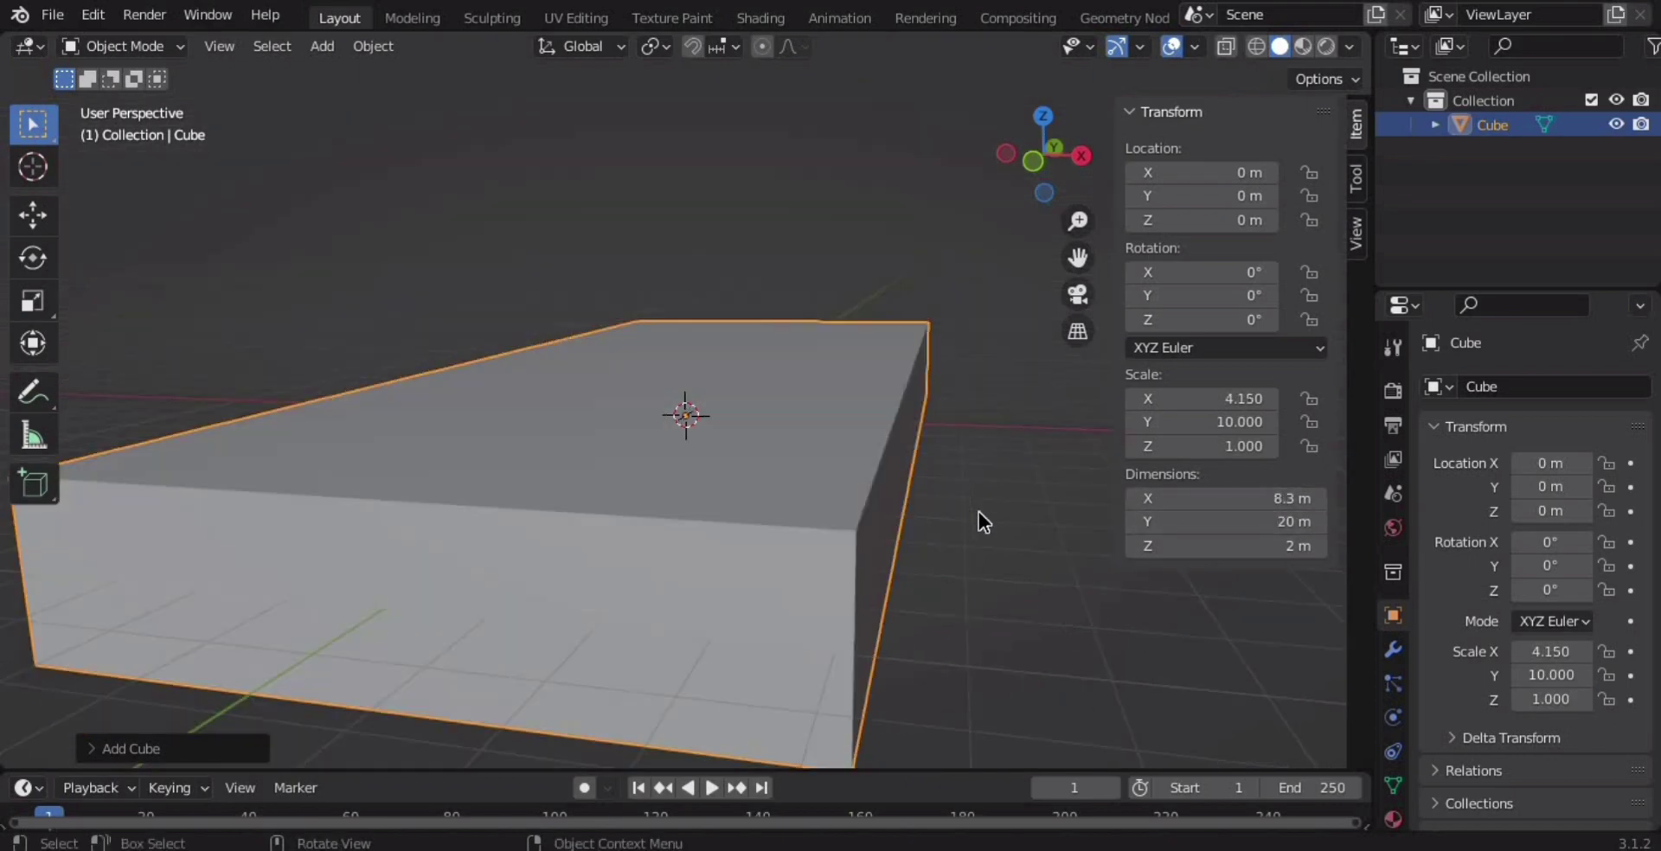
{"action": "mouse_move", "coordinate": [1228, 546]}
{"action": "left_mouse_down"}
{"action": "mouse_move", "coordinate": [1190, 546]}
{"action": "mouse_move", "coordinate": [1237, 557]}
{"action": "left_mouse_up"}
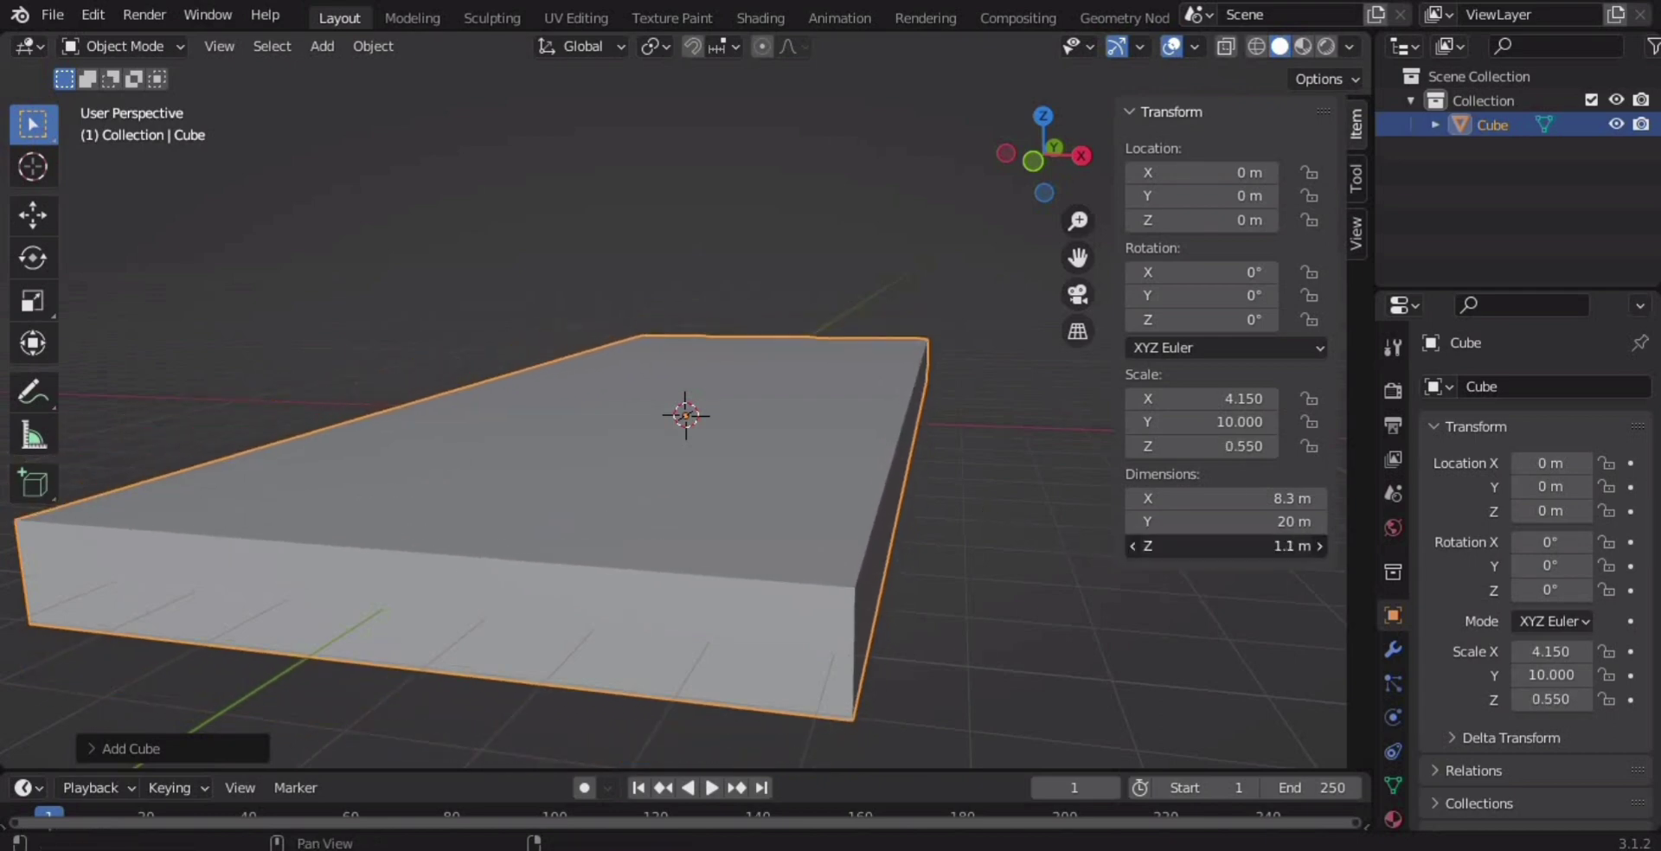
{"action": "middle_click_drag", "start_coordinate": [1165, 668], "coordinate": [973, 599]}
Raise the slab vertically to about Z 0.628 m.
{"action": "key", "text": "g"}
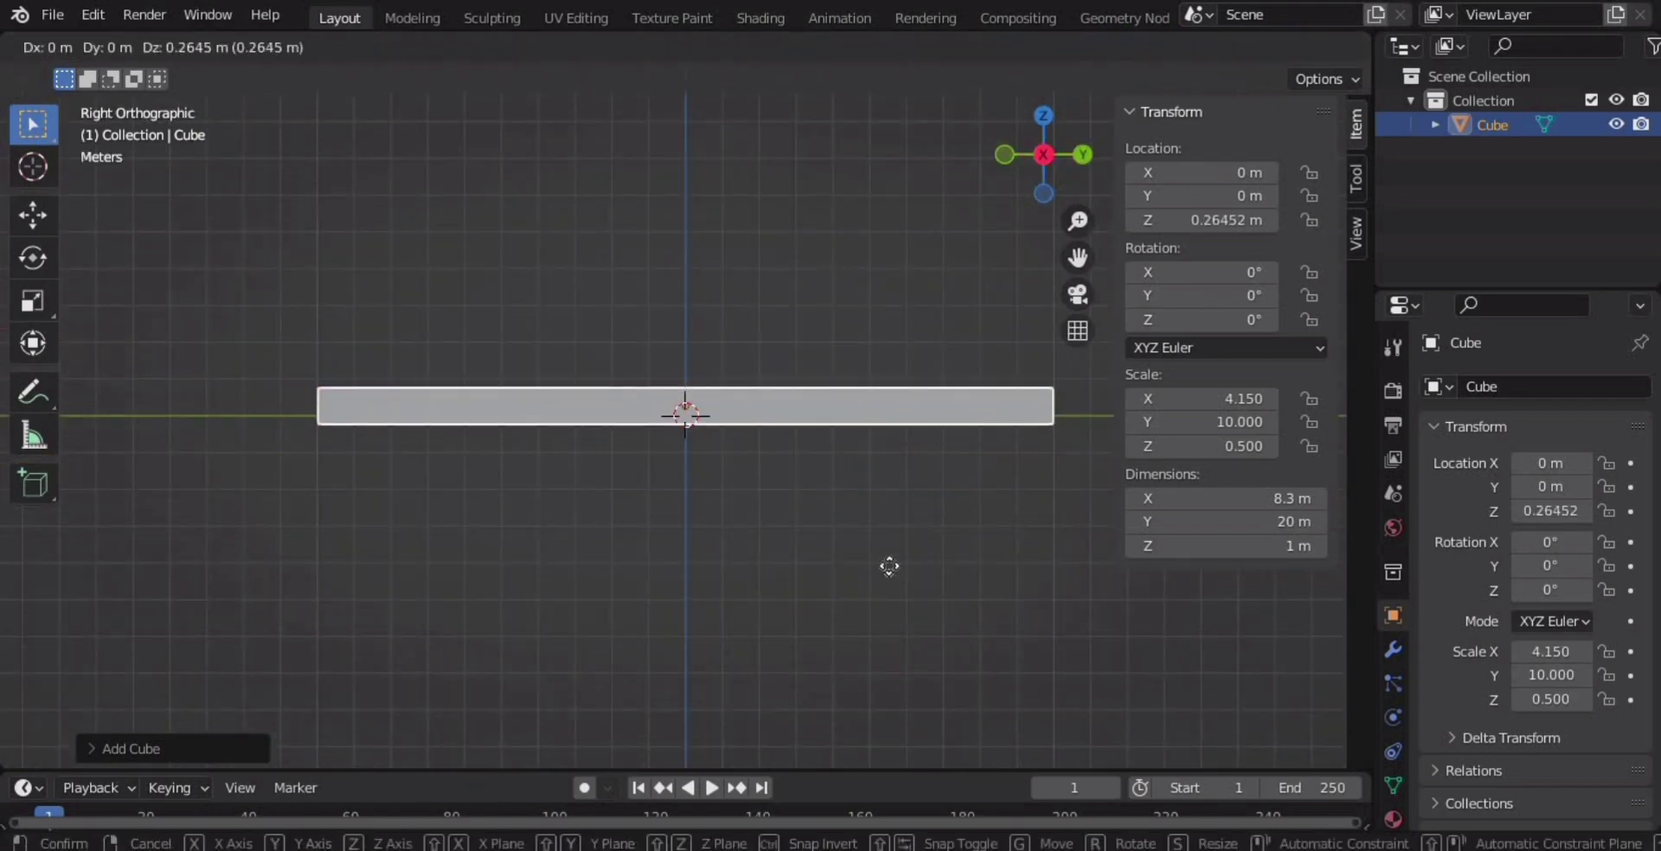
{"action": "key", "text": "z"}
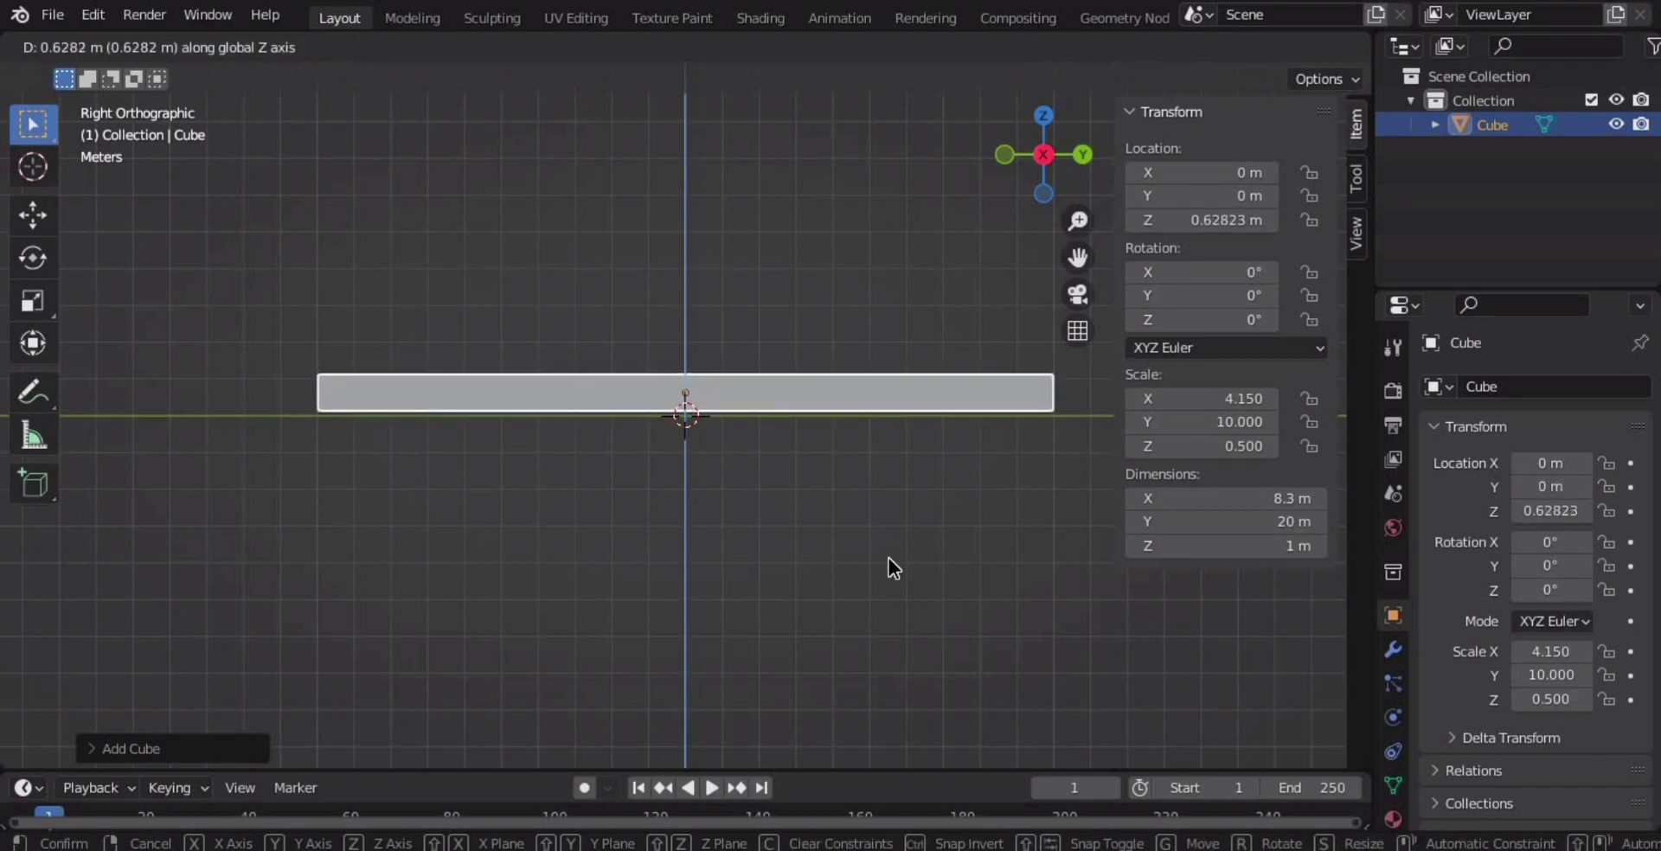
{"action": "left_click", "coordinate": [890, 558]}
{"action": "mouse_move", "coordinate": [890, 558]}
{"action": "middle_mouse_down"}
{"action": "mouse_move", "coordinate": [1016, 590]}
{"action": "mouse_move", "coordinate": [927, 545]}
{"action": "mouse_move", "coordinate": [963, 568]}
{"action": "mouse_move", "coordinate": [948, 552]}
{"action": "middle_mouse_up"}
{"action": "left_click", "coordinate": [931, 542]}
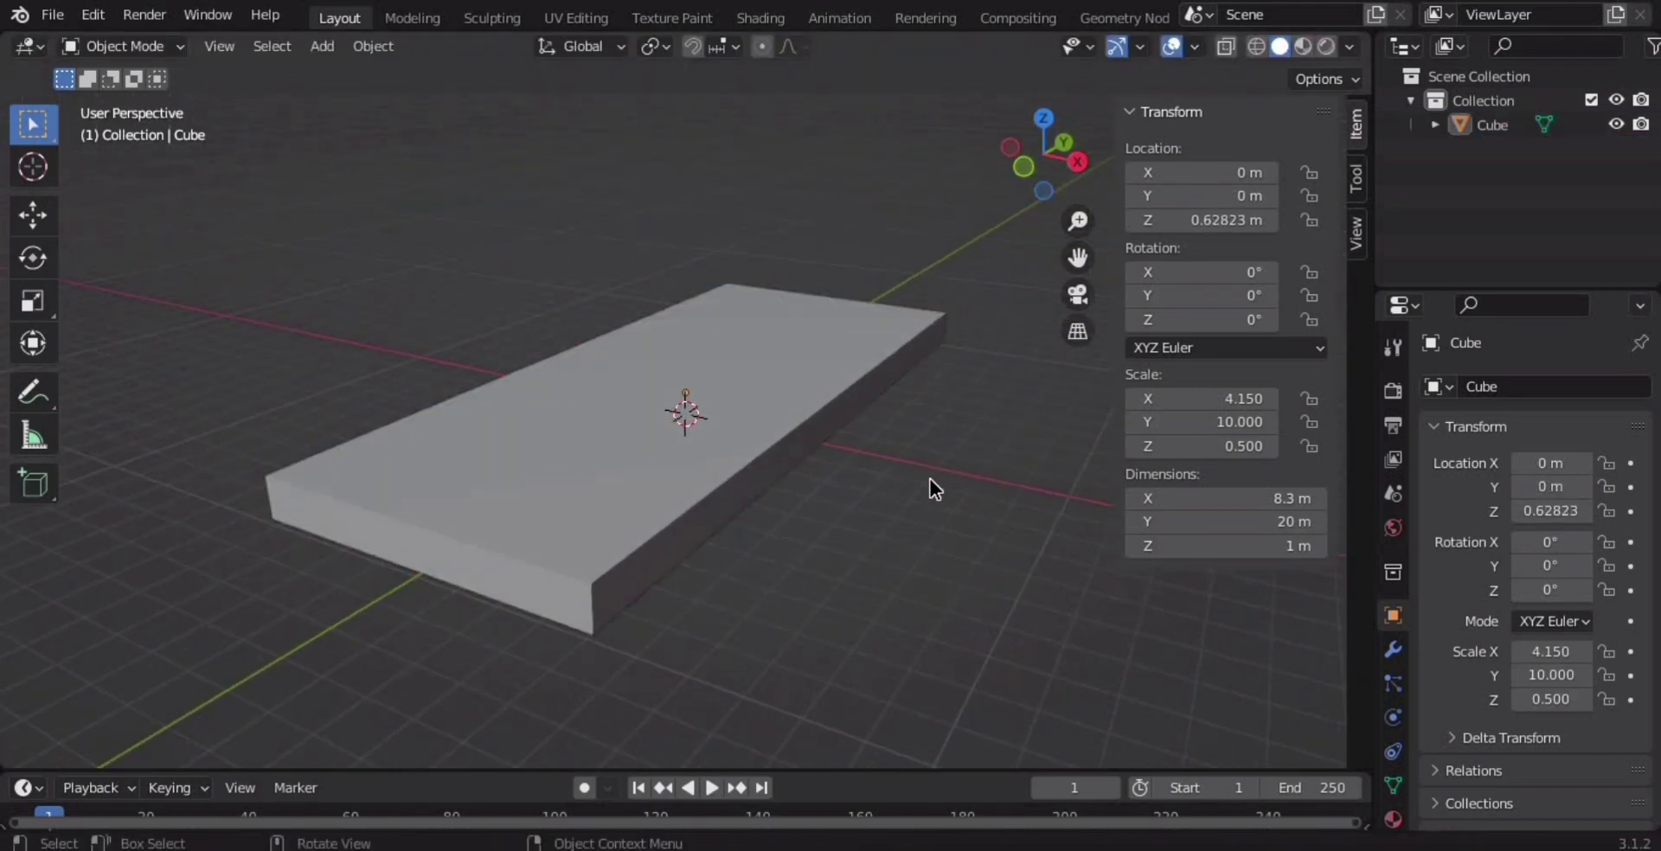
Add a second cube and place it above the slab.
{"action": "key", "text": "n"}
{"action": "key", "text": "shift+a"}
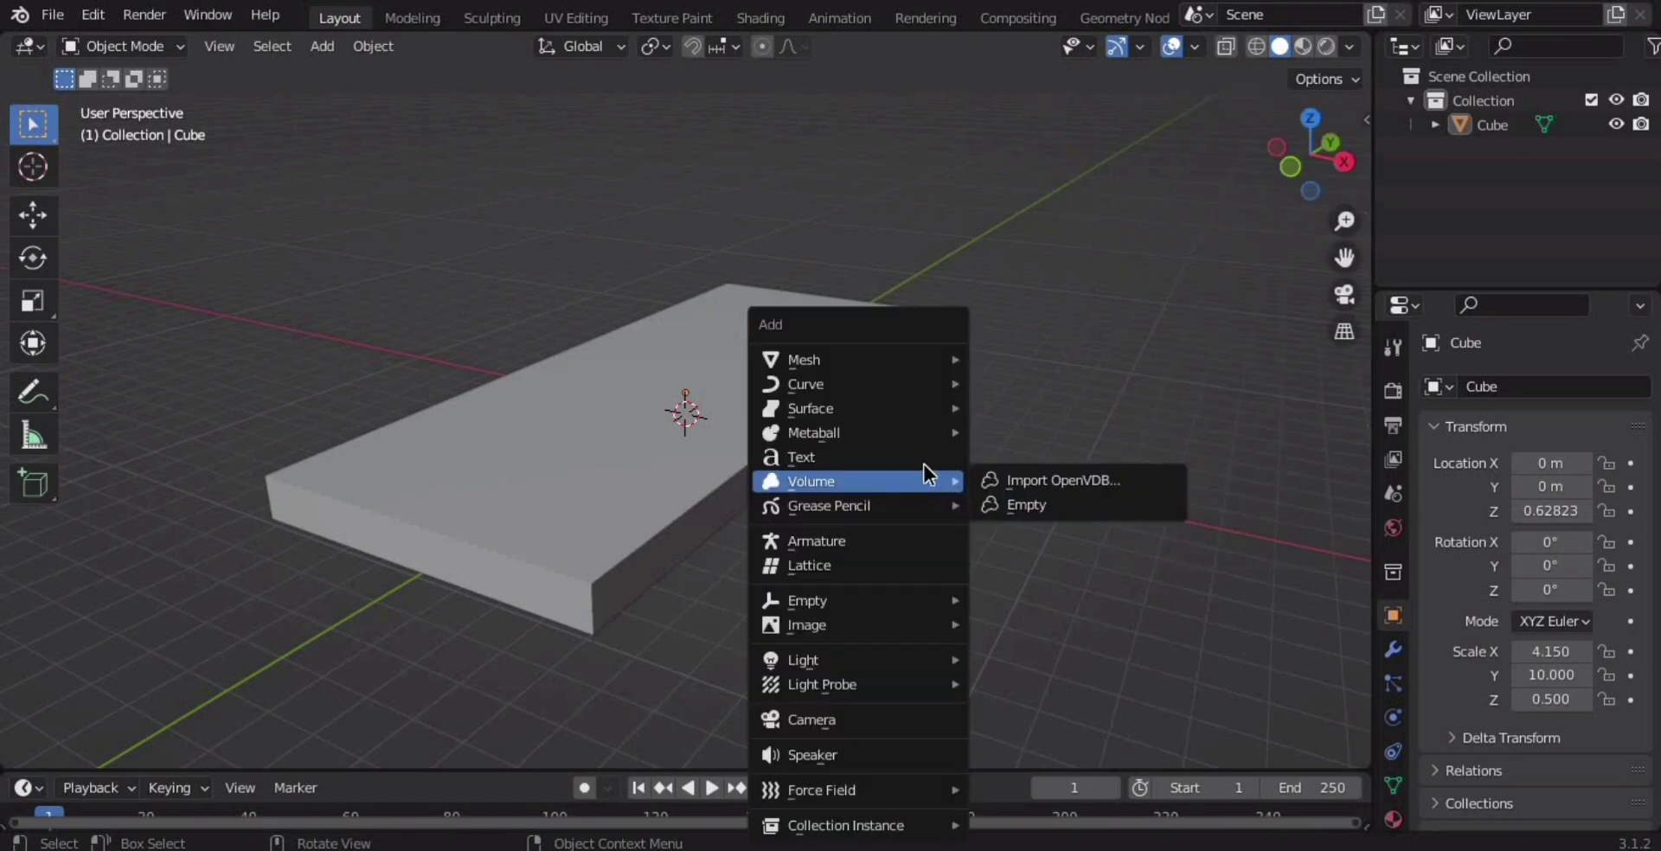
{"action": "left_click", "coordinate": [1043, 382]}
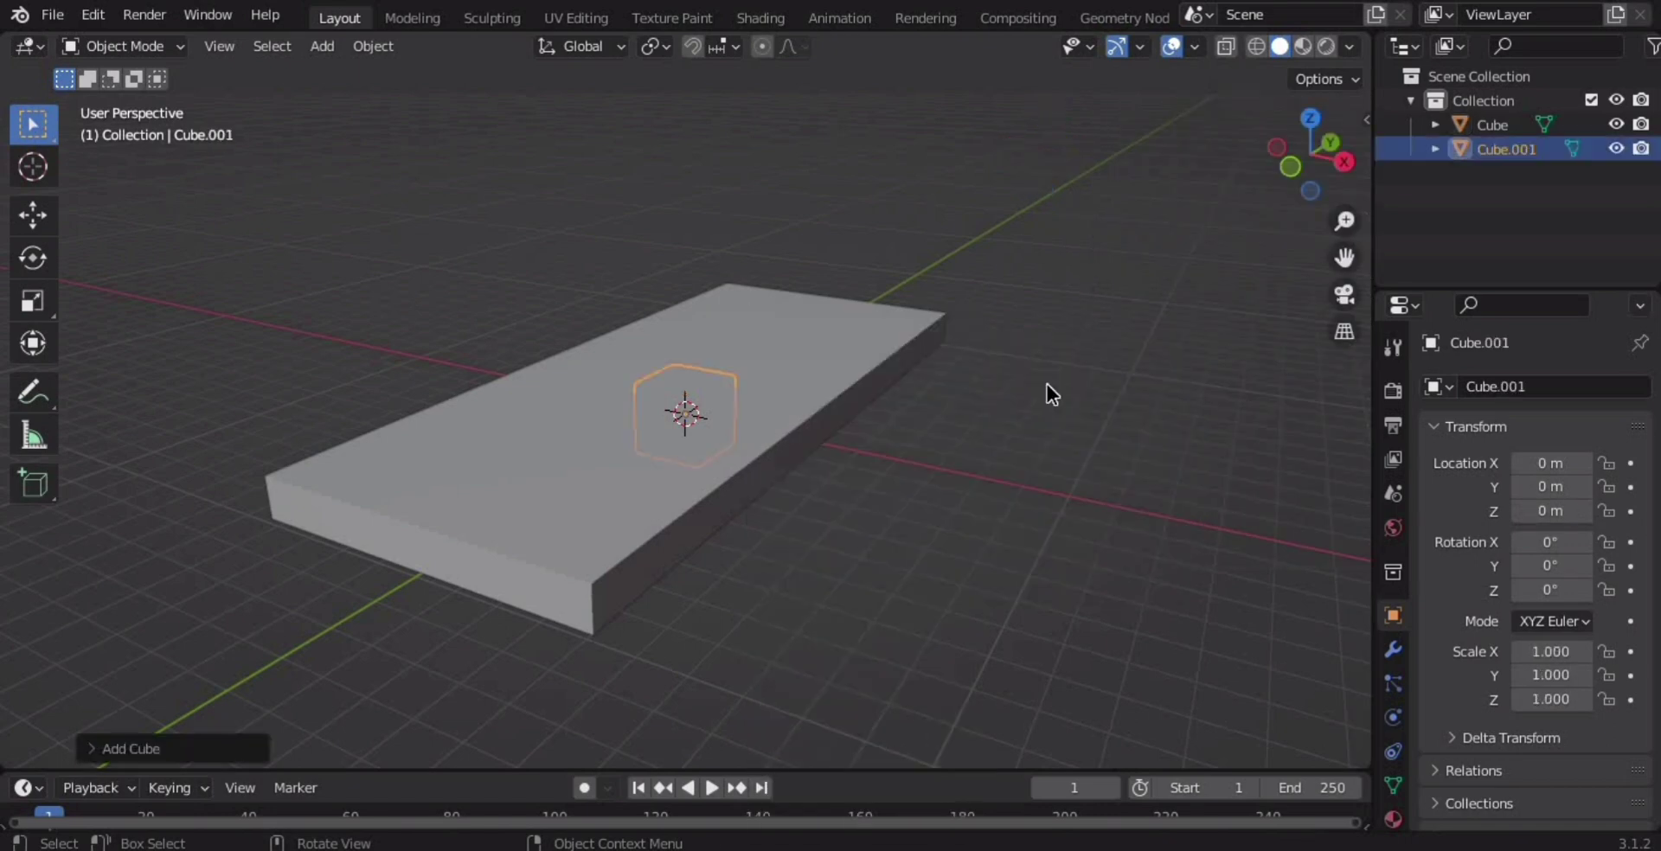
{"action": "key", "text": "g"}
{"action": "left_click", "coordinate": [982, 313]}
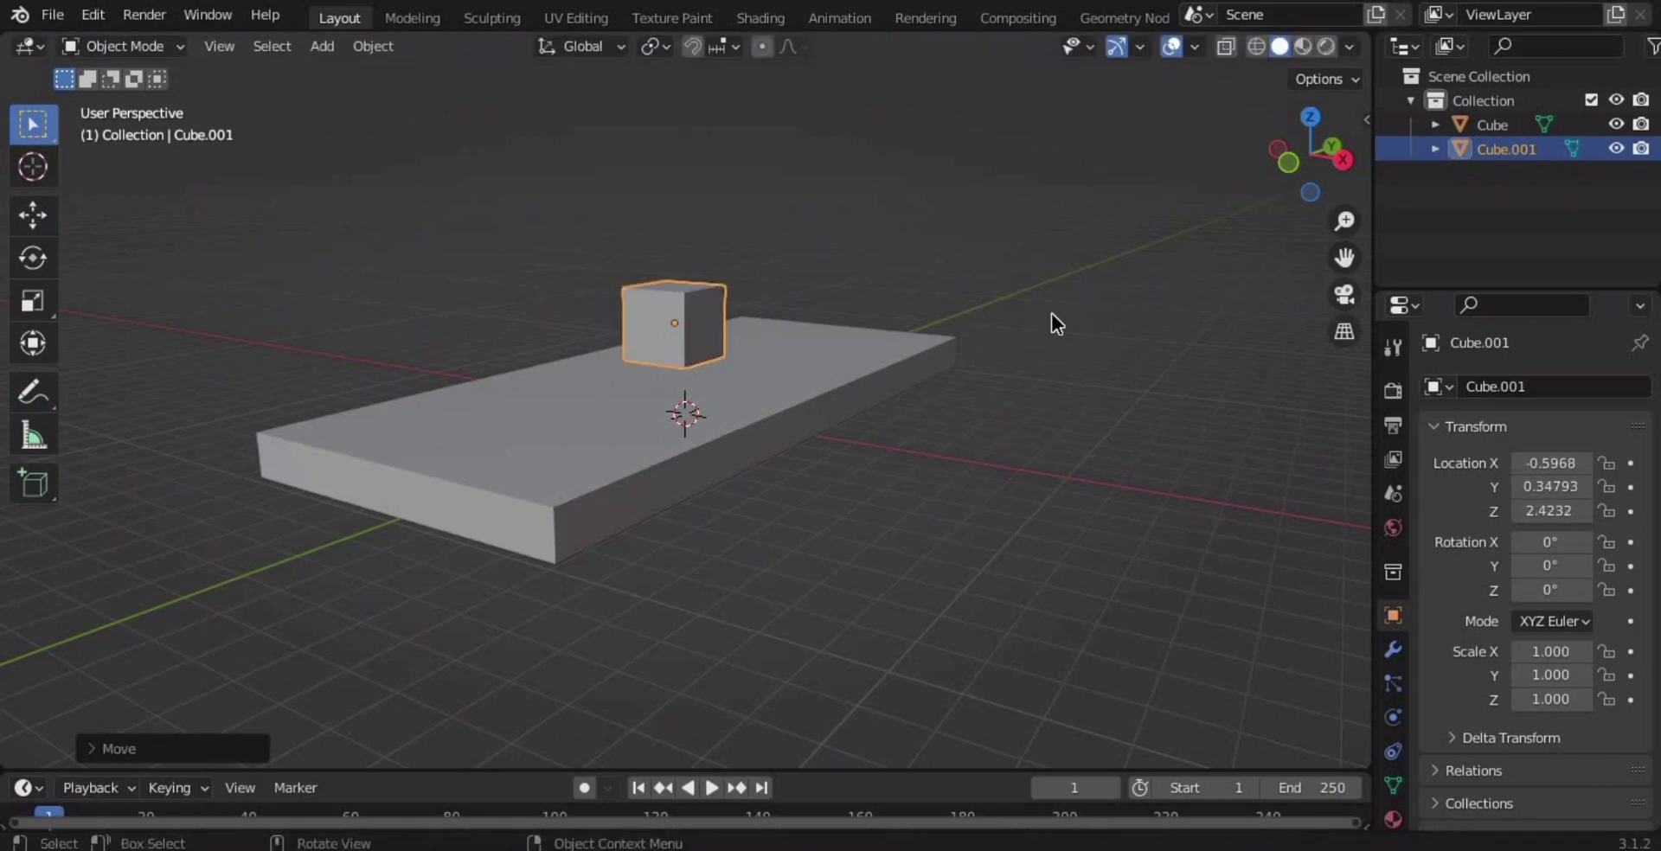
Give the new cube a 0.5 m height and 2.5 m width.
{"action": "key", "text": "n"}
{"action": "double_click", "coordinate": [1226, 546]}
{"action": "type", "text": "0.5"}
{"action": "key", "text": "Return"}
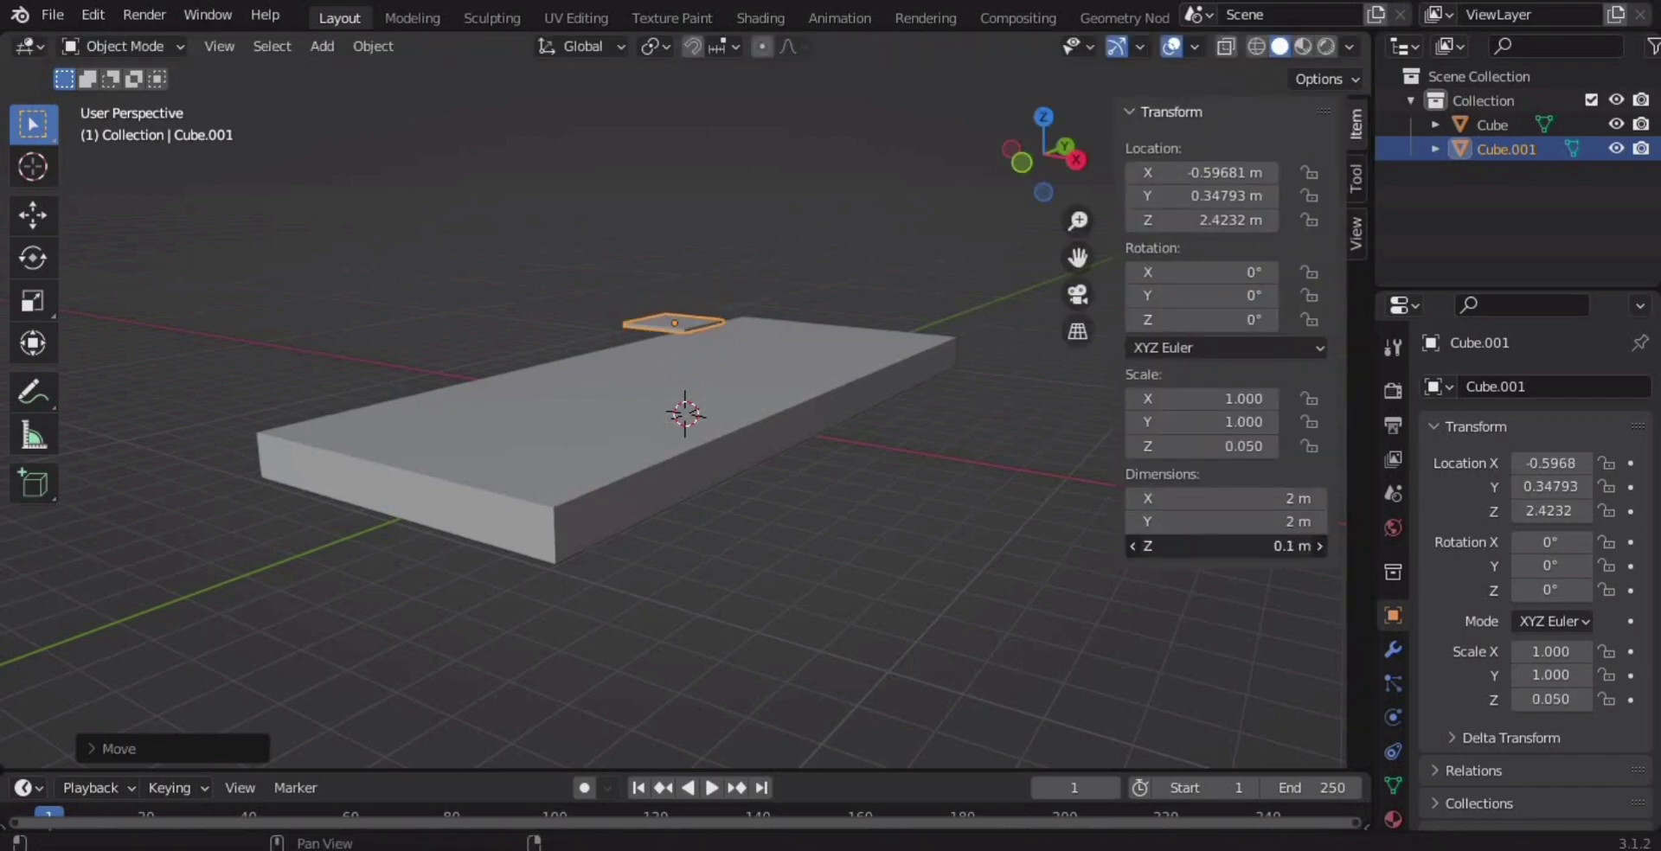
{"action": "double_click", "coordinate": [1156, 499]}
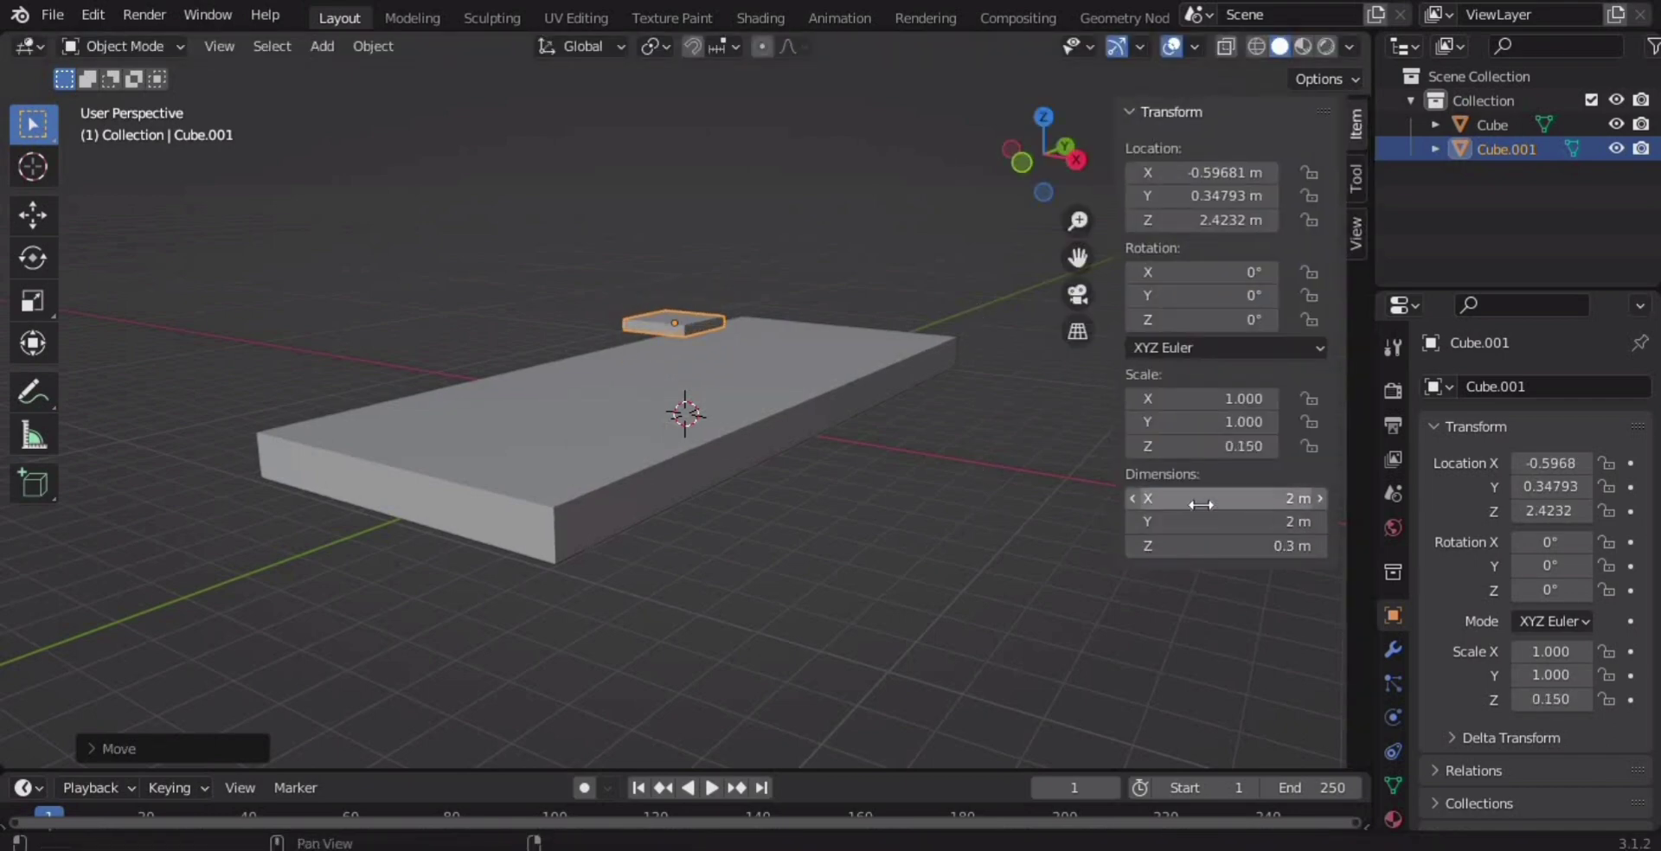
{"action": "type", "text": "2.5"}
{"action": "key", "text": "Return"}
Correct the strip's width to 2 m and set its length to 20 m.
{"action": "left_click_drag", "start_coordinate": [1229, 498], "coordinate": [1066, 520]}
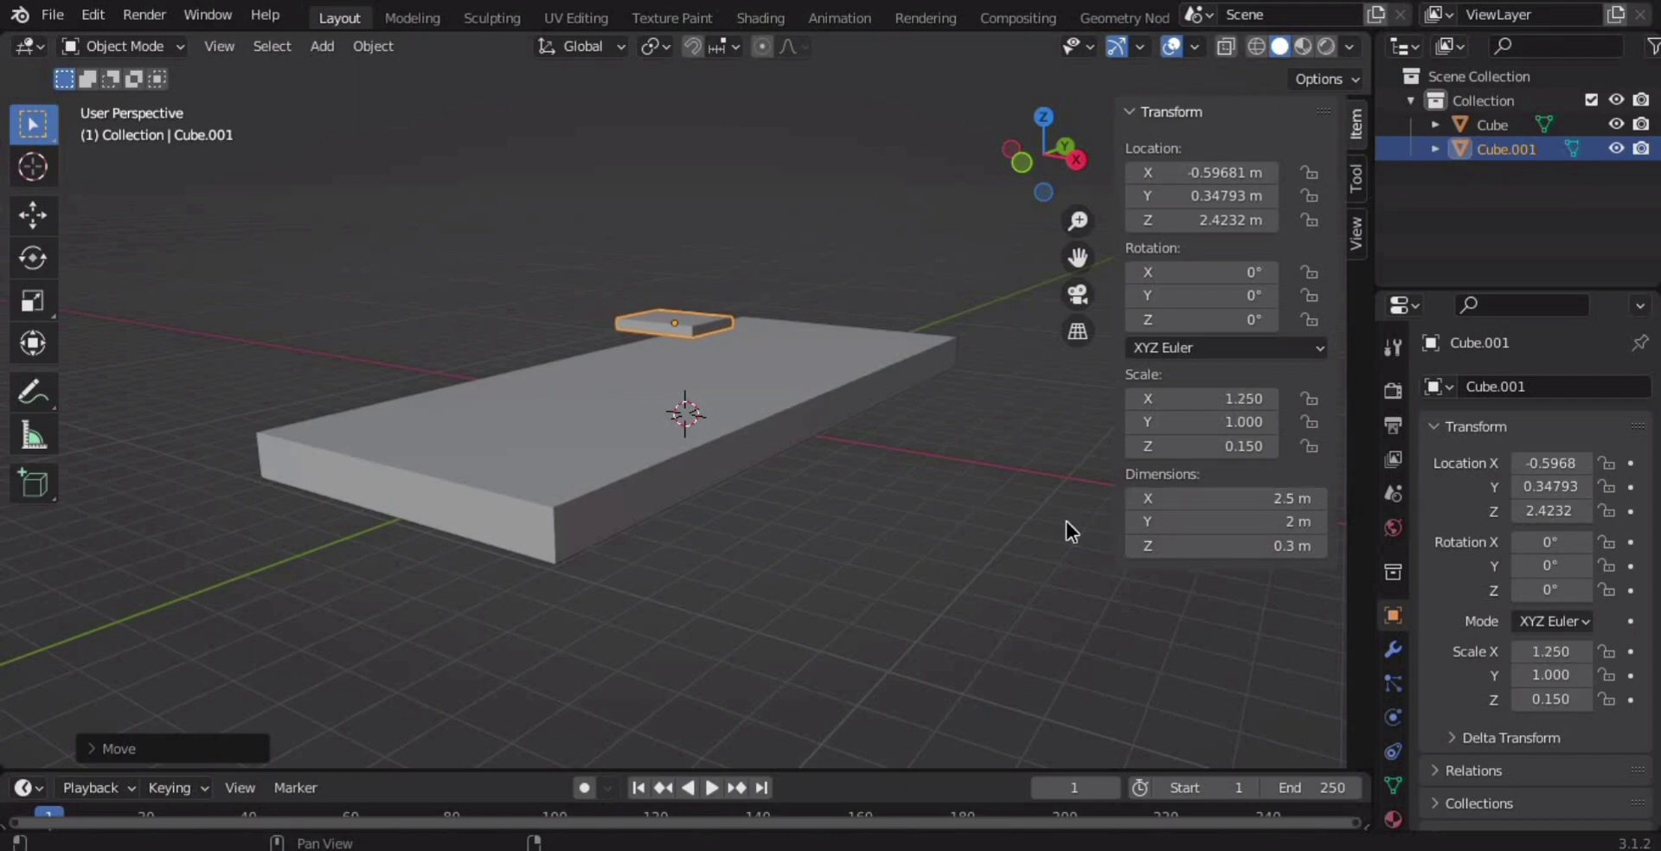
{"action": "middle_click_drag", "start_coordinate": [1066, 521], "coordinate": [1002, 502]}
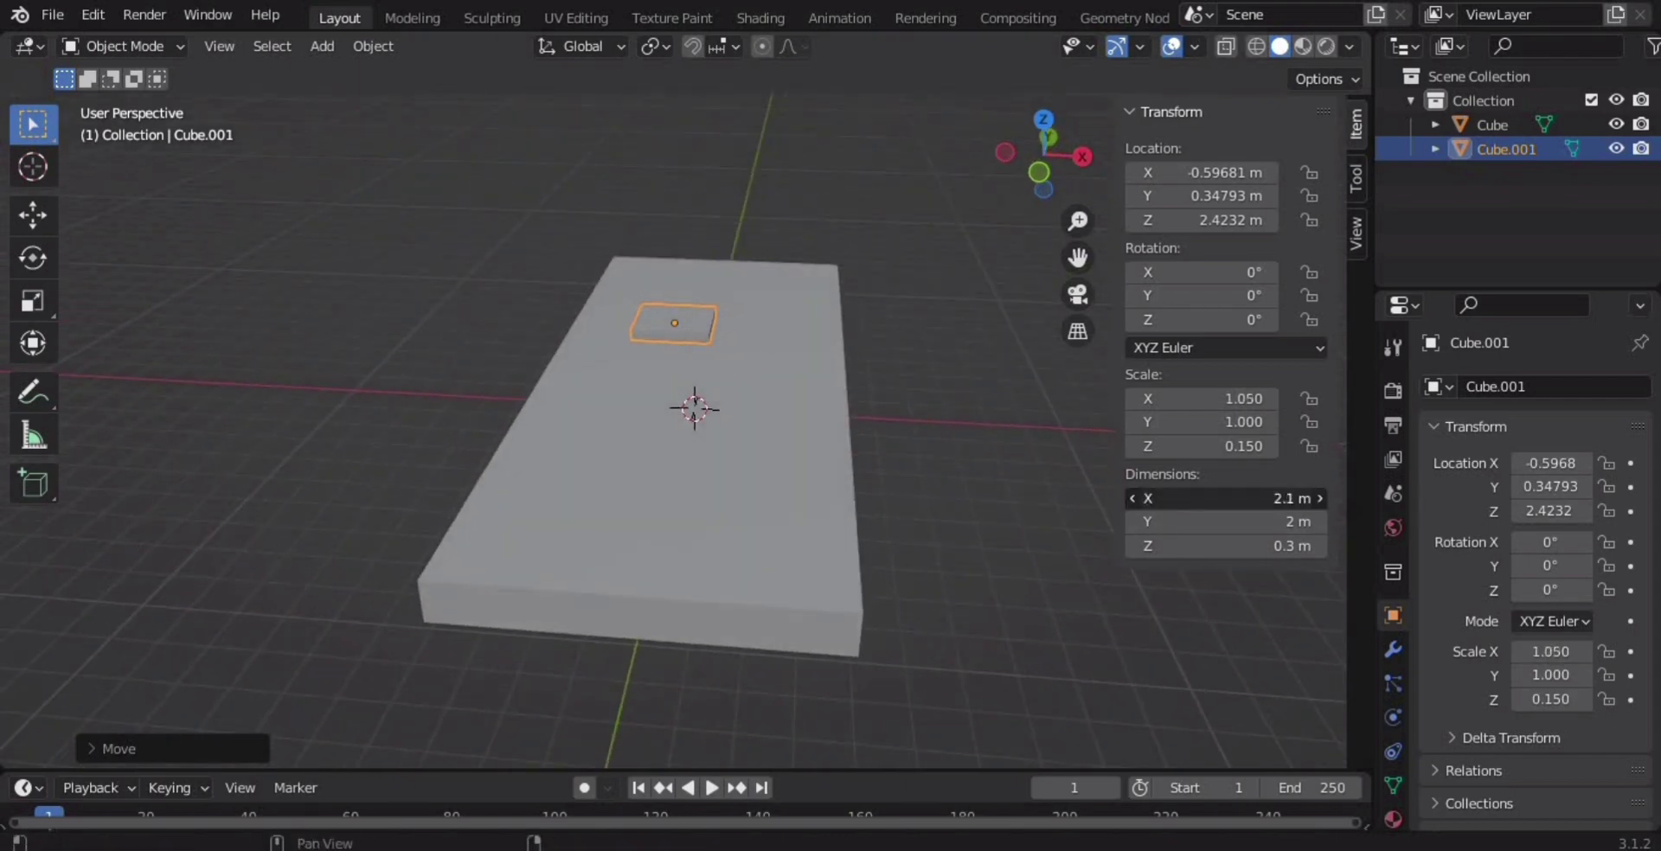
{"action": "double_click", "coordinate": [1192, 499]}
{"action": "type", "text": "2"}
{"action": "key", "text": "Return"}
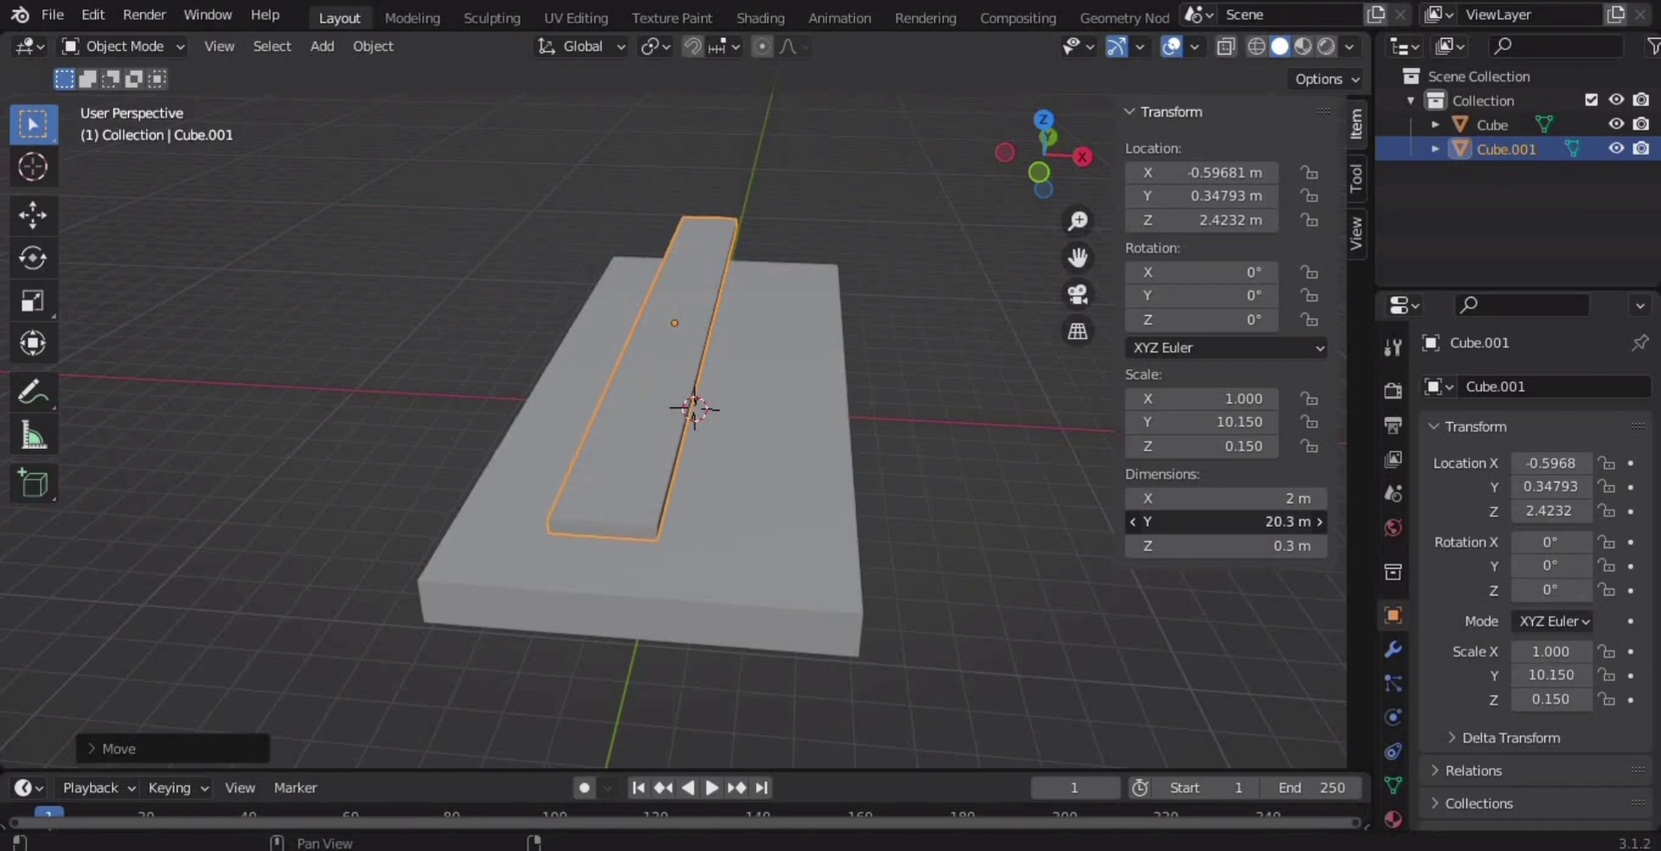
{"action": "double_click", "coordinate": [1126, 521]}
{"action": "type", "text": "20"}
{"action": "key", "text": "Return"}
In top view, move the strip along the slab's right edge.
{"action": "mouse_move", "coordinate": [1122, 526]}
{"action": "middle_mouse_down"}
{"action": "mouse_move", "coordinate": [958, 481]}
{"action": "mouse_move", "coordinate": [934, 497]}
{"action": "mouse_move", "coordinate": [978, 538]}
{"action": "middle_mouse_up"}
{"action": "key", "text": "KP_7"}
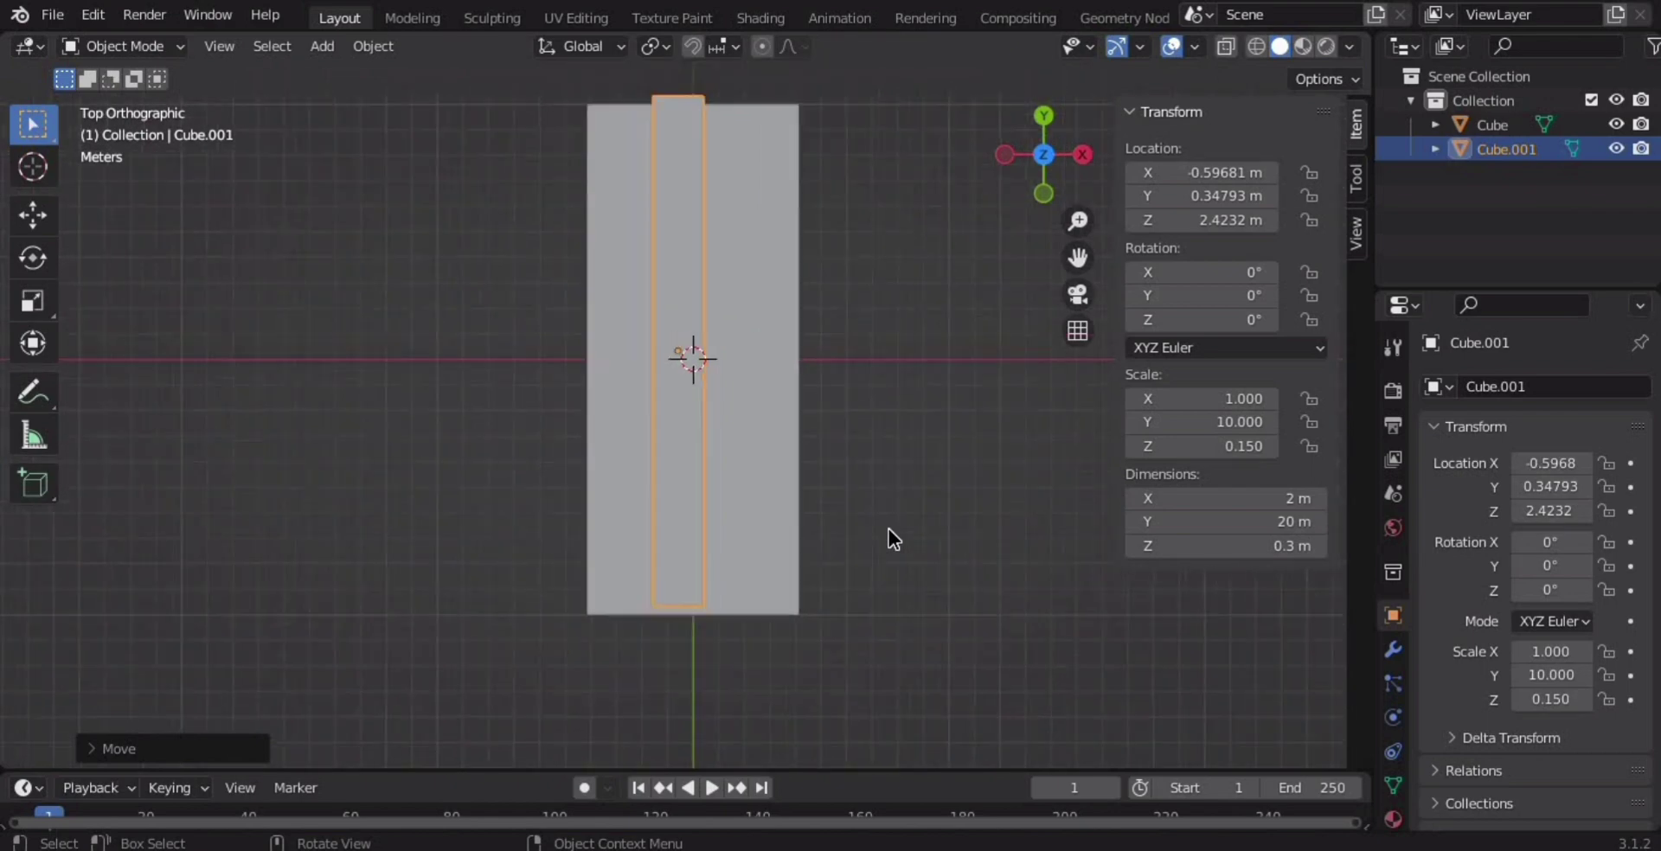
{"action": "middle_click_drag", "start_coordinate": [878, 497], "coordinate": [901, 559], "text": "shift"}
{"action": "key", "text": "g"}
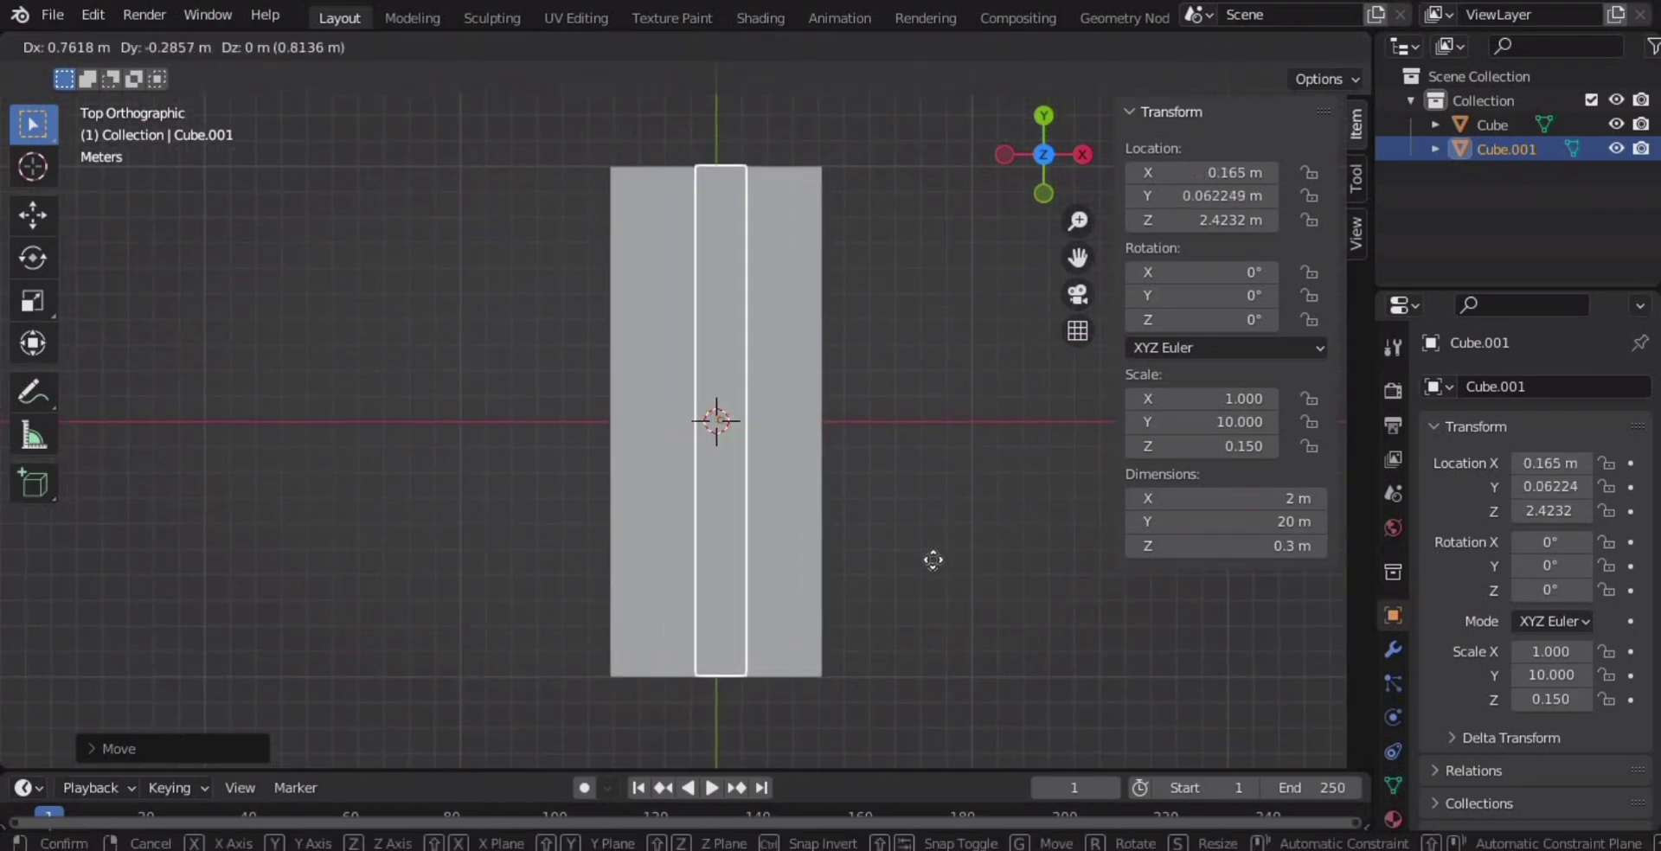
{"action": "left_click", "coordinate": [994, 556]}
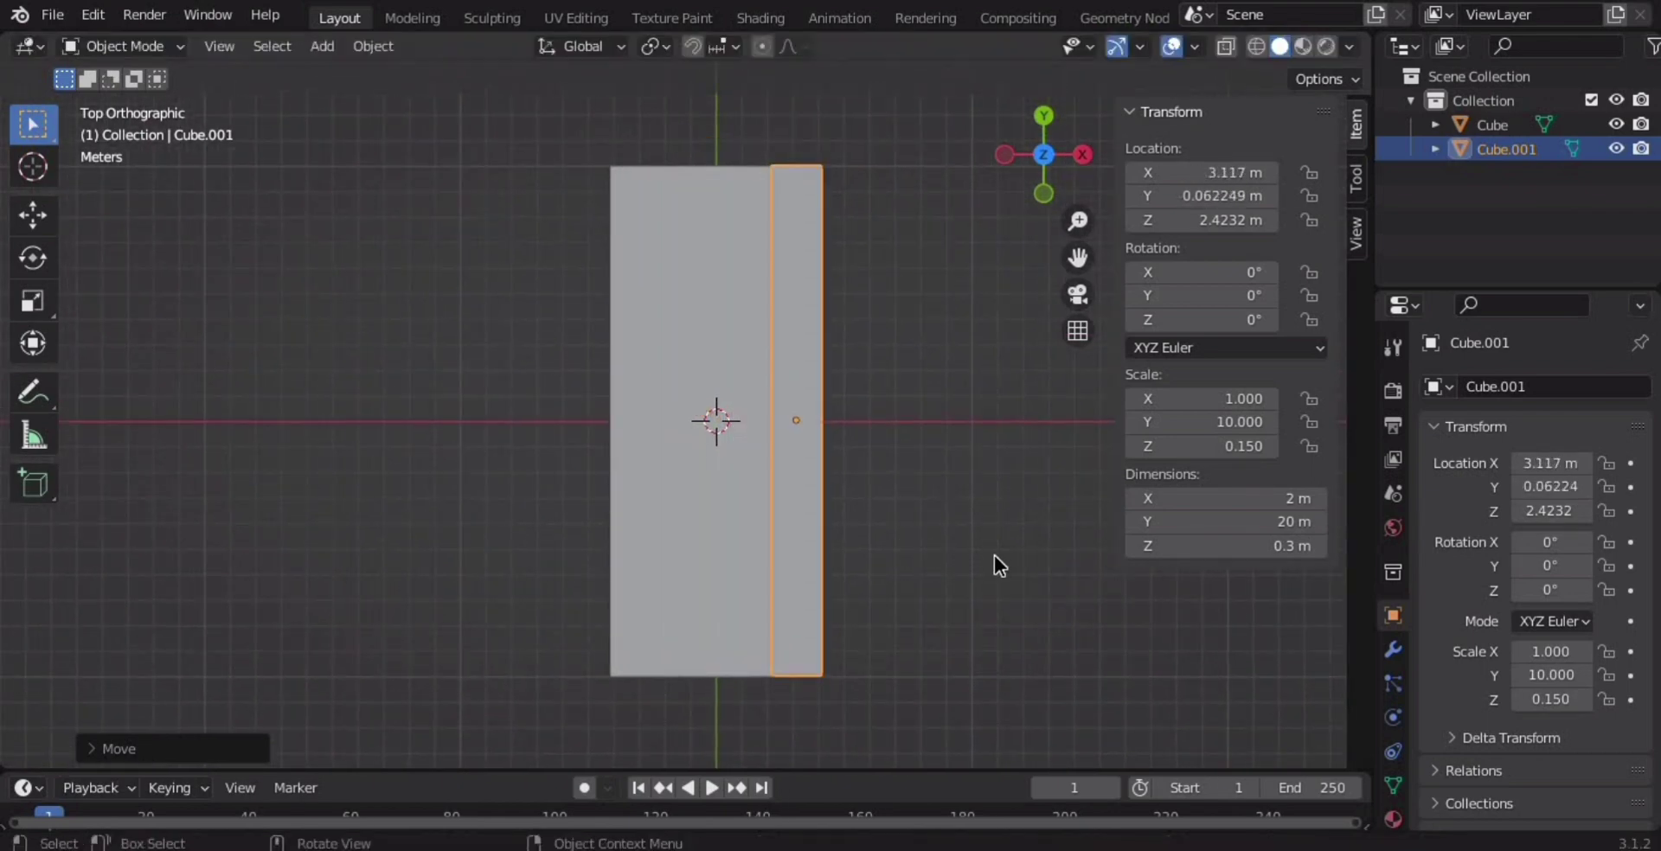
In side view, lower the strip onto the slab's top surface.
{"action": "mouse_move", "coordinate": [994, 557]}
{"action": "middle_mouse_down"}
{"action": "mouse_move", "coordinate": [921, 490]}
{"action": "mouse_move", "coordinate": [897, 420]}
{"action": "middle_mouse_up"}
{"action": "key", "text": "KP_3"}
{"action": "scroll", "coordinate": [893, 423], "scroll_direction": "up", "scroll_amount": 2}
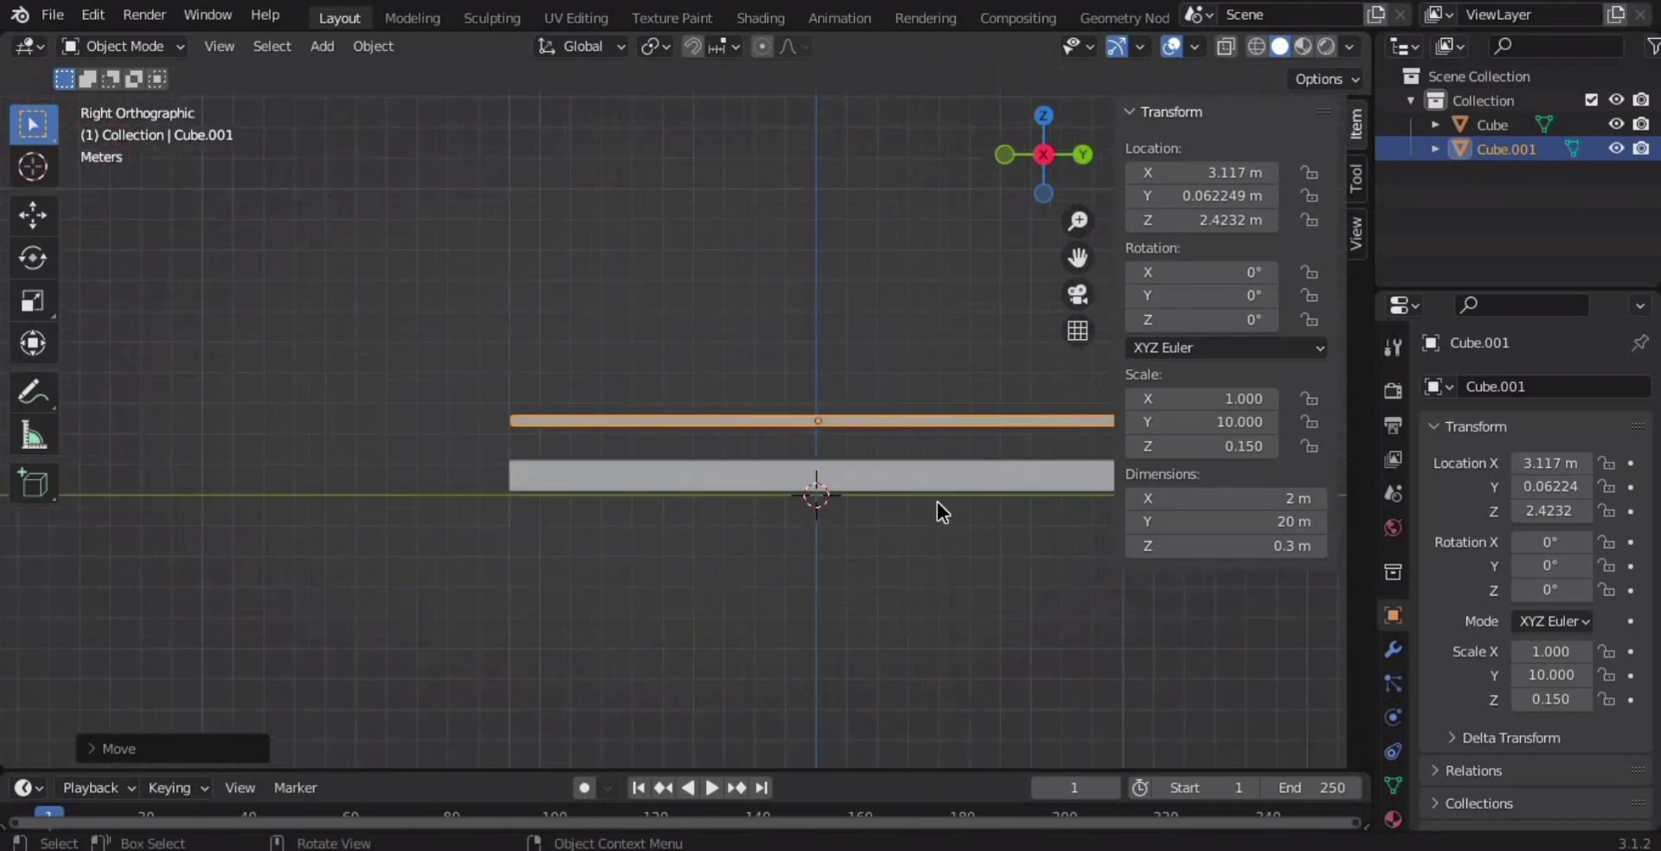
{"action": "scroll", "coordinate": [937, 501], "scroll_direction": "up", "scroll_amount": 4}
{"action": "key", "text": "g"}
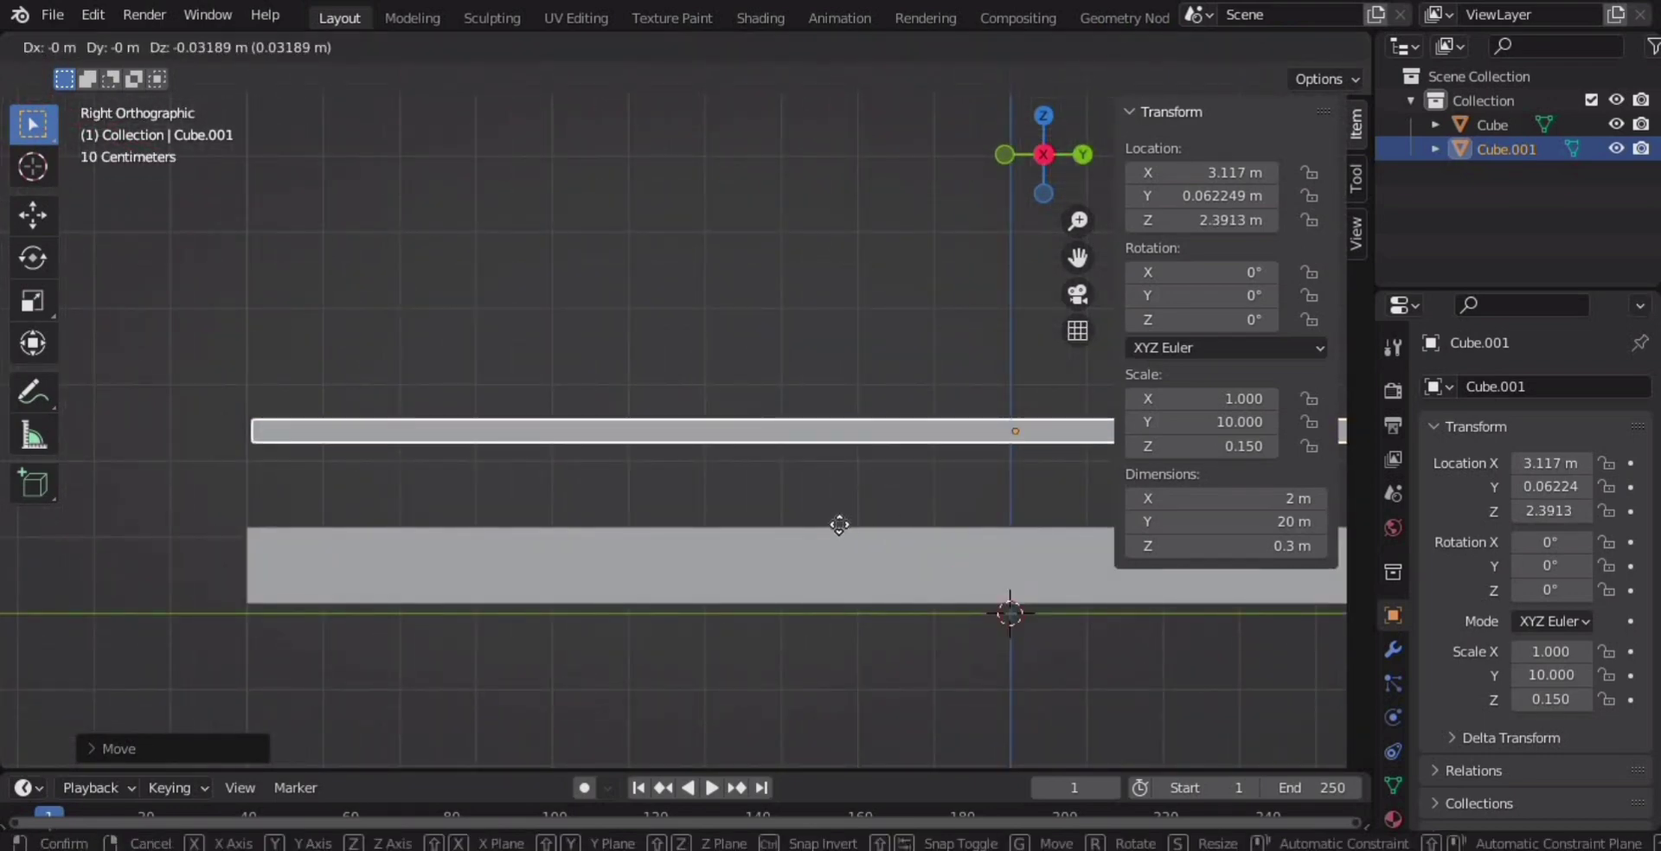
{"action": "key", "text": "z"}
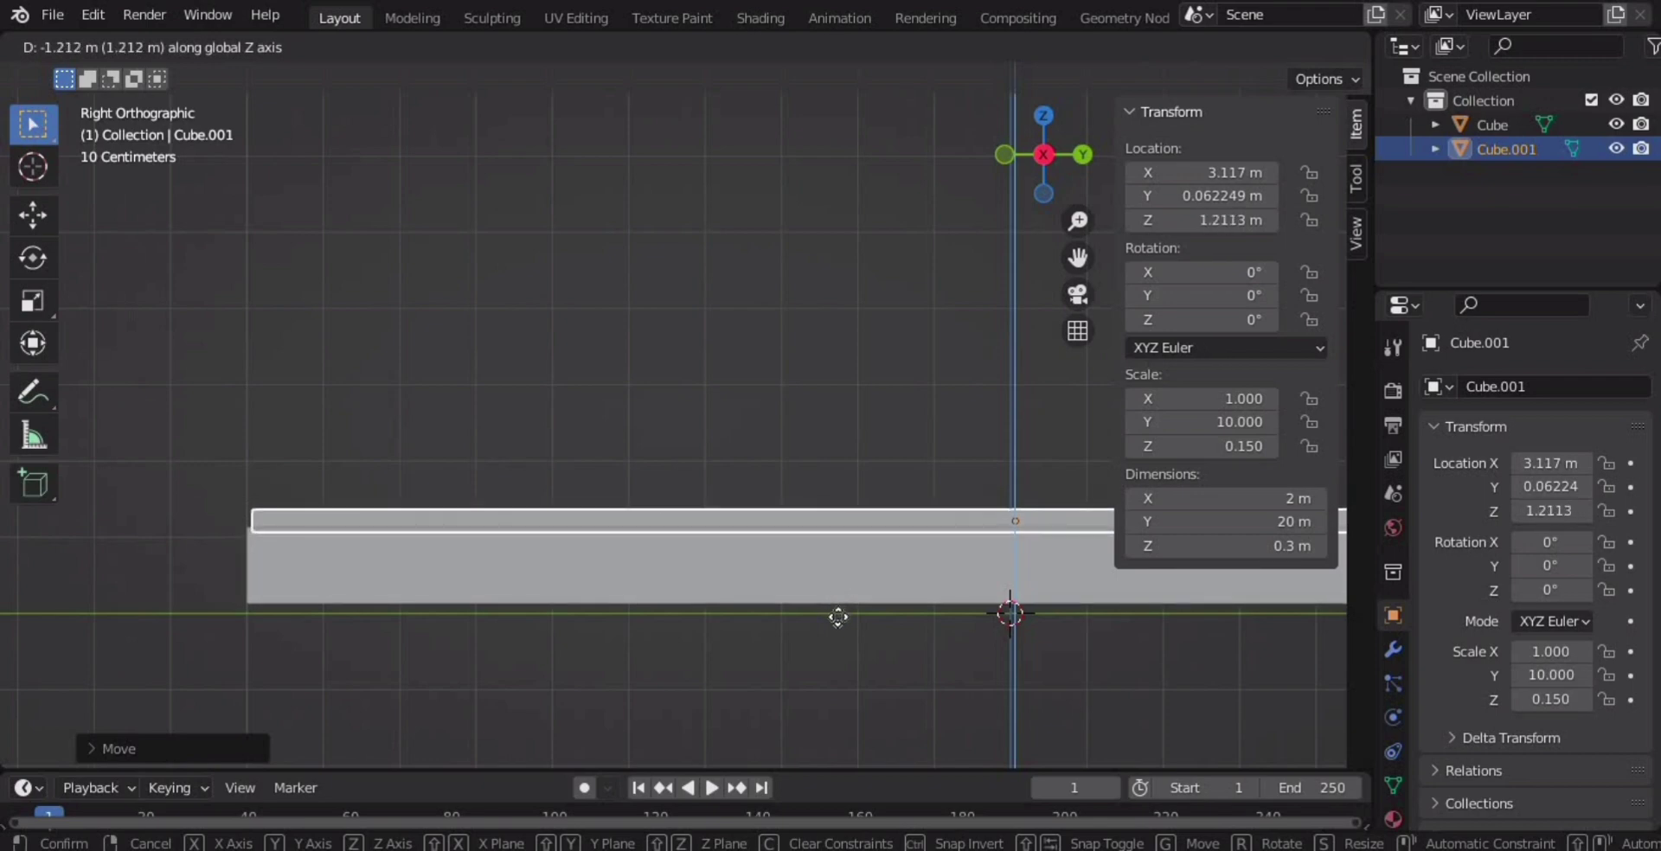
{"action": "left_click", "coordinate": [833, 611]}
{"action": "key", "text": "g"}
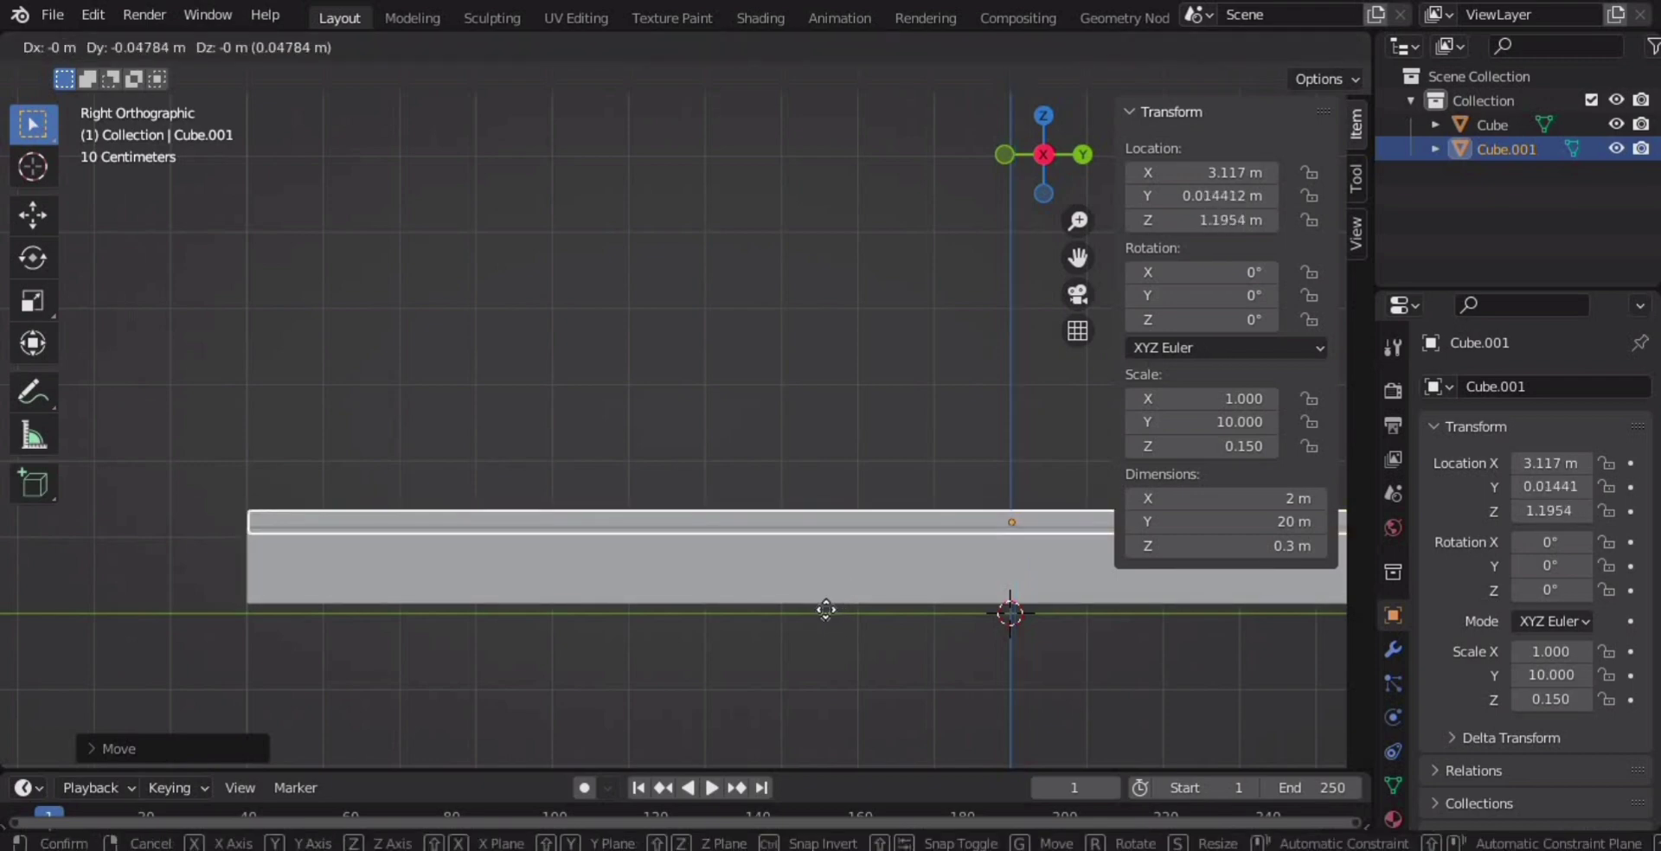
{"action": "left_click", "coordinate": [827, 610]}
Hide the side panel and view the slab and strip from above.
{"action": "mouse_move", "coordinate": [818, 607]}
{"action": "middle_mouse_down"}
{"action": "mouse_move", "coordinate": [854, 598]}
{"action": "mouse_move", "coordinate": [765, 584]}
{"action": "mouse_move", "coordinate": [967, 647]}
{"action": "mouse_move", "coordinate": [946, 618]}
{"action": "middle_mouse_up"}
{"action": "key", "text": "n"}
{"action": "middle_click_drag", "start_coordinate": [786, 548], "coordinate": [833, 610]}
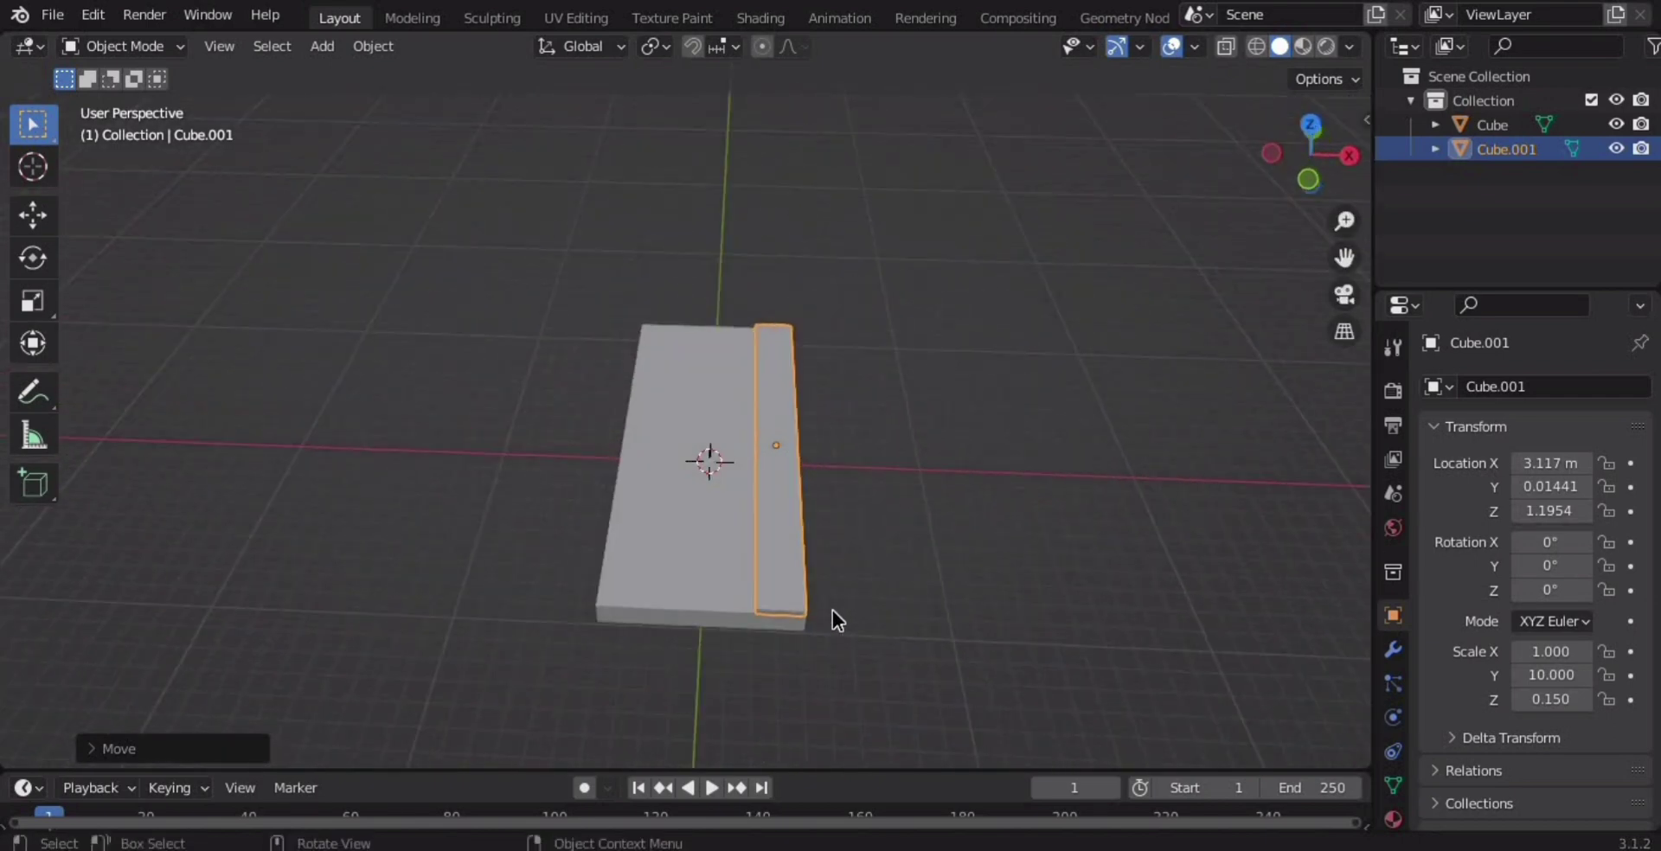
{"action": "key", "text": "KP_7"}
{"action": "scroll", "coordinate": [820, 572], "scroll_direction": "up", "scroll_amount": 3}
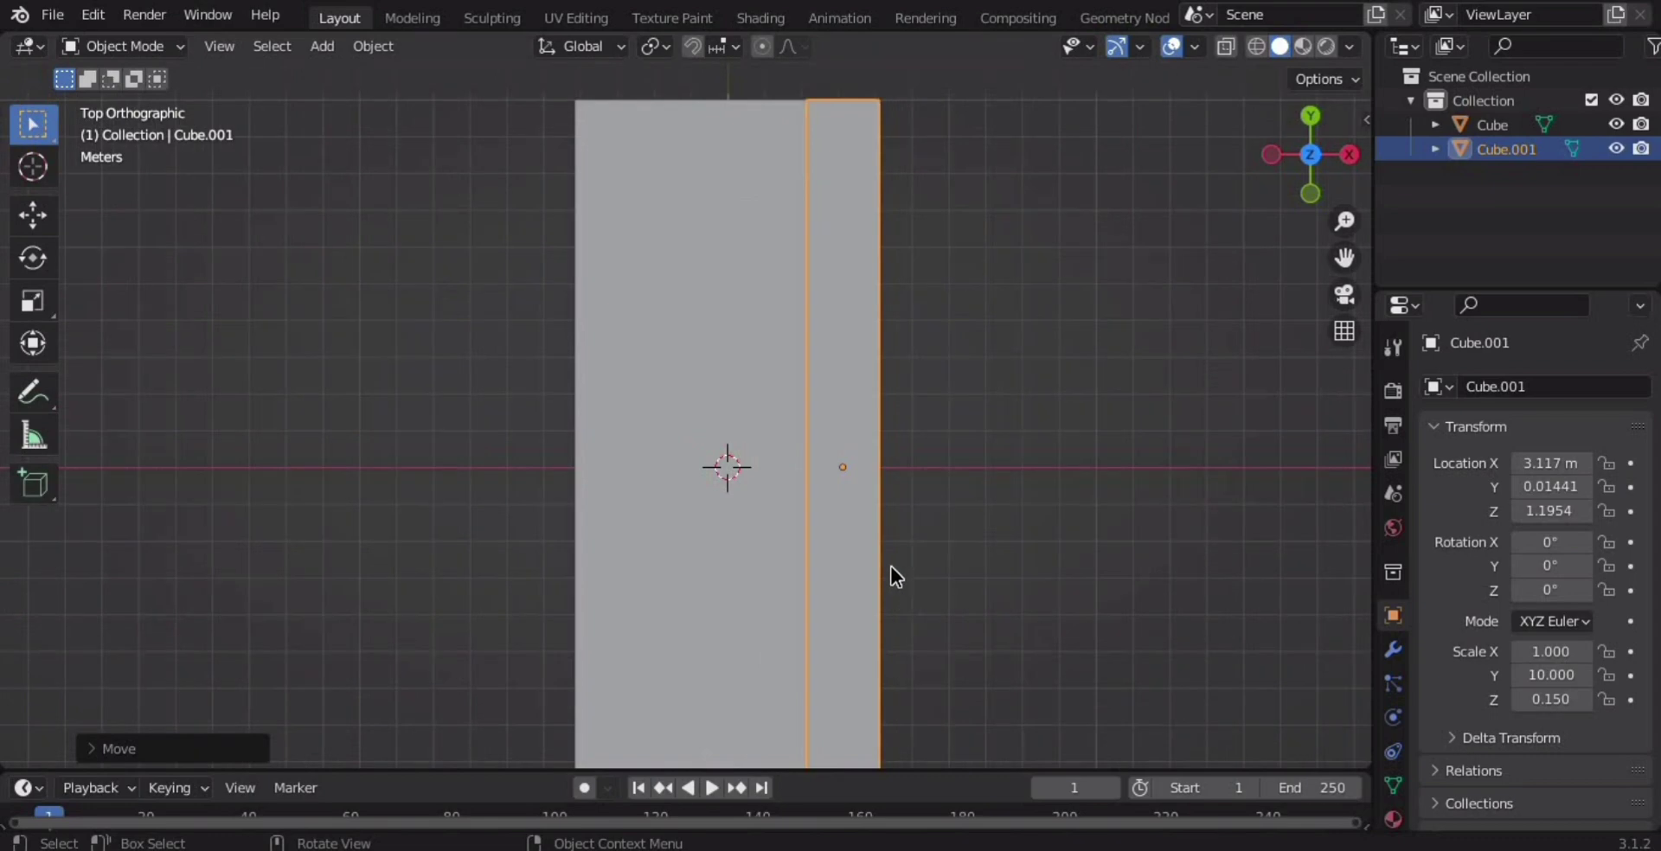
Make trial copies of the strip and undo the unwanted ones.
{"action": "key", "text": "shift+d"}
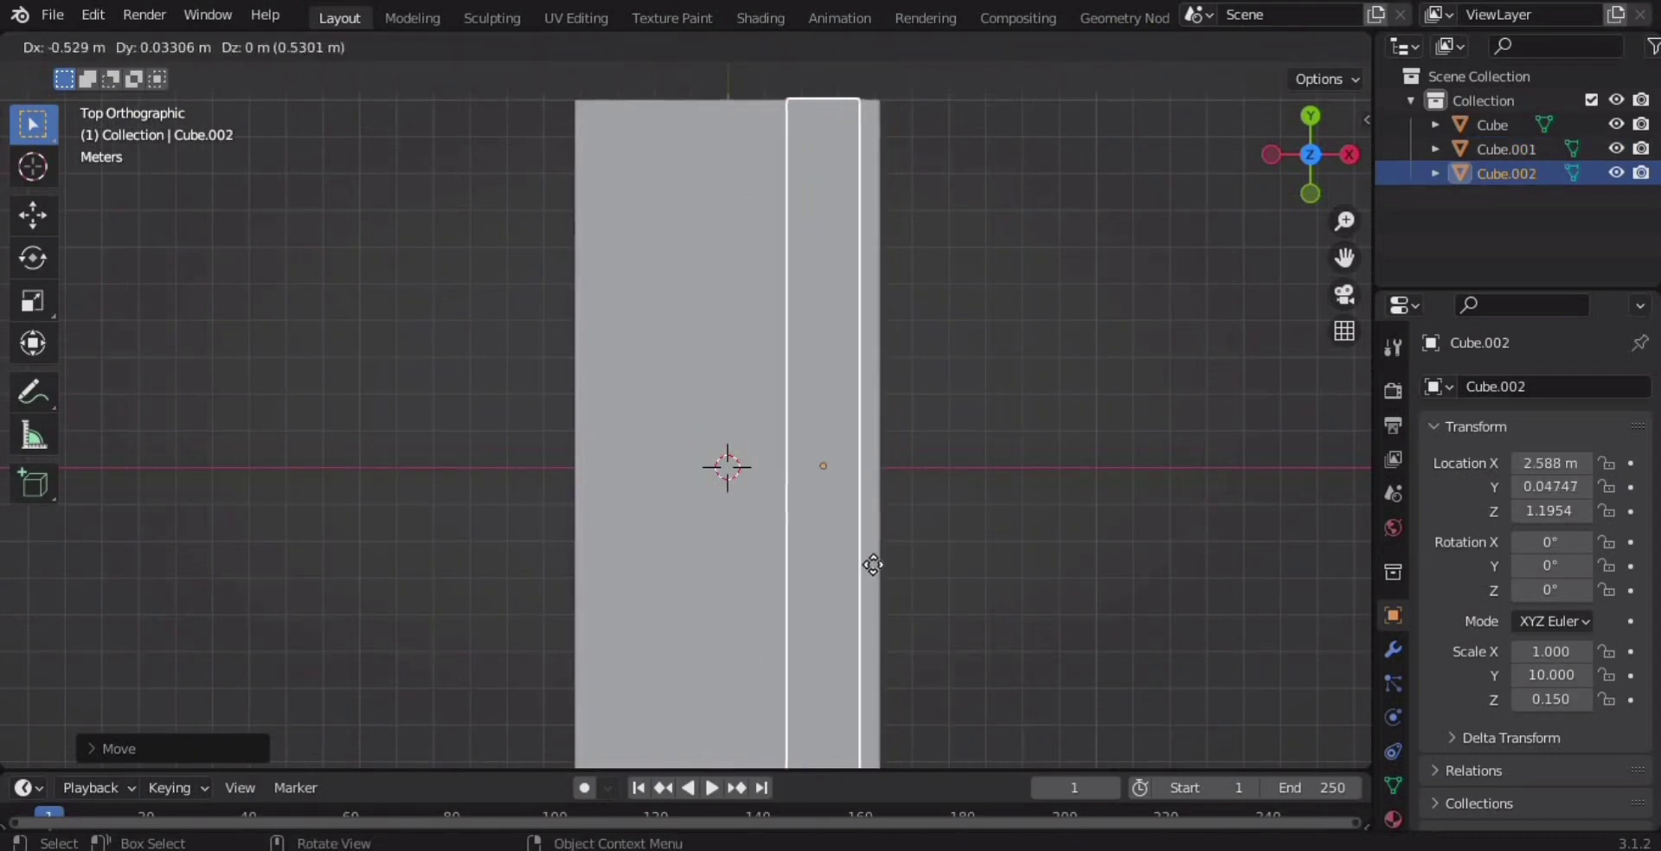
{"action": "key", "text": "Escape"}
{"action": "key", "text": "ctrl+z"}
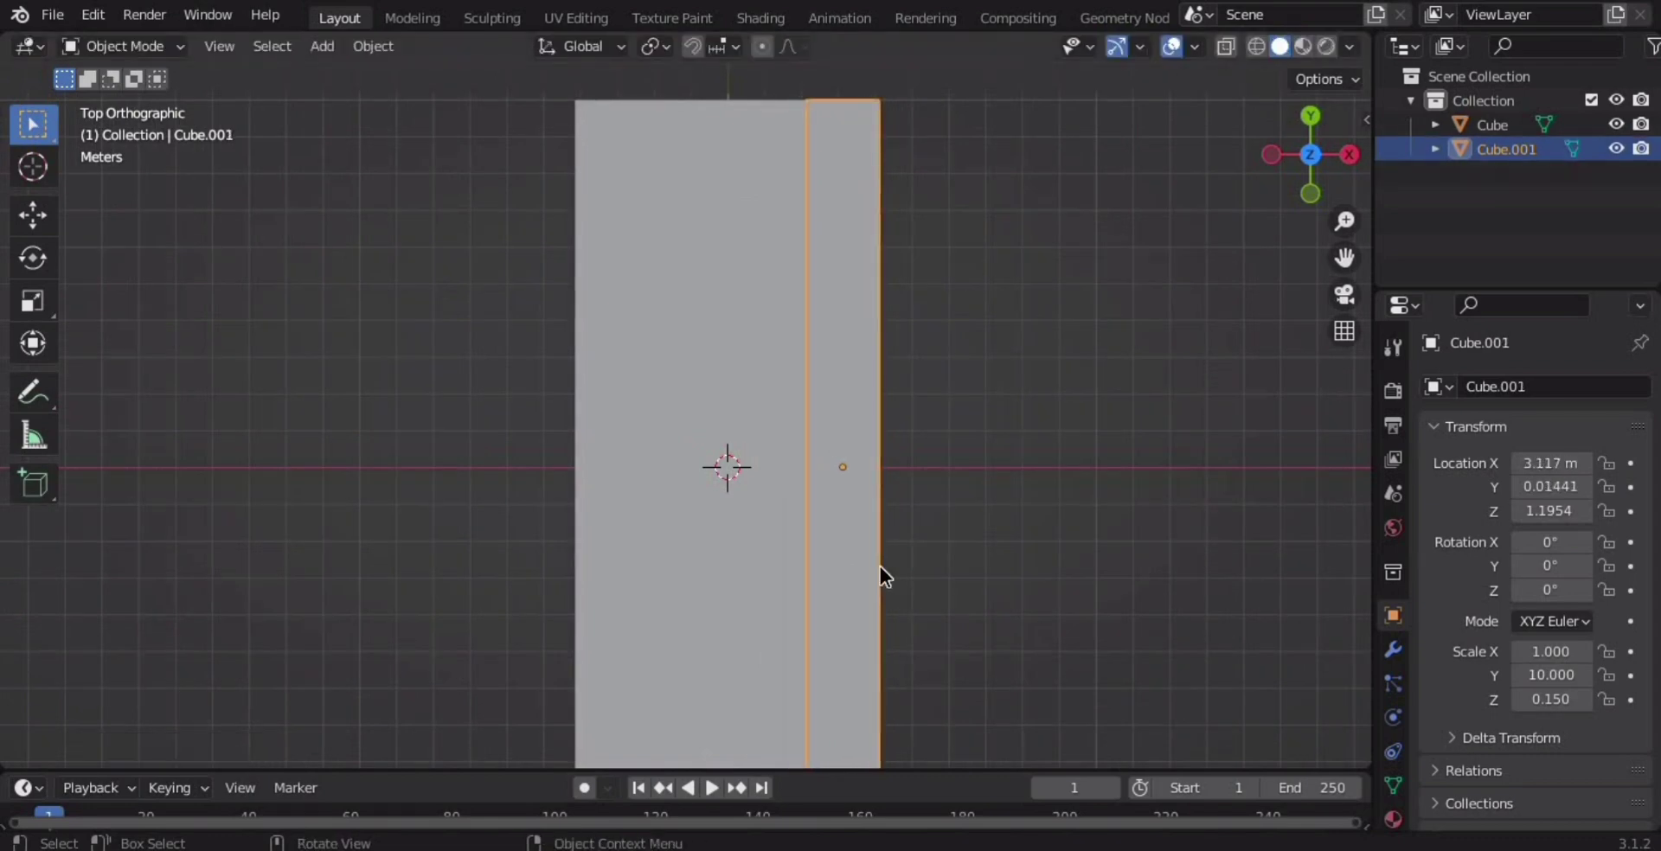
{"action": "key", "text": "ctrl+shift+z"}
{"action": "scroll", "coordinate": [678, 369], "scroll_direction": "down", "scroll_amount": 2}
{"action": "scroll", "coordinate": [681, 374], "scroll_direction": "up", "scroll_amount": 1}
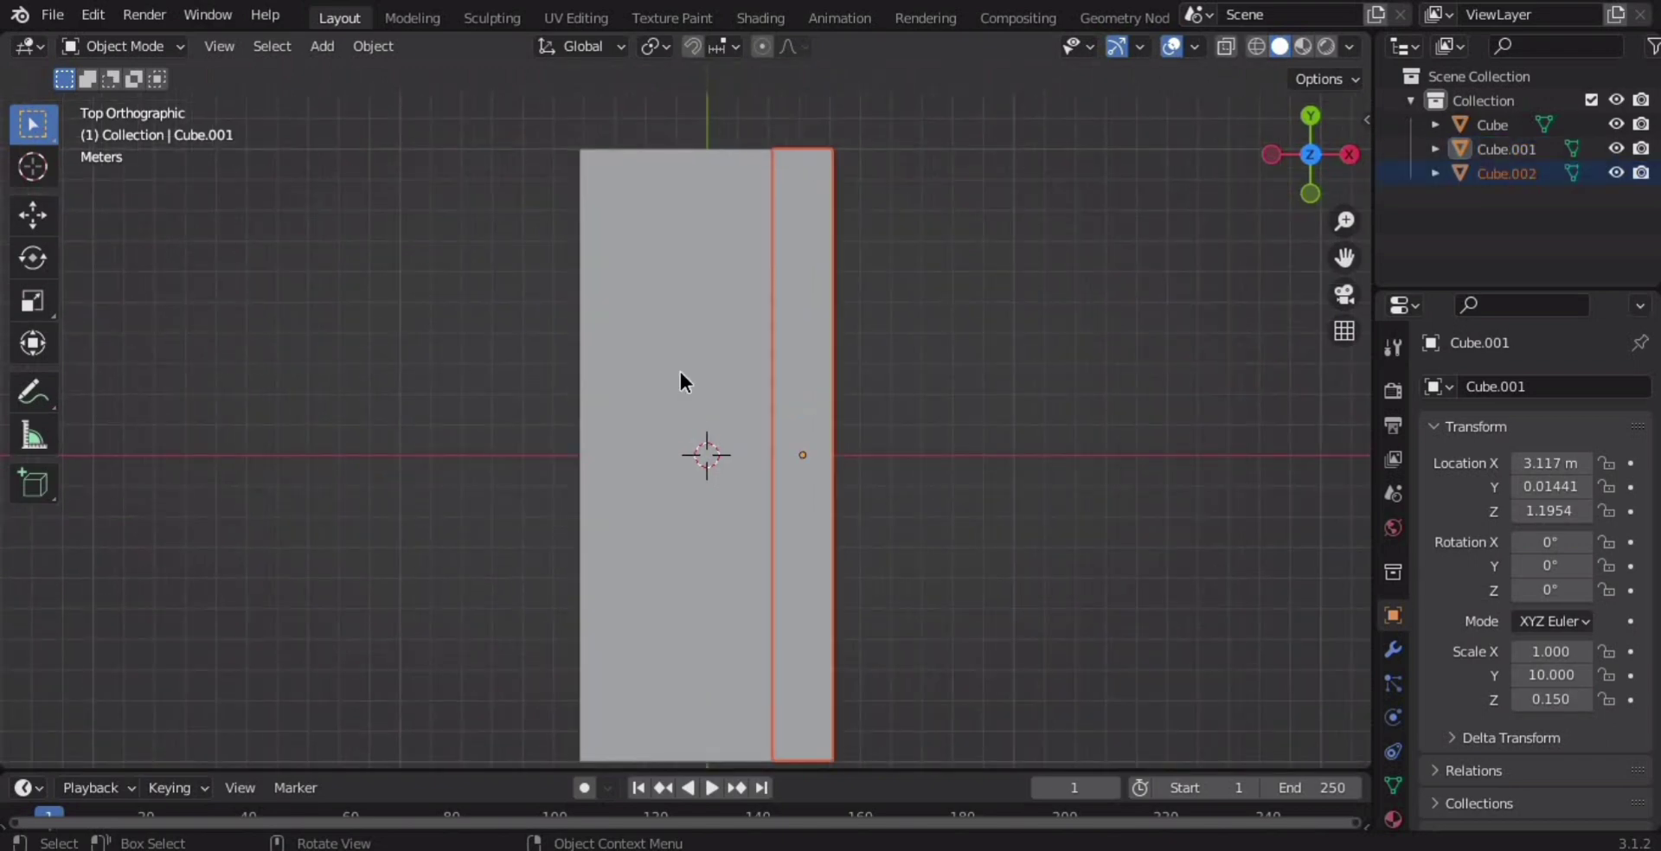
{"action": "key", "text": "ctrl+v"}
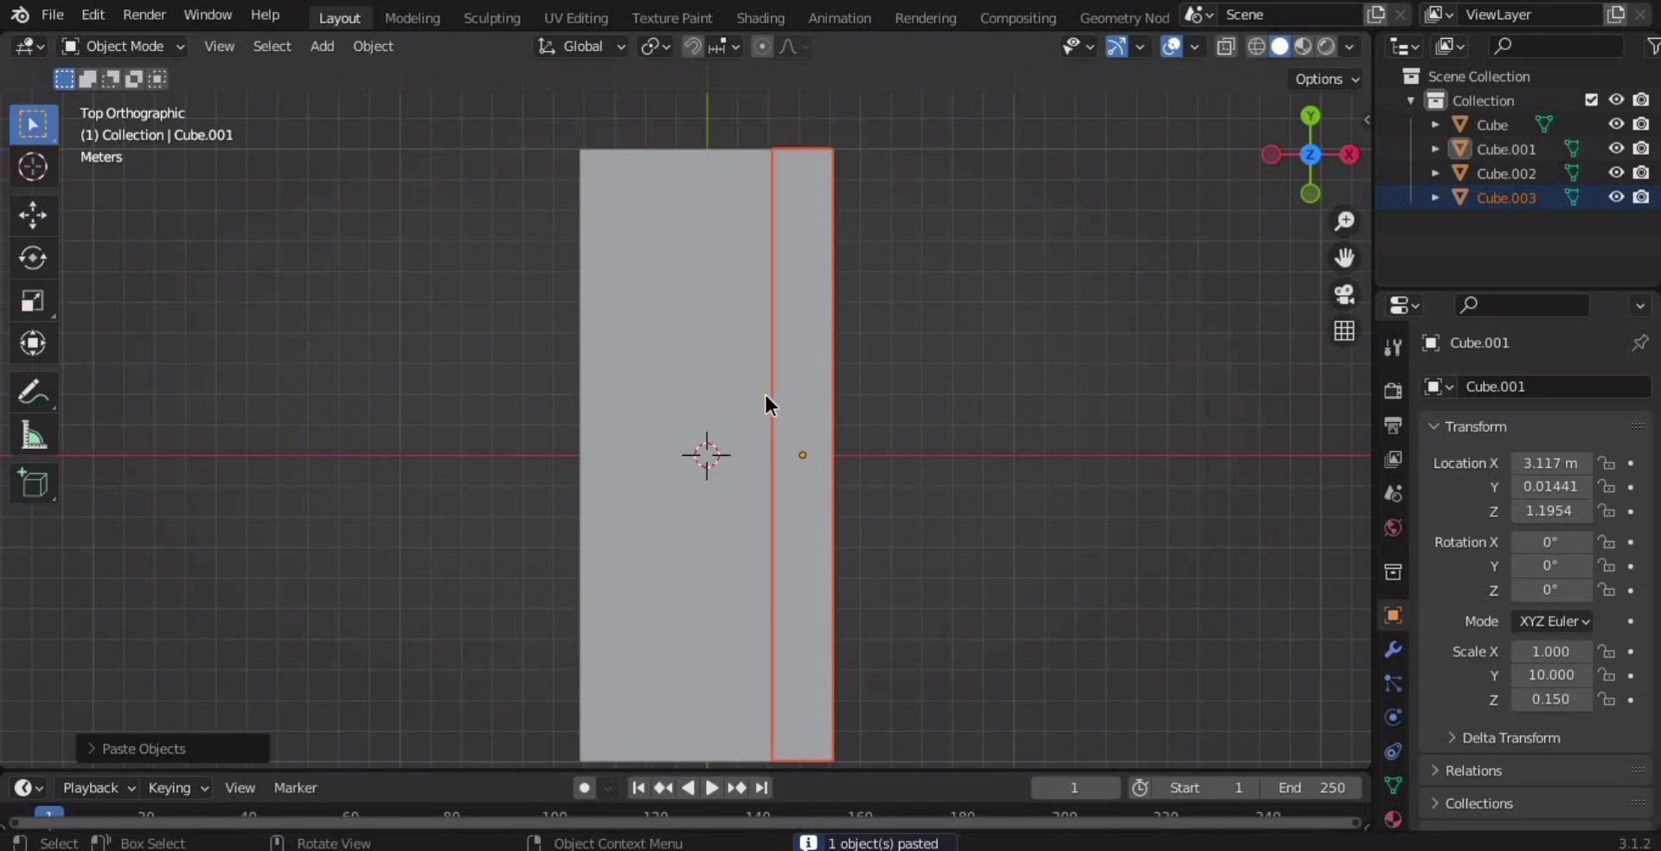
{"action": "key", "text": "ctrl+z"}
Duplicate the strip onto the slab's left edge.
{"action": "key", "text": "shift+d"}
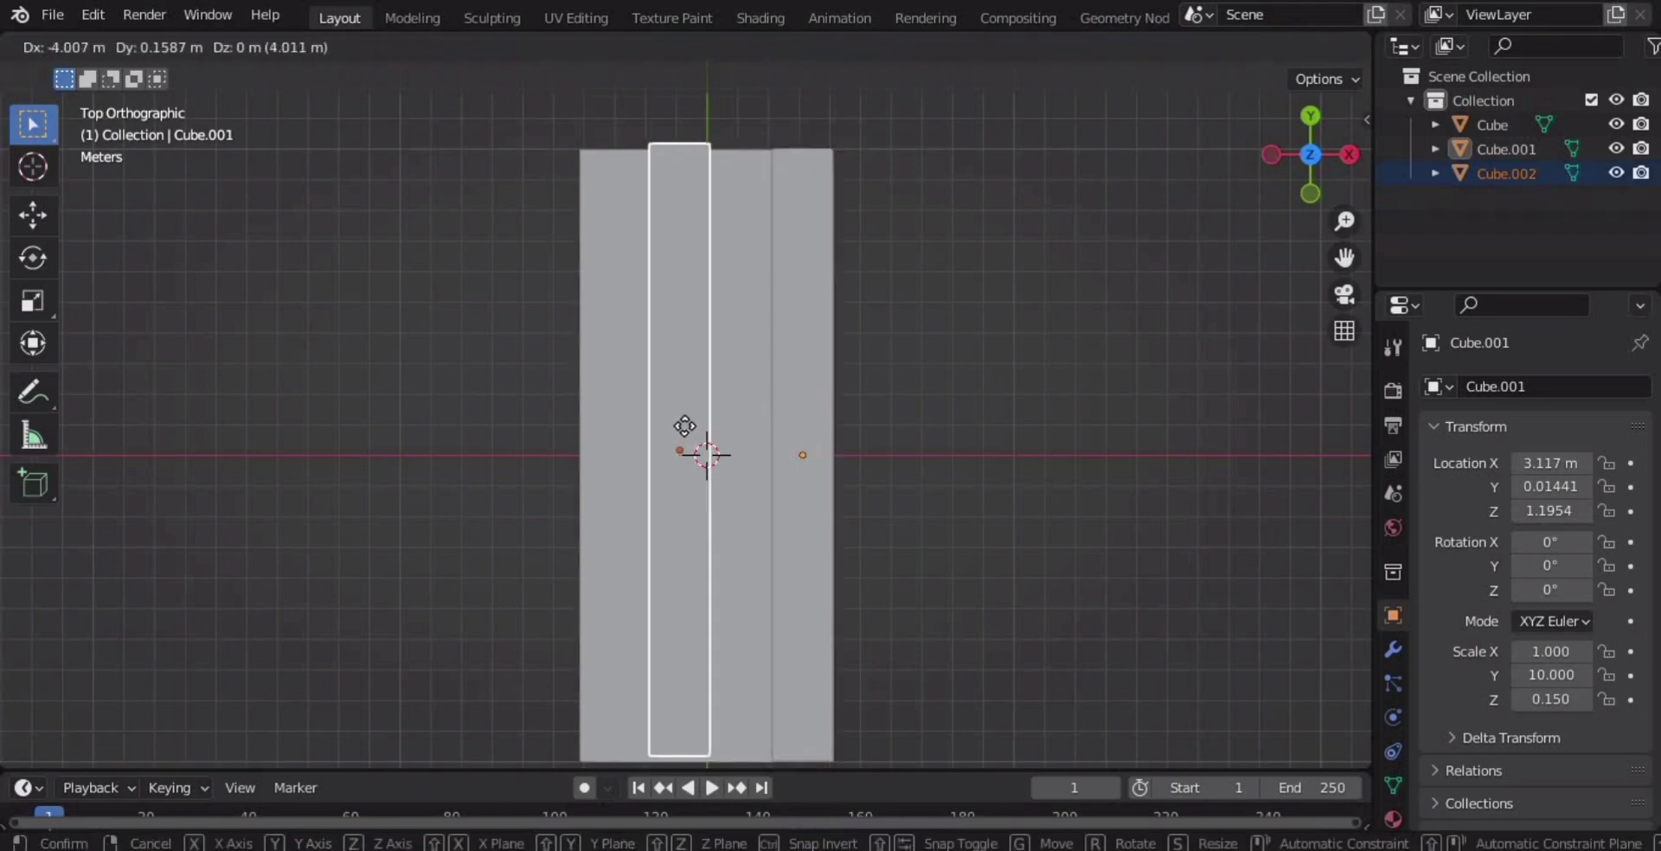
{"action": "left_click", "coordinate": [631, 437]}
{"action": "mouse_move", "coordinate": [708, 482]}
{"action": "middle_mouse_down"}
{"action": "mouse_move", "coordinate": [734, 373]}
{"action": "mouse_move", "coordinate": [879, 387]}
{"action": "middle_mouse_up"}
{"action": "left_click", "coordinate": [880, 388]}
{"action": "scroll", "coordinate": [865, 416], "scroll_direction": "up", "scroll_amount": 5}
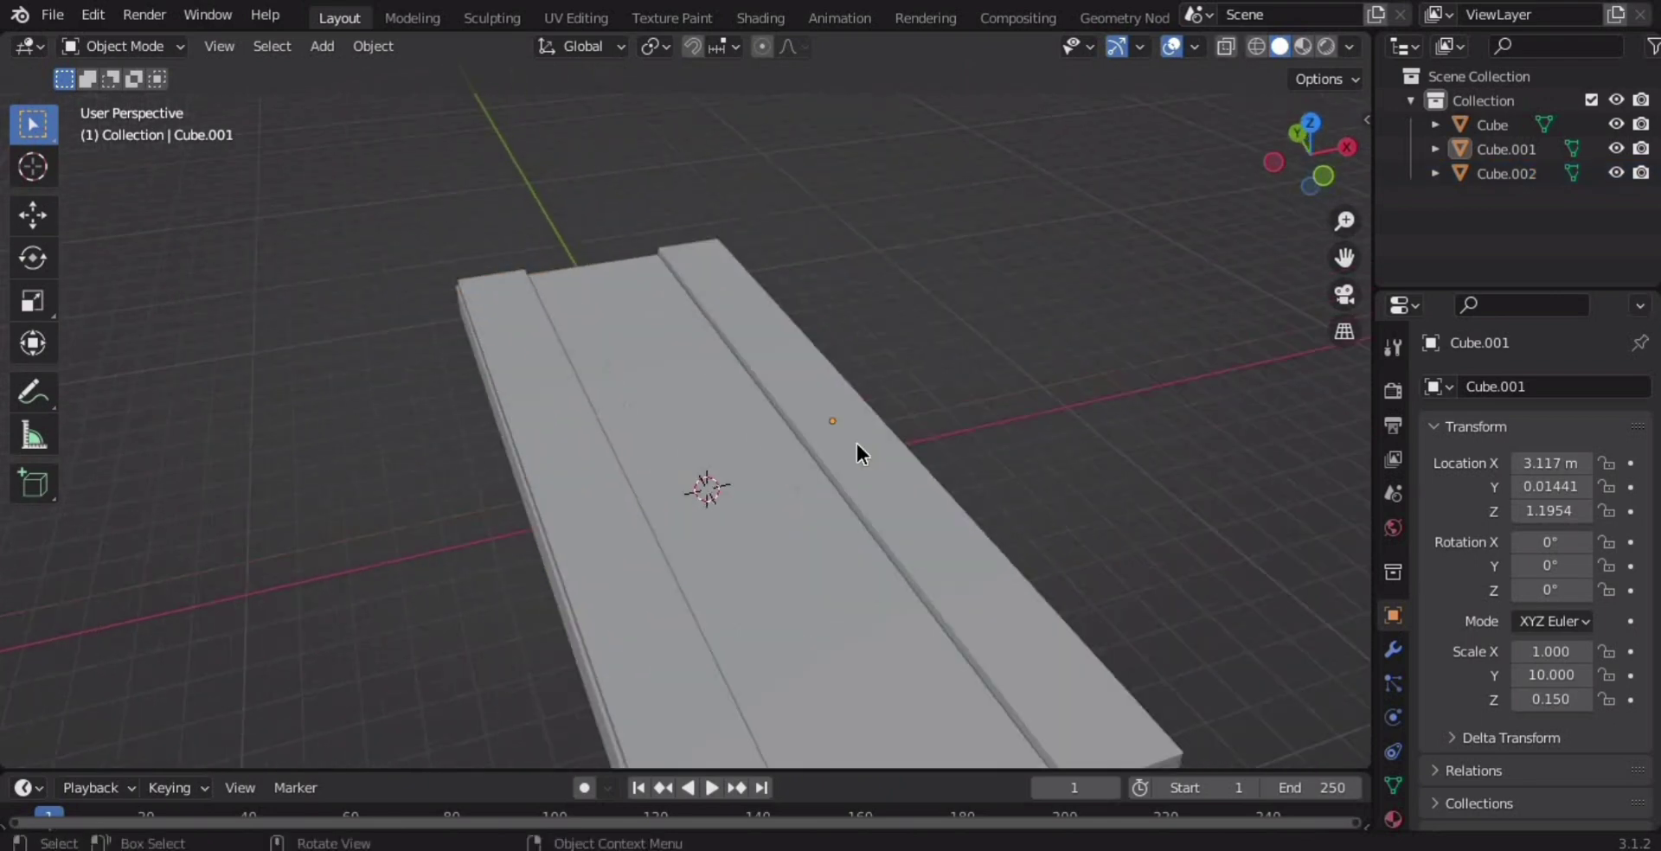
{"action": "middle_click_drag", "start_coordinate": [855, 440], "coordinate": [789, 472]}
{"action": "middle_click_drag", "start_coordinate": [807, 394], "coordinate": [839, 190]}
{"action": "scroll", "coordinate": [822, 204], "scroll_direction": "down", "scroll_amount": 2}
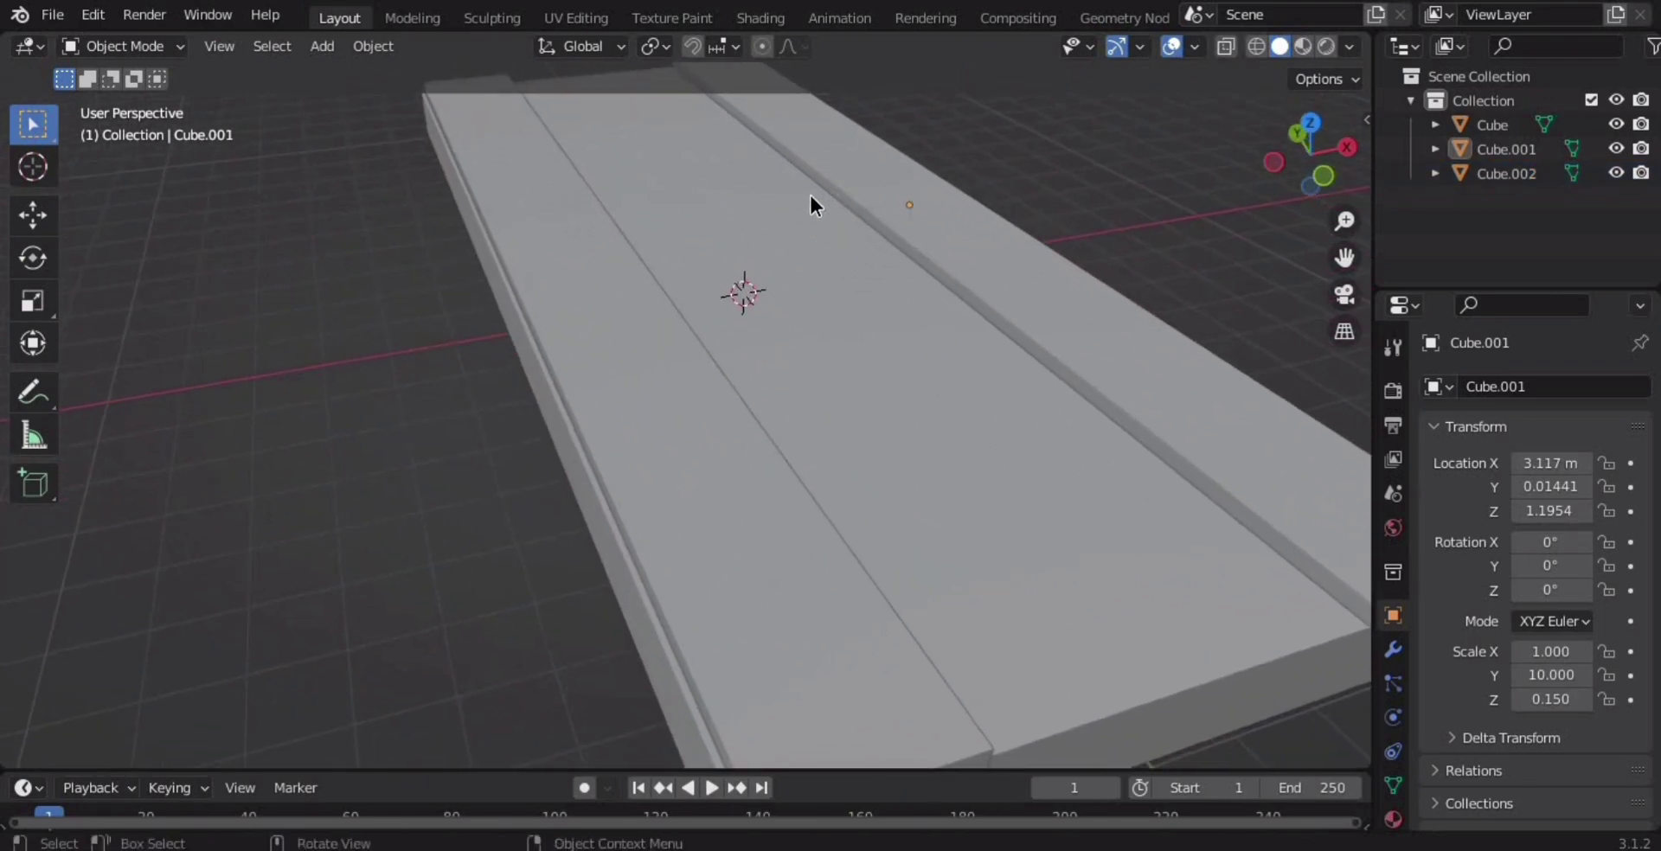
In front view, adjust the left edge strip's height on the slab.
{"action": "key", "text": "KP_1"}
{"action": "scroll", "coordinate": [811, 351], "scroll_direction": "up", "scroll_amount": 2}
{"action": "scroll", "coordinate": [812, 355], "scroll_direction": "up", "scroll_amount": 2}
{"action": "mouse_move", "coordinate": [811, 352]}
{"action": "middle_mouse_down", "text": "shift"}
{"action": "mouse_move", "coordinate": [896, 470]}
{"action": "mouse_move", "coordinate": [879, 429]}
{"action": "middle_mouse_up", "text": "shift"}
{"action": "left_click", "coordinate": [832, 382]}
{"action": "key", "text": "g"}
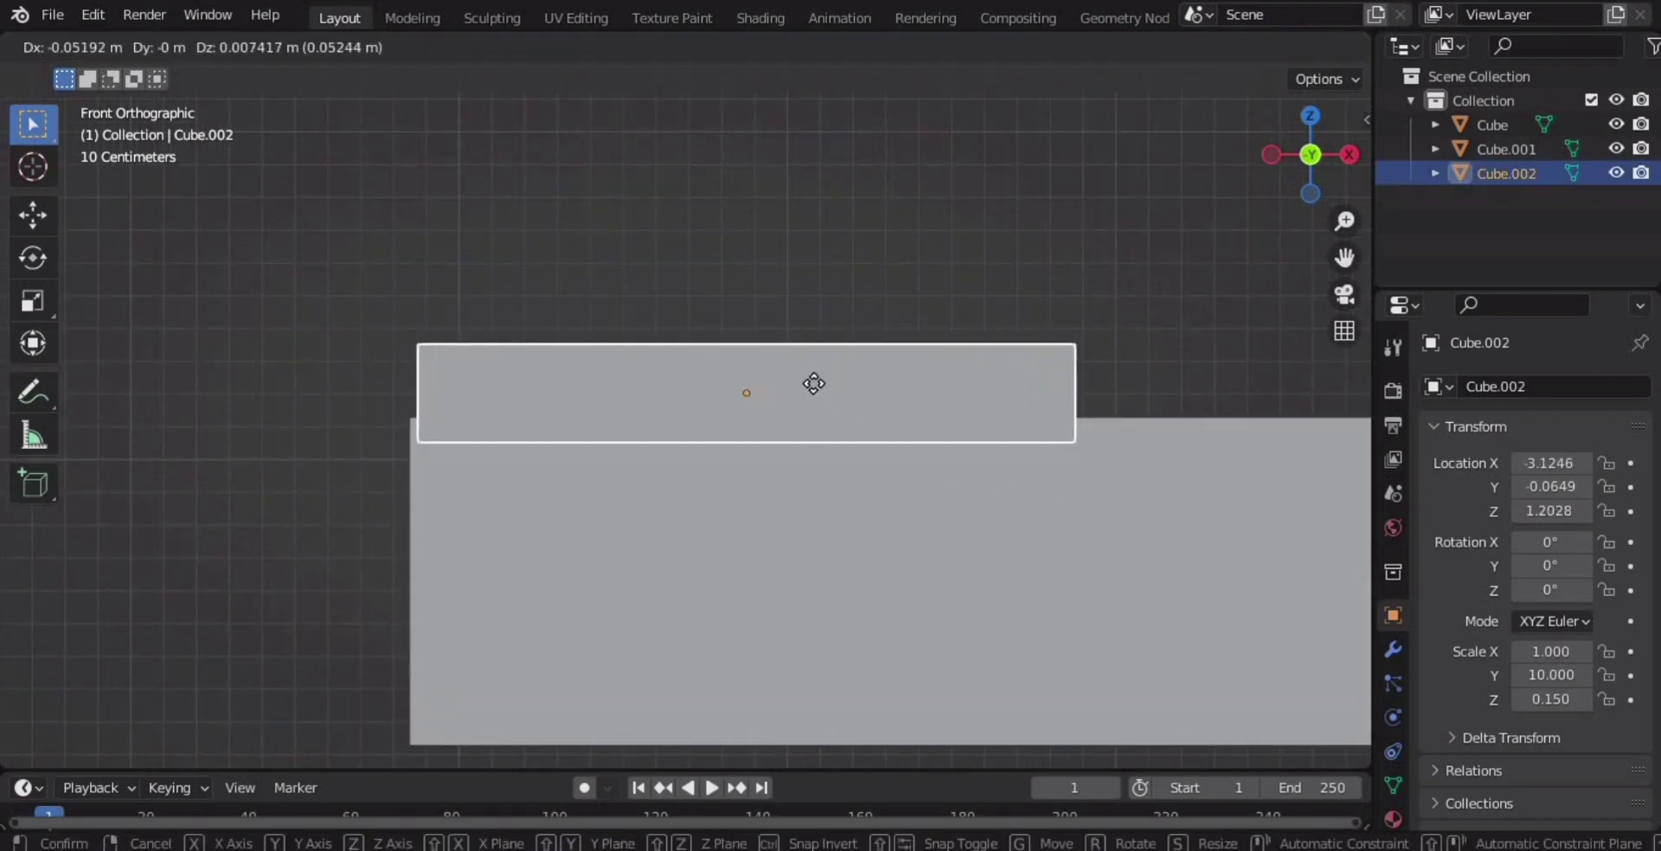
{"action": "left_click", "coordinate": [808, 381]}
{"action": "scroll", "coordinate": [944, 445], "scroll_direction": "down", "scroll_amount": 2}
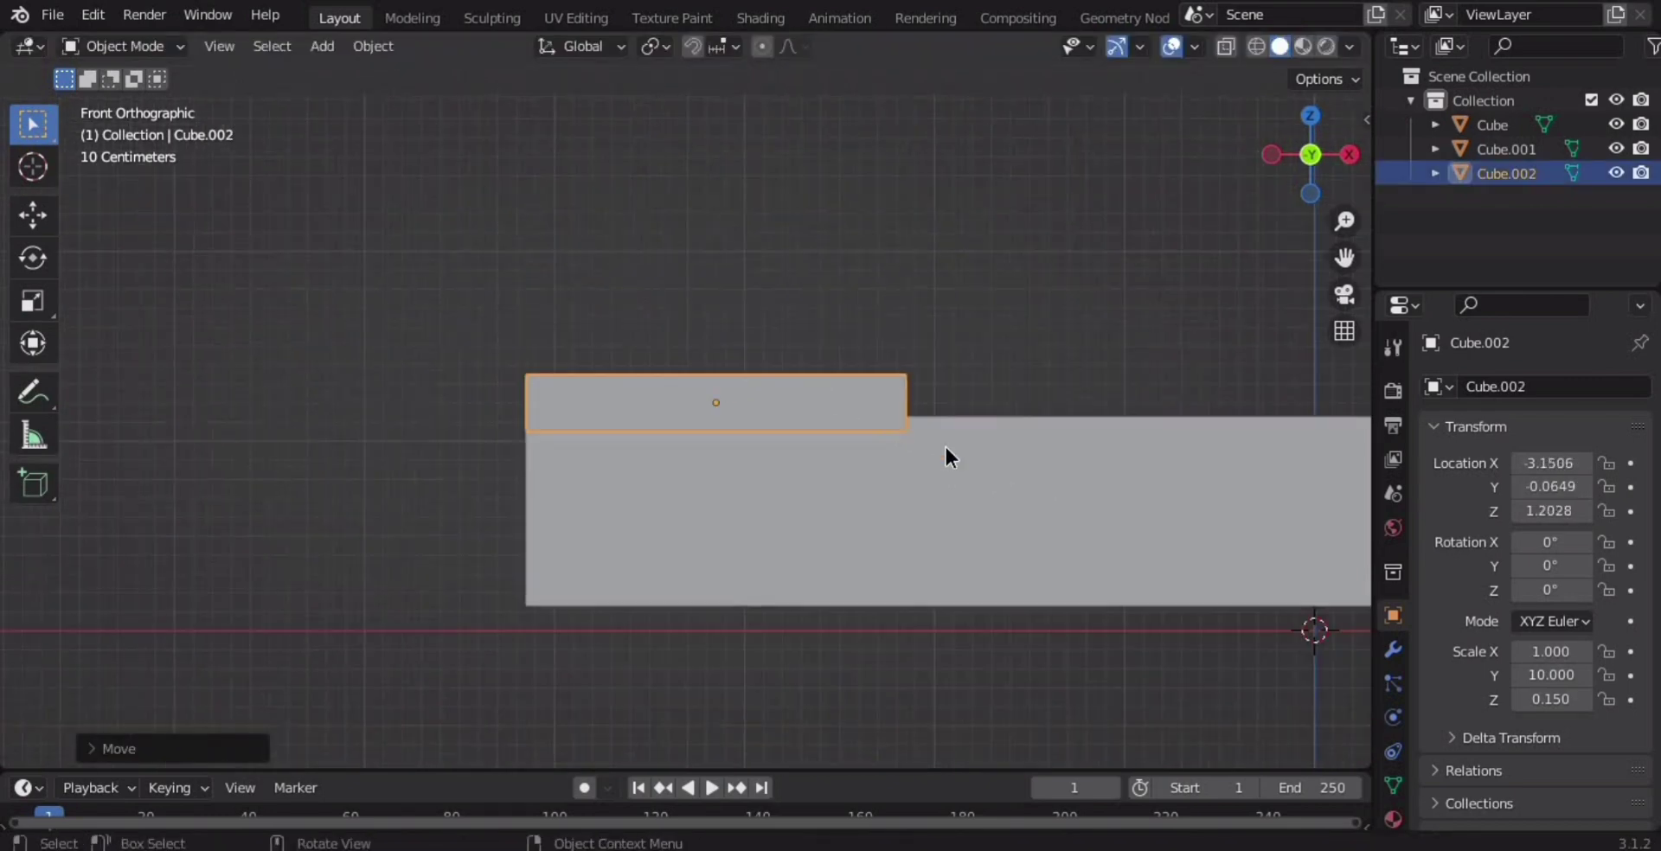
Adjust the right edge strip's height to match, then deselect it.
{"action": "middle_click_drag", "start_coordinate": [945, 445], "coordinate": [560, 481], "text": "shift"}
{"action": "middle_click_drag", "start_coordinate": [1130, 468], "coordinate": [1052, 450], "text": "shift"}
{"action": "scroll", "coordinate": [1052, 450], "scroll_direction": "up", "scroll_amount": 1}
{"action": "scroll", "coordinate": [1052, 450], "scroll_direction": "up", "scroll_amount": 2}
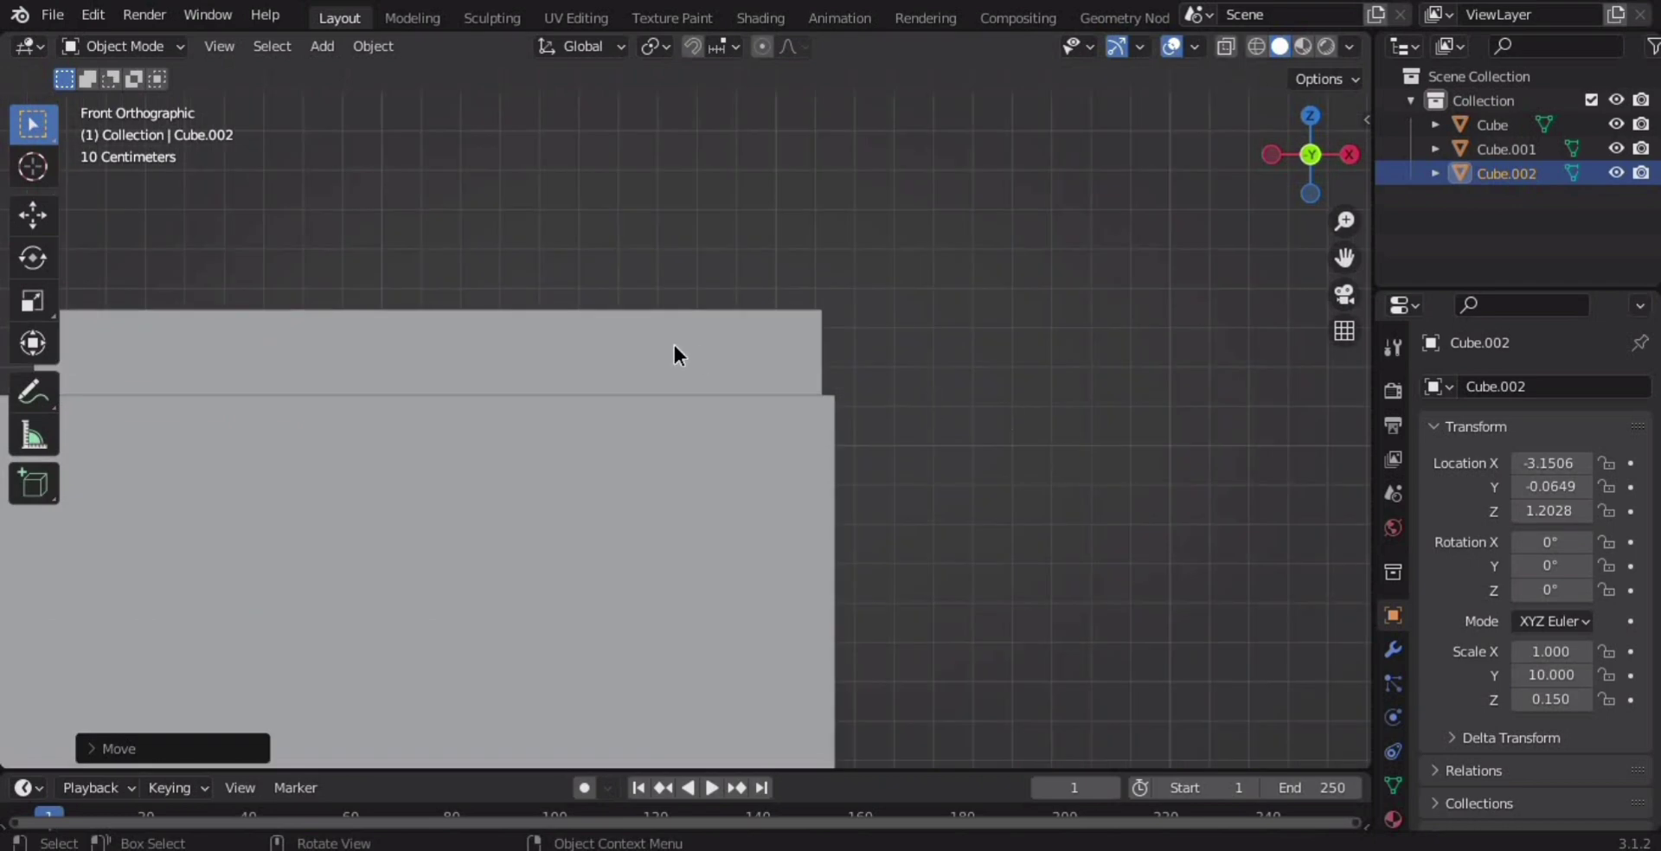
{"action": "left_click", "coordinate": [674, 346]}
{"action": "key", "text": "g"}
{"action": "left_click", "coordinate": [1110, 436]}
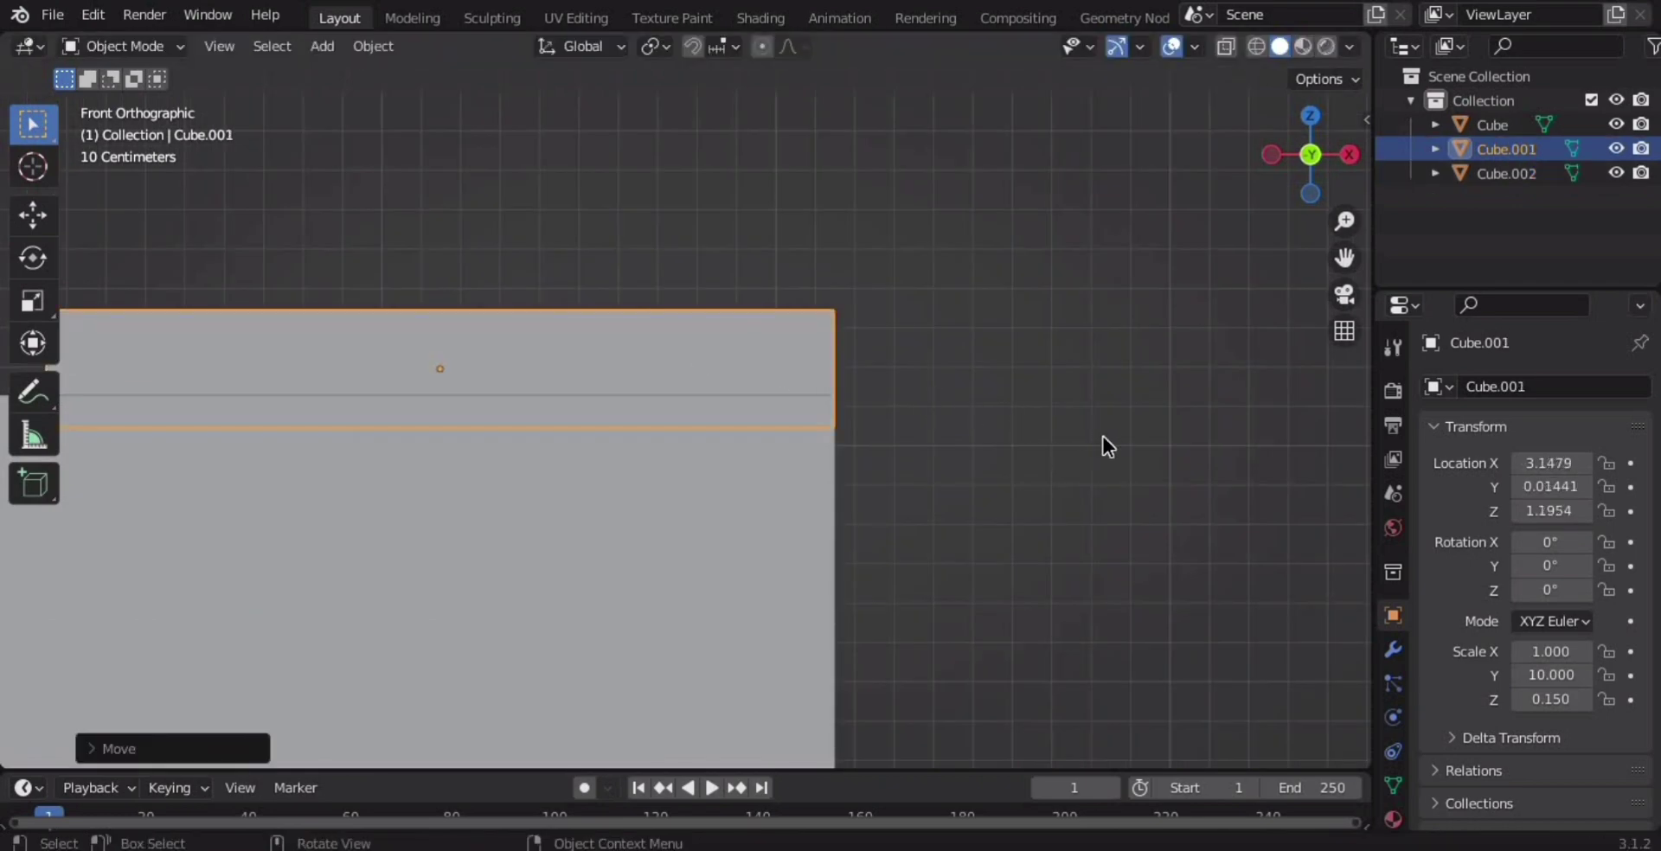
{"action": "scroll", "coordinate": [1071, 434], "scroll_direction": "down", "scroll_amount": 2}
{"action": "scroll", "coordinate": [1041, 426], "scroll_direction": "down", "scroll_amount": 1}
{"action": "mouse_move", "coordinate": [1041, 426]}
{"action": "middle_mouse_down"}
{"action": "mouse_move", "coordinate": [1067, 455]}
{"action": "mouse_move", "coordinate": [685, 379]}
{"action": "mouse_move", "coordinate": [895, 440]}
{"action": "mouse_move", "coordinate": [984, 429]}
{"action": "mouse_move", "coordinate": [921, 398]}
{"action": "mouse_move", "coordinate": [984, 418]}
{"action": "middle_mouse_up"}
{"action": "scroll", "coordinate": [983, 429], "scroll_direction": "down", "scroll_amount": 1}
{"action": "left_click", "coordinate": [922, 398]}
Add a new cube and place it above the road.
{"action": "key", "text": "shift+a"}
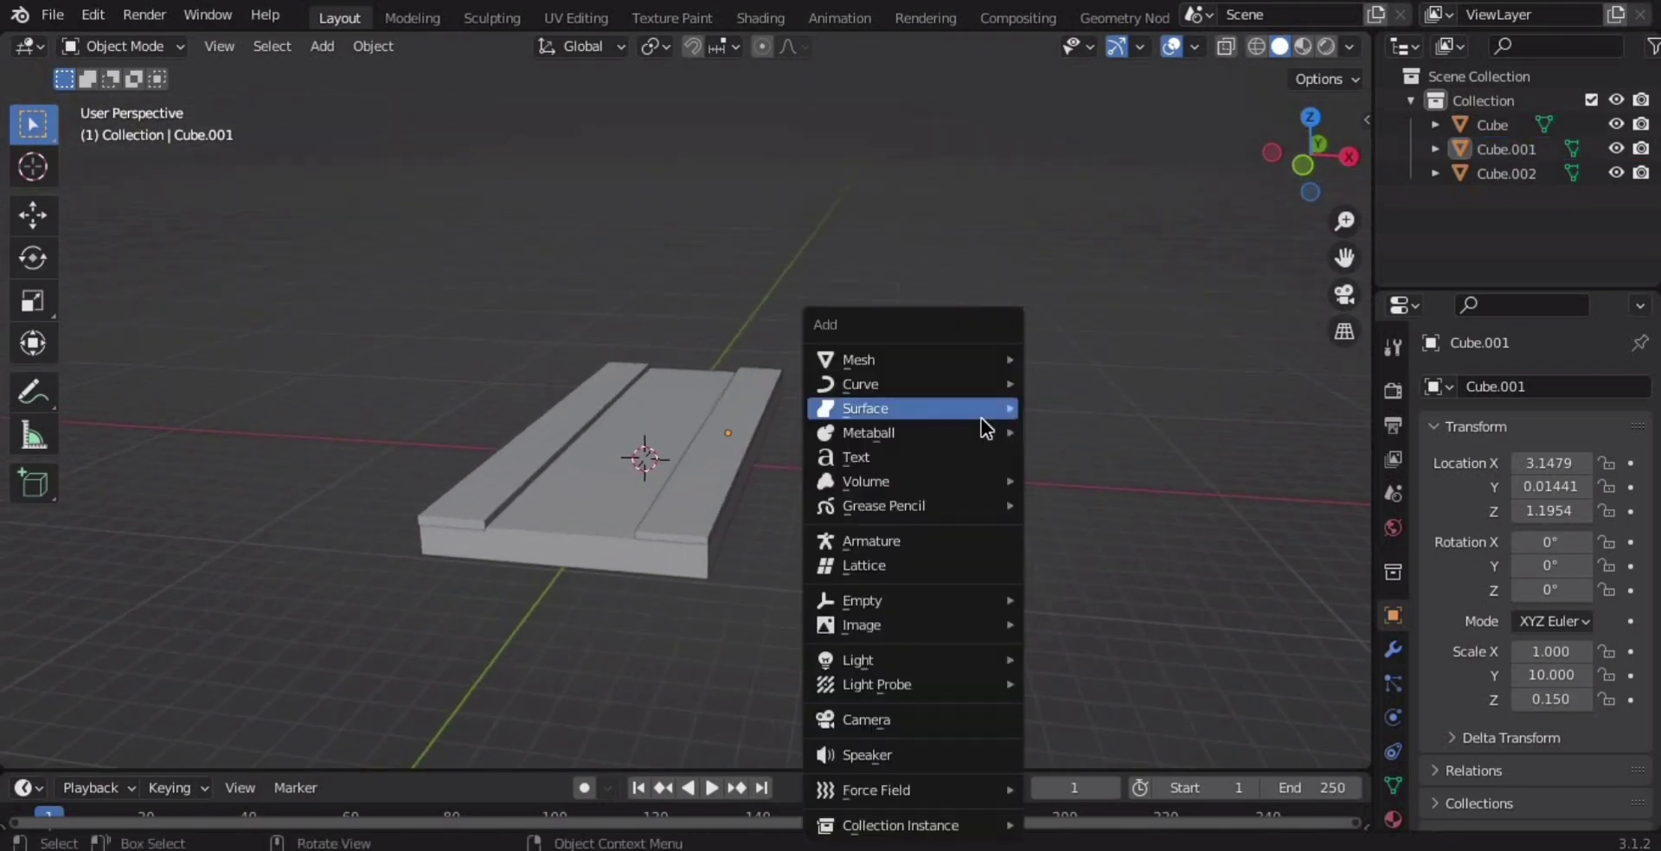
{"action": "left_click", "coordinate": [1114, 388]}
{"action": "key", "text": "g"}
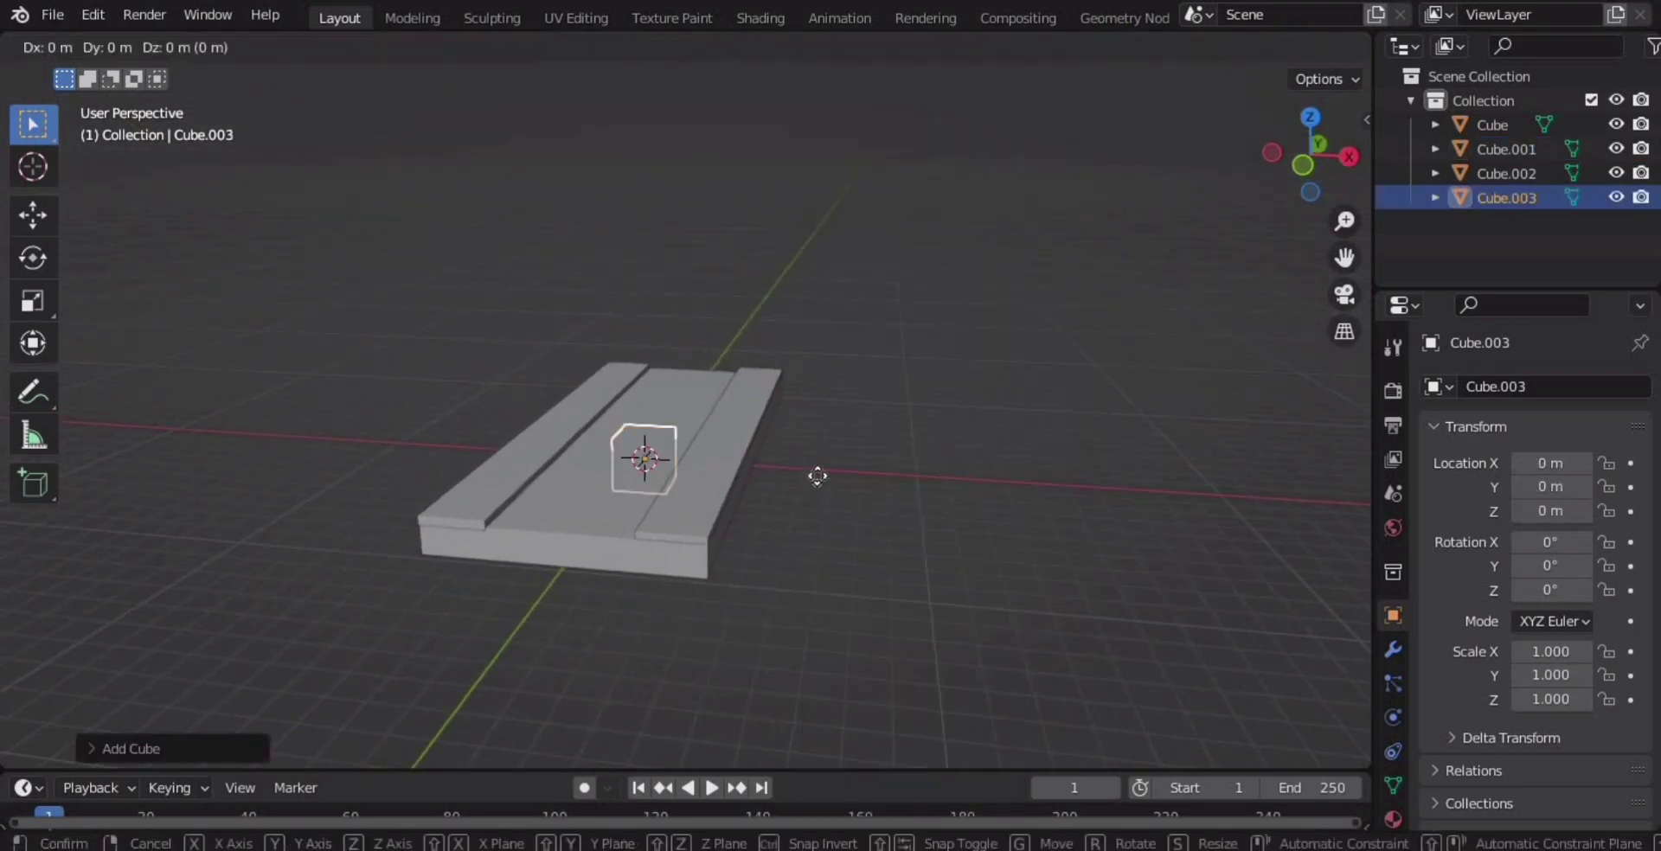
{"action": "left_click", "coordinate": [818, 417]}
{"action": "middle_click_drag", "start_coordinate": [818, 417], "coordinate": [965, 408]}
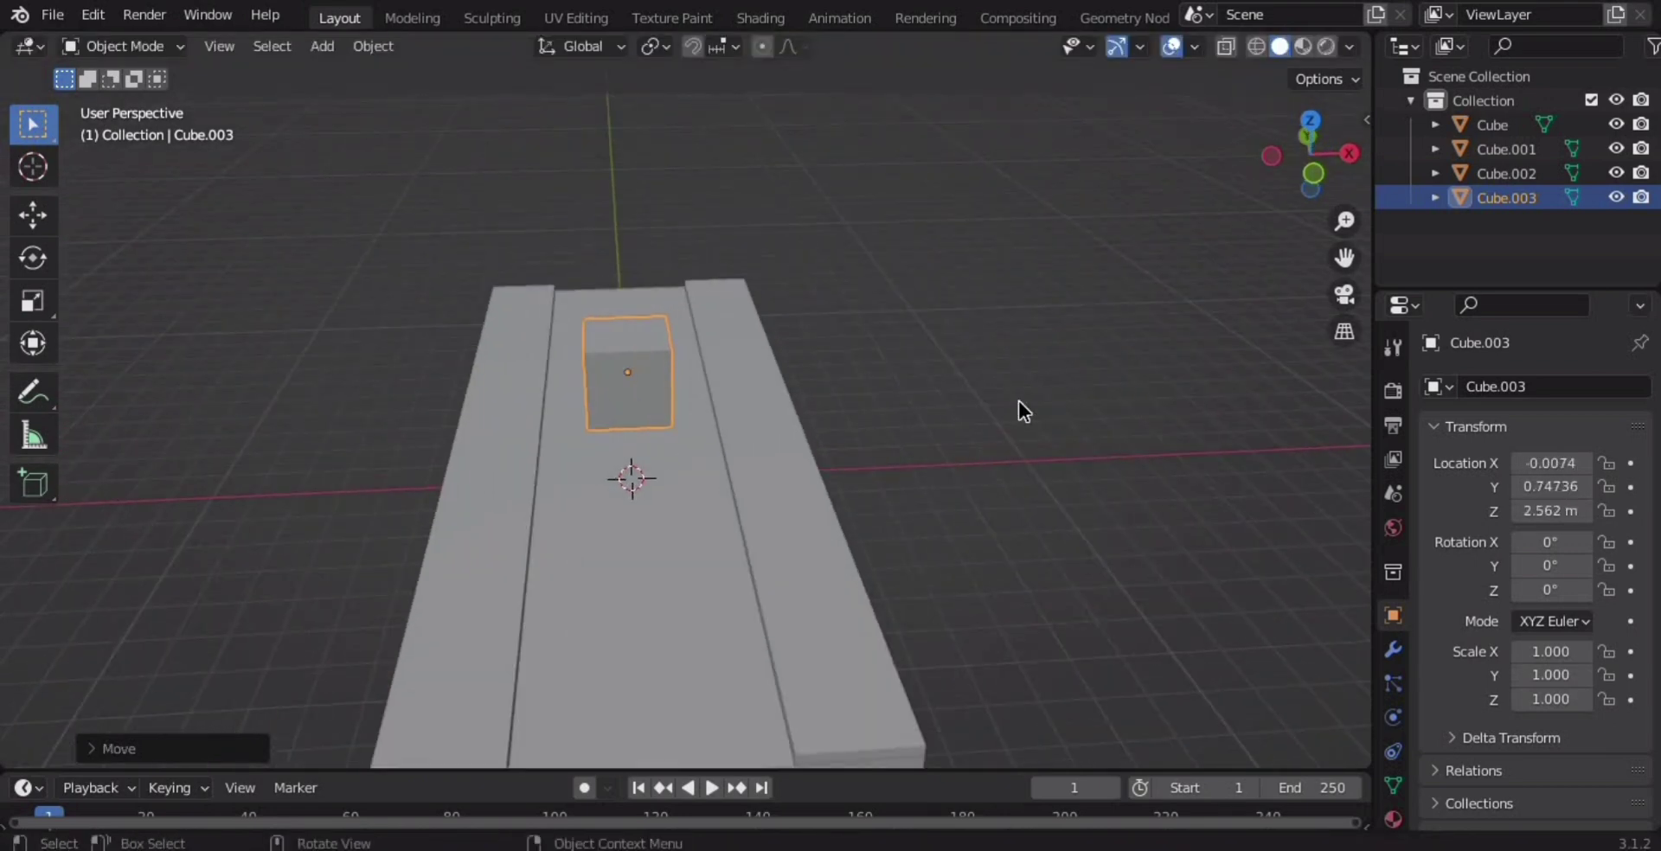
Stretch the cube to about 6 m long and 0.5 m high.
{"action": "key", "text": "n"}
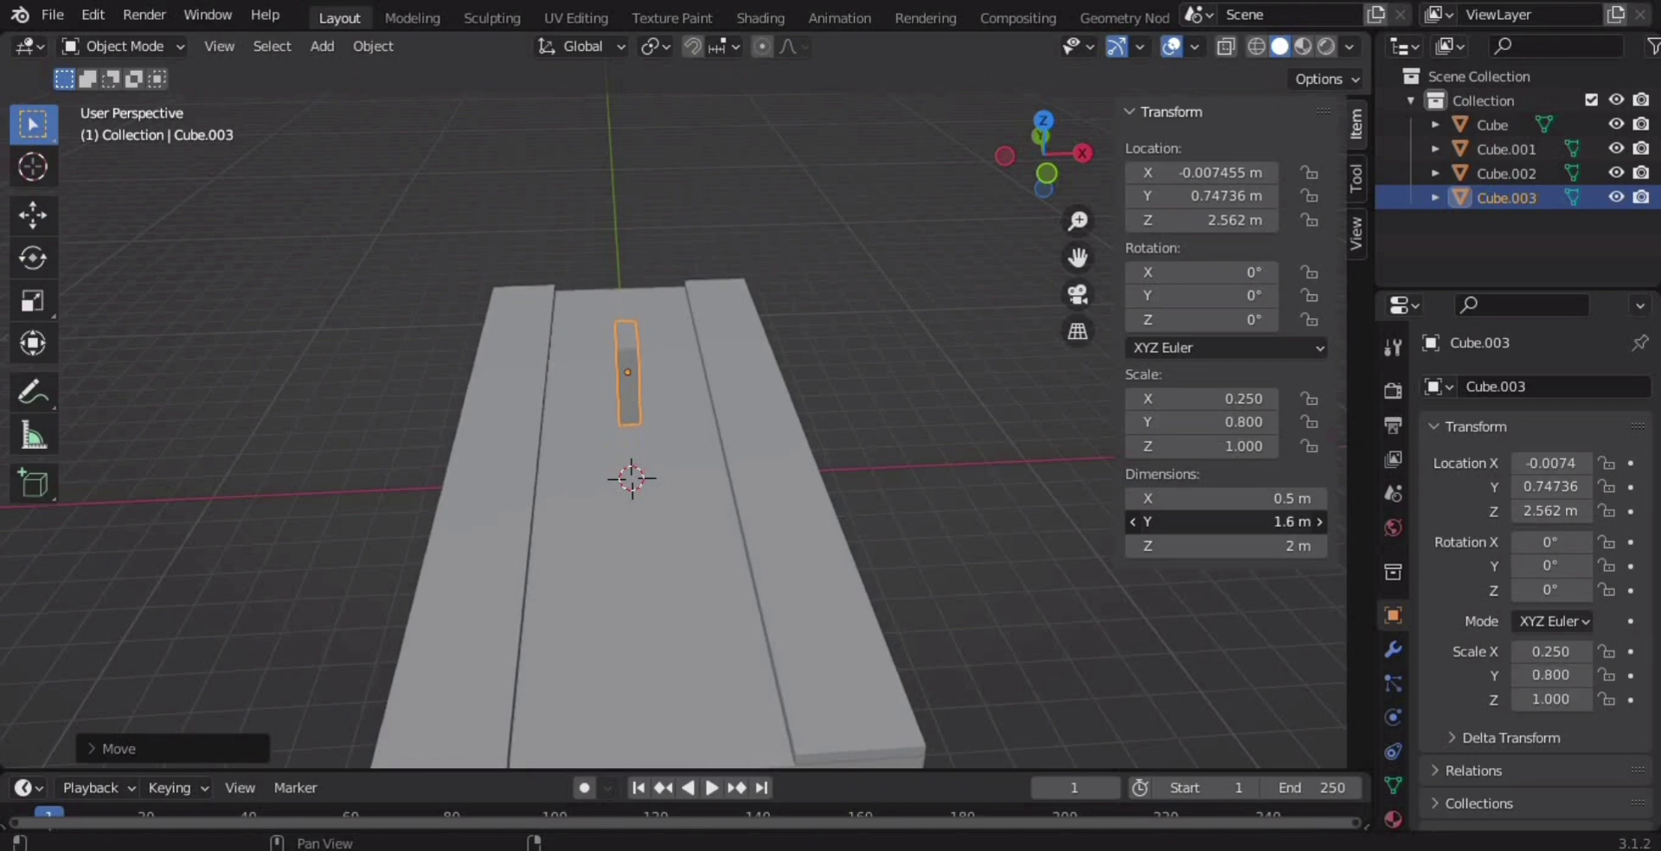
{"action": "left_click_drag", "start_coordinate": [1229, 522], "coordinate": [1194, 525]}
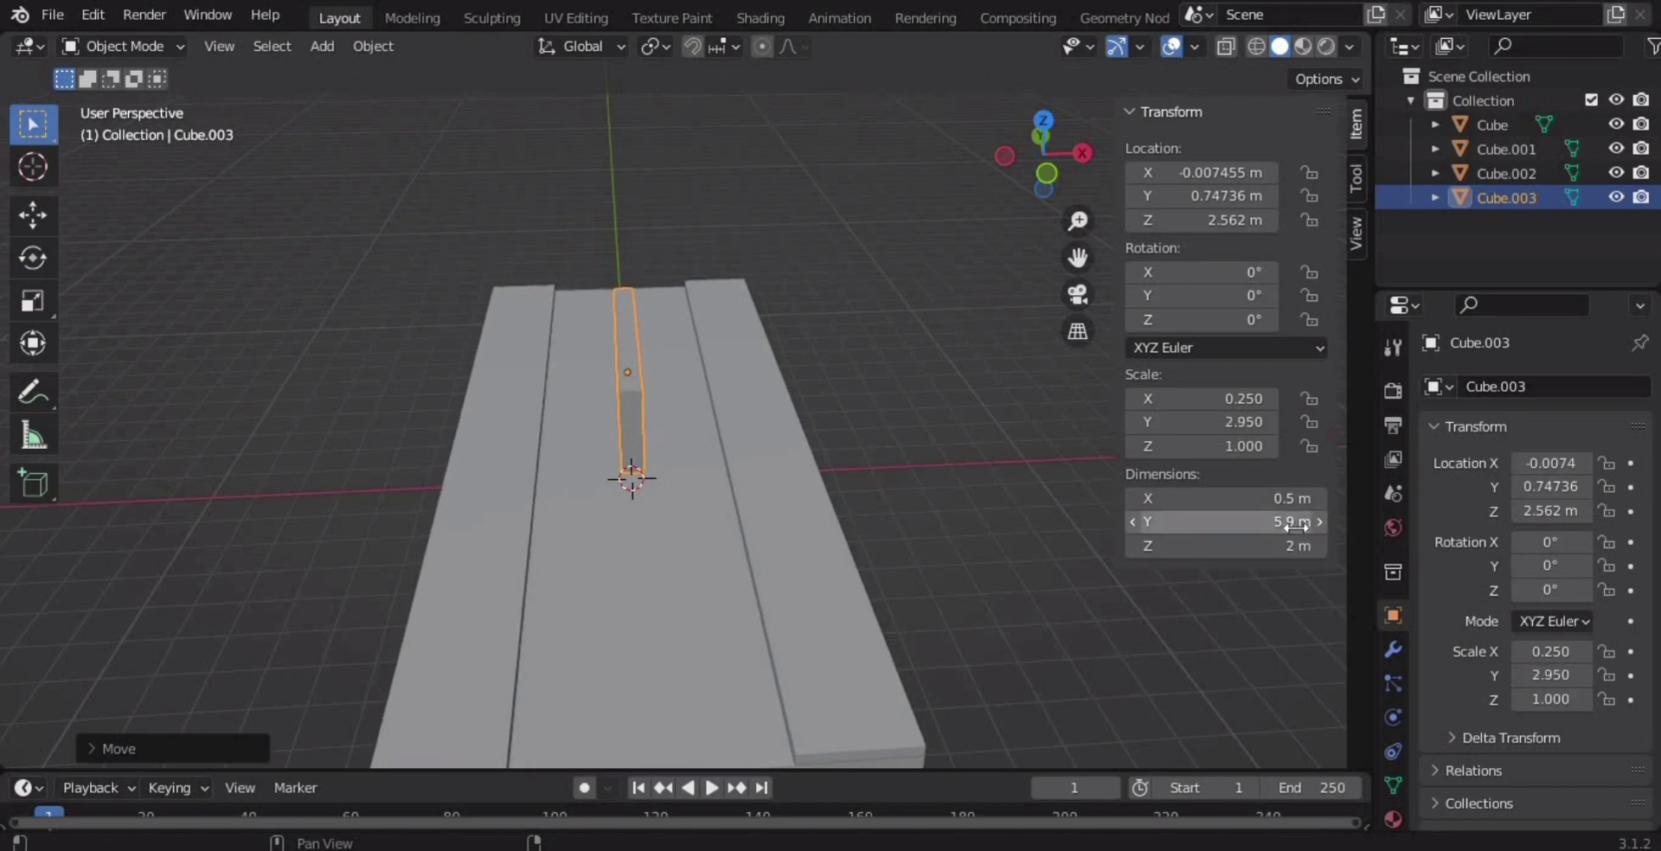
{"action": "left_click", "coordinate": [1278, 550]}
{"action": "type", "text": "0.5"}
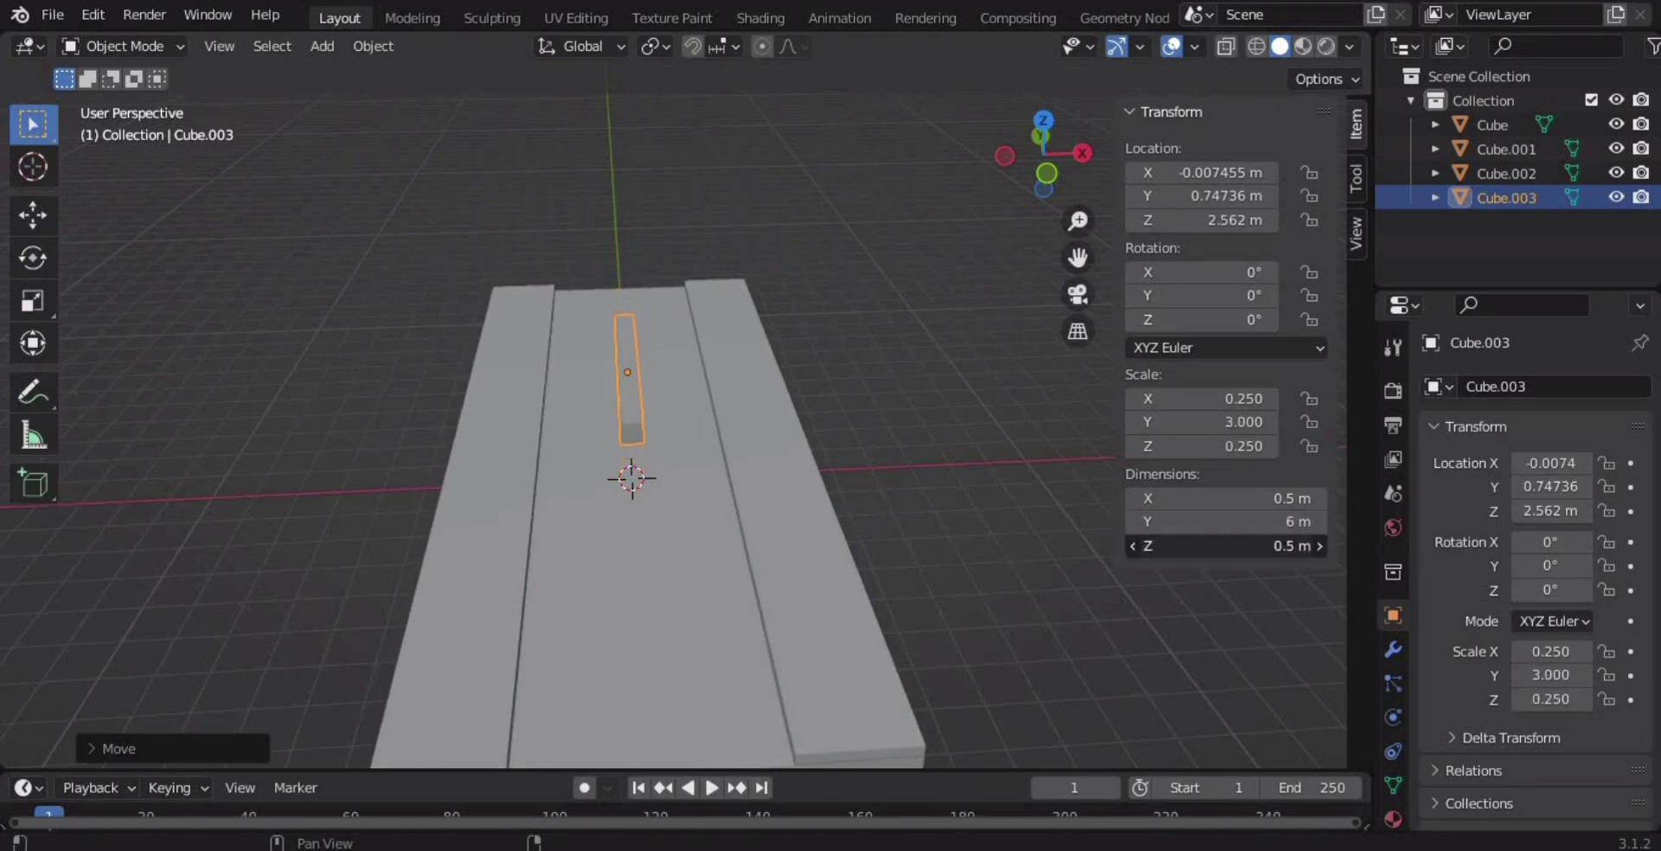
{"action": "middle_click_drag", "start_coordinate": [833, 488], "coordinate": [844, 439]}
{"action": "key", "text": "KP_1"}
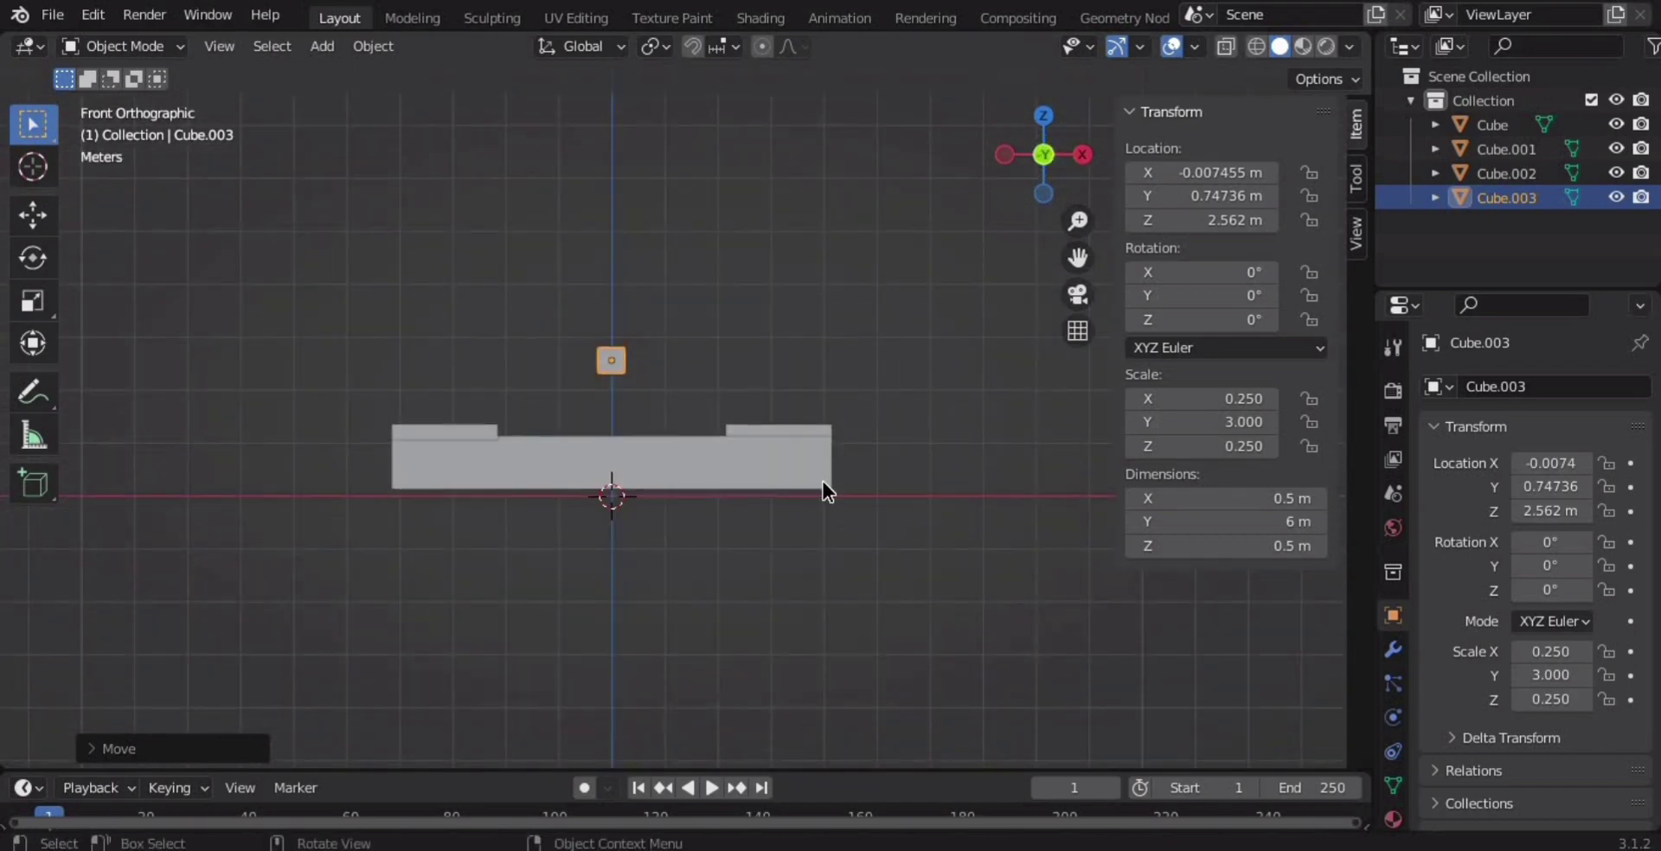
{"action": "key", "text": "n"}
Lower the block vertically onto the road's centre lane.
{"action": "key", "text": "g"}
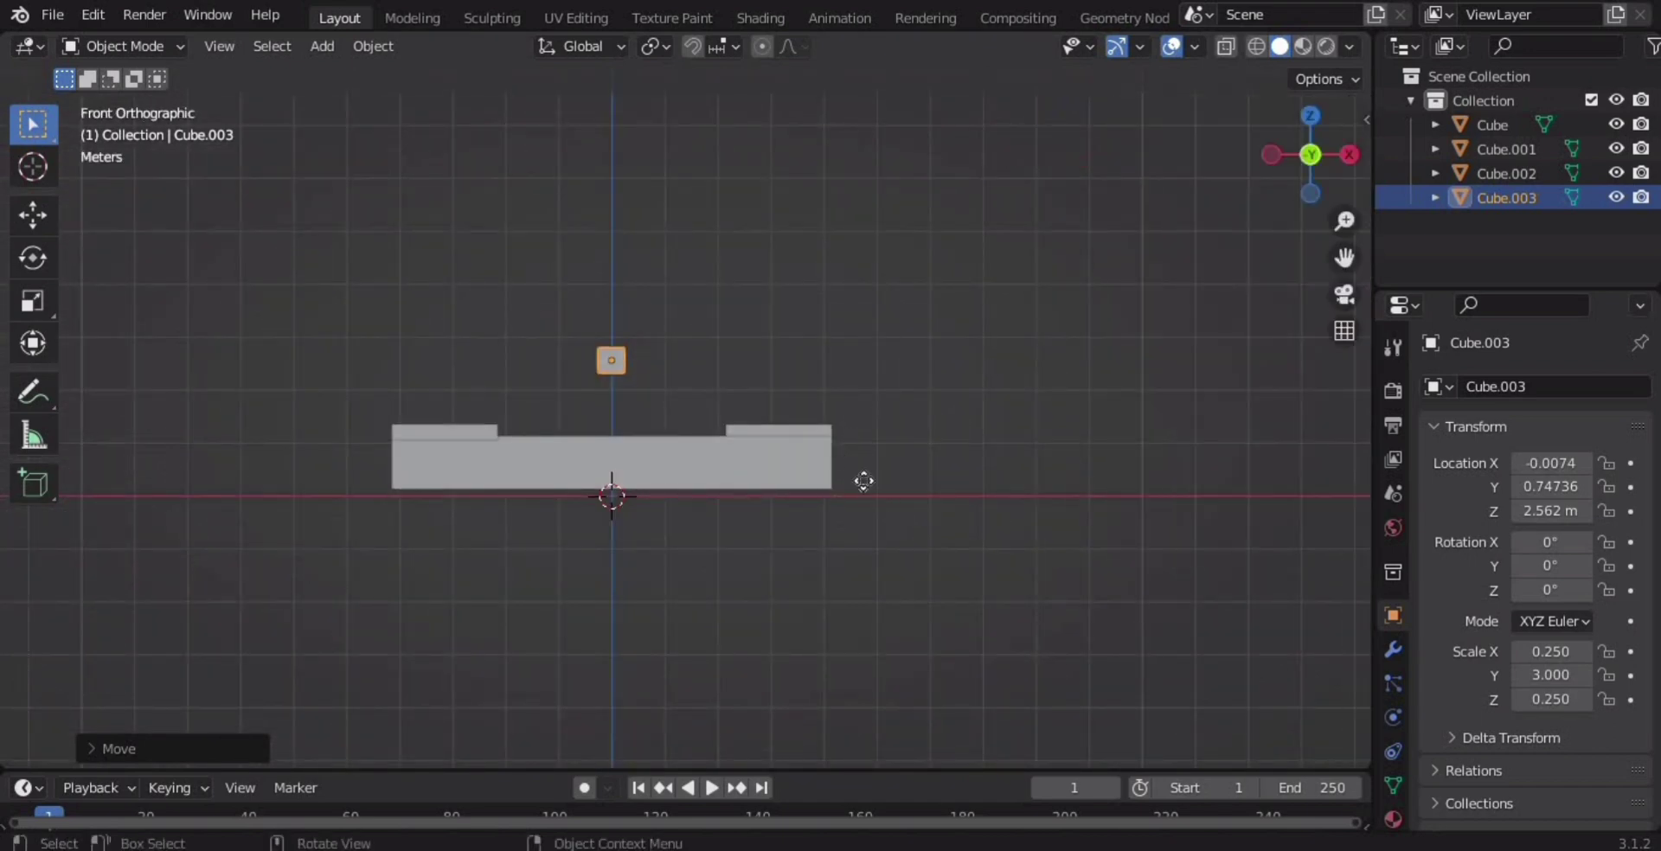
{"action": "key", "text": "x"}
{"action": "key", "text": "z"}
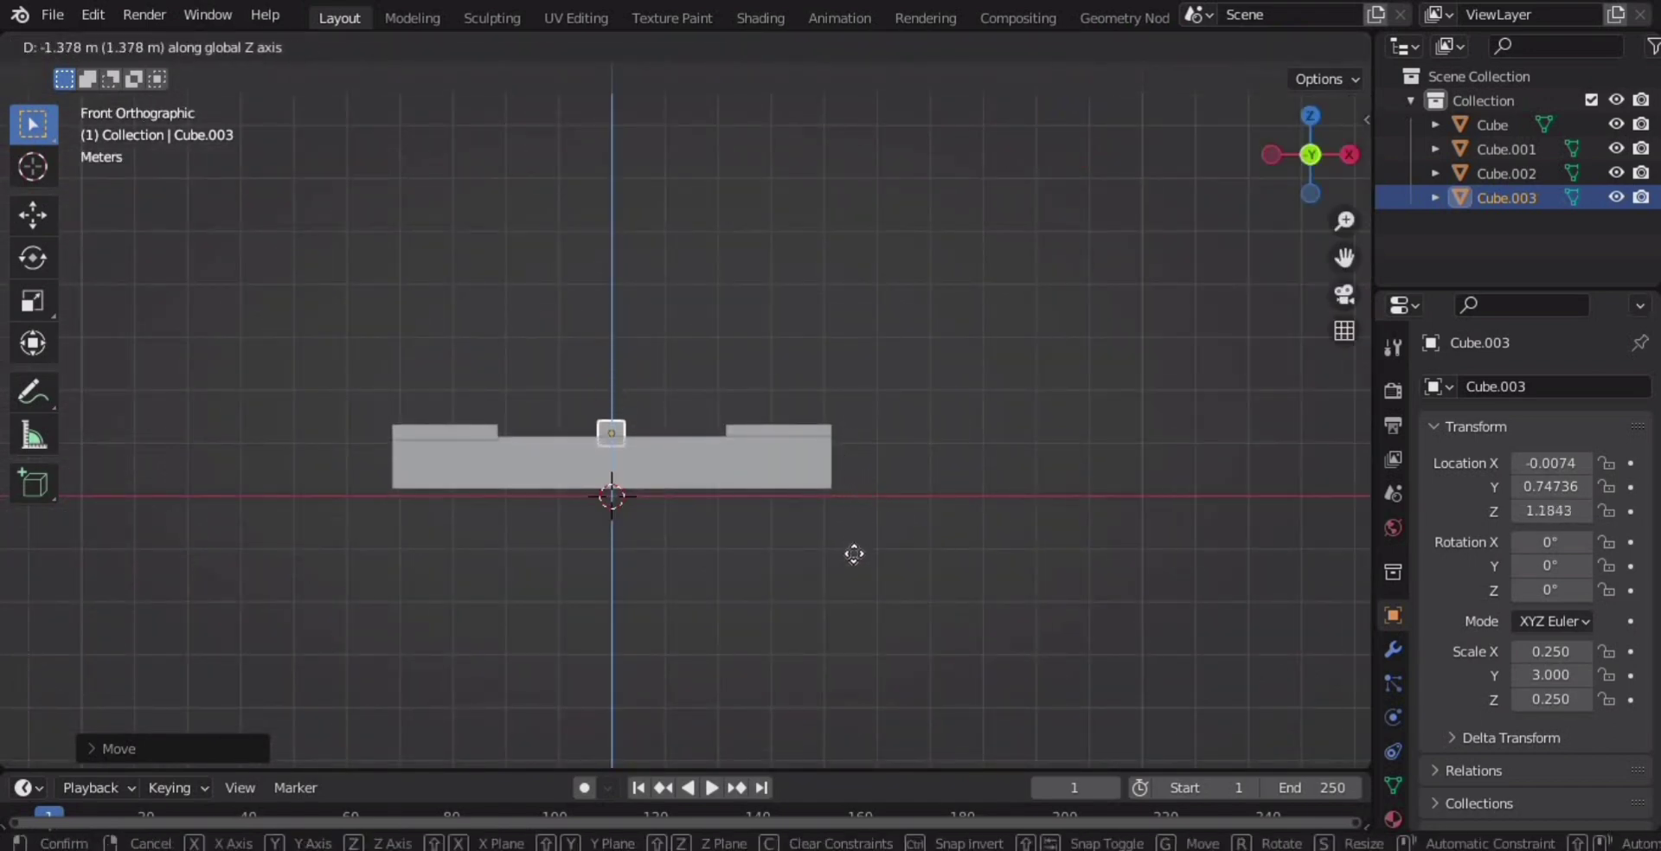
{"action": "left_click", "coordinate": [854, 562]}
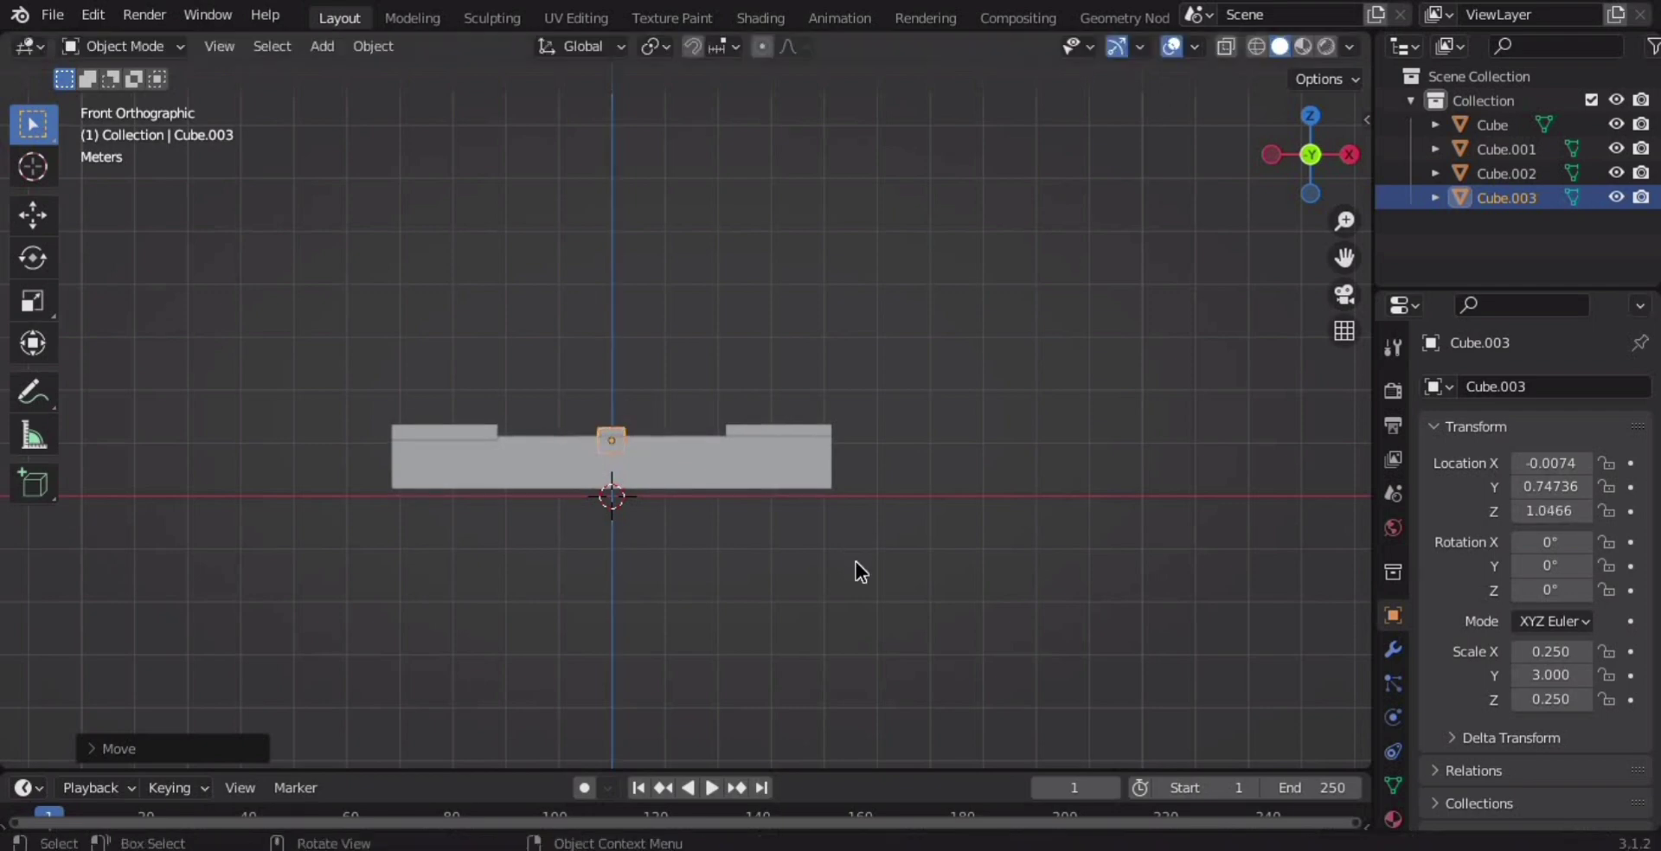
{"action": "scroll", "coordinate": [844, 481], "scroll_direction": "down", "scroll_amount": 3}
{"action": "middle_click_drag", "start_coordinate": [844, 481], "coordinate": [857, 525]}
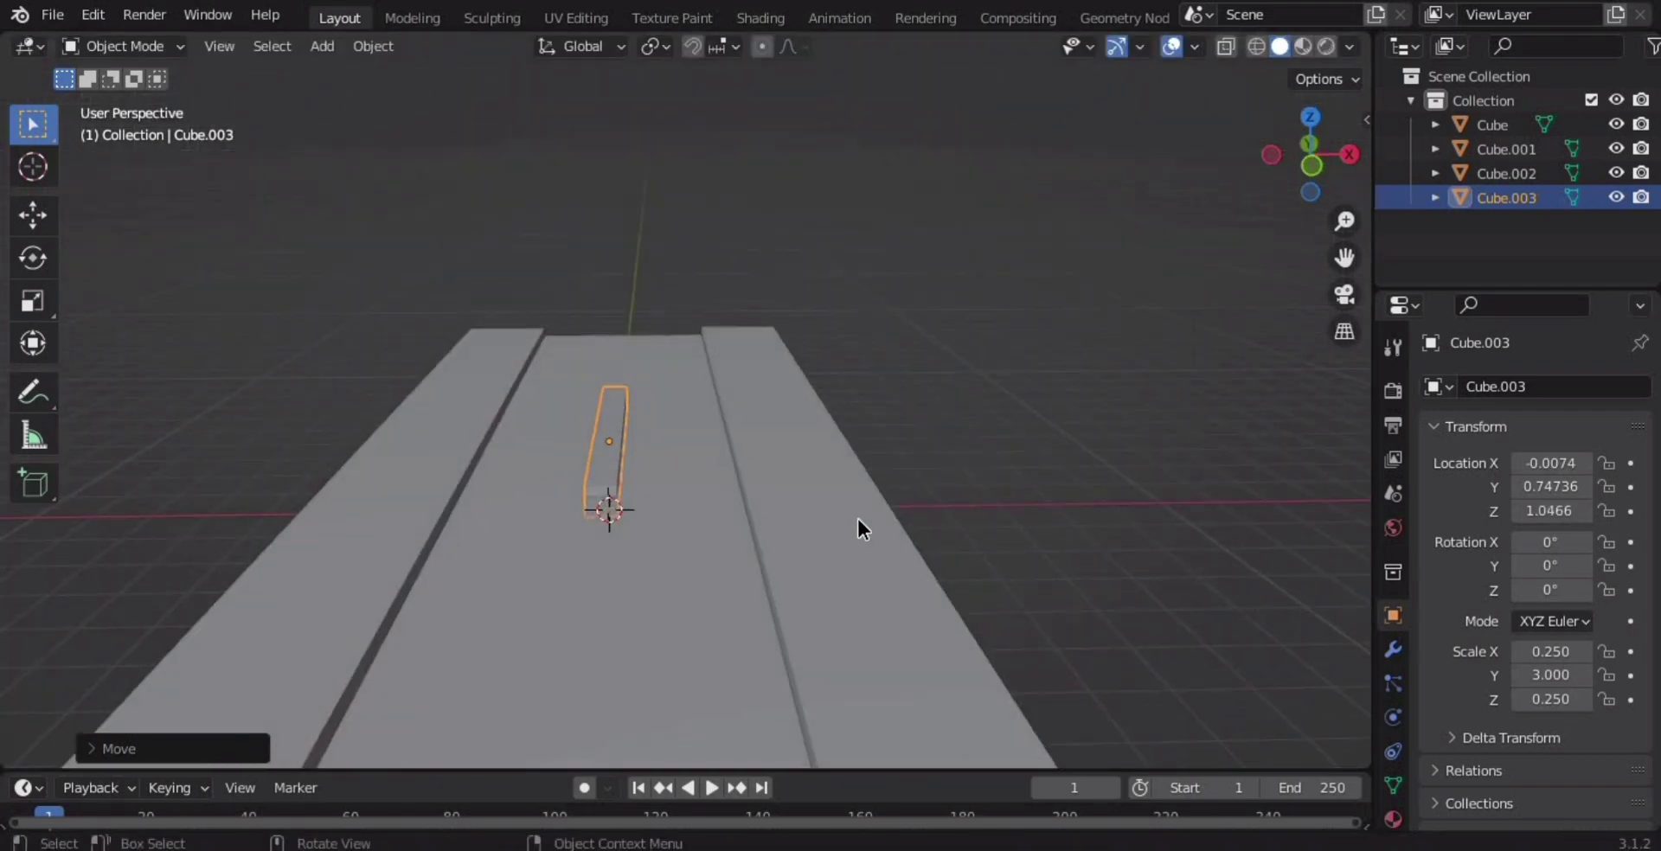
Adjust the block's width in steps, settling on 0.3 m.
{"action": "key", "text": "n"}
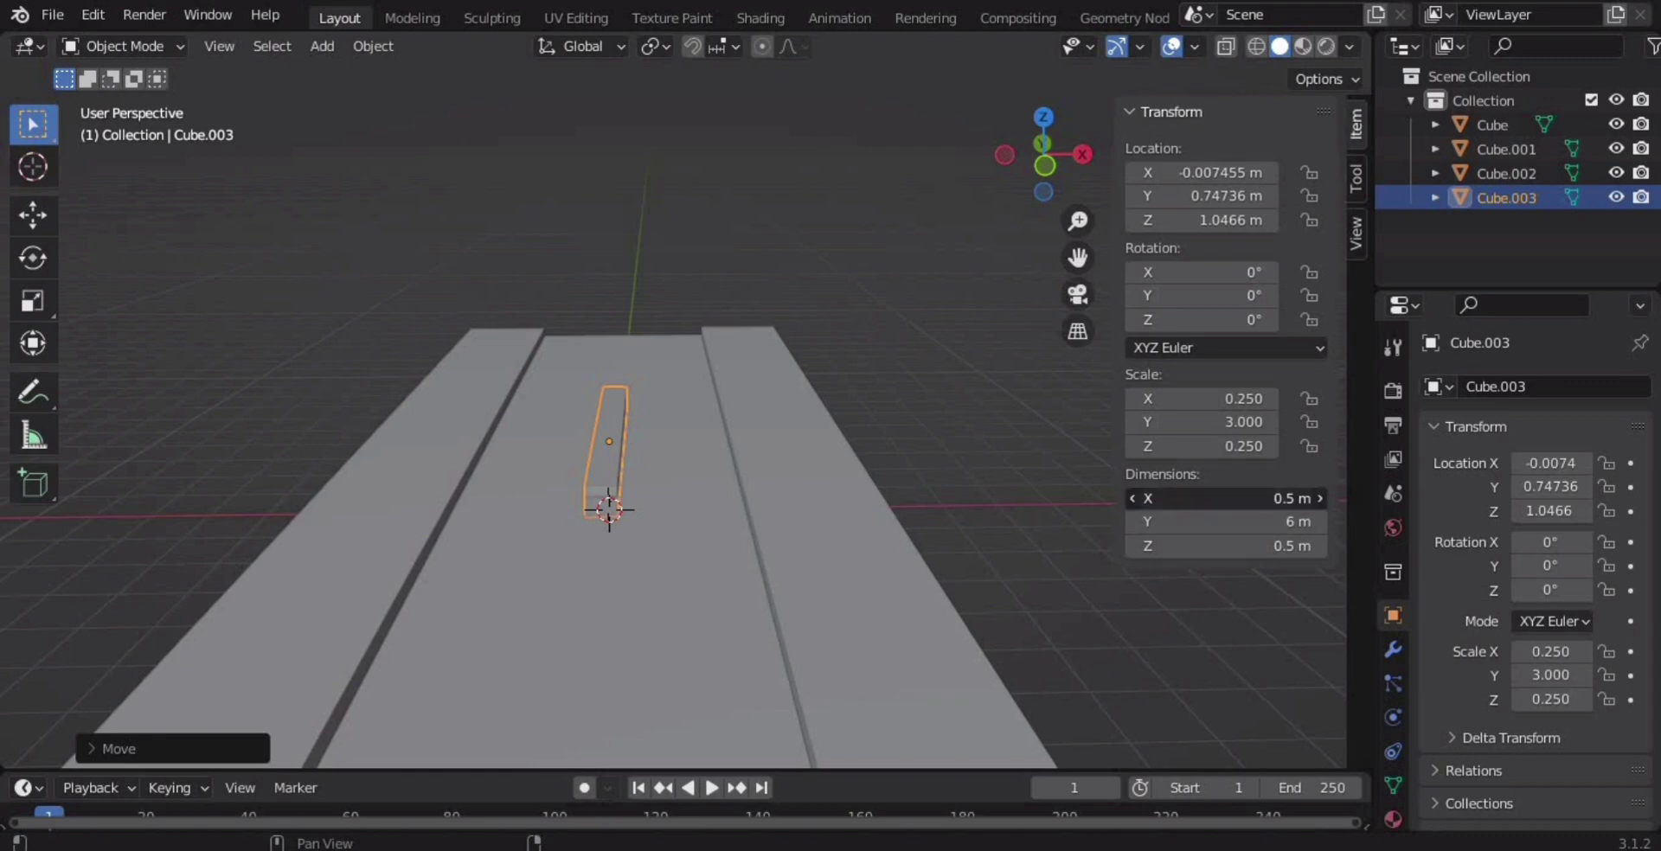
{"action": "left_click", "coordinate": [1318, 501]}
{"action": "left_click", "coordinate": [1319, 501]}
{"action": "left_click", "coordinate": [1319, 501]}
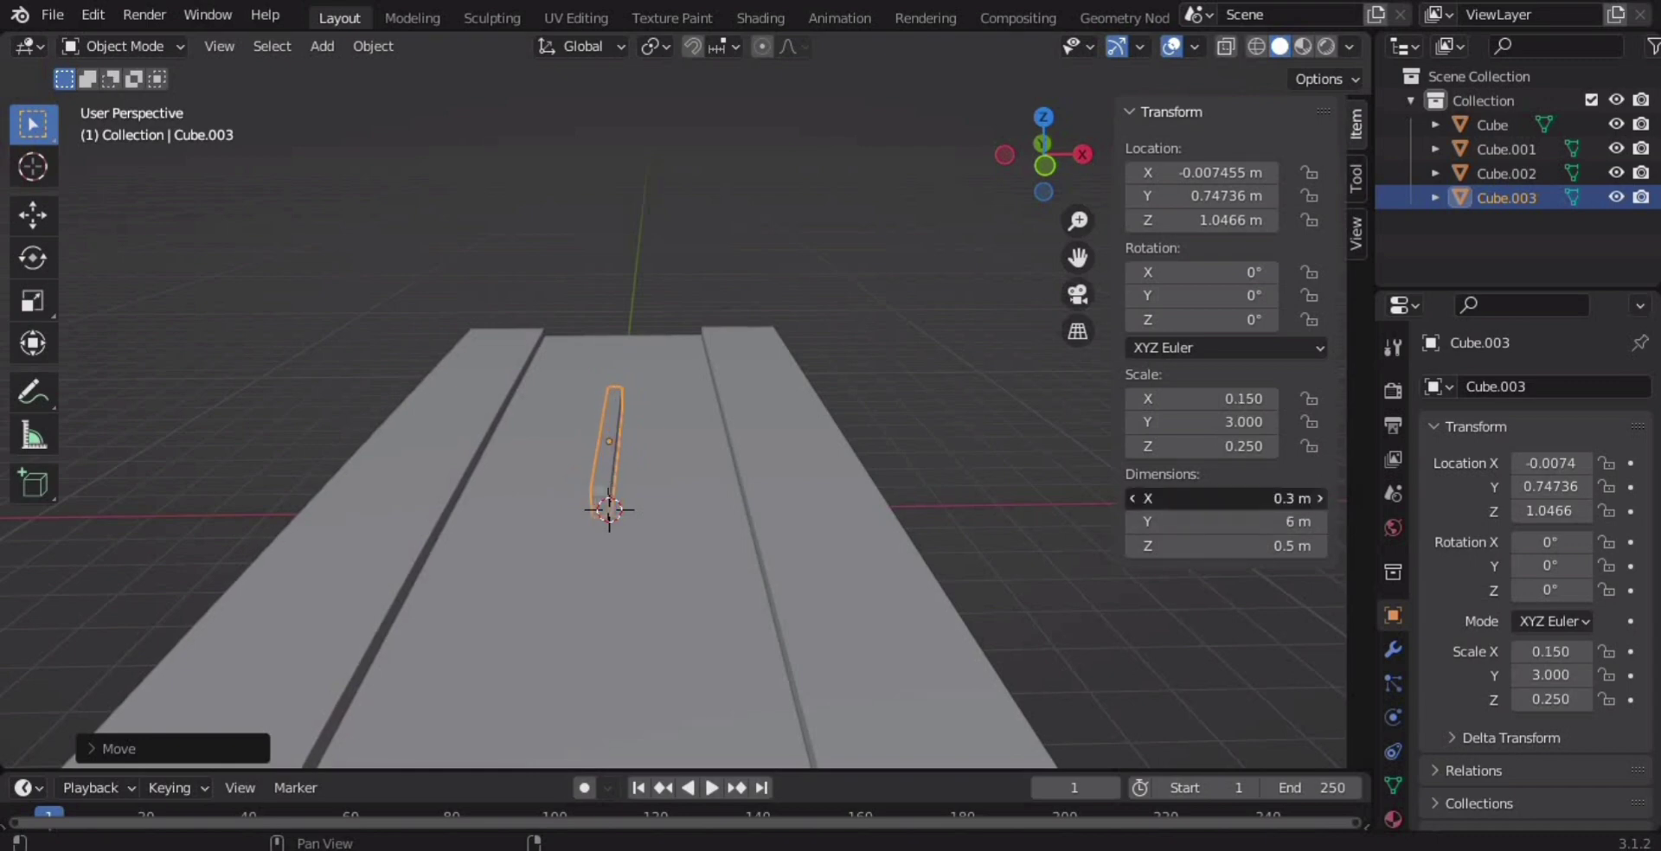
{"action": "left_click", "coordinate": [1319, 501]}
{"action": "left_click", "coordinate": [1133, 499]}
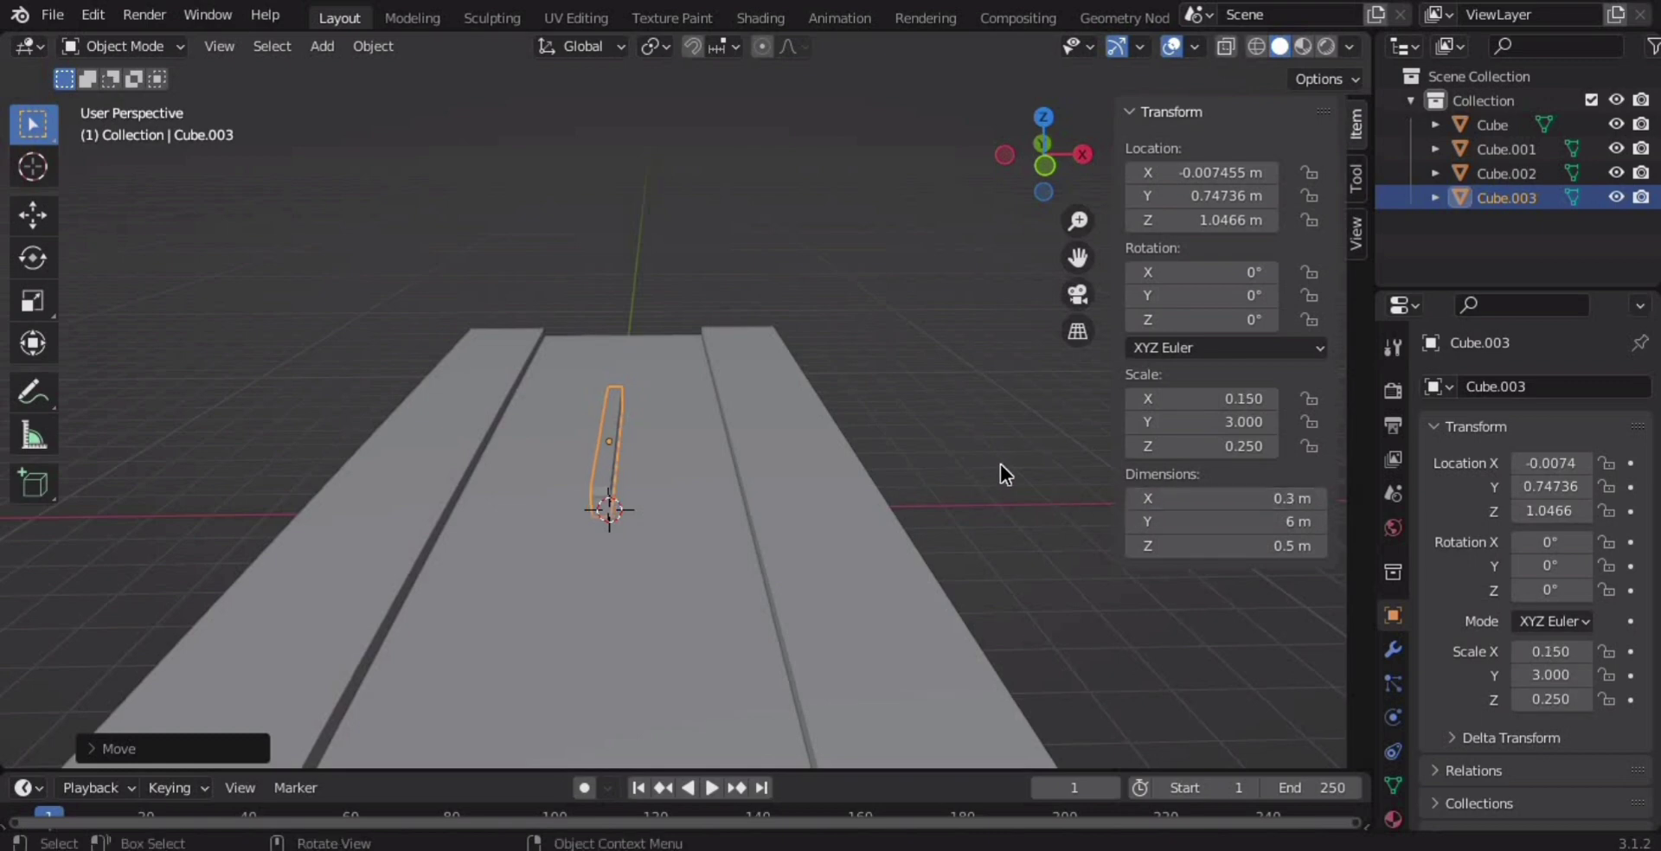
{"action": "mouse_move", "coordinate": [1000, 464]}
{"action": "middle_mouse_down"}
{"action": "mouse_move", "coordinate": [983, 475]}
{"action": "mouse_move", "coordinate": [999, 512]}
{"action": "middle_mouse_up"}
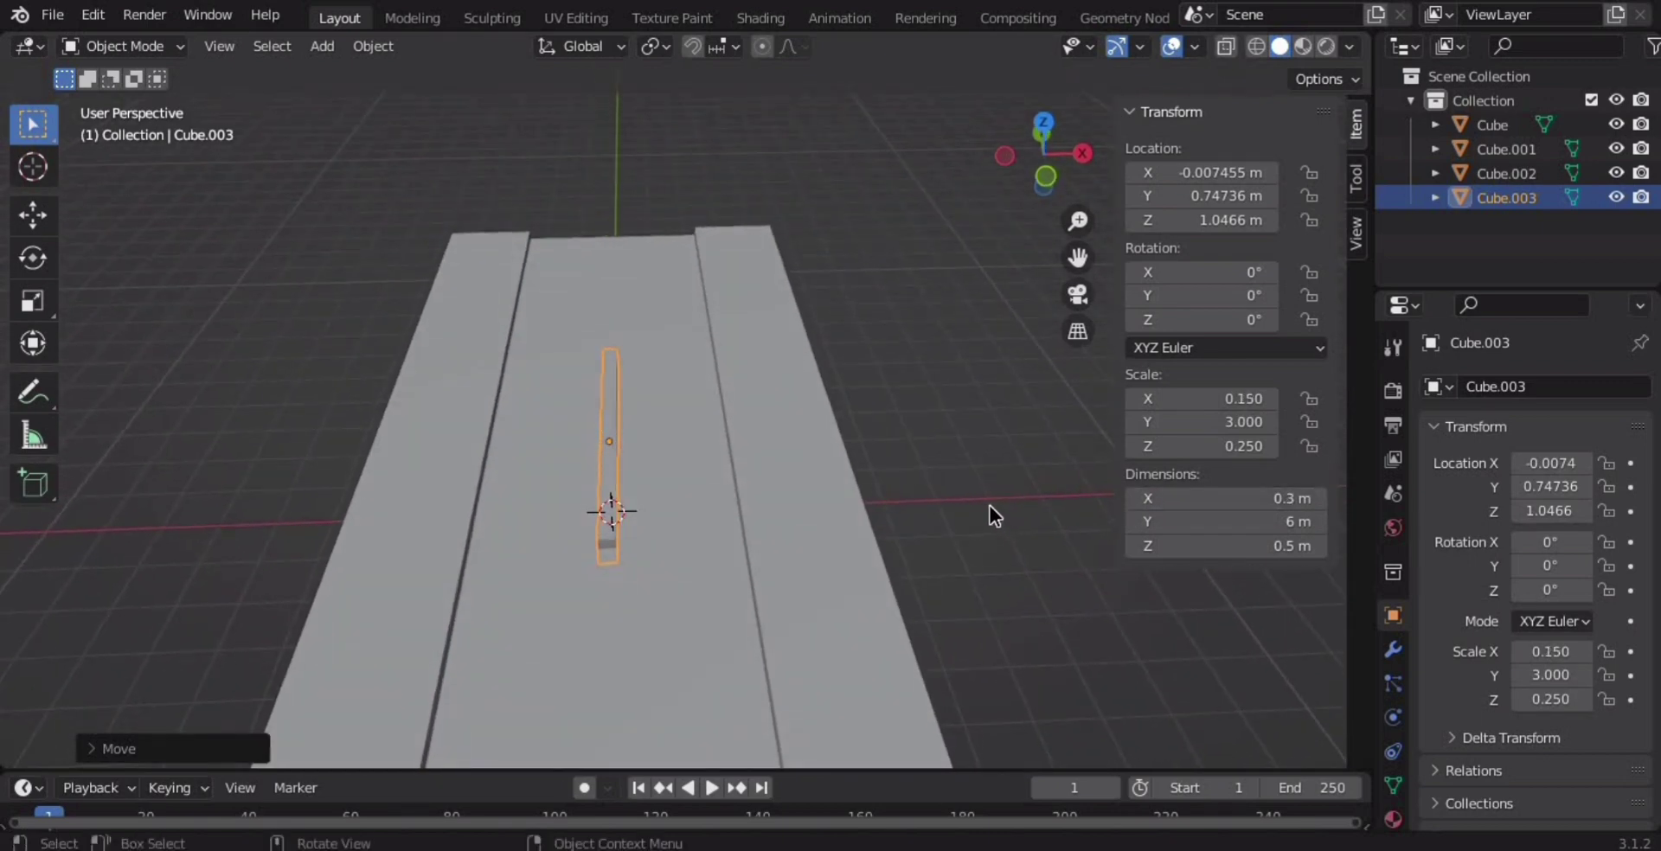
Slide the block along the road's length toward its far end.
{"action": "key", "text": "KP_3"}
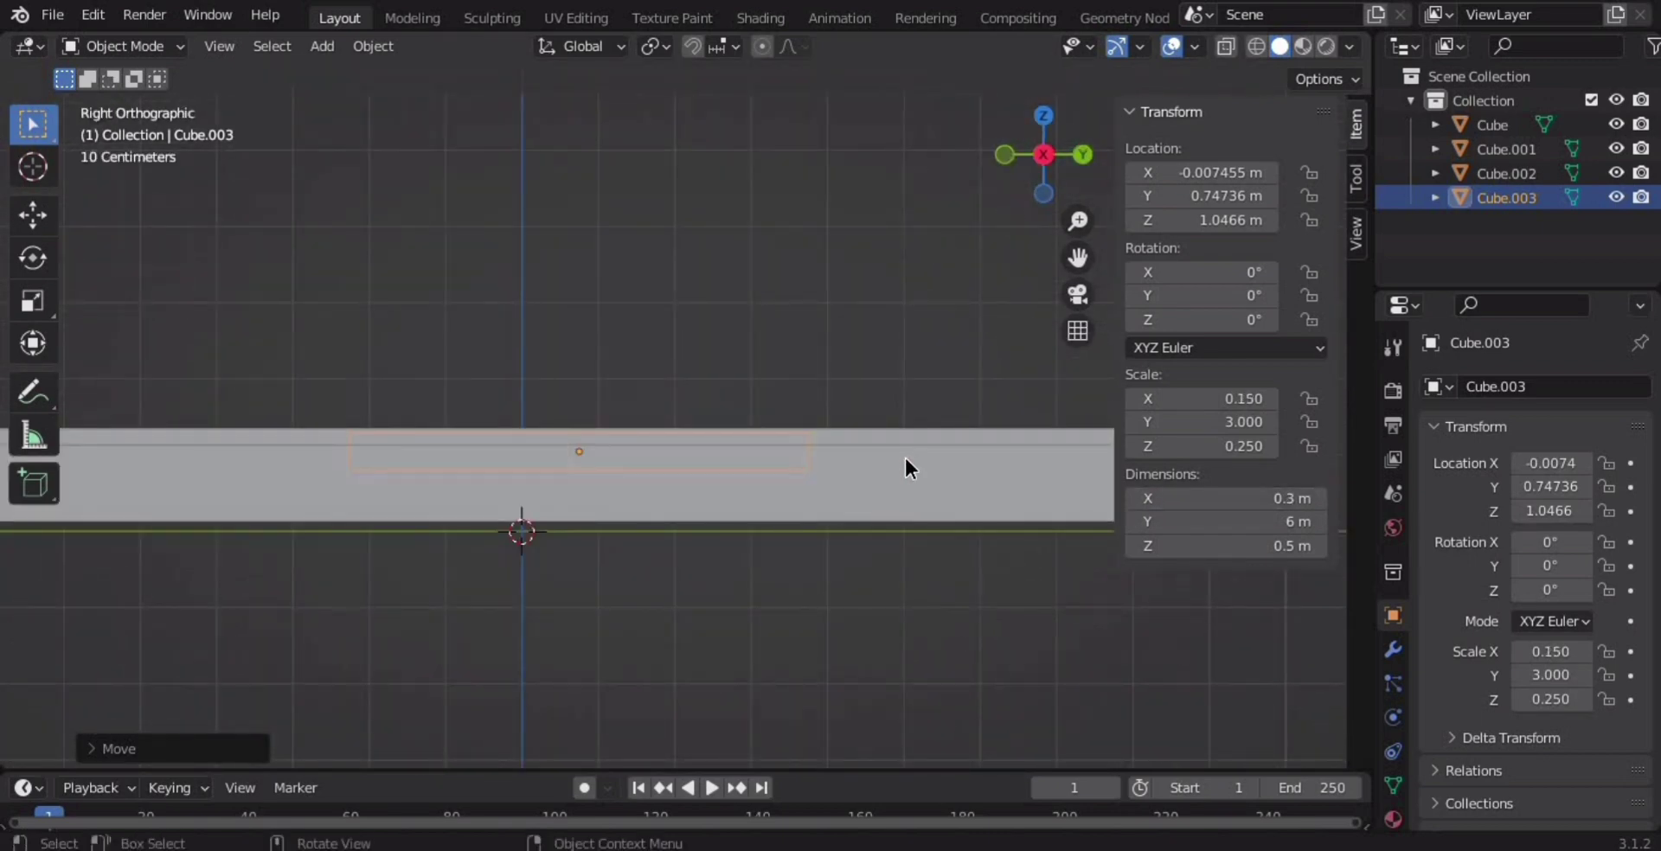
{"action": "scroll", "coordinate": [905, 455], "scroll_direction": "down", "scroll_amount": 2}
{"action": "key", "text": "n"}
{"action": "key", "text": "KP_5"}
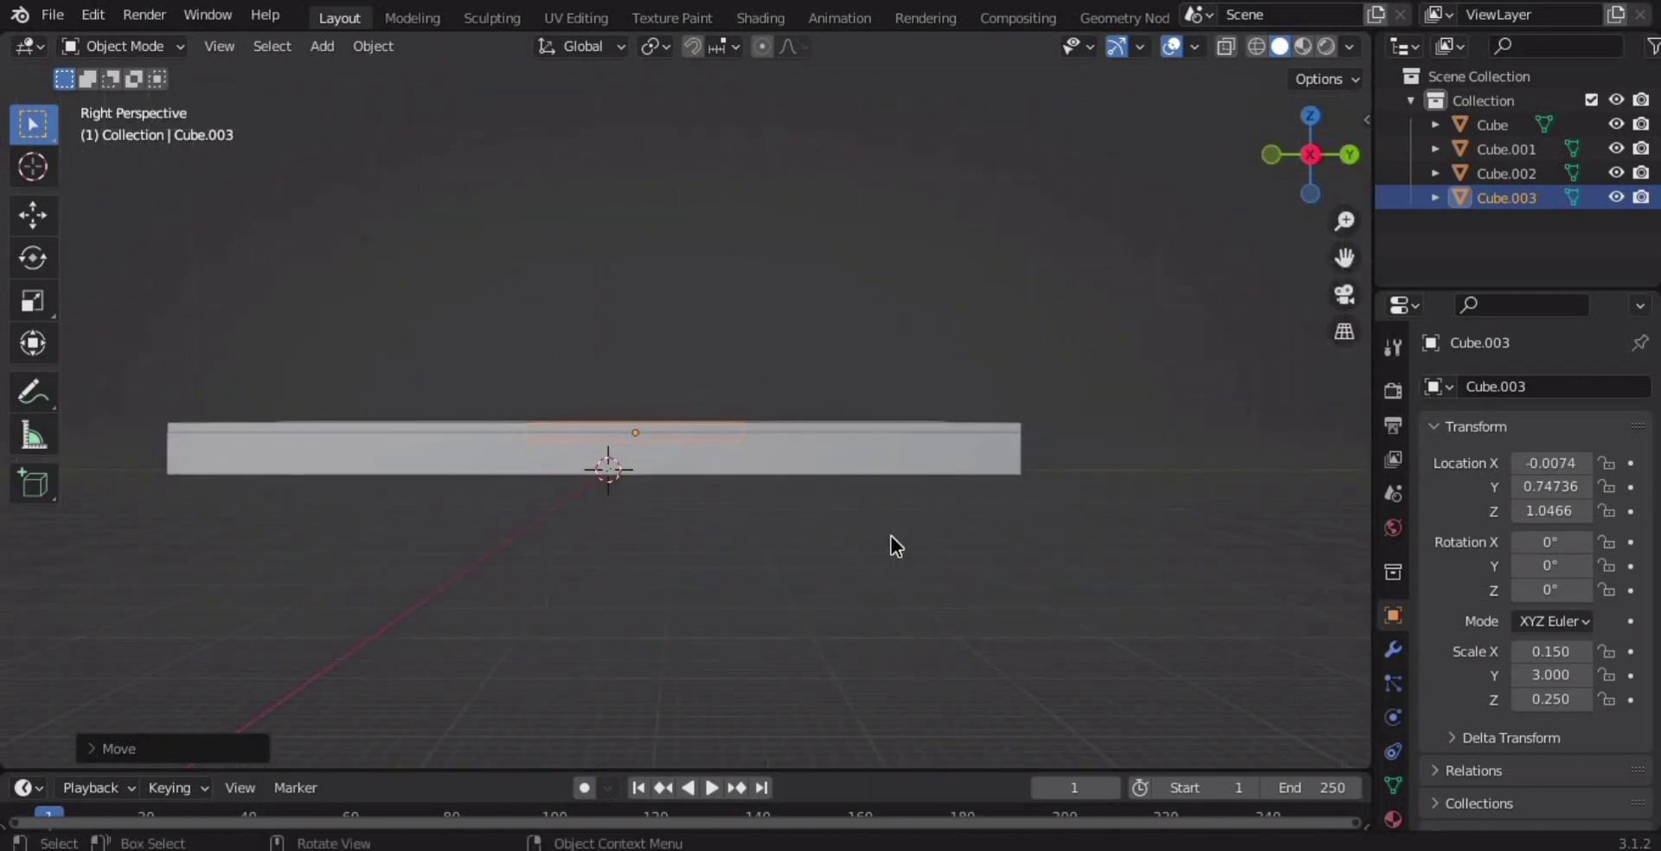
{"action": "key", "text": "g"}
{"action": "key", "text": "y"}
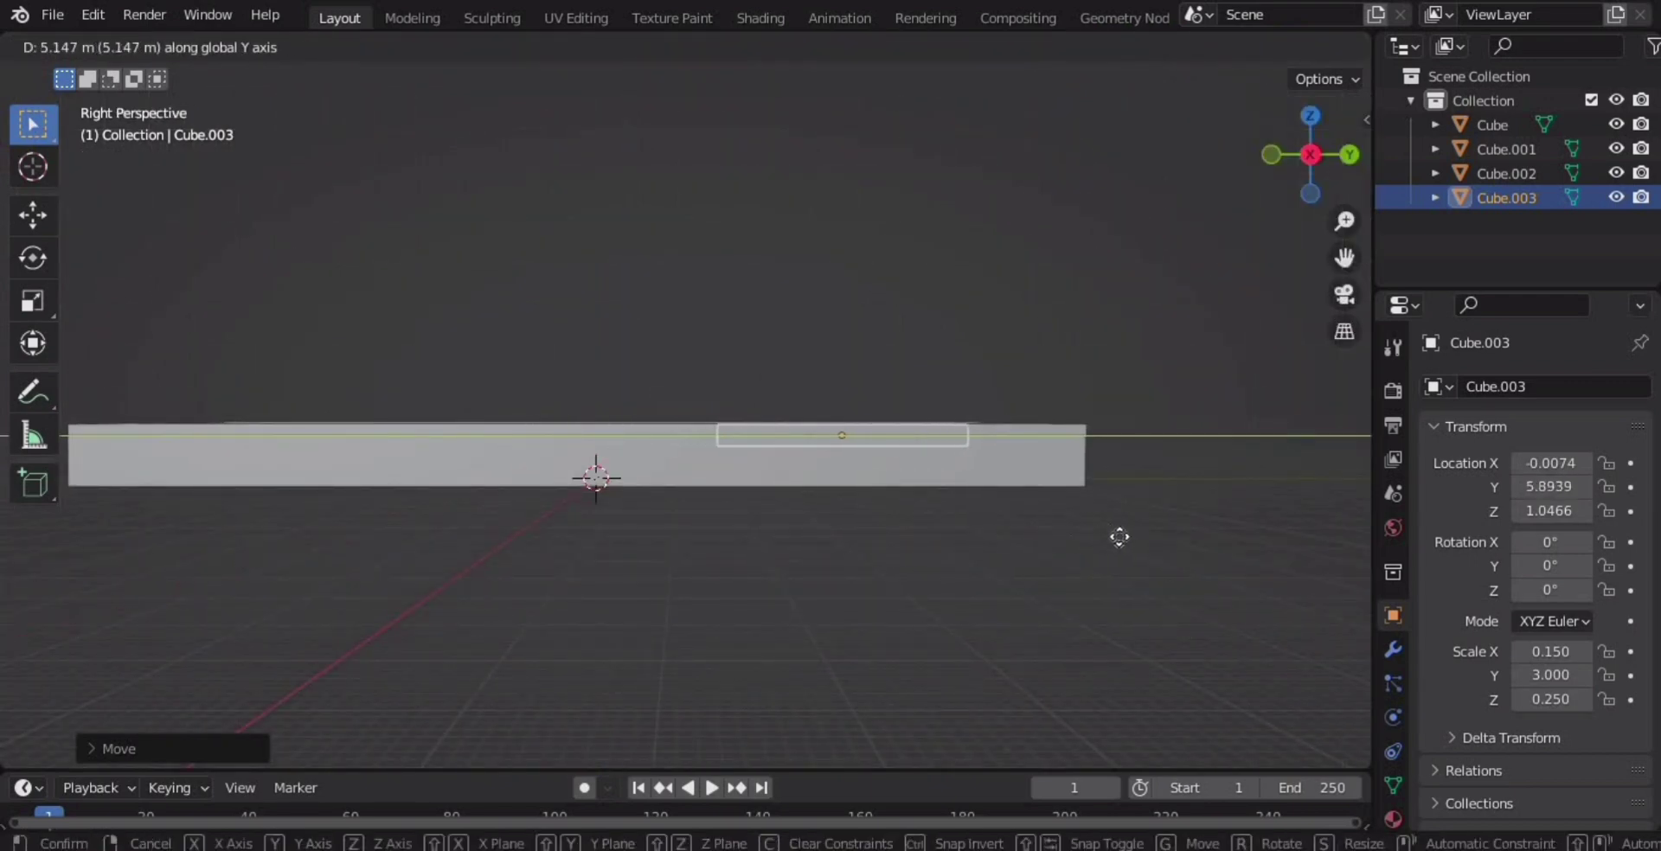
{"action": "left_click", "coordinate": [1184, 539]}
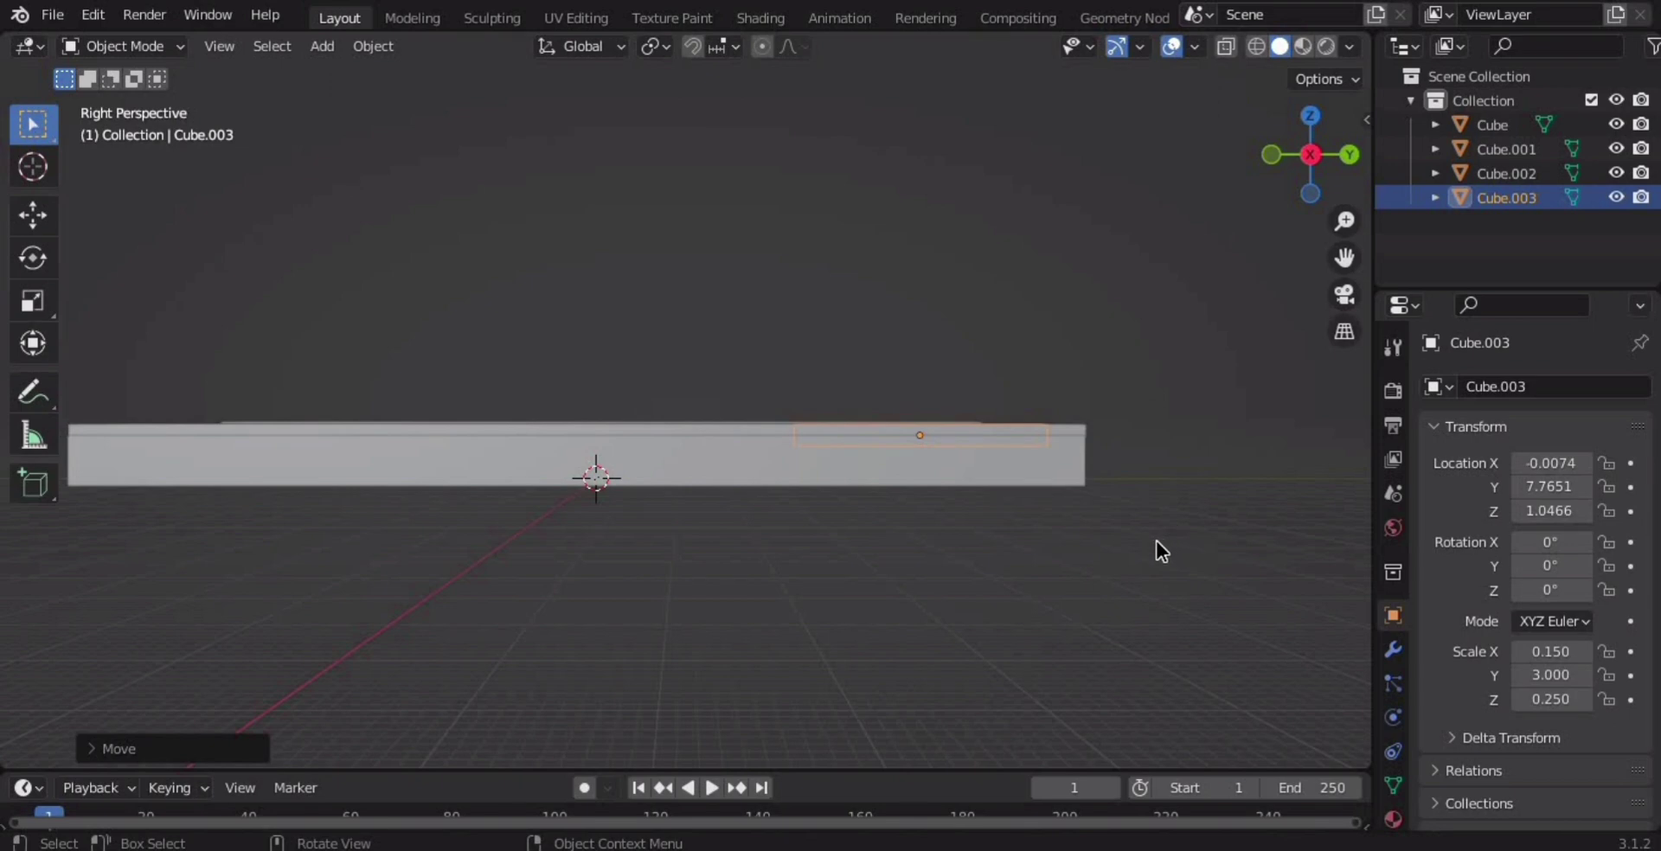
Nudge the block into its final position in side view.
{"action": "mouse_move", "coordinate": [1156, 542]}
{"action": "middle_mouse_down"}
{"action": "mouse_move", "coordinate": [1153, 578]}
{"action": "mouse_move", "coordinate": [812, 570]}
{"action": "middle_mouse_up"}
{"action": "key", "text": "KP_3"}
{"action": "scroll", "coordinate": [1169, 564], "scroll_direction": "up", "scroll_amount": 1}
{"action": "scroll", "coordinate": [1030, 574], "scroll_direction": "up", "scroll_amount": 2}
{"action": "key", "text": "g"}
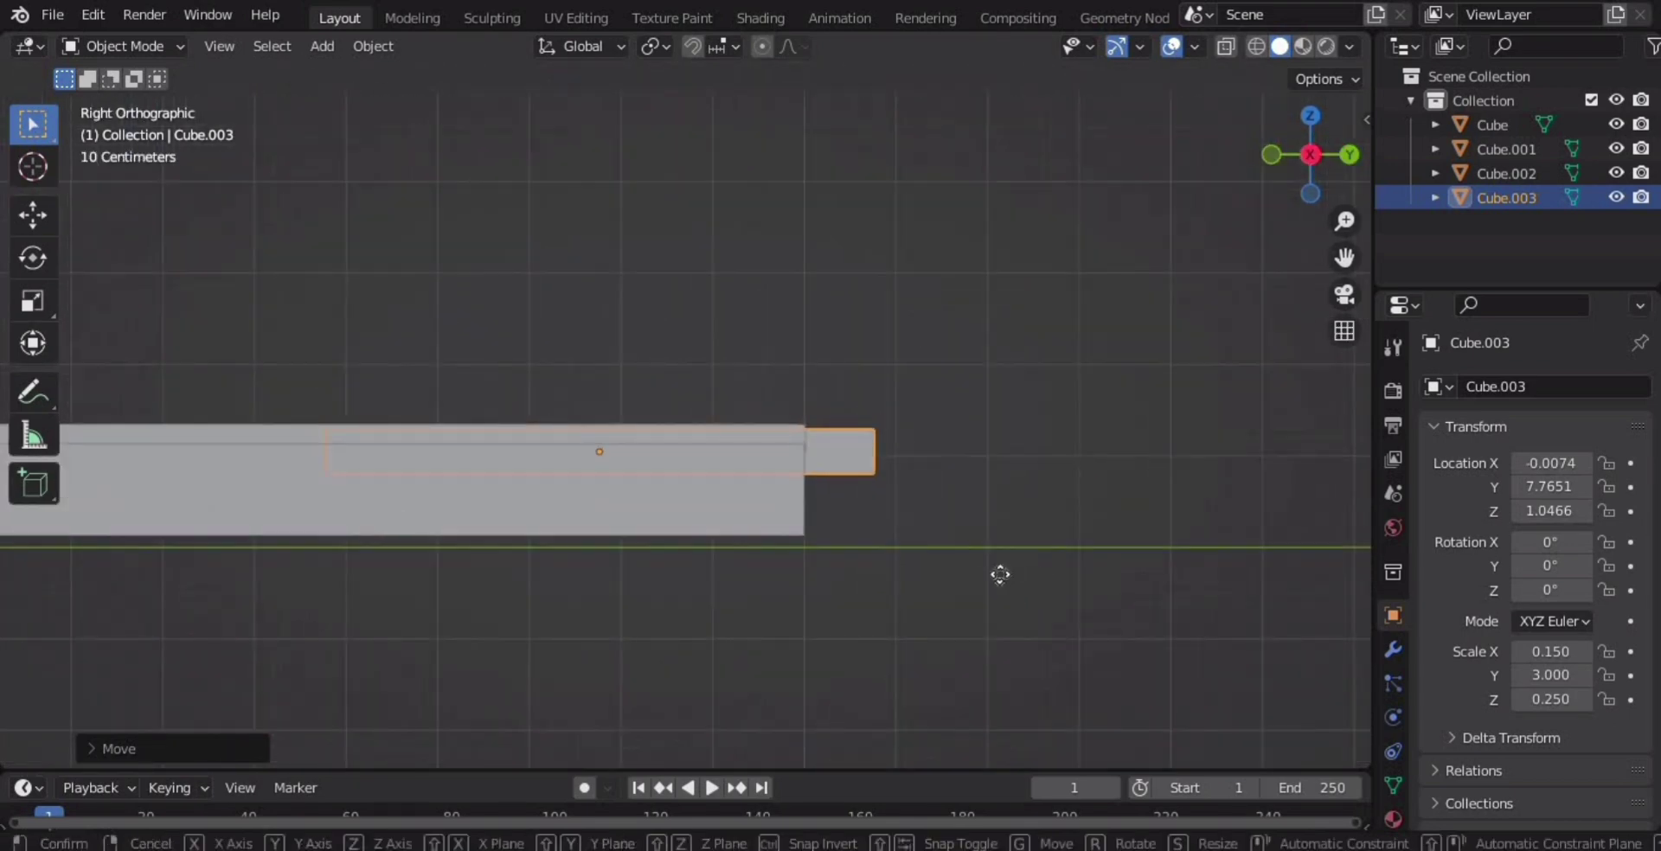
{"action": "left_click", "coordinate": [938, 577]}
Select the right edge strip and show its dimension fields.
{"action": "mouse_move", "coordinate": [875, 547]}
{"action": "middle_mouse_down"}
{"action": "mouse_move", "coordinate": [1114, 583]}
{"action": "mouse_move", "coordinate": [1092, 572]}
{"action": "middle_mouse_up"}
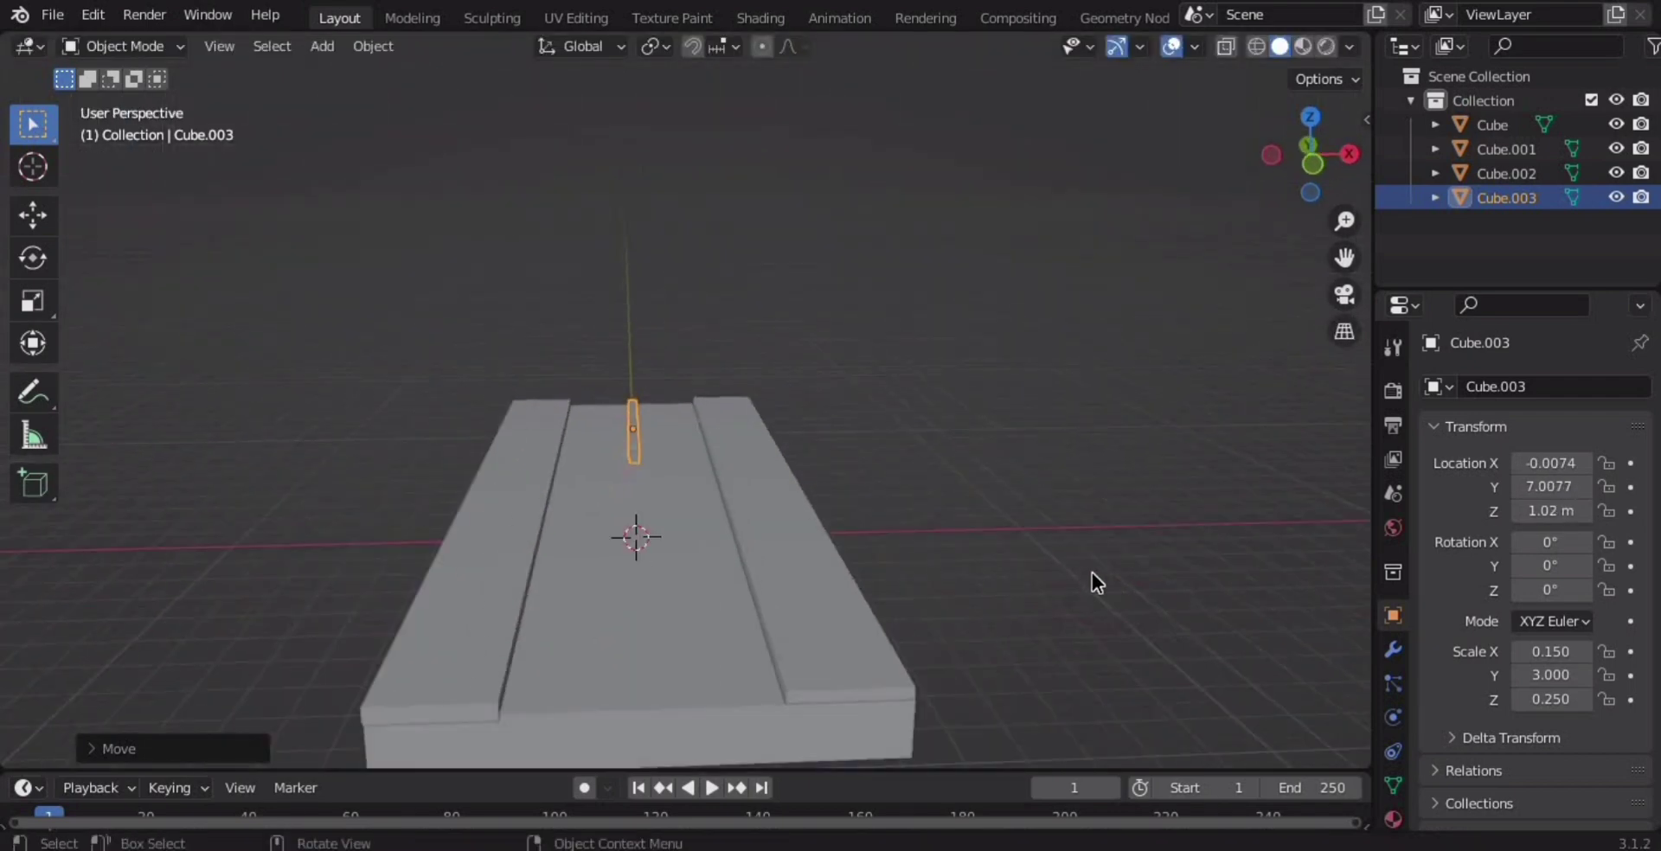
{"action": "left_click", "coordinate": [756, 502]}
{"action": "key", "text": "n"}
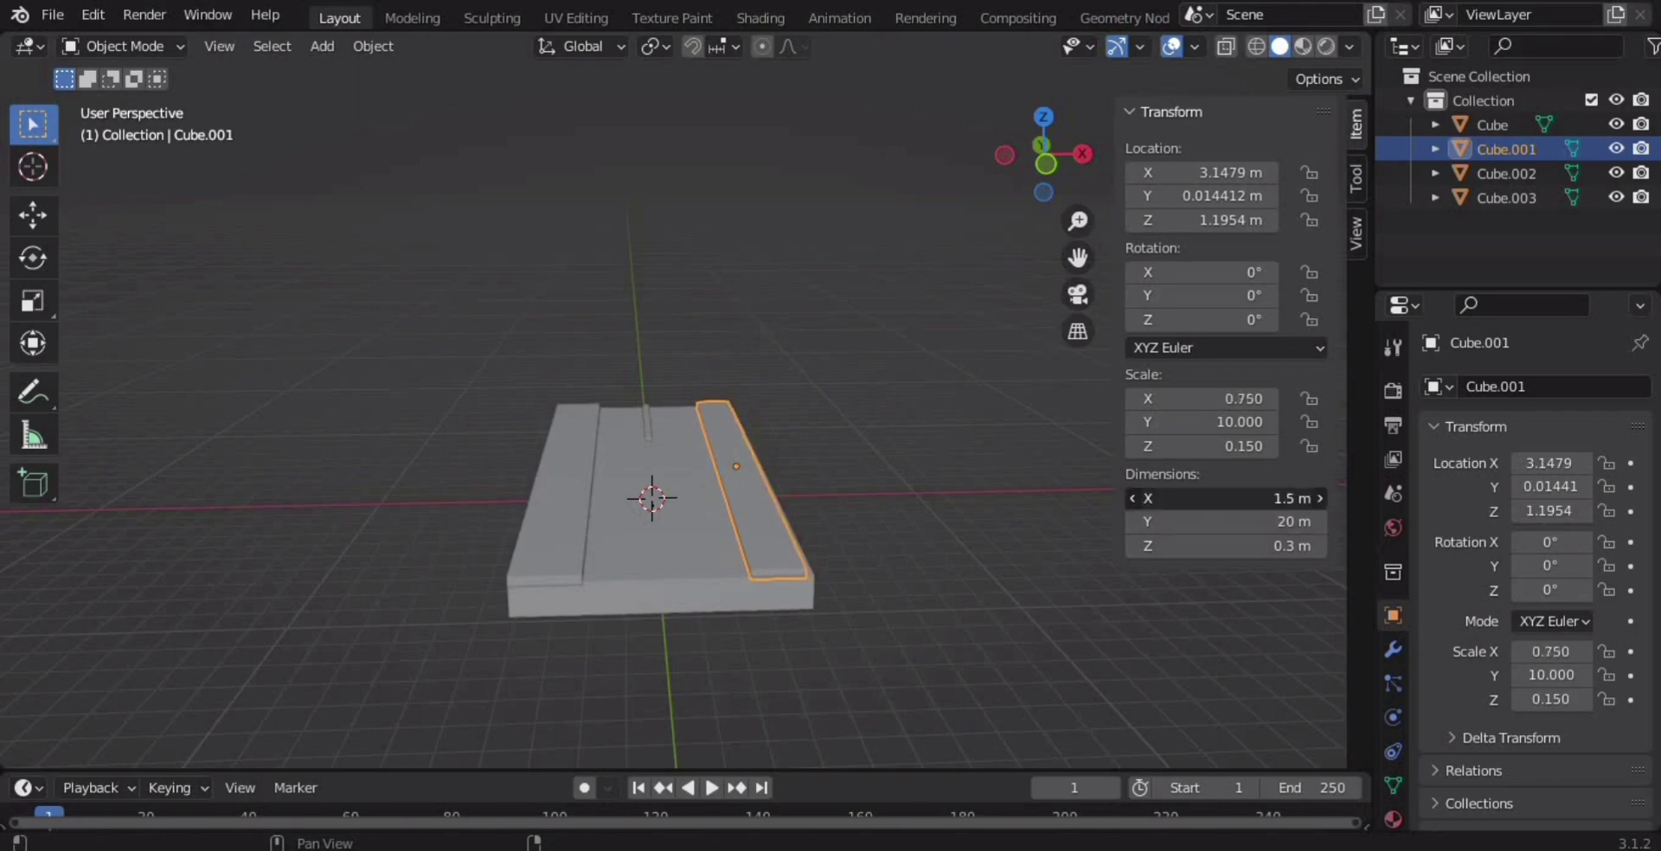
Set the left side strip Cube.002 to 1.5 m wide in the N panel.
{"action": "left_click", "coordinate": [556, 476]}
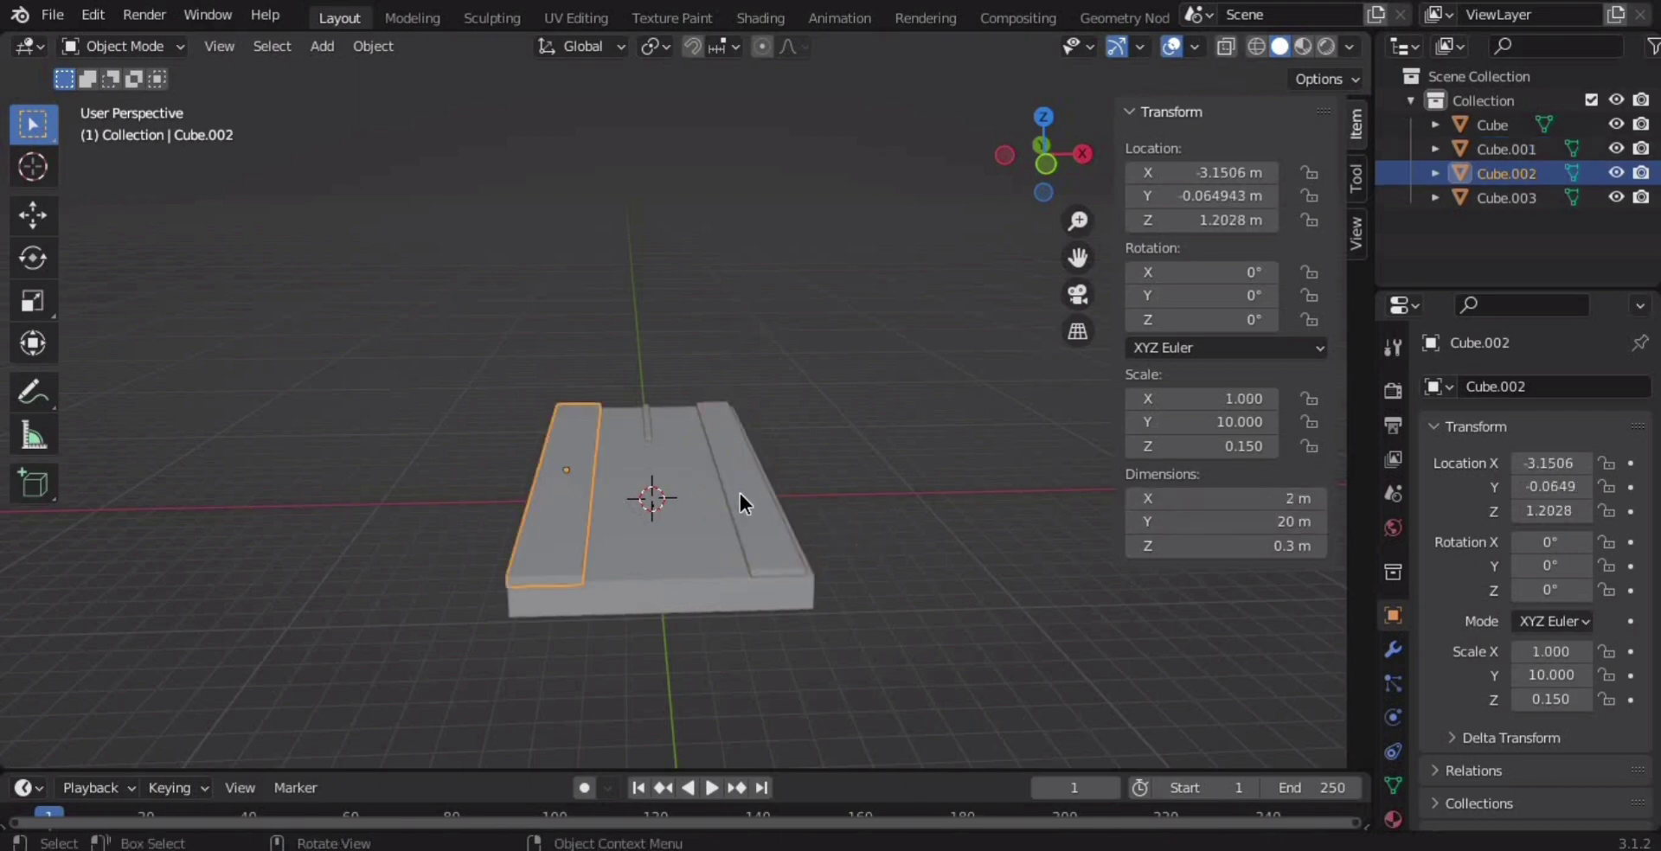
{"action": "left_click", "coordinate": [1229, 498]}
{"action": "type", "text": "2.4"}
{"action": "key", "text": "Return"}
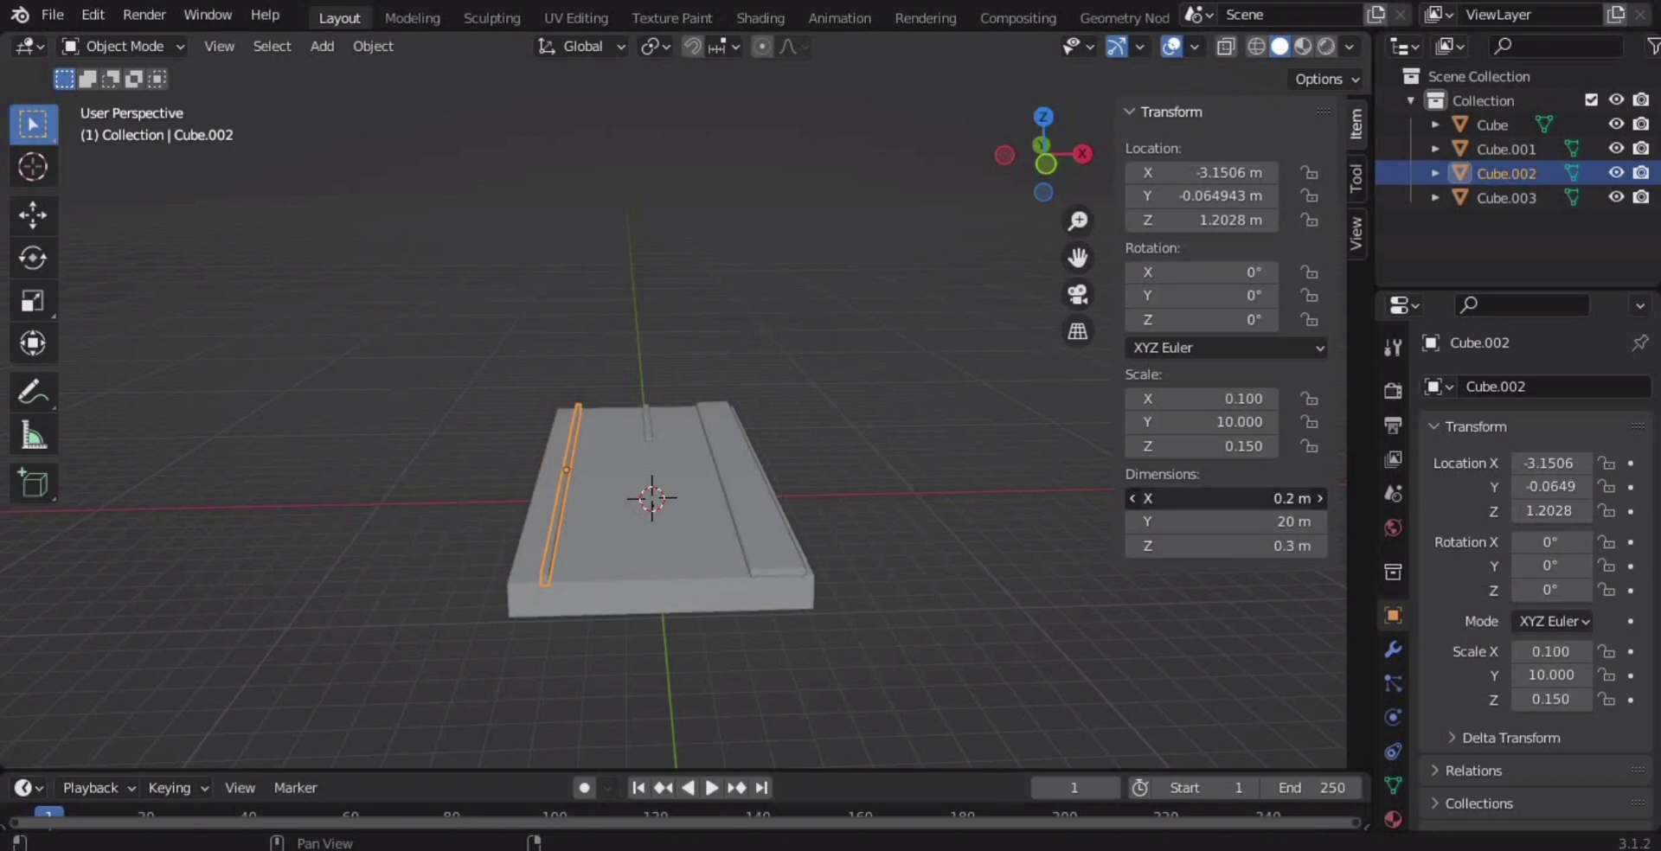
{"action": "left_click", "coordinate": [1133, 499]}
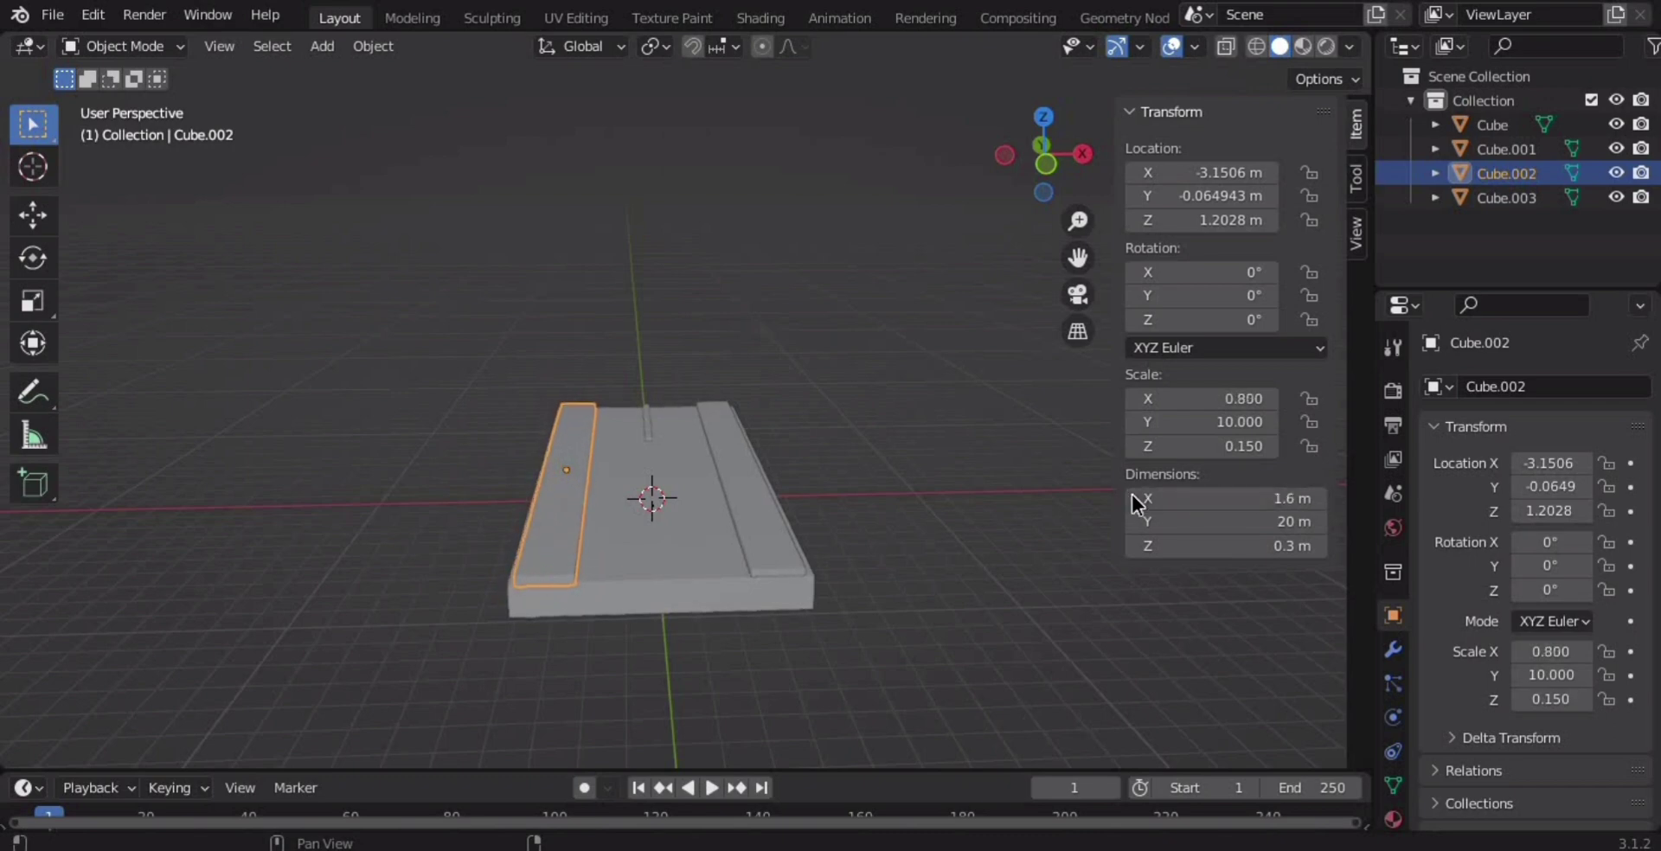
{"action": "left_click", "coordinate": [1133, 499]}
In front view, move the left strip out to the road's left edge, X −3.3941 m.
{"action": "scroll", "coordinate": [921, 507], "scroll_direction": "up", "scroll_amount": 3}
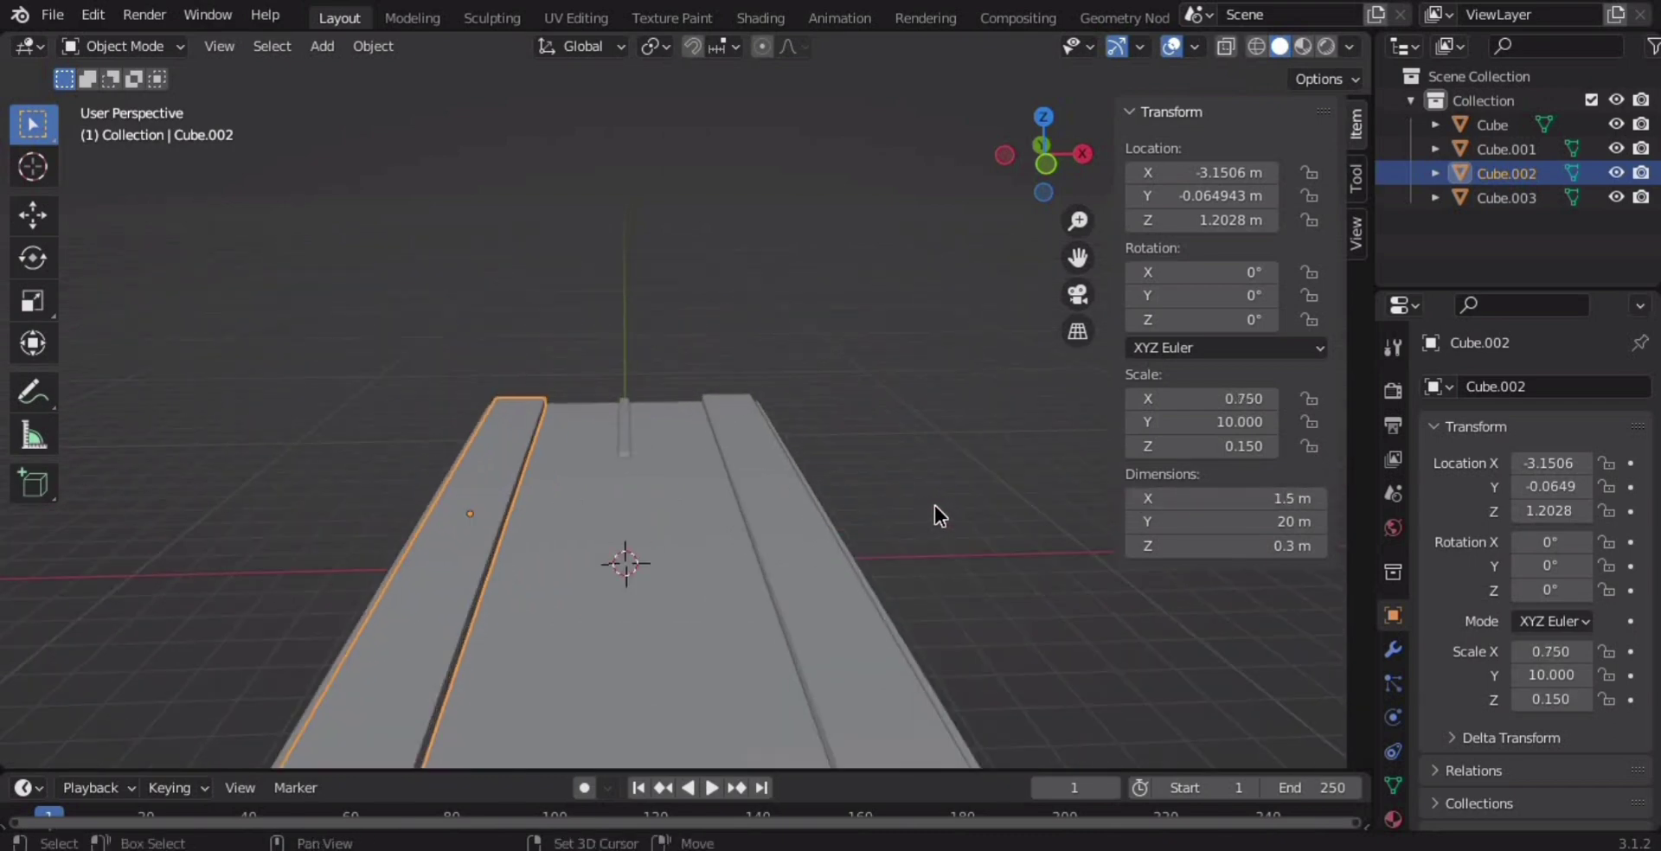
{"action": "scroll", "coordinate": [969, 484], "scroll_direction": "up", "scroll_amount": 1}
{"action": "scroll", "coordinate": [1010, 447], "scroll_direction": "down", "scroll_amount": 2}
{"action": "key", "text": "KP_1"}
{"action": "scroll", "coordinate": [817, 506], "scroll_direction": "up", "scroll_amount": 3}
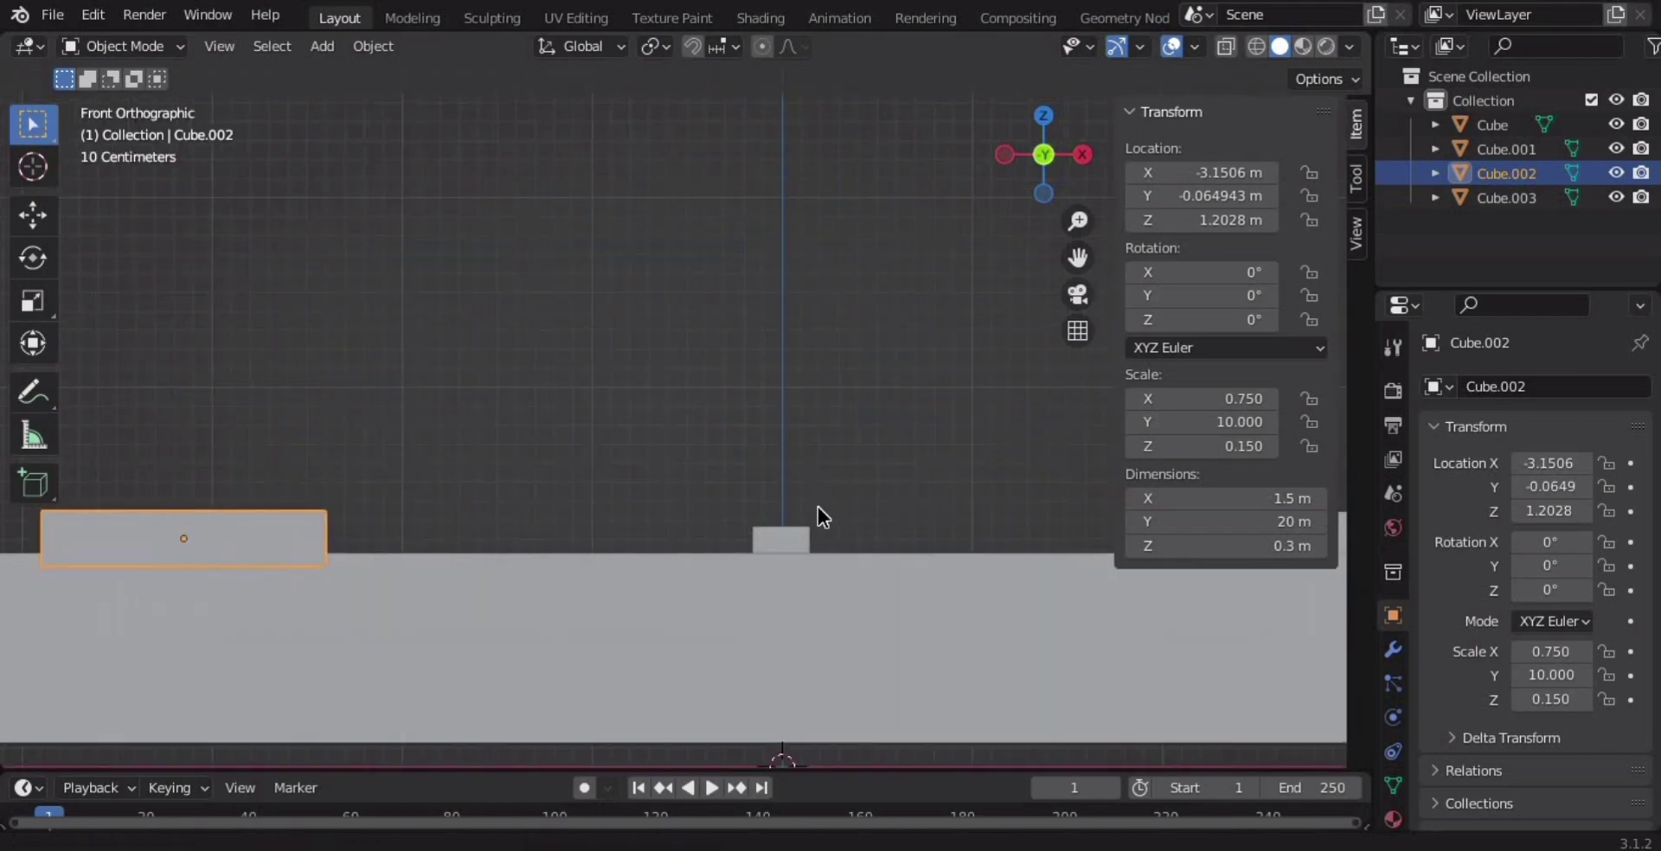
{"action": "middle_click_drag", "start_coordinate": [818, 506], "coordinate": [1204, 441], "text": "shift"}
{"action": "key", "text": "g"}
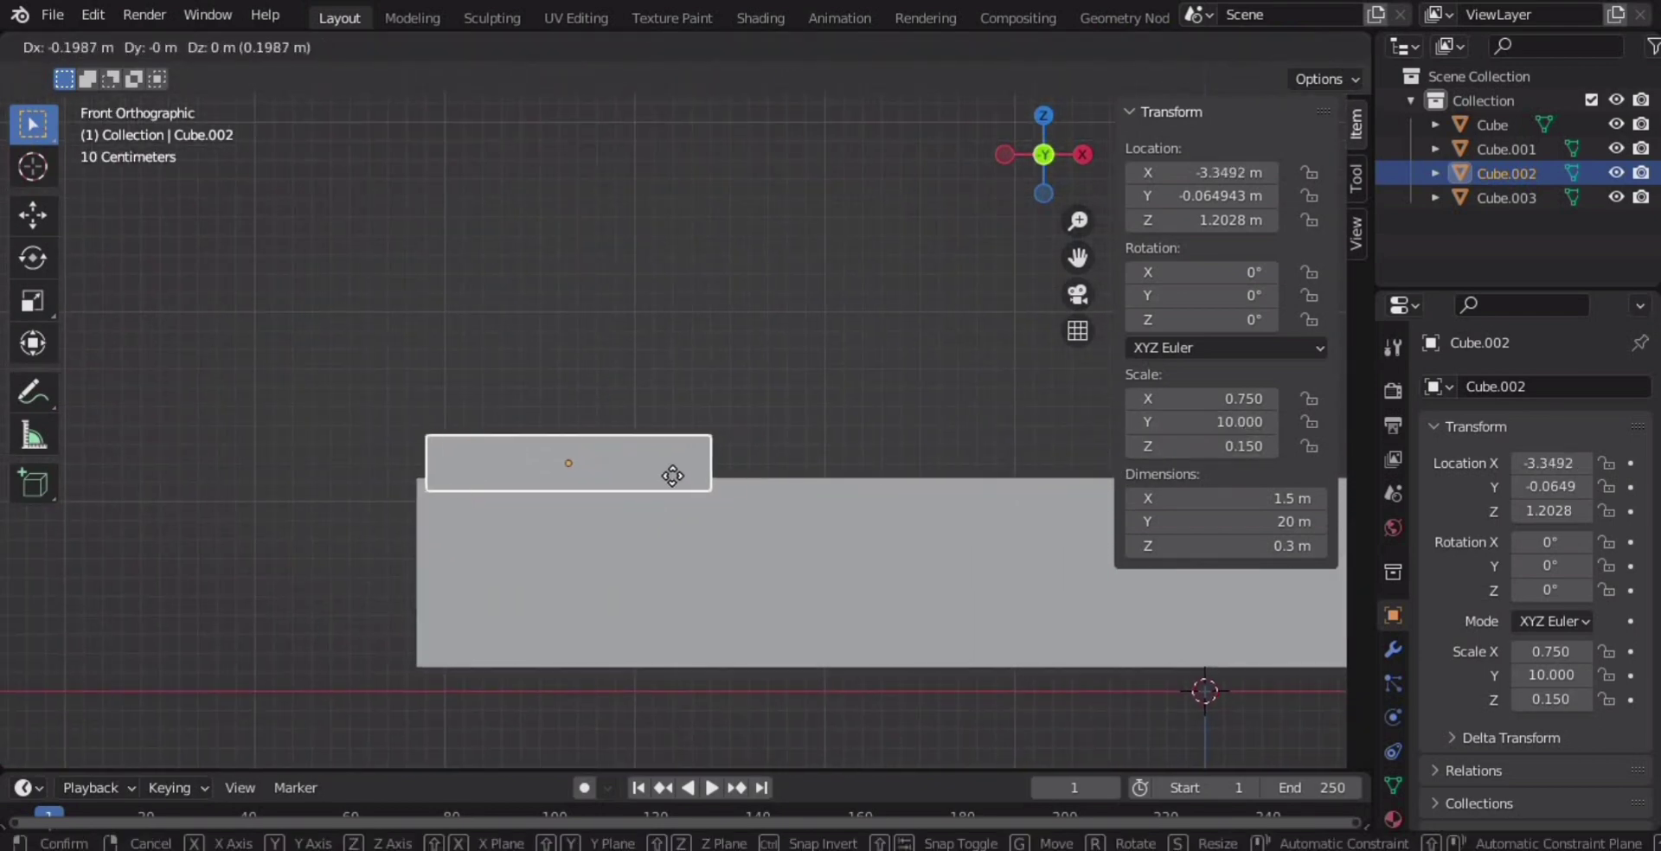
{"action": "left_click", "coordinate": [664, 474]}
Move the right strip Cube.001 out to the road's right edge, X 3.3989 m.
{"action": "scroll", "coordinate": [828, 505], "scroll_direction": "down", "scroll_amount": 4}
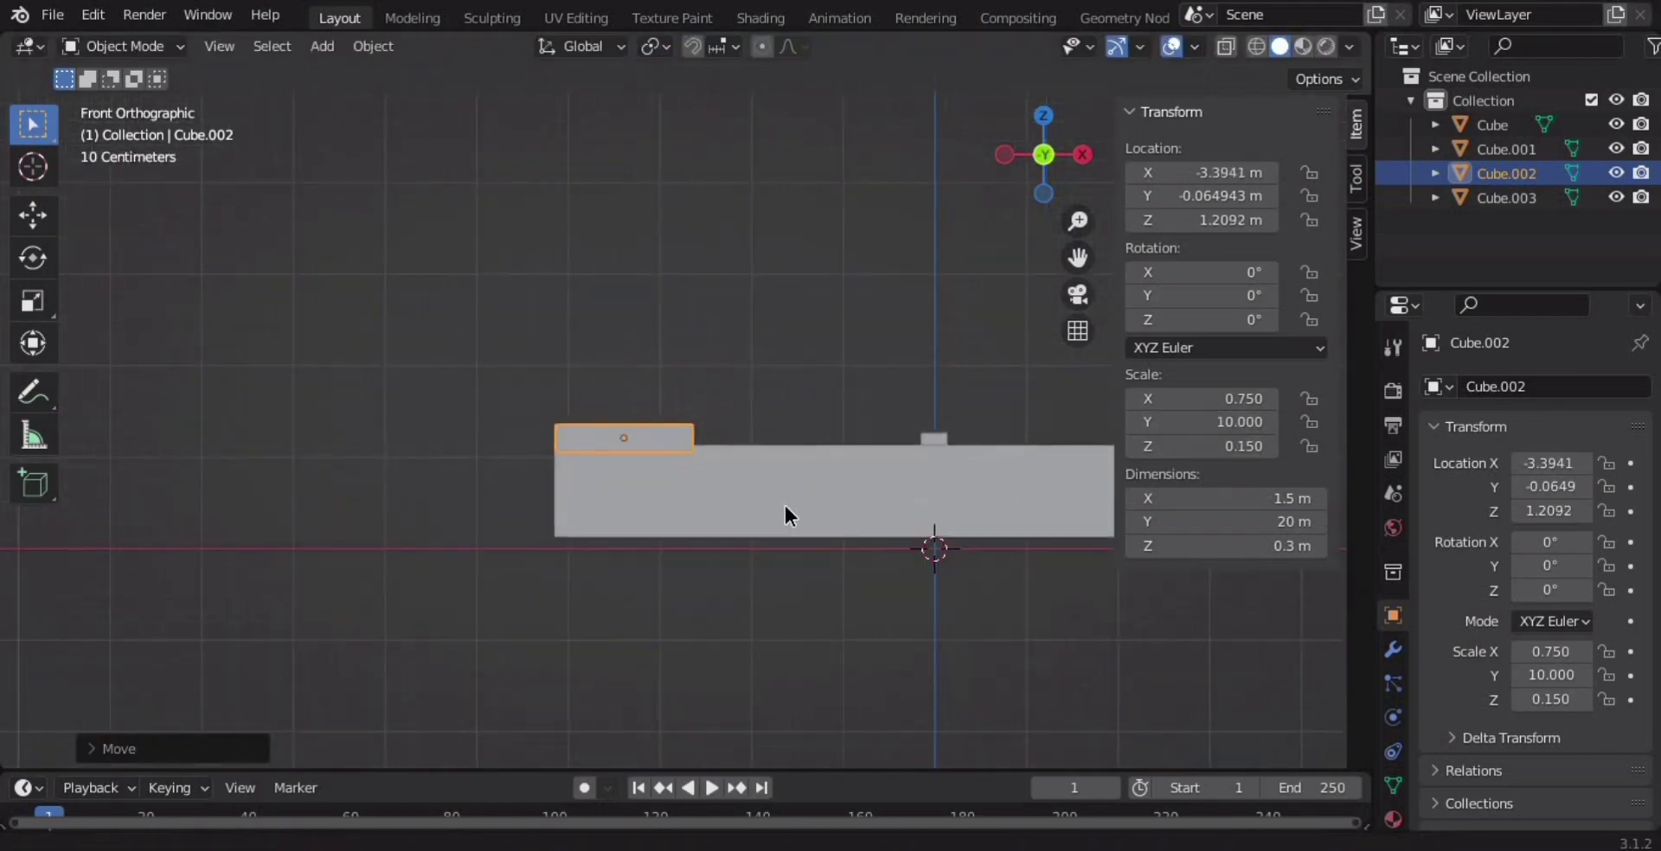
{"action": "middle_click_drag", "start_coordinate": [787, 511], "coordinate": [458, 498], "text": "shift"}
{"action": "scroll", "coordinate": [658, 477], "scroll_direction": "up", "scroll_amount": 5}
{"action": "left_click", "coordinate": [578, 472]}
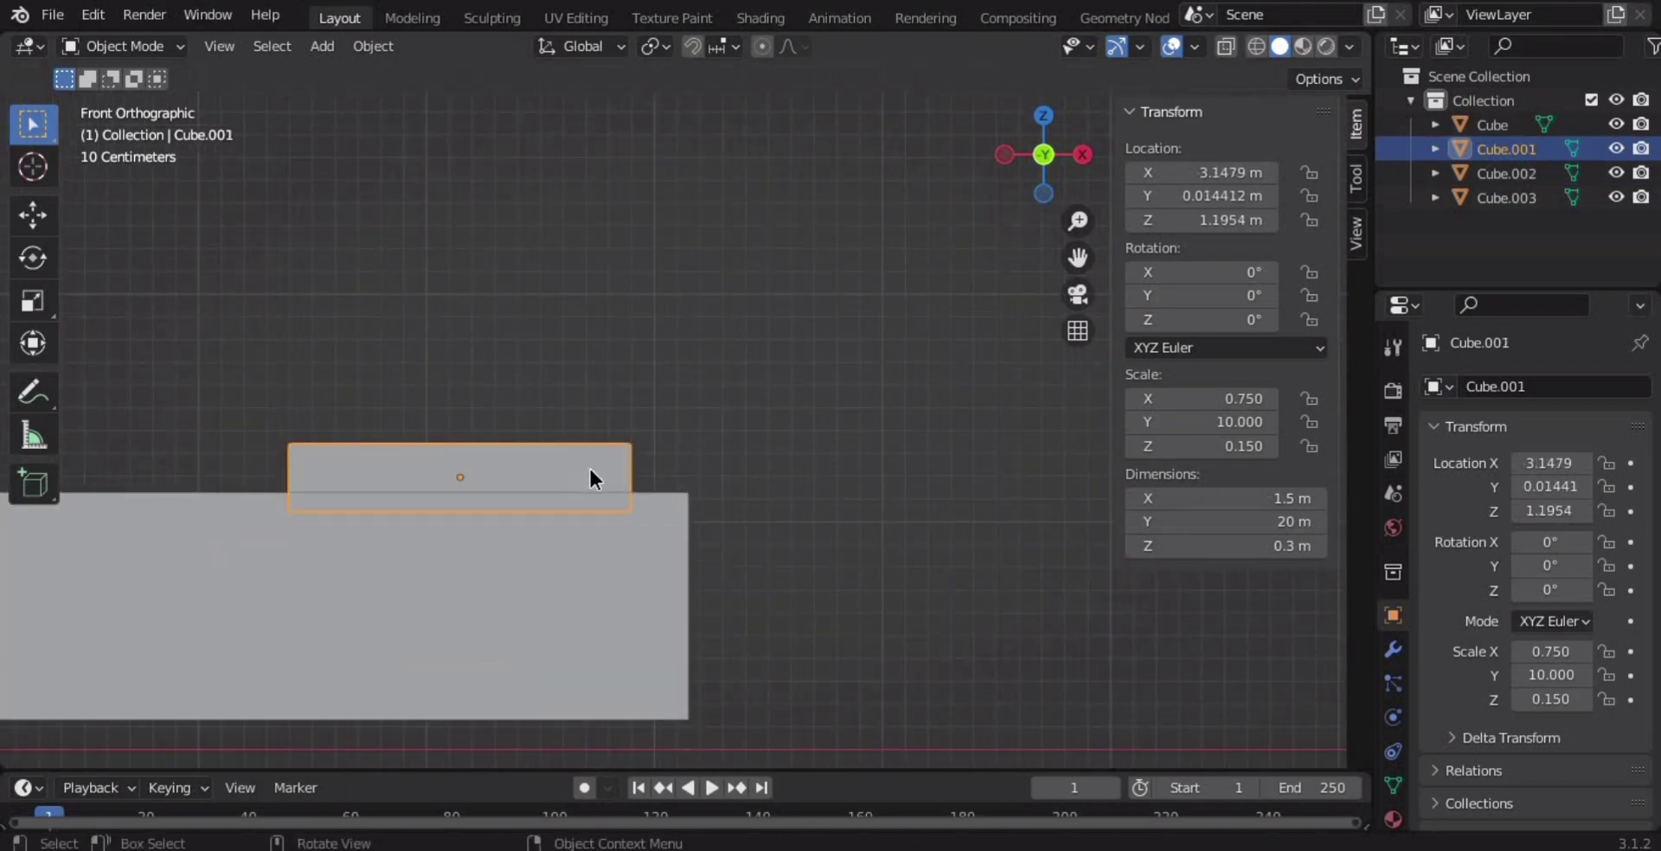
{"action": "key", "text": "g"}
{"action": "left_click", "coordinate": [648, 470]}
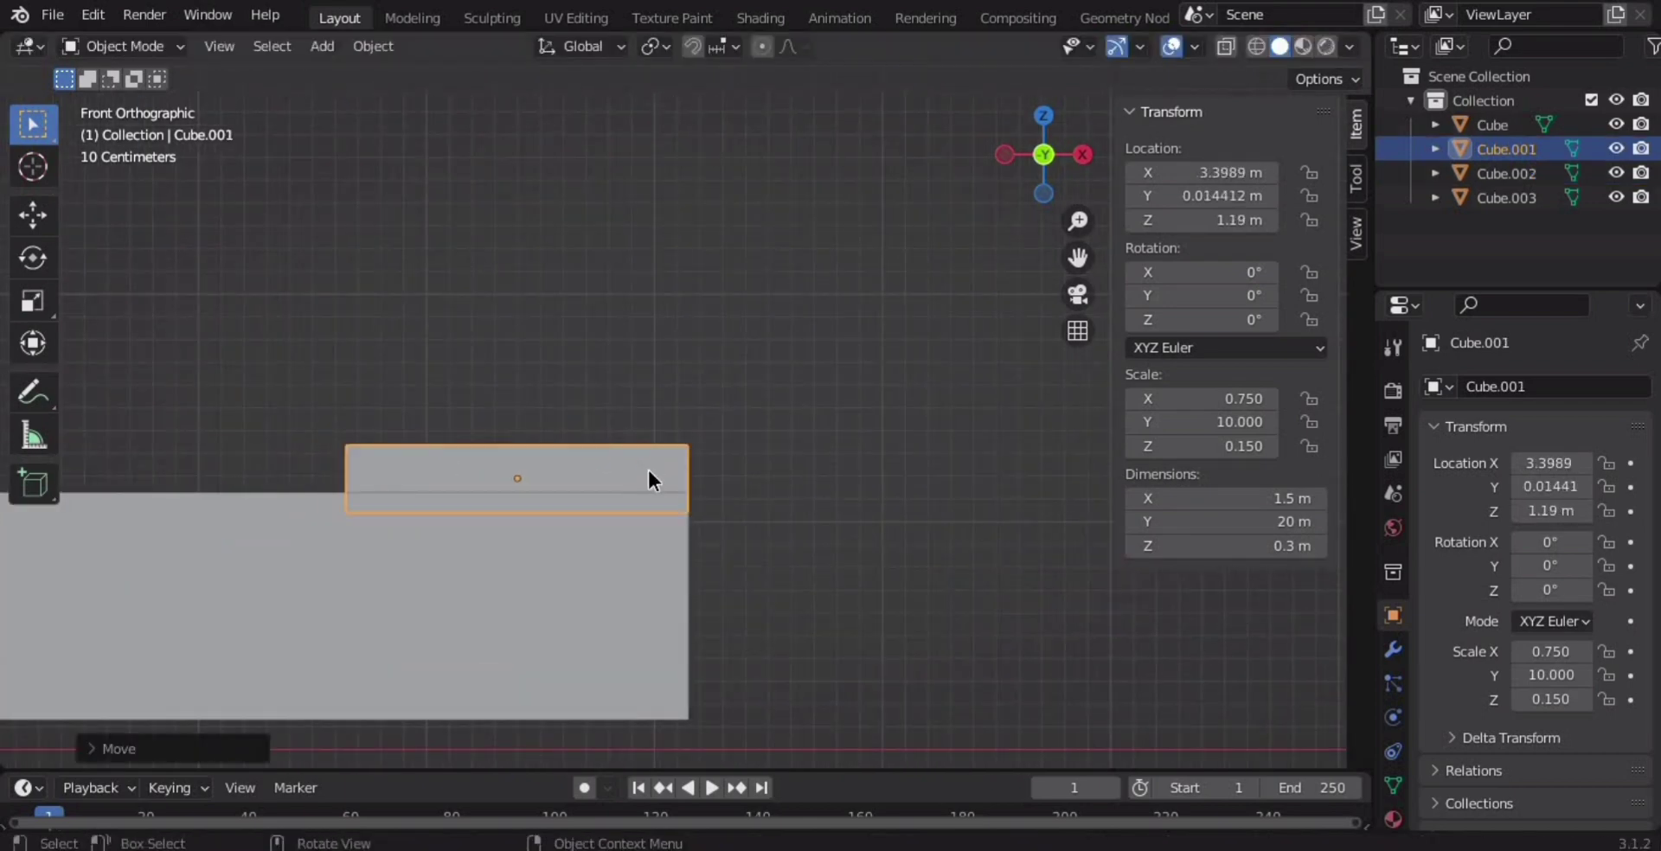
{"action": "mouse_move", "coordinate": [649, 478]}
{"action": "middle_mouse_down"}
{"action": "mouse_move", "coordinate": [599, 467]}
{"action": "mouse_move", "coordinate": [600, 426]}
{"action": "middle_mouse_up"}
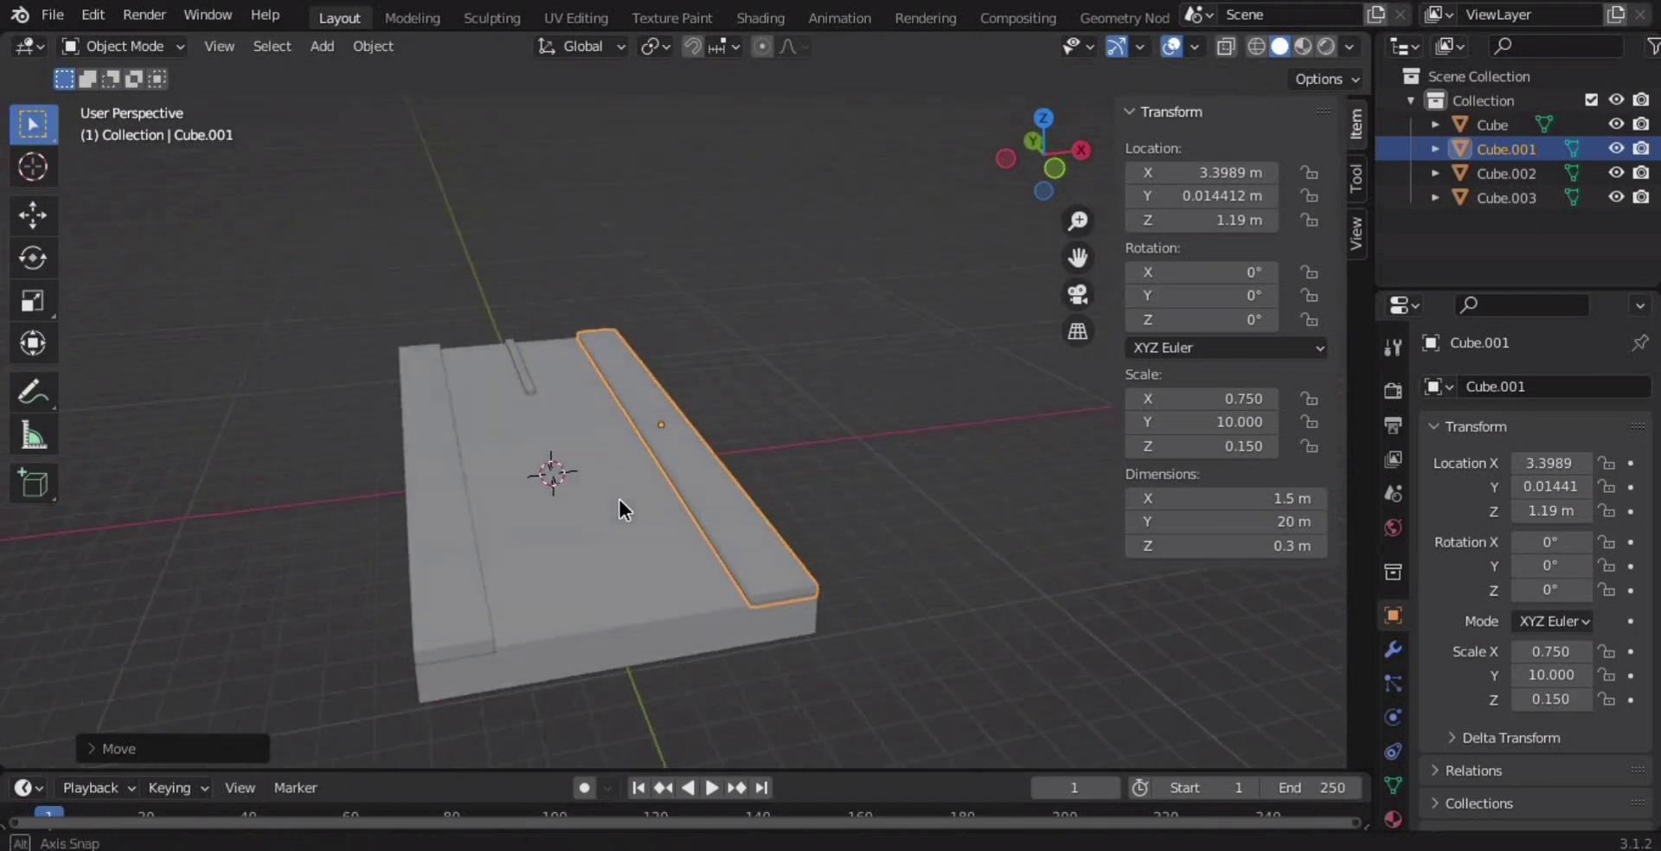
{"action": "middle_click_drag", "start_coordinate": [630, 360], "coordinate": [559, 385]}
{"action": "scroll", "coordinate": [561, 386], "scroll_direction": "up", "scroll_amount": 3}
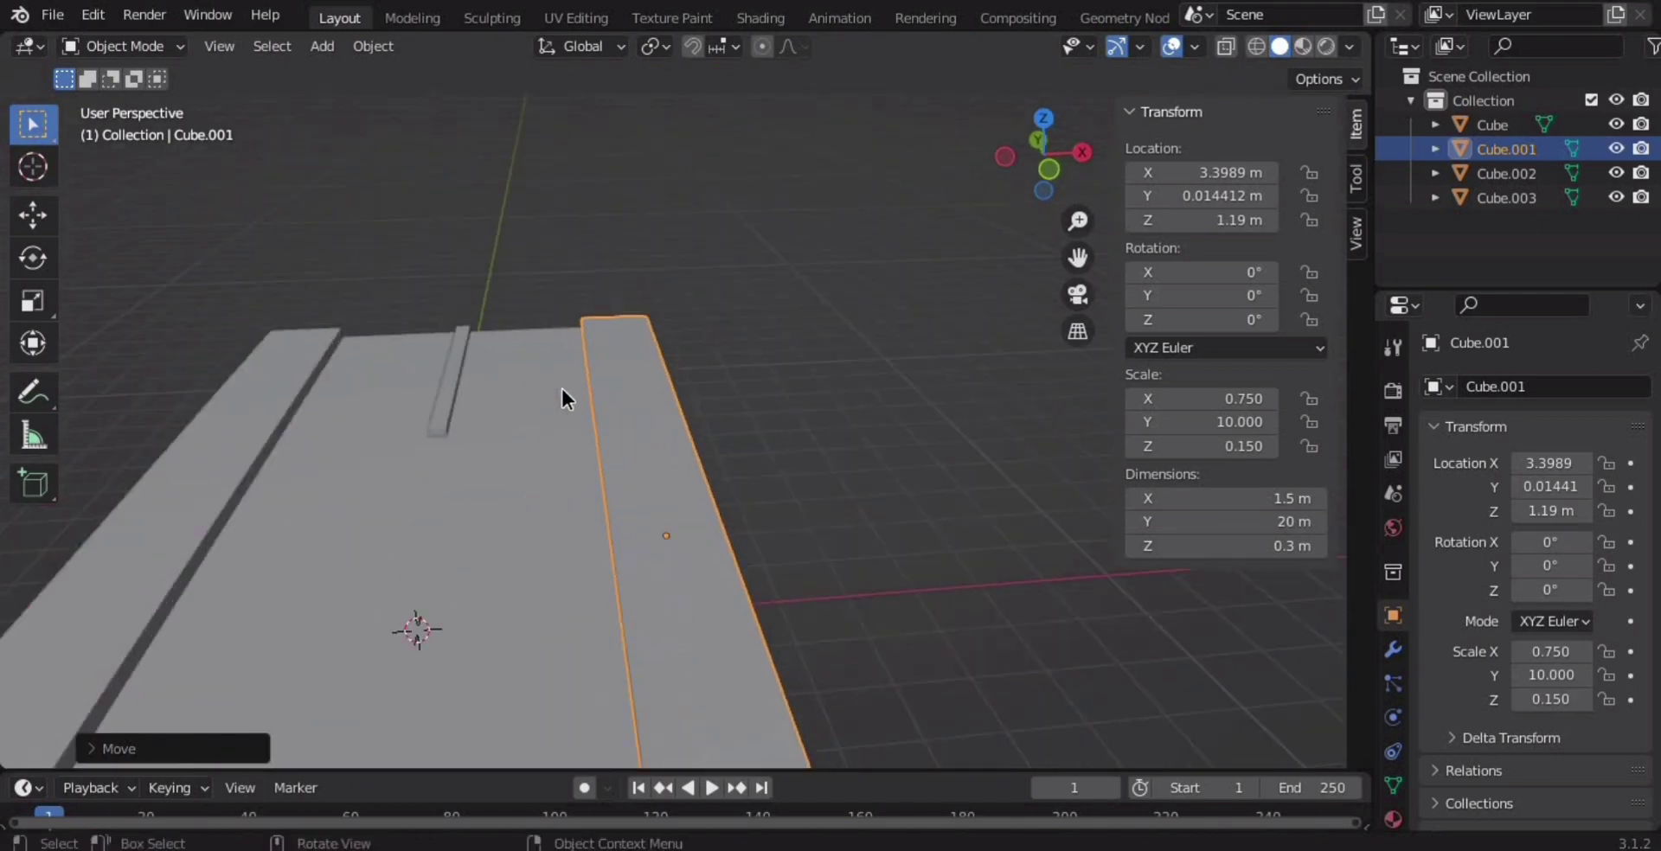
{"action": "key", "text": "KP_7"}
Lower the centre strip Cube.003 to 0.5 m height and slide it along Y toward the far end.
{"action": "key", "text": "n"}
{"action": "middle_click_drag", "start_coordinate": [579, 293], "coordinate": [586, 407], "text": "shift"}
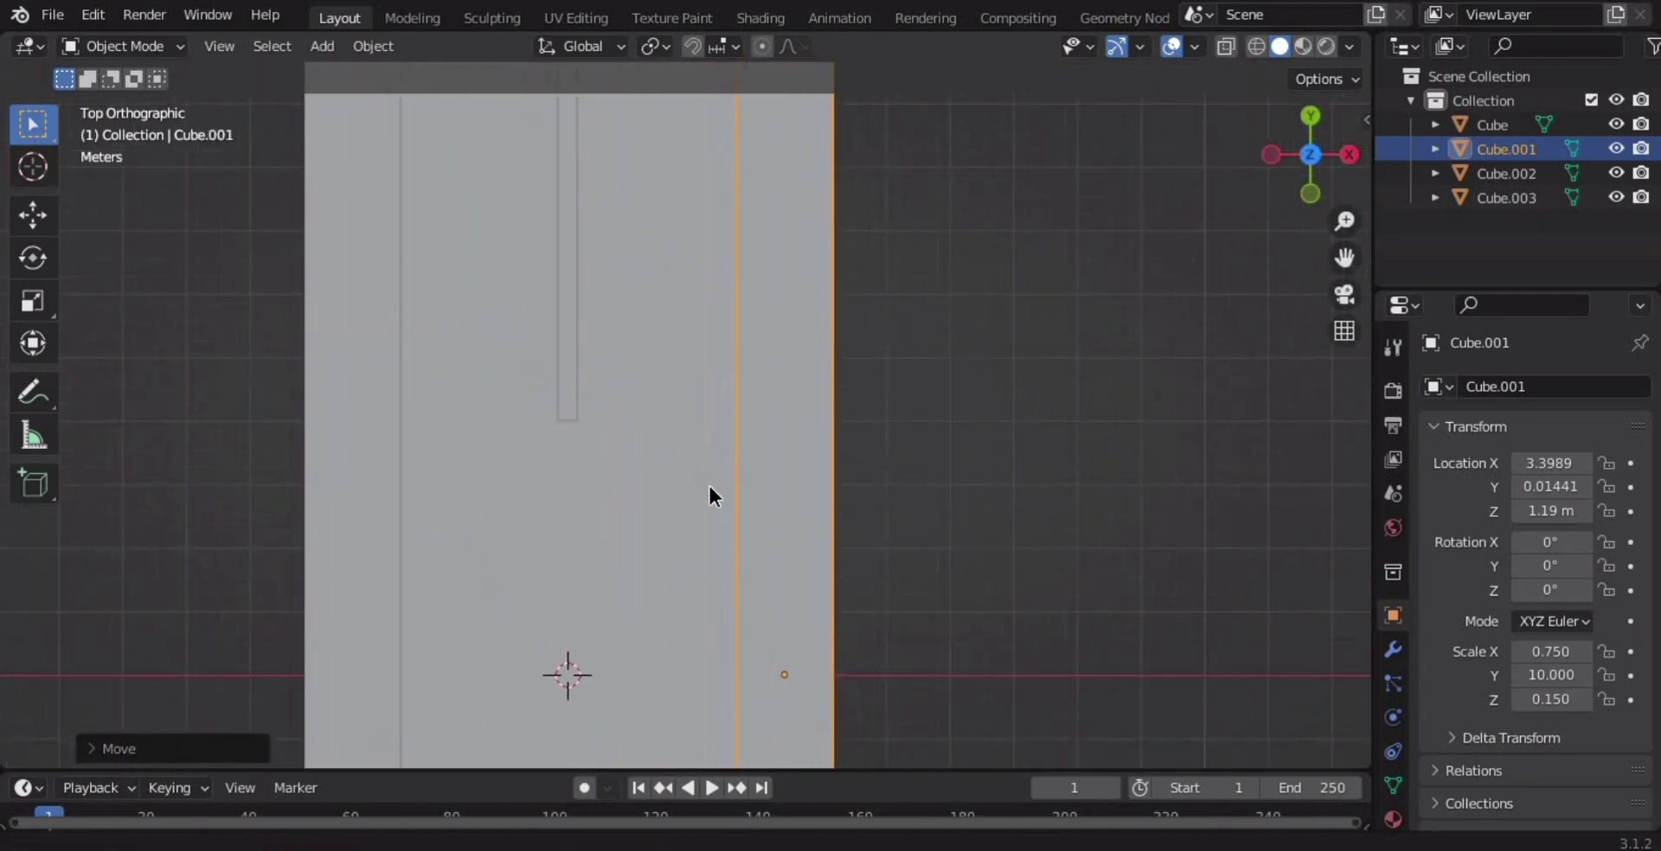
{"action": "left_click", "coordinate": [589, 405]}
{"action": "scroll", "coordinate": [640, 414], "scroll_direction": "down", "scroll_amount": 3}
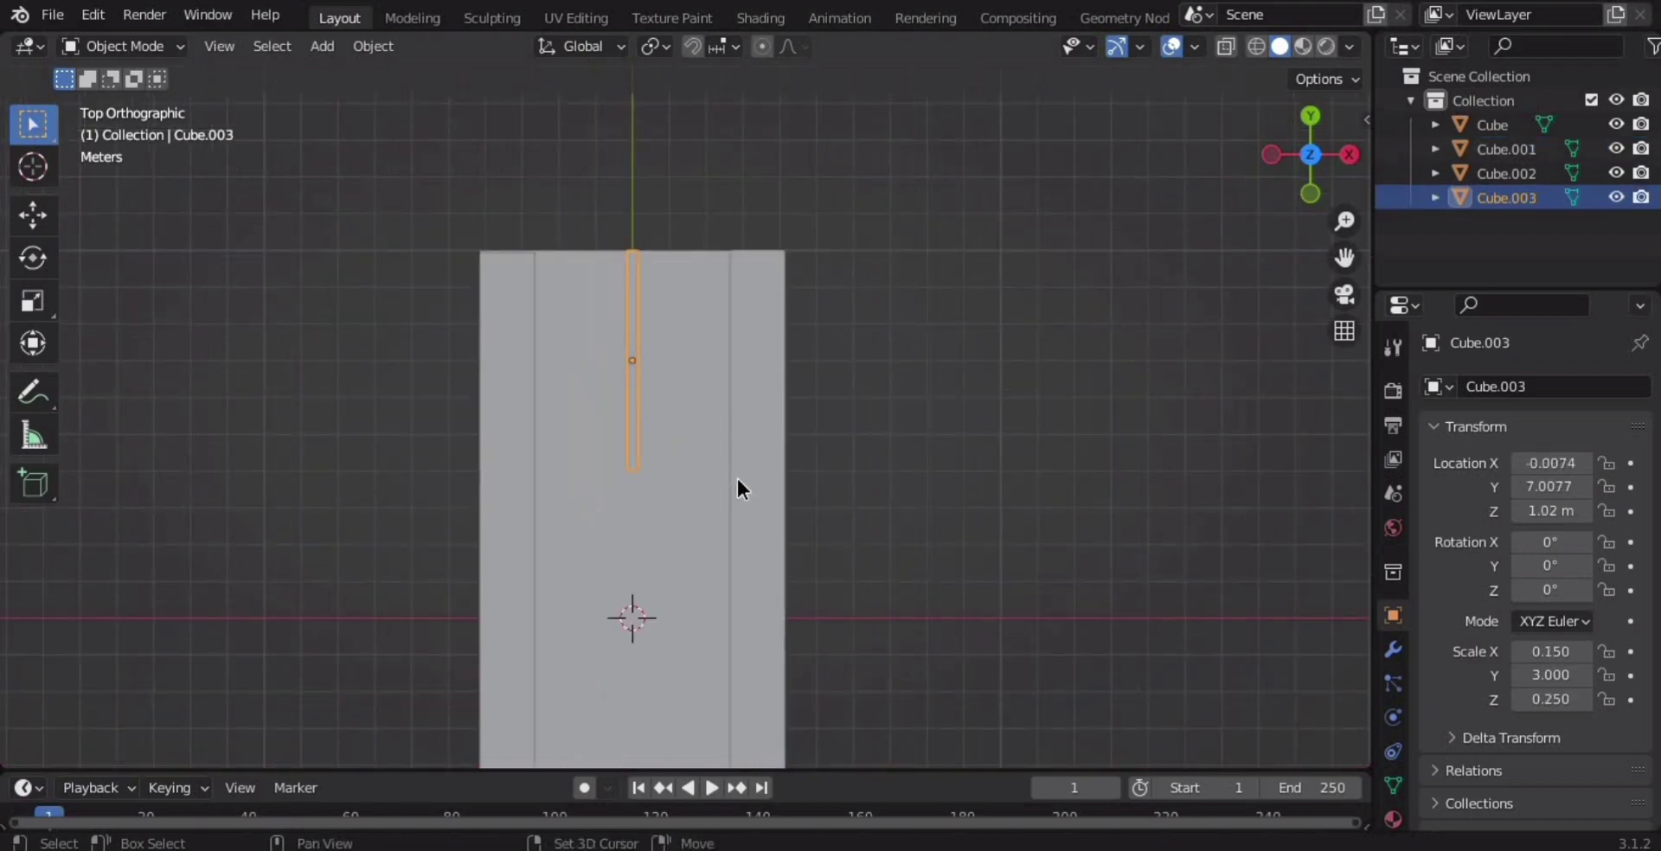
{"action": "scroll", "coordinate": [705, 407], "scroll_direction": "up", "scroll_amount": 3}
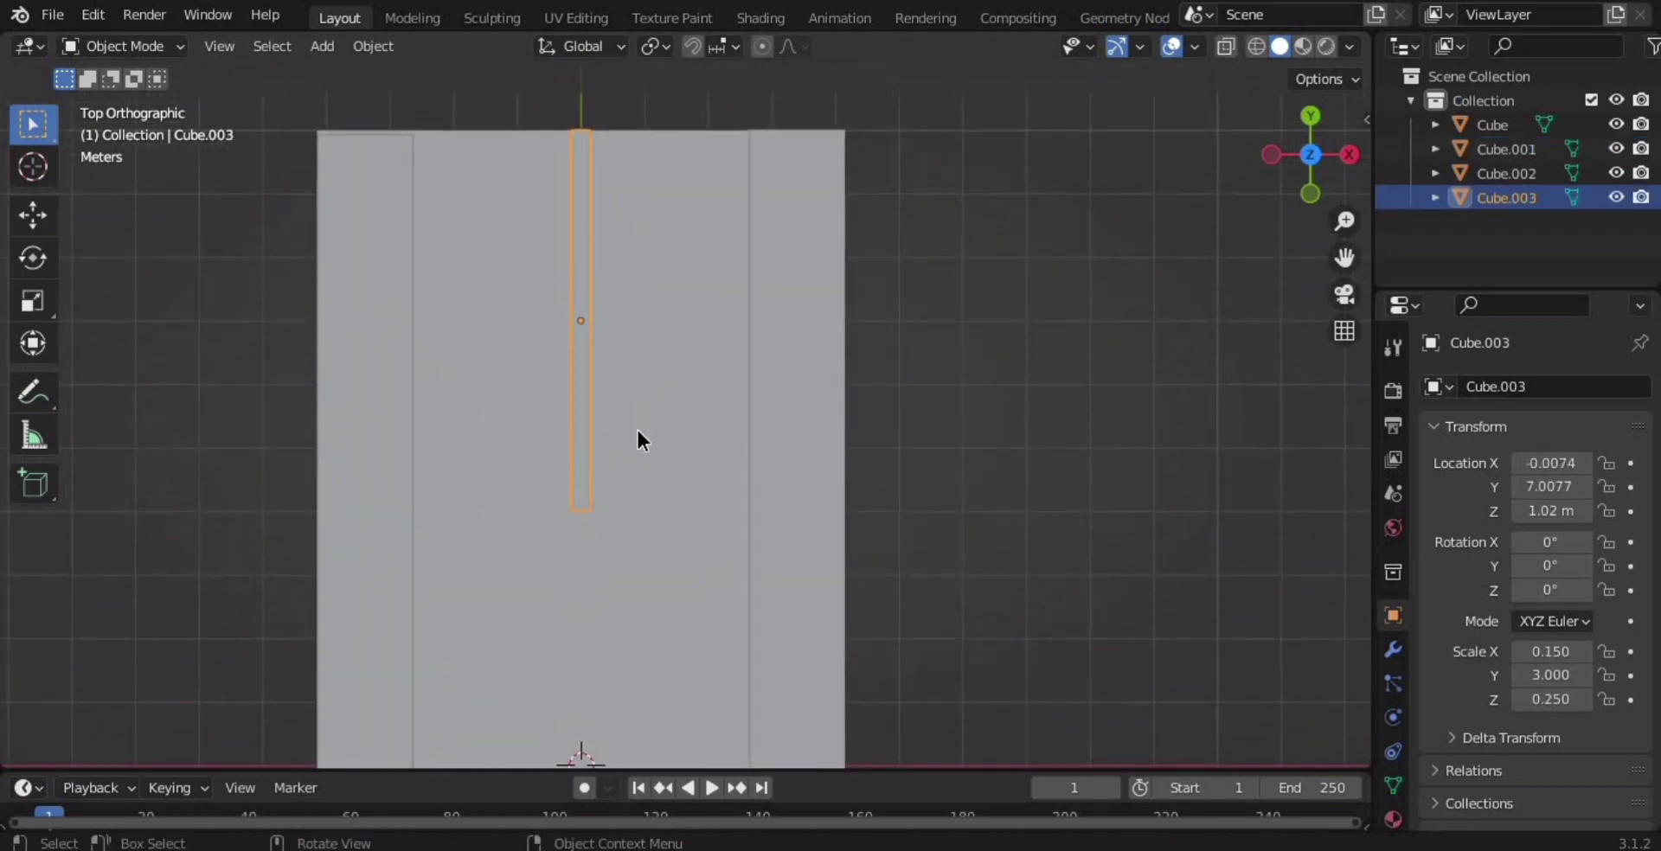
{"action": "key", "text": "n"}
{"action": "type", "text": "2.1 m"}
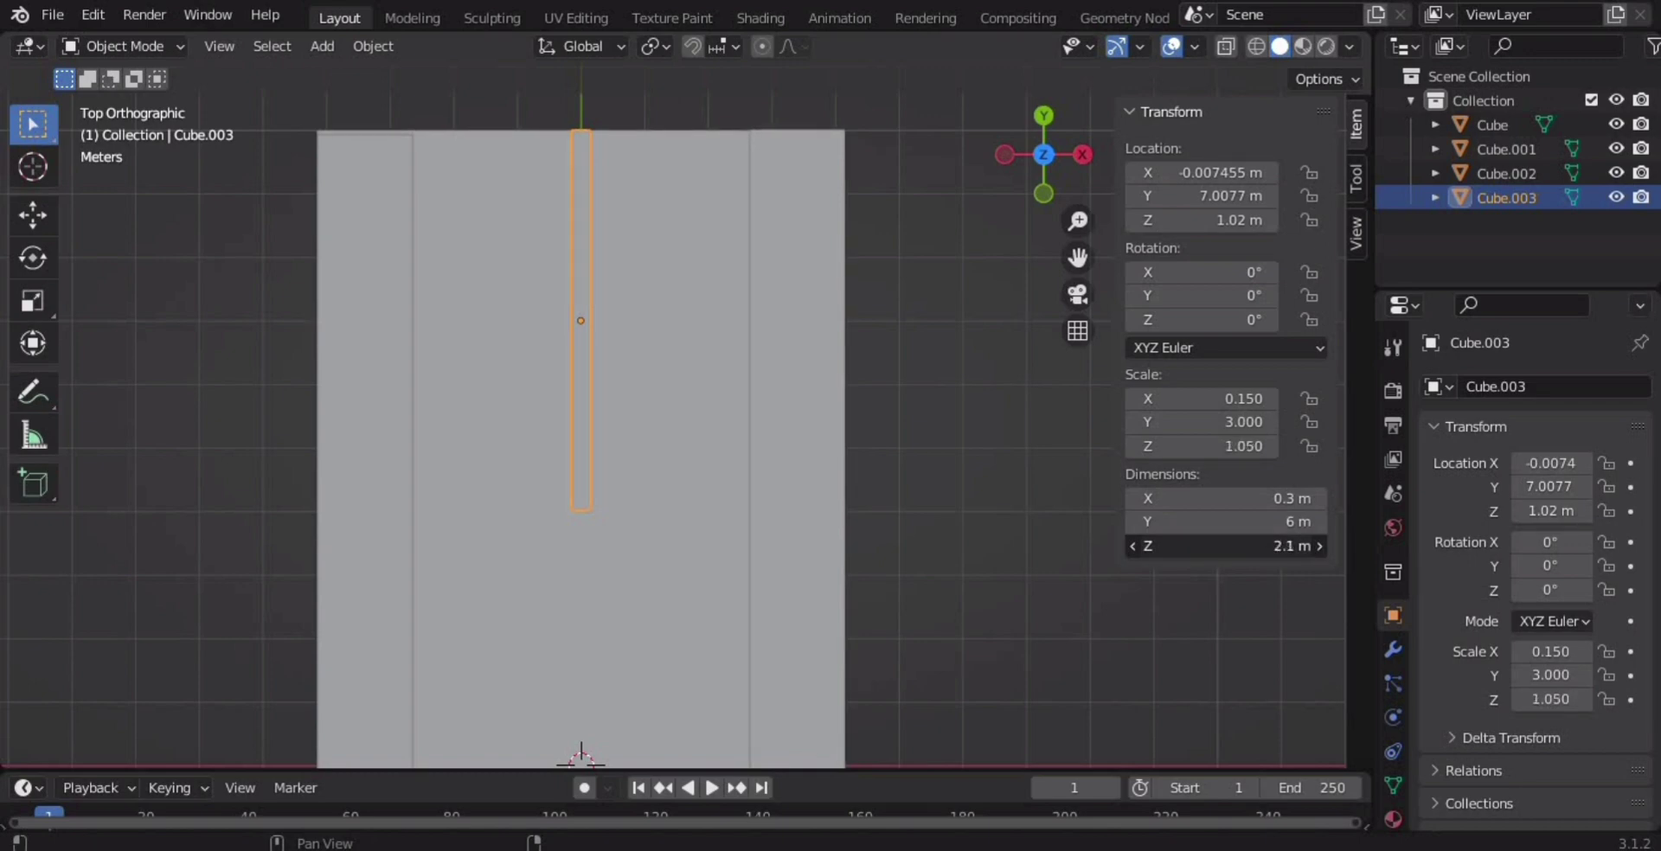
{"action": "double_click", "coordinate": [1228, 546]}
{"action": "type", "text": "0.5"}
{"action": "key", "text": "Return"}
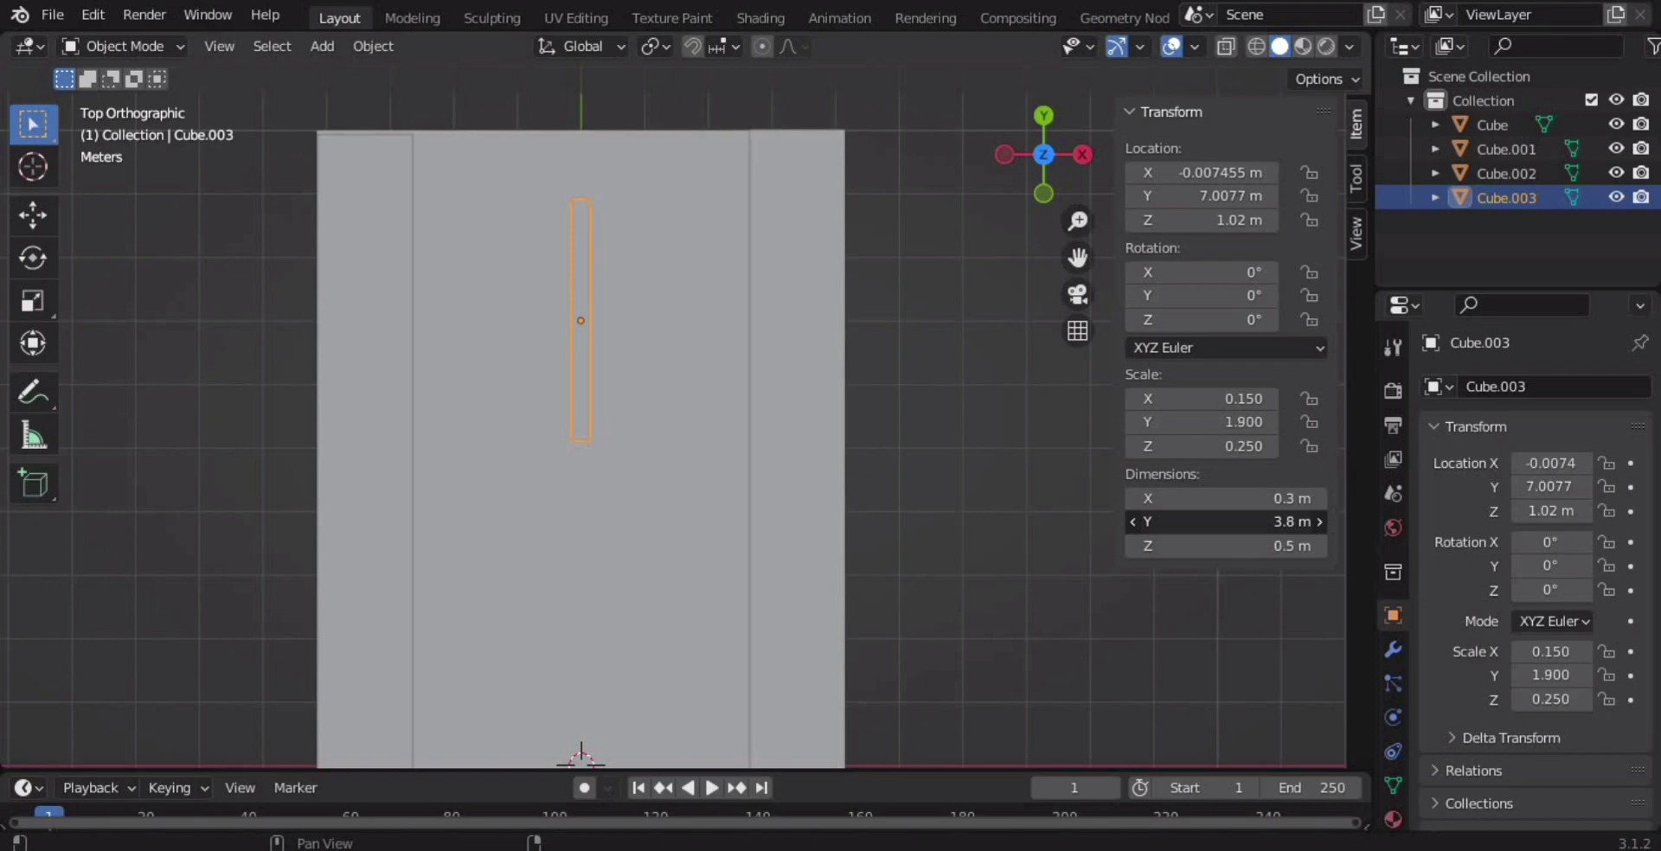
{"action": "key", "text": "g"}
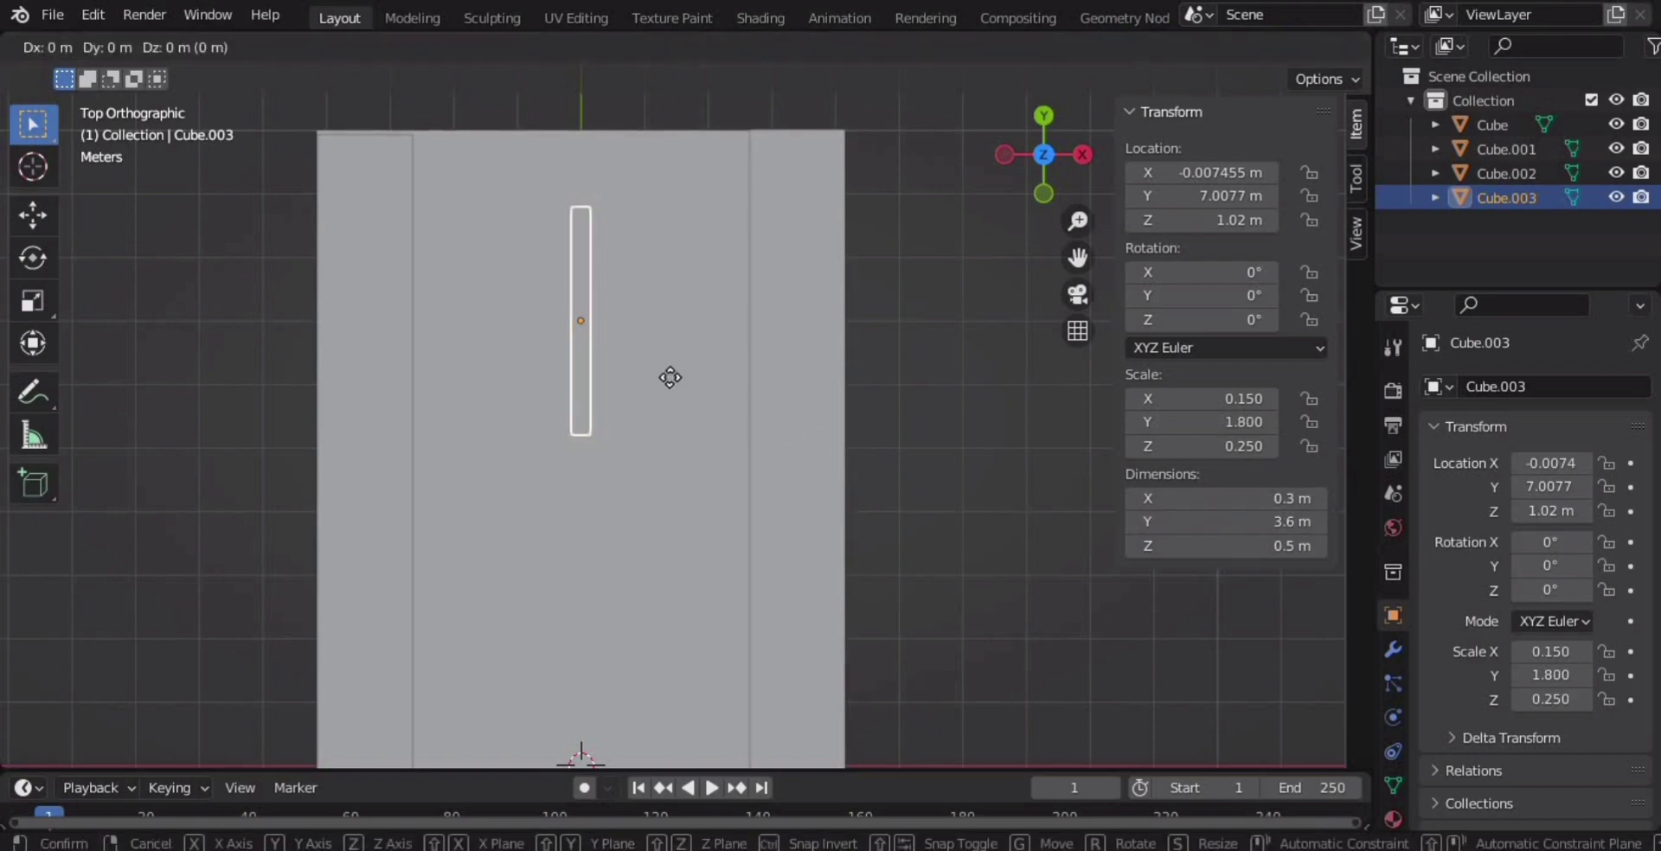
{"action": "key", "text": "x"}
{"action": "key", "text": "y"}
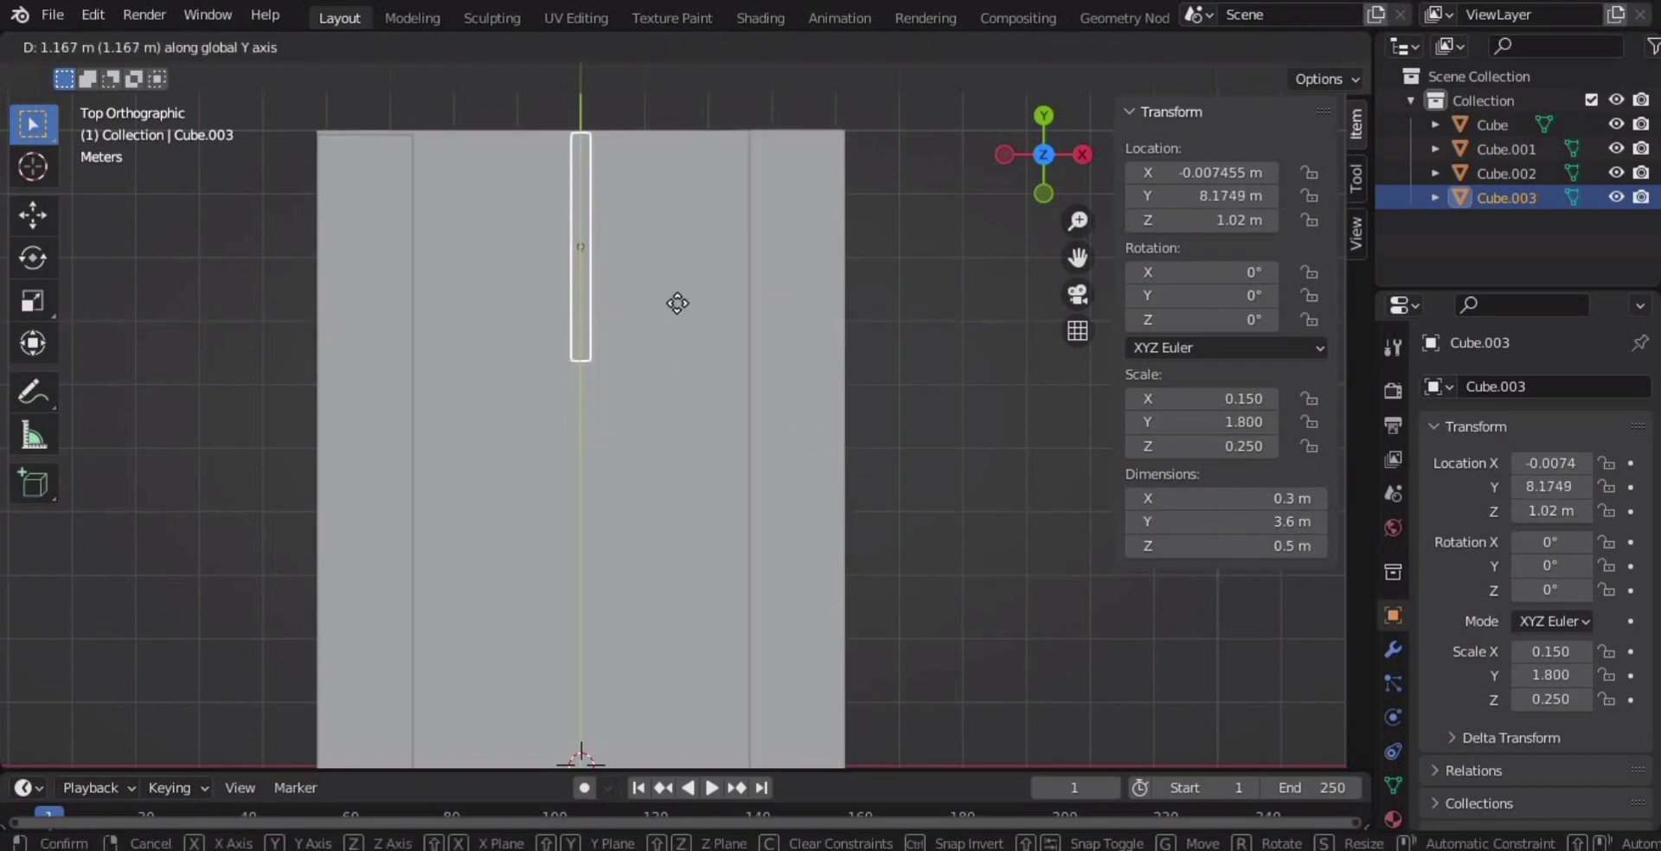
{"action": "left_click", "coordinate": [677, 303]}
Paste two copies of the dash and space them along the centre line on Y.
{"action": "key", "text": "ctrl+c"}
{"action": "key", "text": "ctrl+v"}
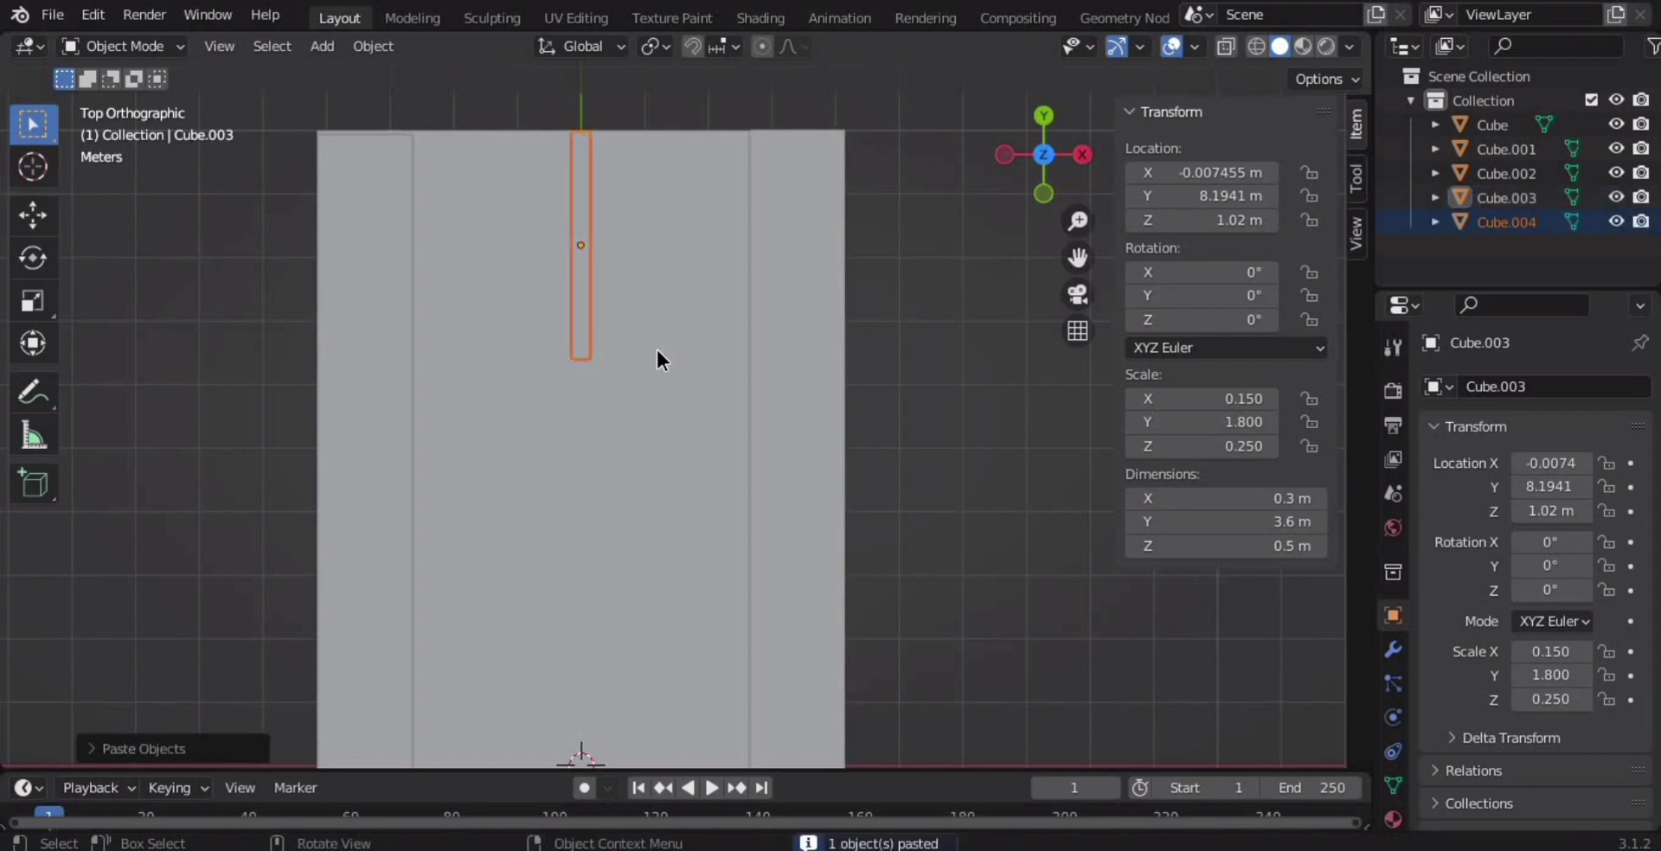
{"action": "key", "text": "g"}
{"action": "key", "text": "y"}
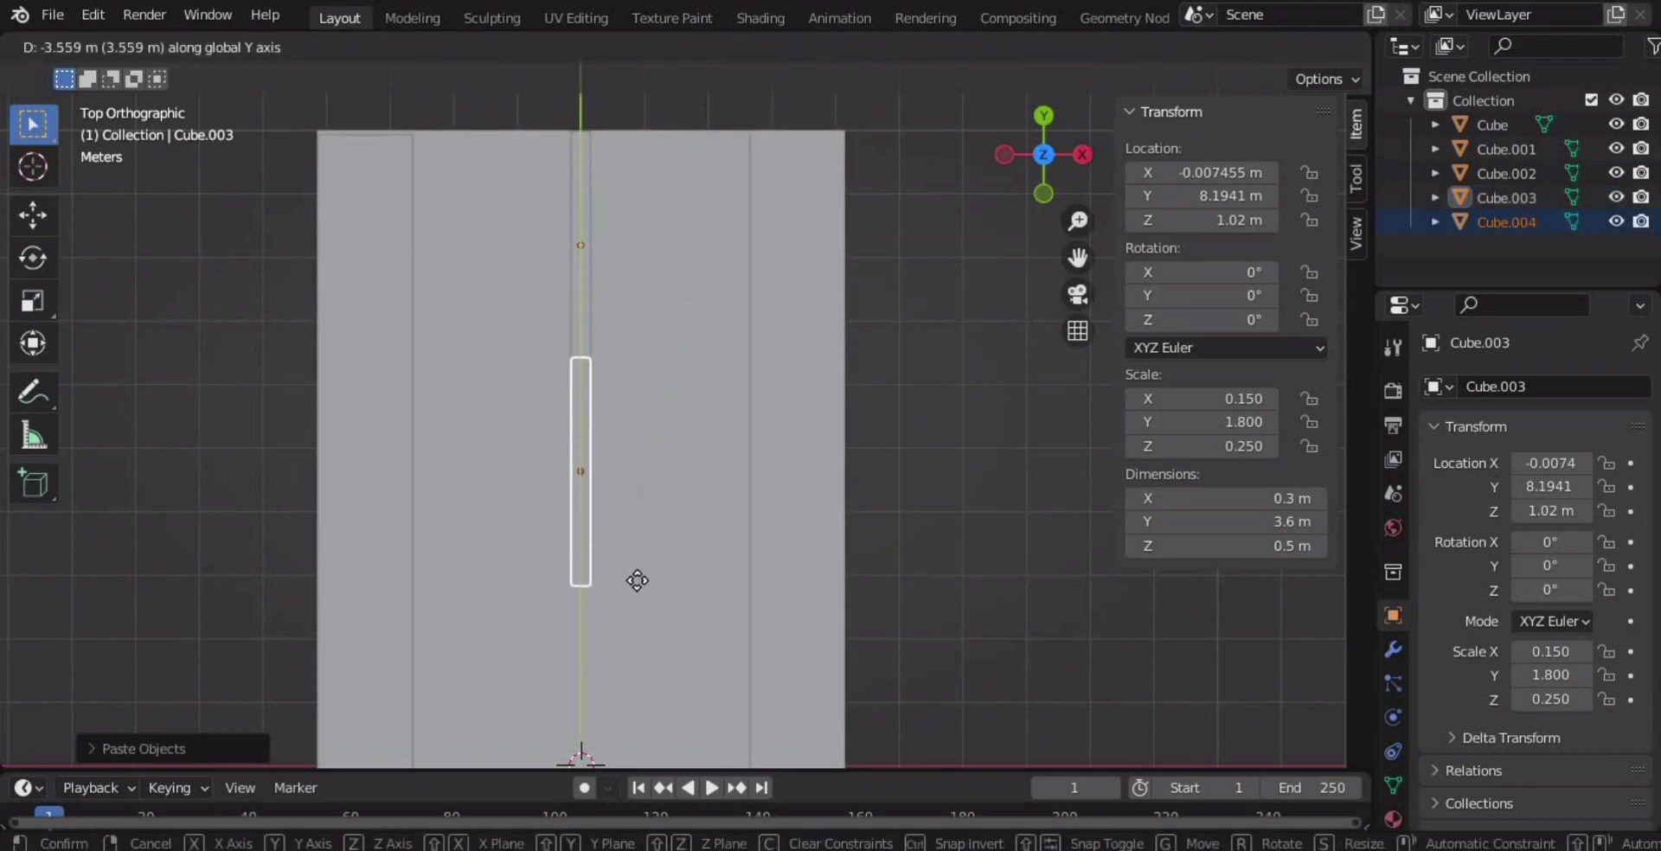
{"action": "left_click", "coordinate": [640, 710]}
{"action": "mouse_move", "coordinate": [704, 634]}
{"action": "middle_mouse_down", "text": "shift"}
{"action": "mouse_move", "coordinate": [706, 304]}
{"action": "mouse_move", "coordinate": [763, 147]}
{"action": "middle_mouse_up", "text": "shift"}
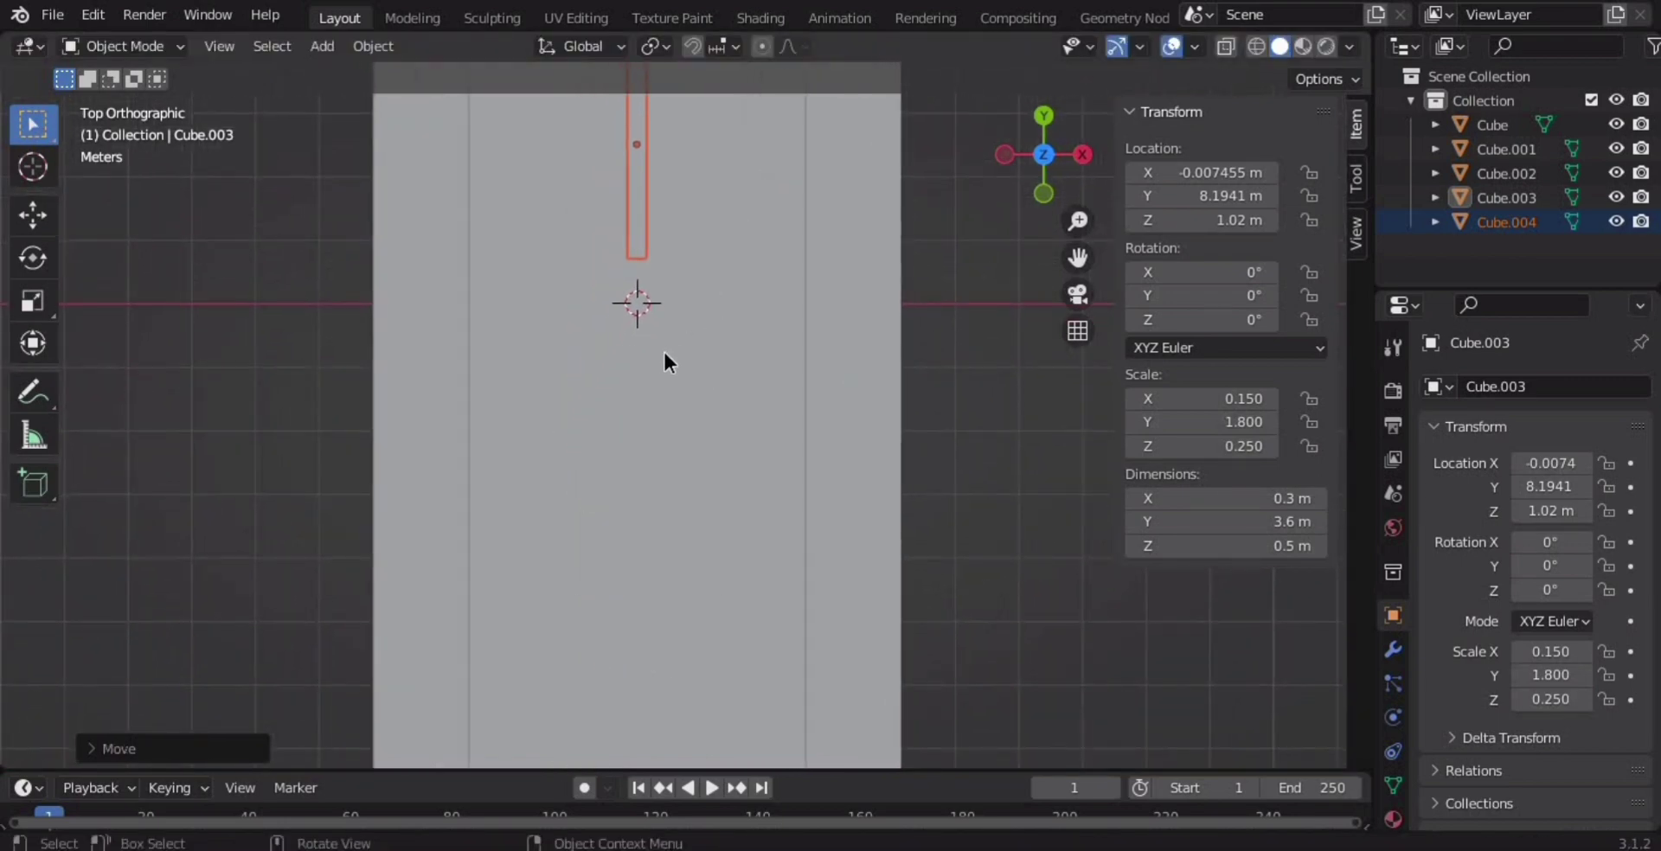
{"action": "key", "text": "ctrl+v"}
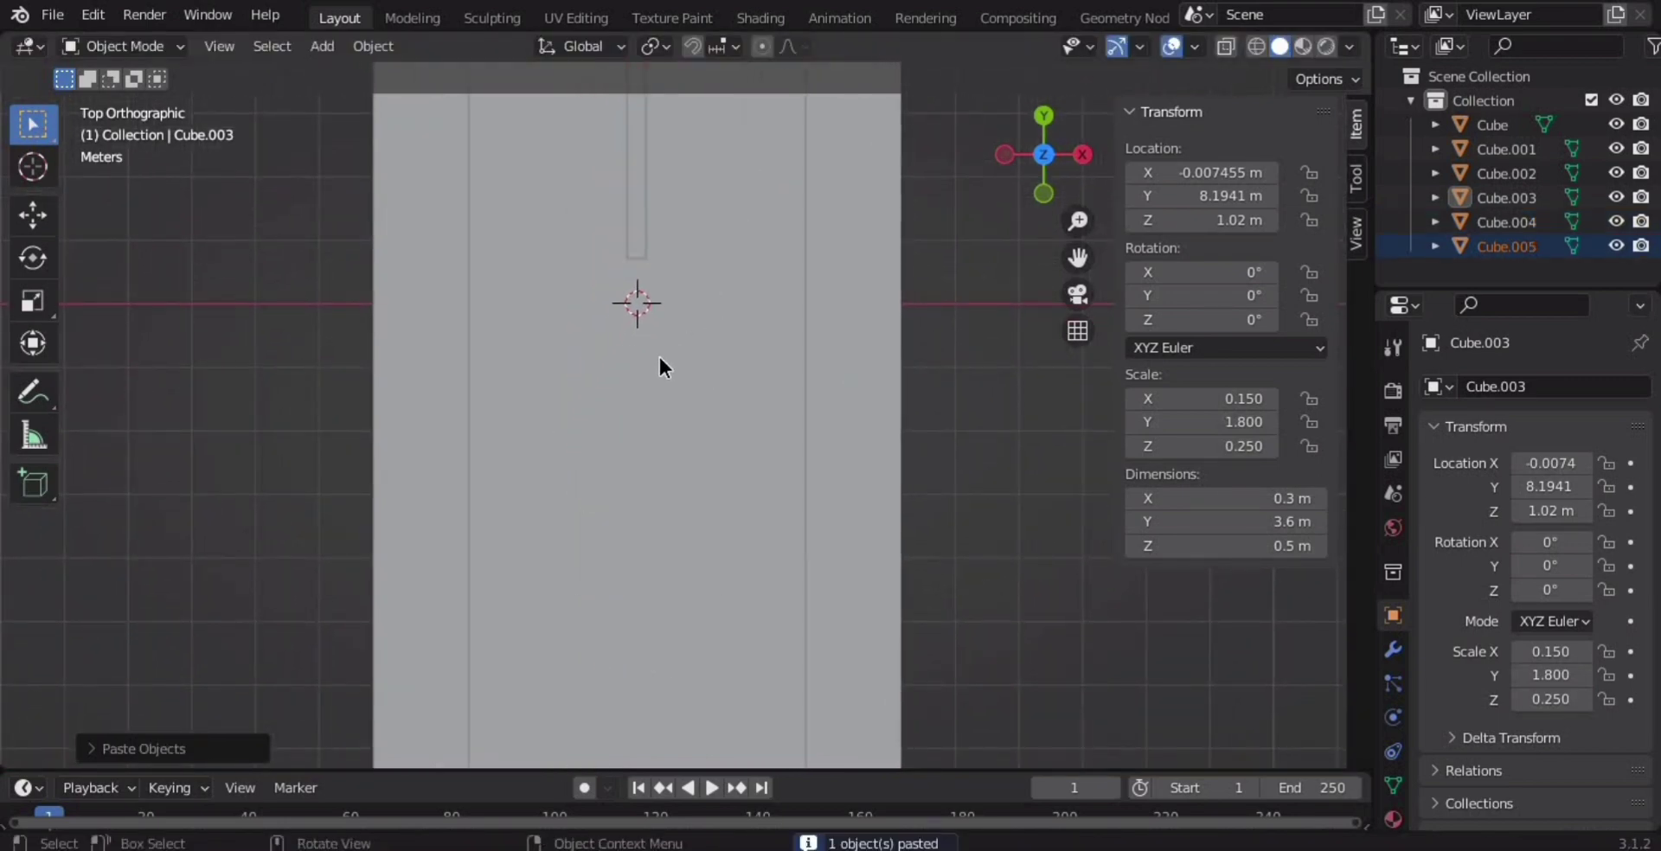
{"action": "key", "text": "g"}
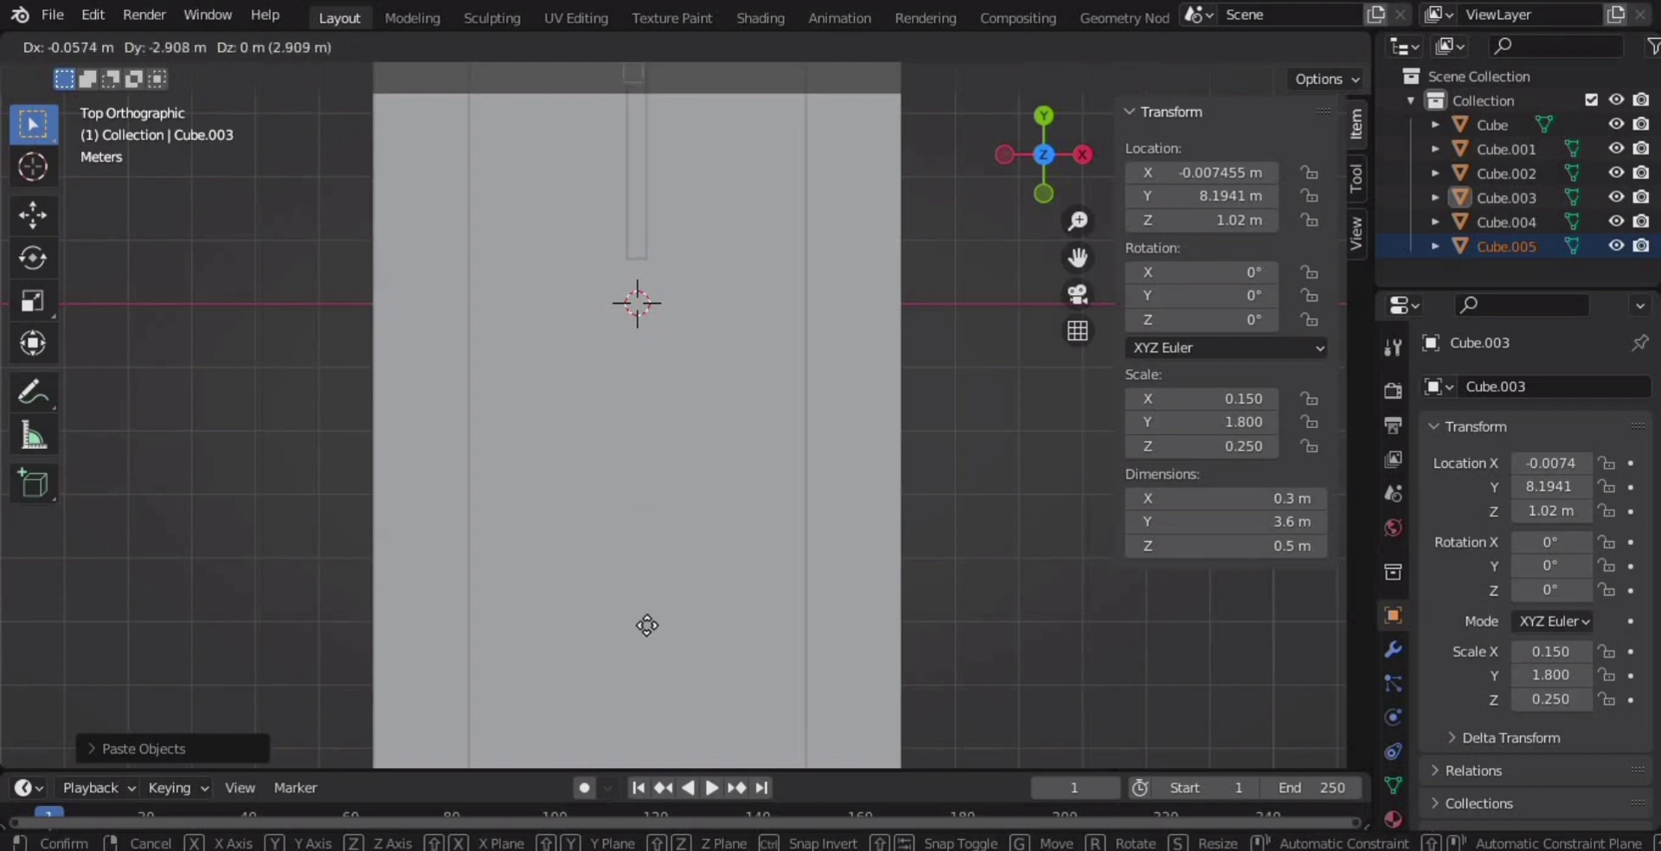
{"action": "key", "text": "y"}
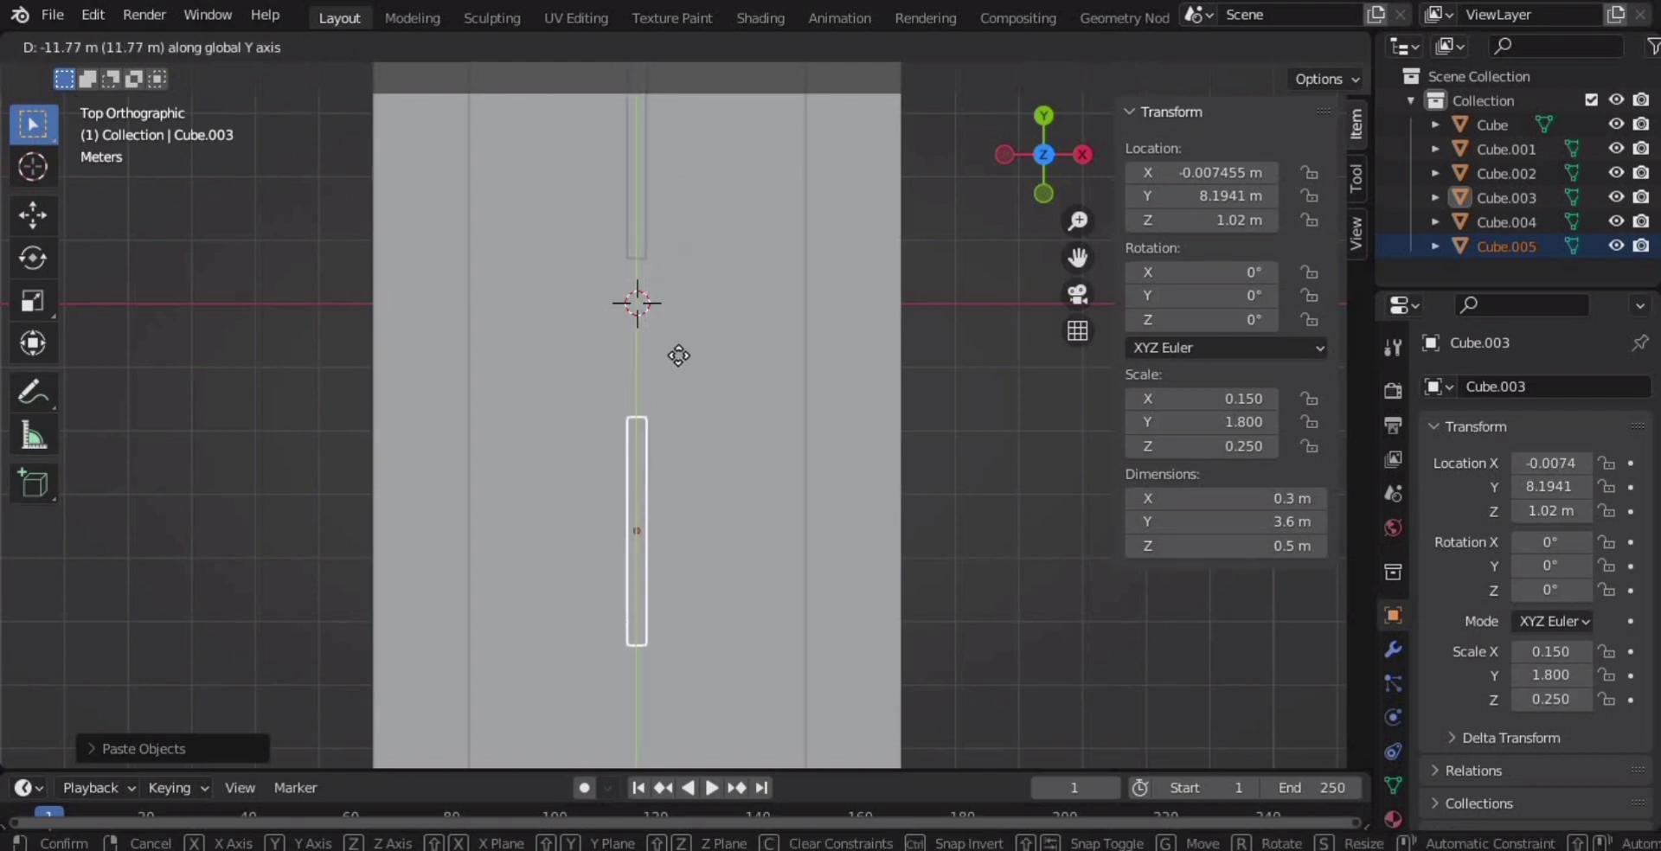
{"action": "left_click", "coordinate": [684, 378]}
Paste a third dash copy and place it on the centre line near the road's near end.
{"action": "middle_click_drag", "start_coordinate": [818, 453], "coordinate": [855, 221], "text": "shift"}
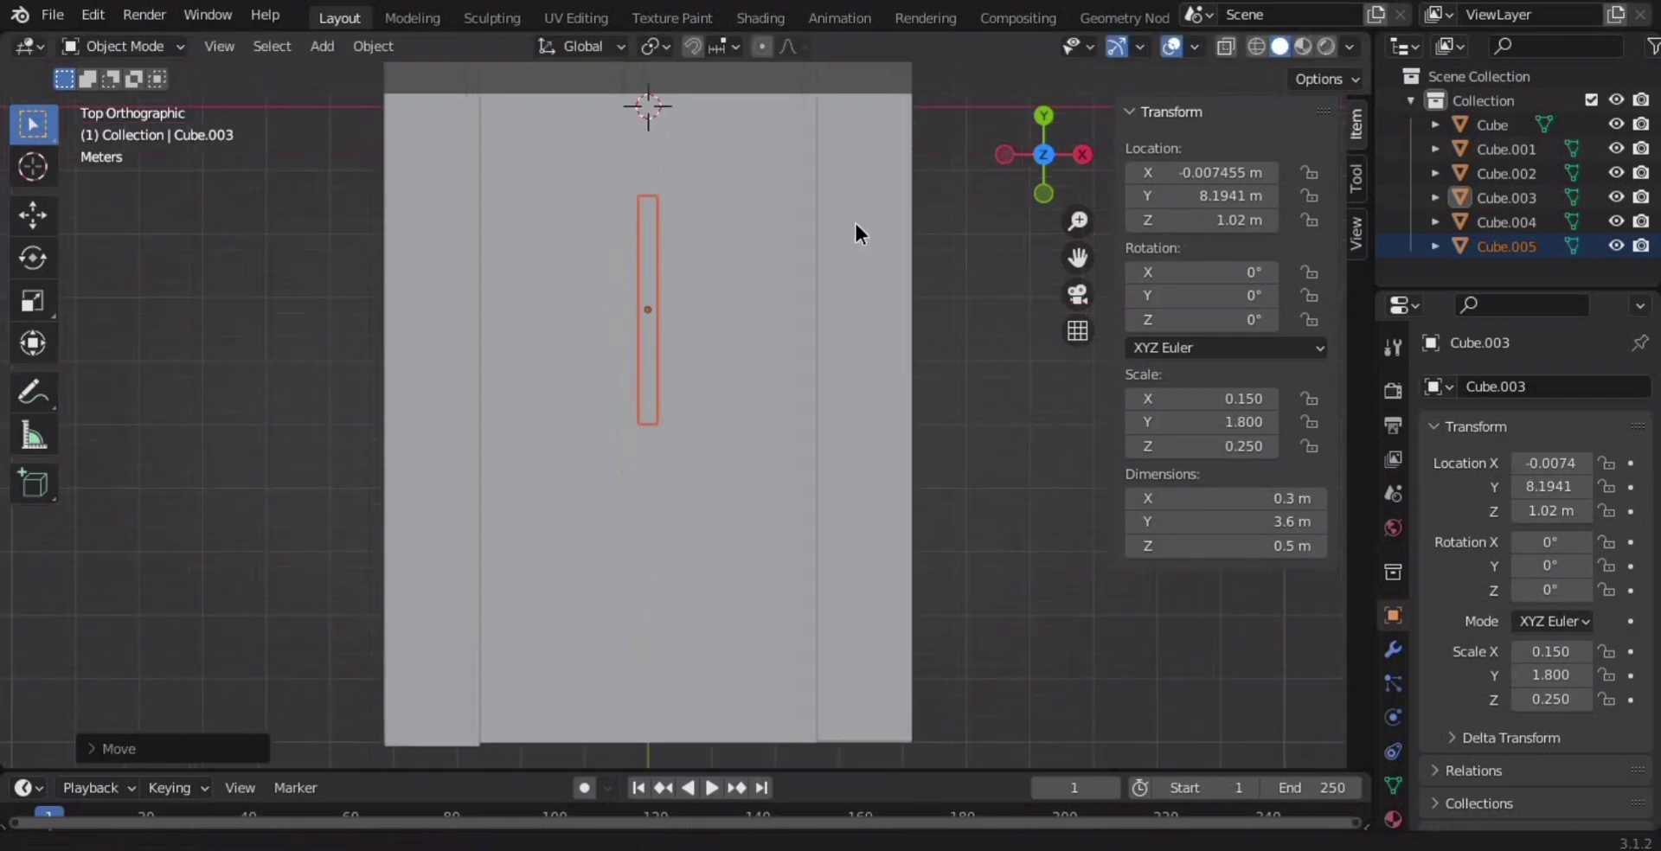
{"action": "key", "text": "ctrl+v"}
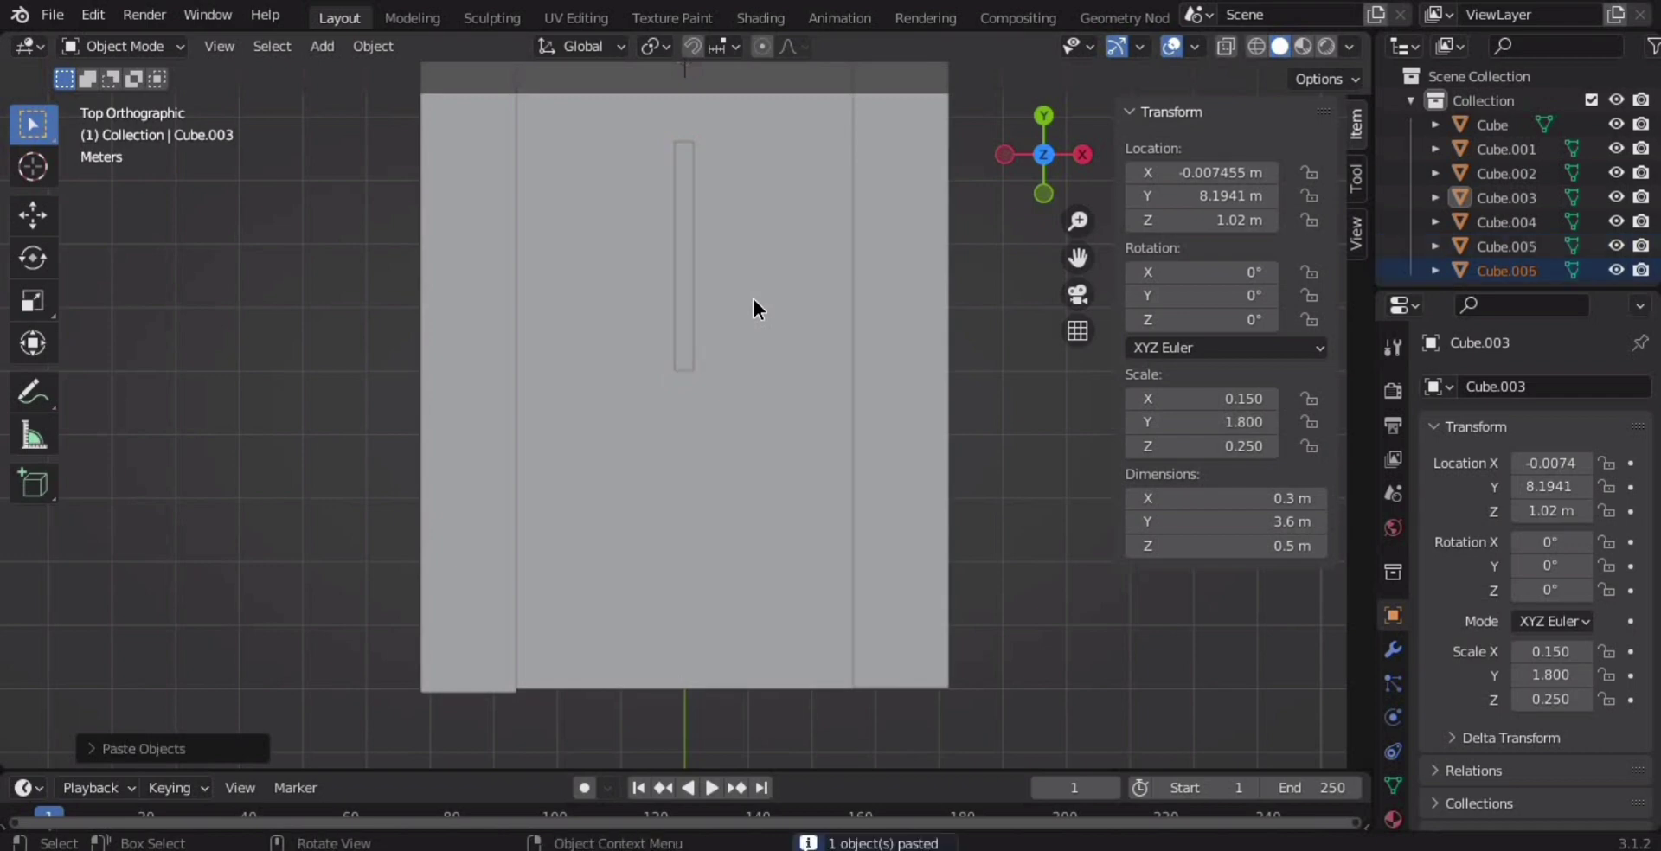
{"action": "key", "text": "g"}
{"action": "key", "text": "y"}
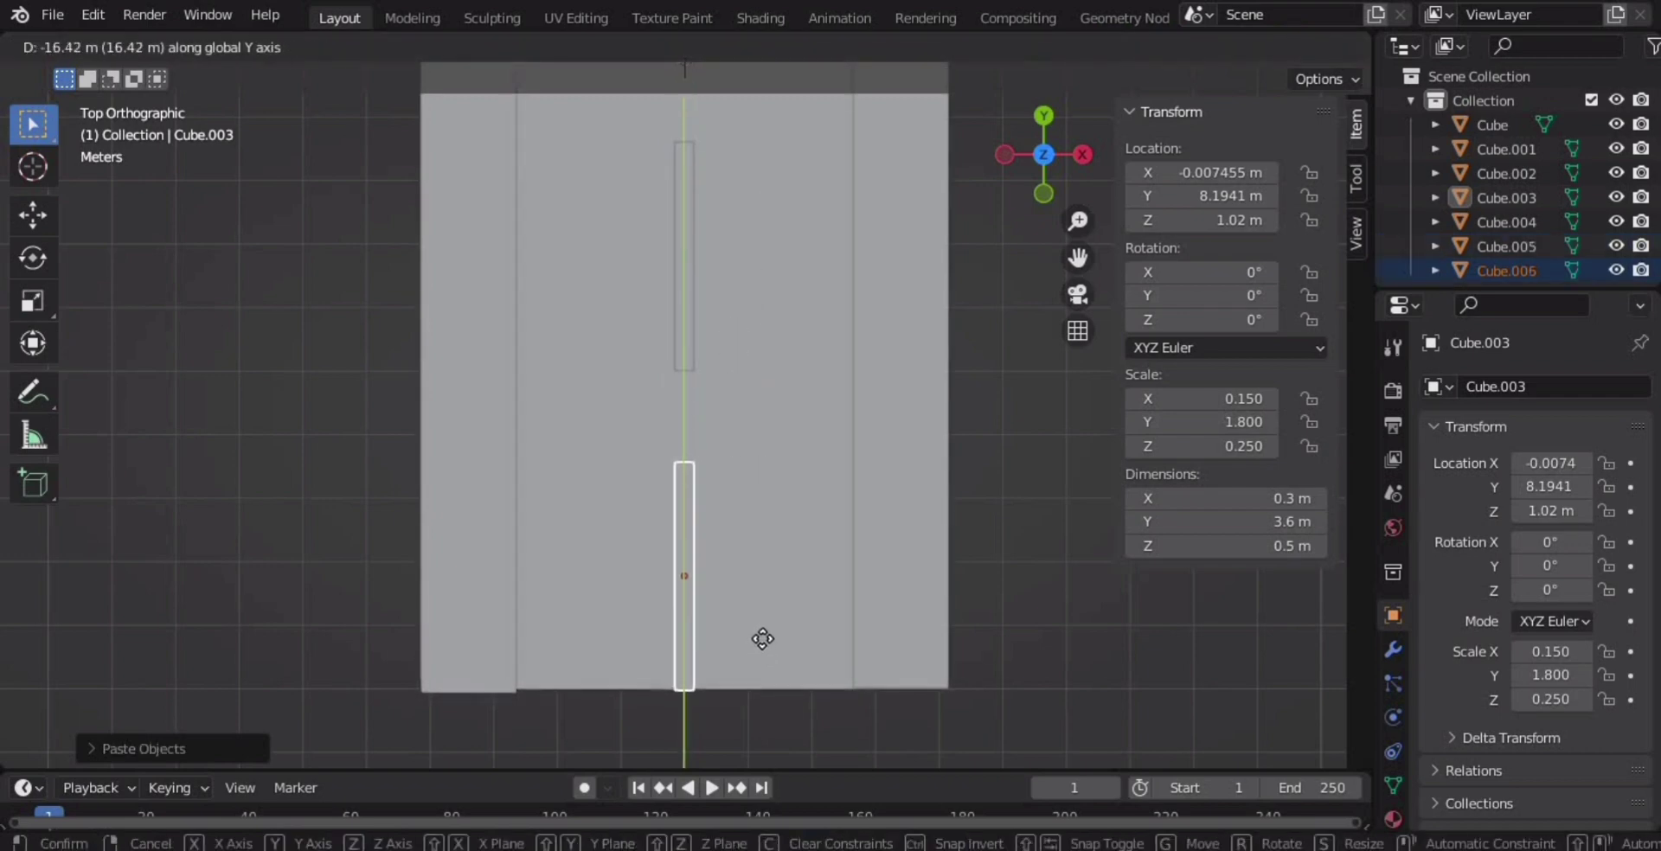
{"action": "left_click", "coordinate": [762, 639]}
{"action": "mouse_move", "coordinate": [828, 637]}
{"action": "middle_mouse_down"}
{"action": "mouse_move", "coordinate": [807, 481]}
{"action": "mouse_move", "coordinate": [657, 470]}
{"action": "mouse_move", "coordinate": [586, 399]}
{"action": "mouse_move", "coordinate": [766, 435]}
{"action": "mouse_move", "coordinate": [846, 515]}
{"action": "middle_mouse_up"}
{"action": "key", "text": "n"}
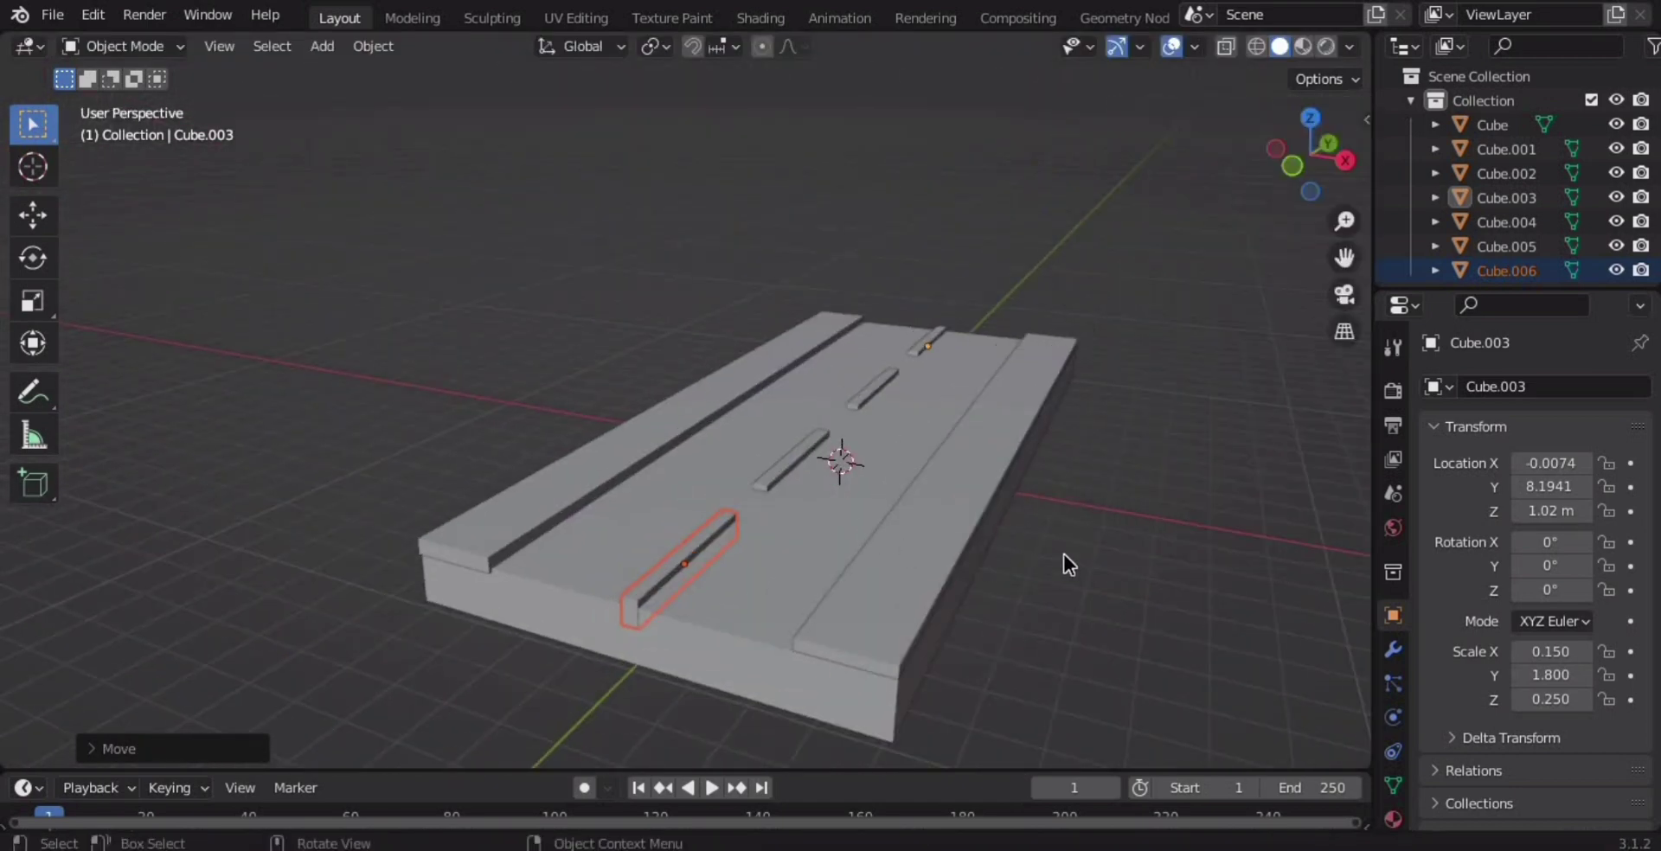
{"action": "left_click", "coordinate": [1064, 554]}
{"action": "mouse_move", "coordinate": [1066, 532]}
{"action": "middle_mouse_down"}
{"action": "mouse_move", "coordinate": [1104, 500]}
{"action": "mouse_move", "coordinate": [1062, 517]}
{"action": "mouse_move", "coordinate": [864, 478]}
{"action": "mouse_move", "coordinate": [912, 472]}
{"action": "middle_mouse_up"}
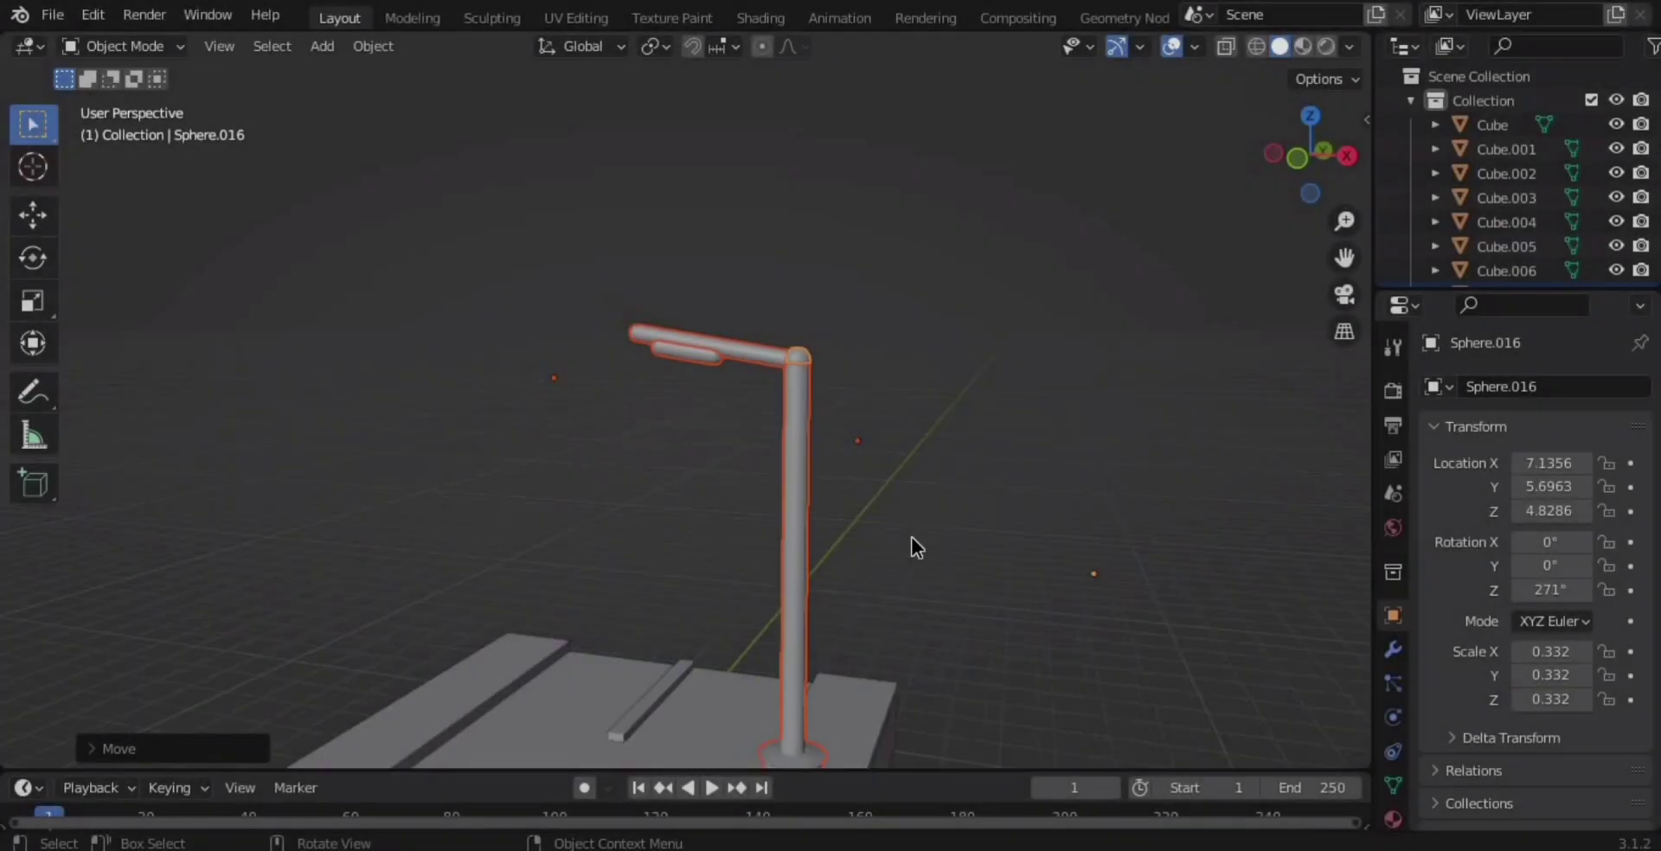
Duplicate the street lamp, move it across the road on X and rotate it to face the road.
{"action": "mouse_move", "coordinate": [912, 537]}
{"action": "middle_mouse_down"}
{"action": "mouse_move", "coordinate": [876, 498]}
{"action": "mouse_move", "coordinate": [887, 529]}
{"action": "middle_mouse_up"}
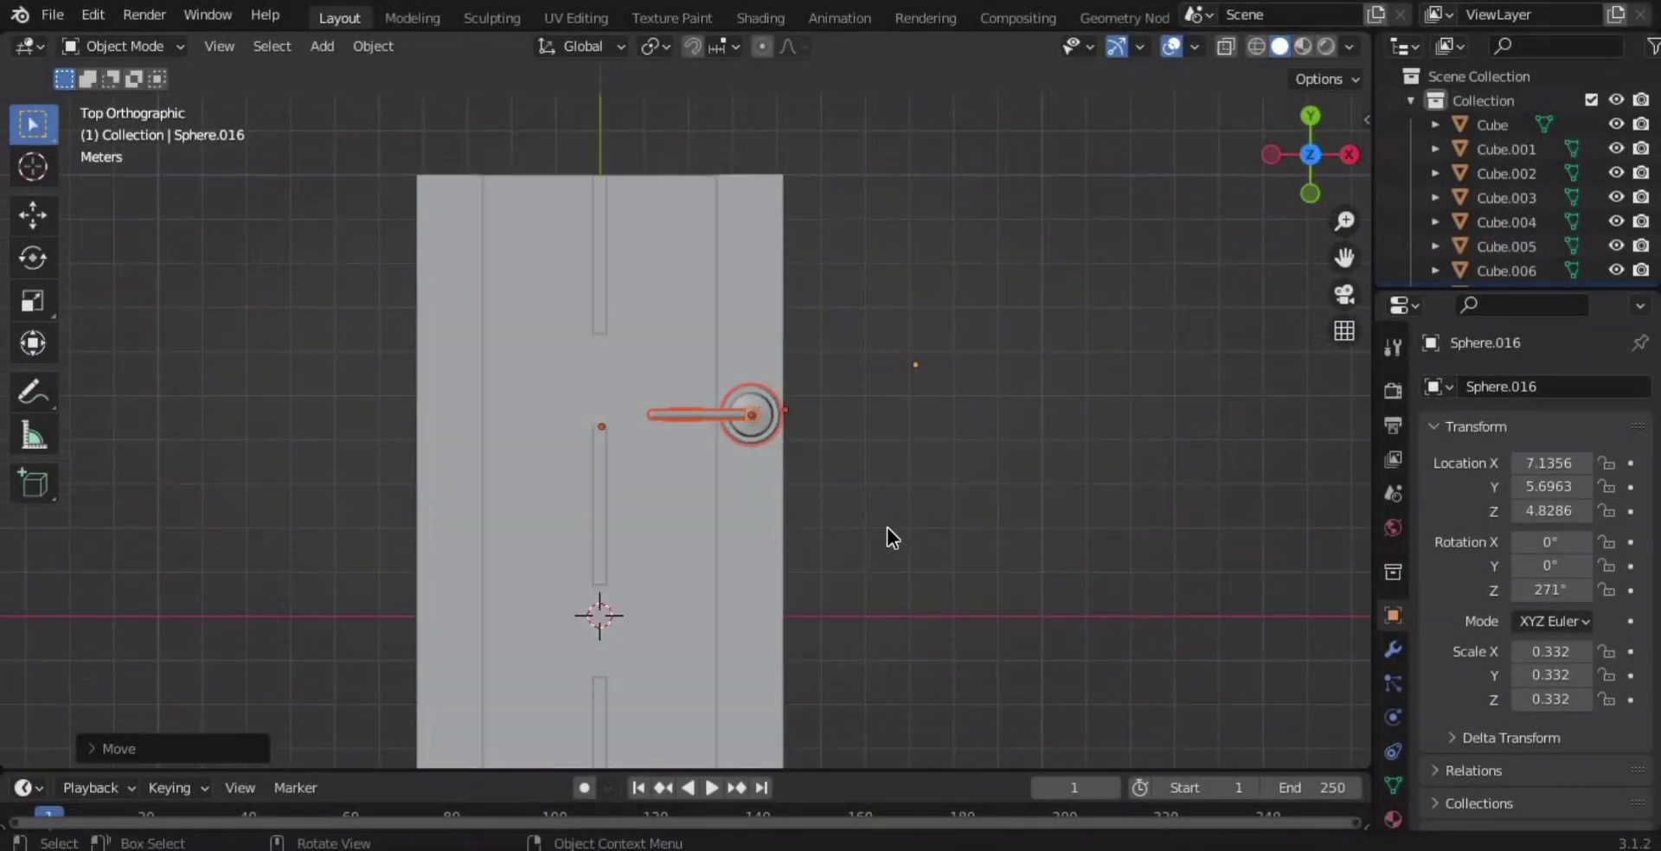
{"action": "key", "text": "ctrl+c"}
{"action": "key", "text": "ctrl+v"}
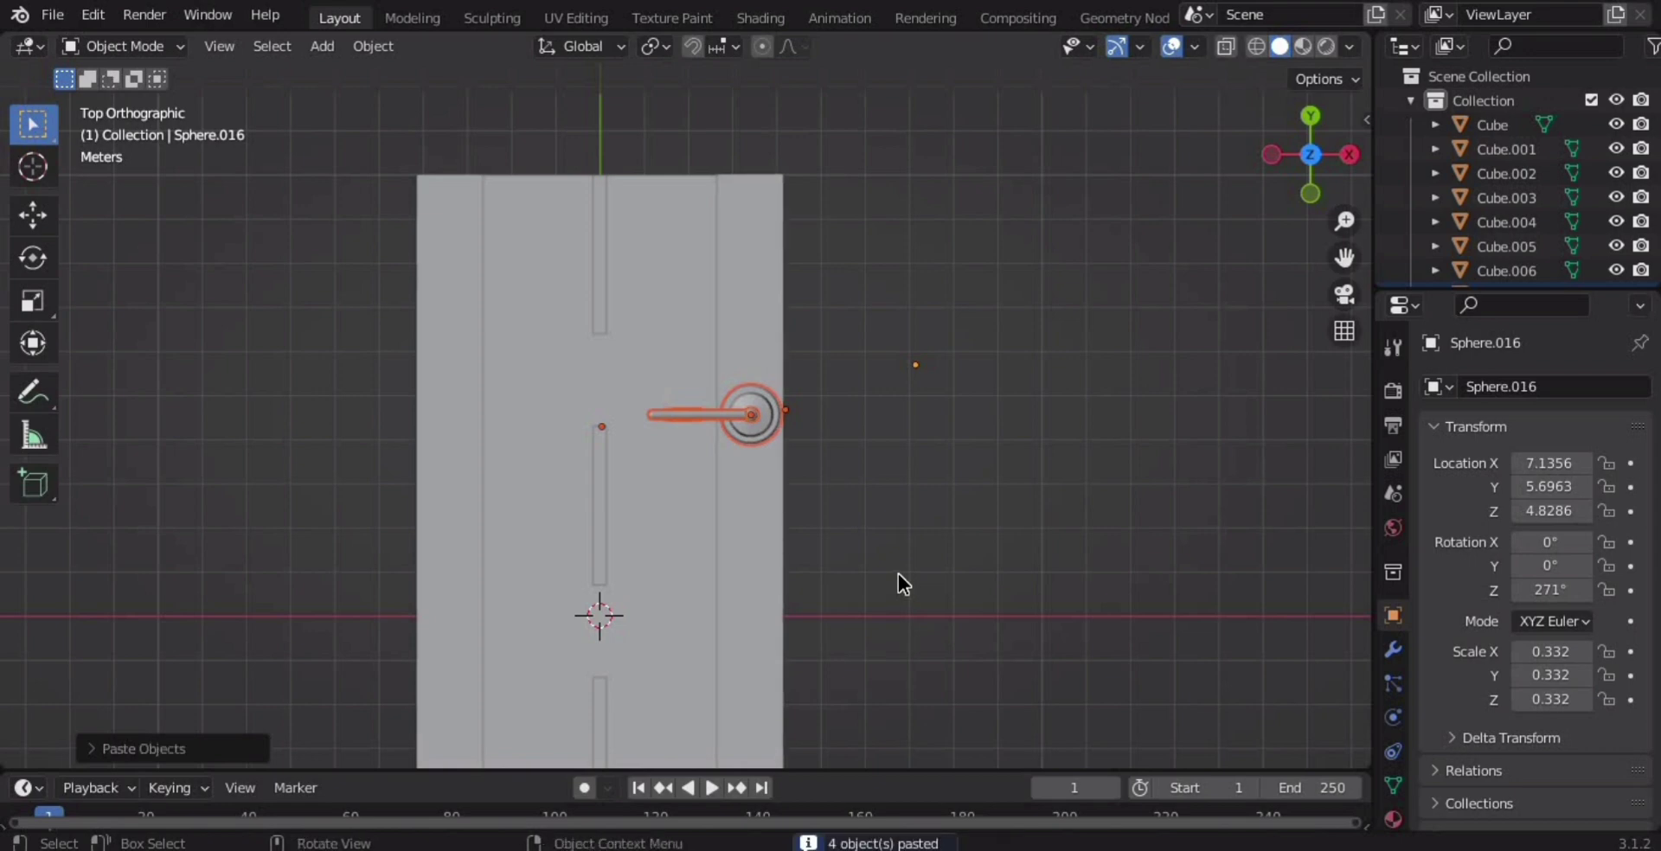
{"action": "key", "text": "g"}
{"action": "key", "text": "x"}
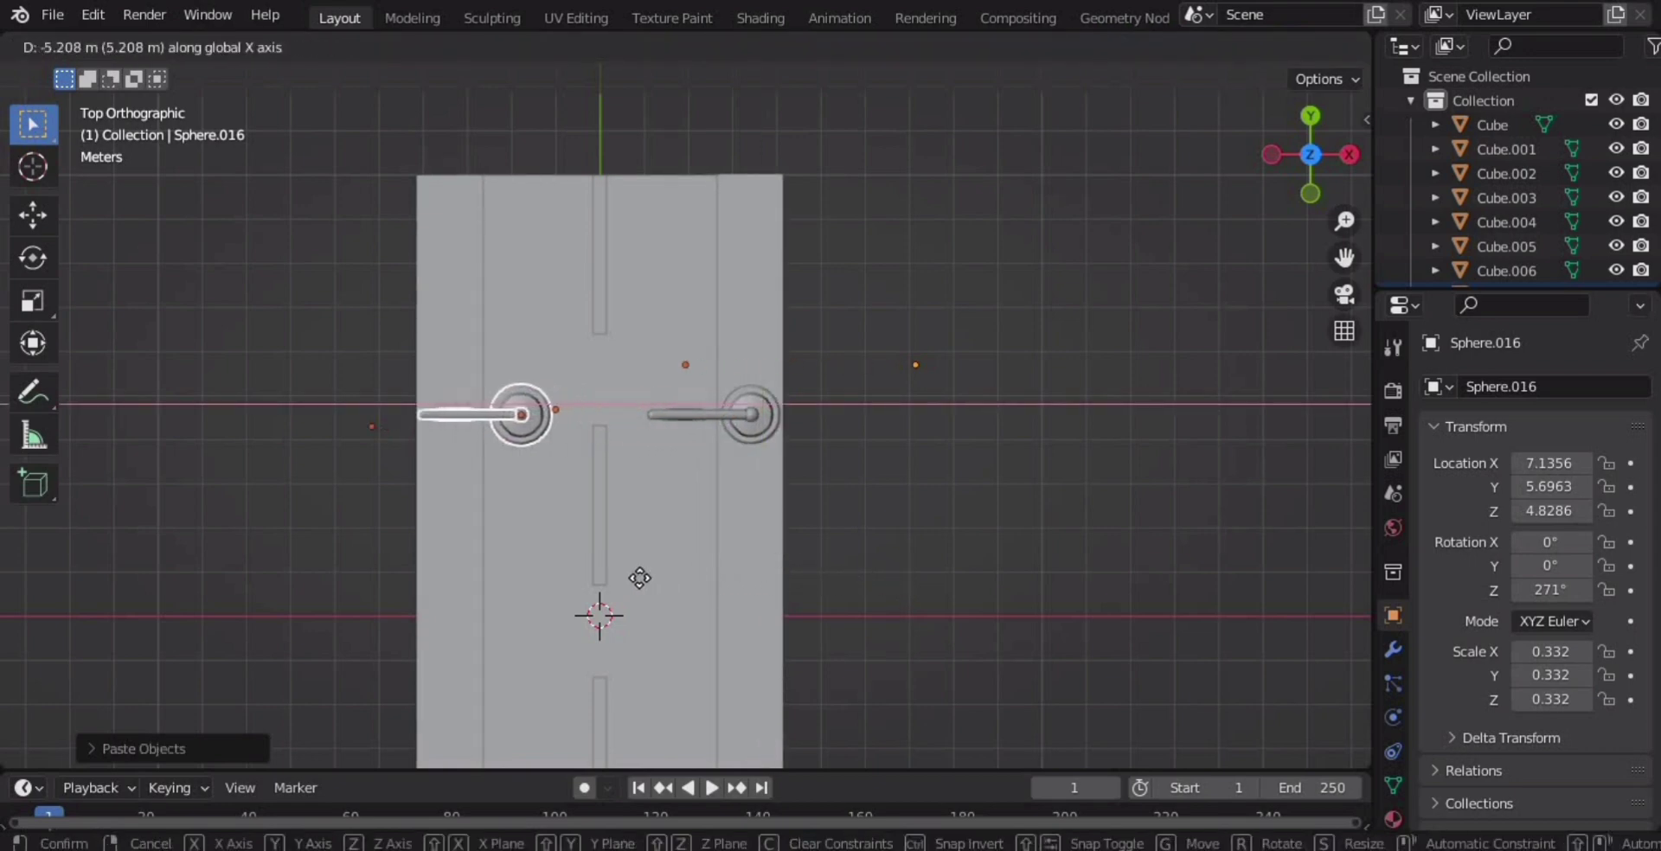
{"action": "left_click", "coordinate": [595, 584]}
{"action": "key", "text": "r"}
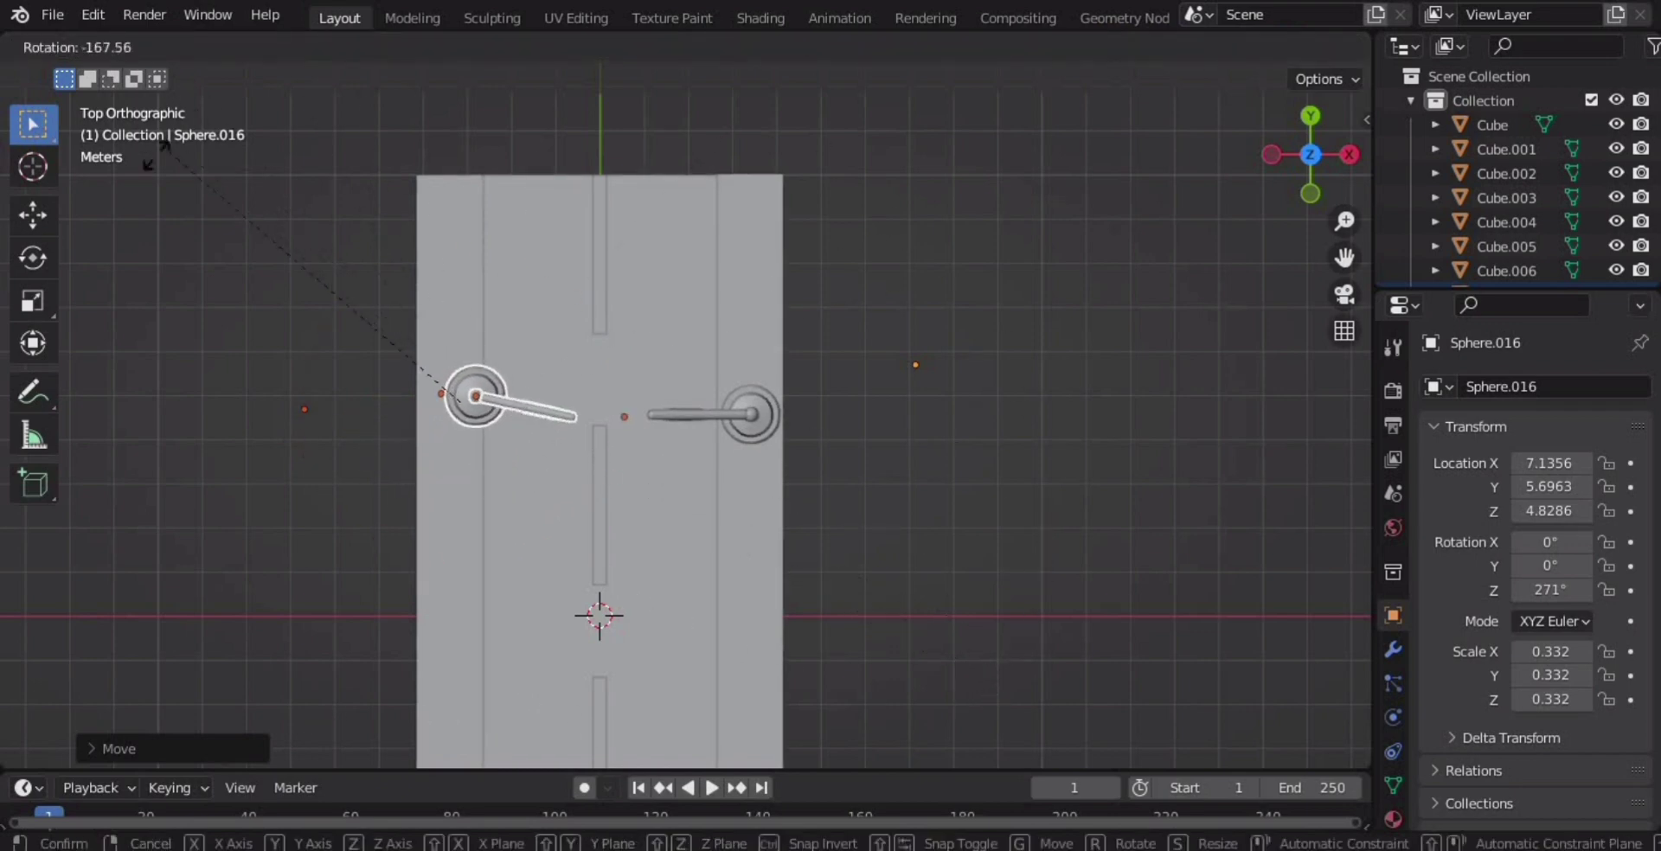
{"action": "left_click", "coordinate": [139, 230]}
Position the rotated lamp on the road's far-left edge, opposite the first lamp.
{"action": "scroll", "coordinate": [519, 516], "scroll_direction": "up", "scroll_amount": 4}
{"action": "middle_click_drag", "start_coordinate": [519, 515], "coordinate": [686, 533], "text": "shift"}
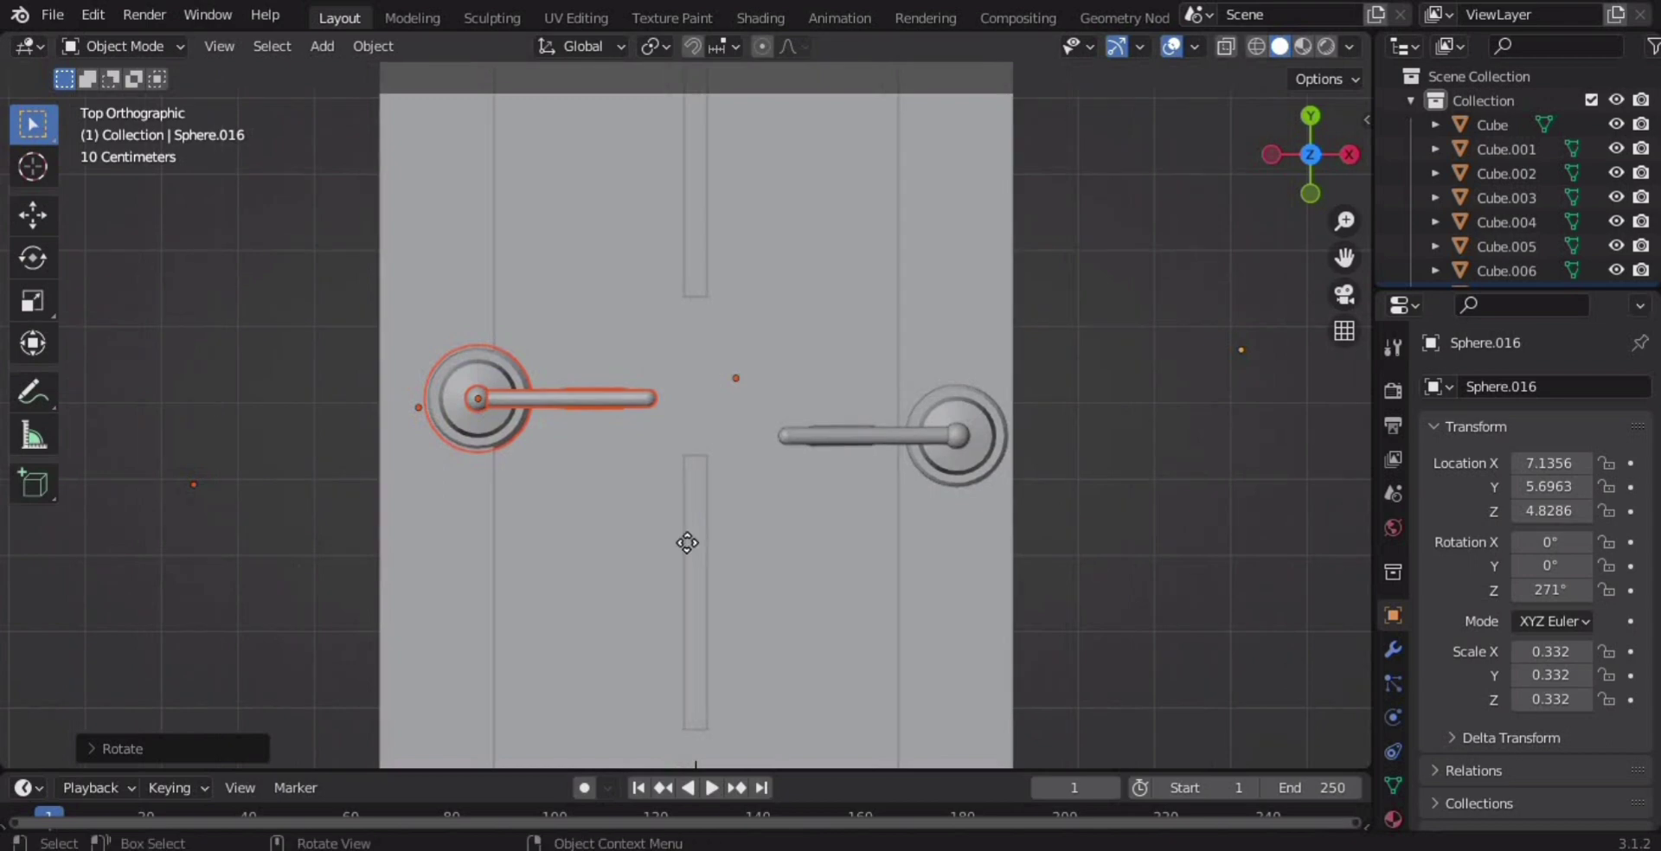
{"action": "key", "text": "g"}
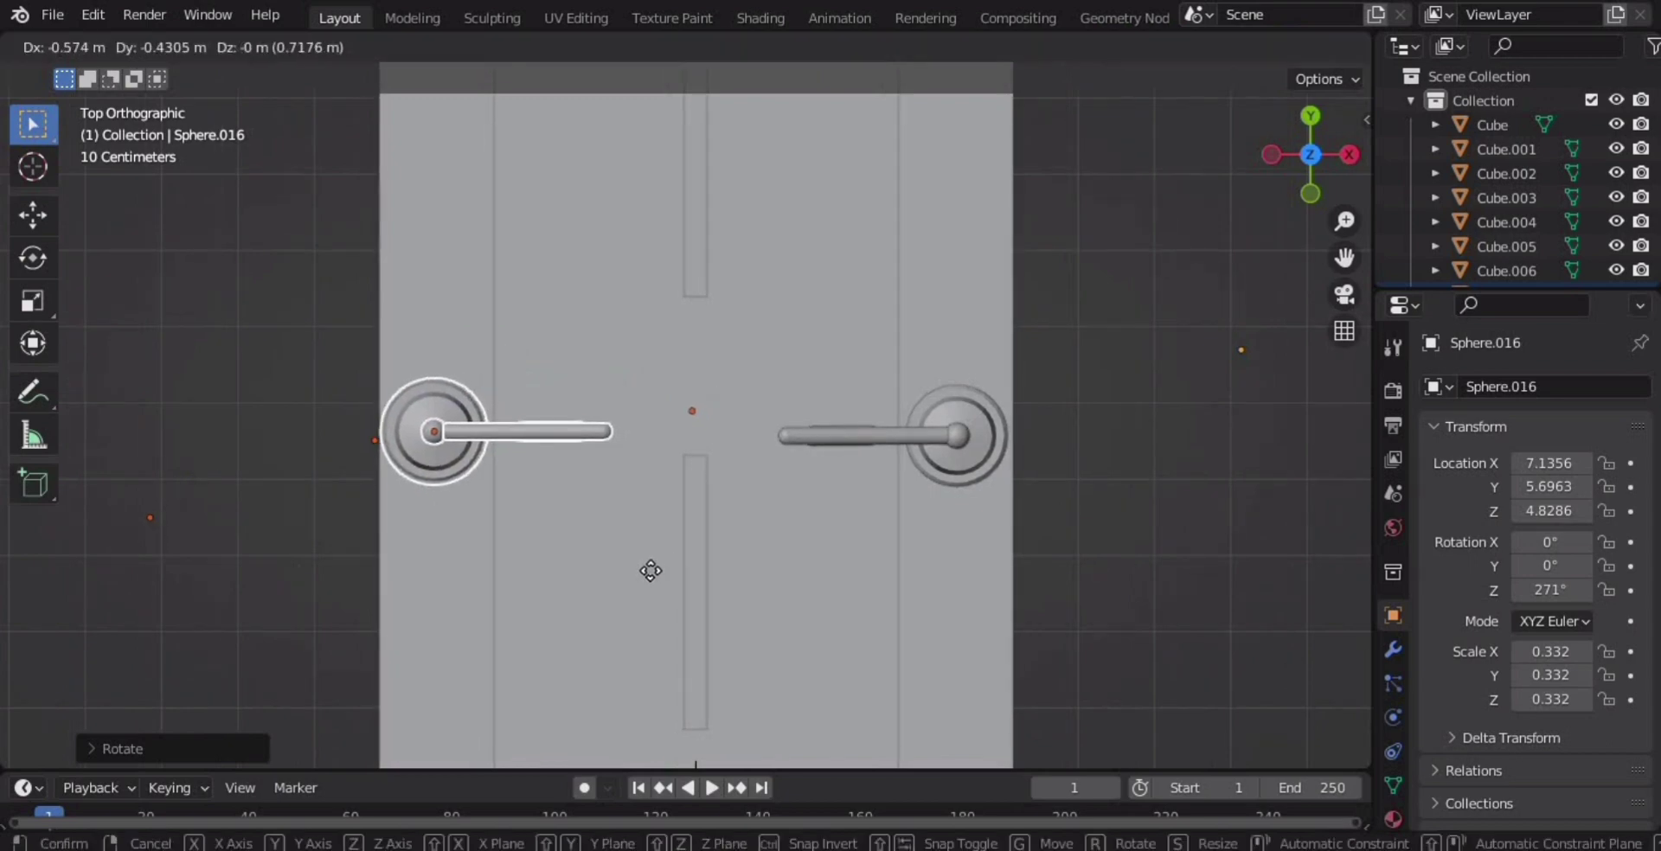
{"action": "left_click", "coordinate": [651, 571]}
{"action": "scroll", "coordinate": [715, 575], "scroll_direction": "down", "scroll_amount": 4}
{"action": "middle_click_drag", "start_coordinate": [874, 624], "coordinate": [838, 533]}
{"action": "middle_click_drag", "start_coordinate": [880, 610], "coordinate": [863, 554]}
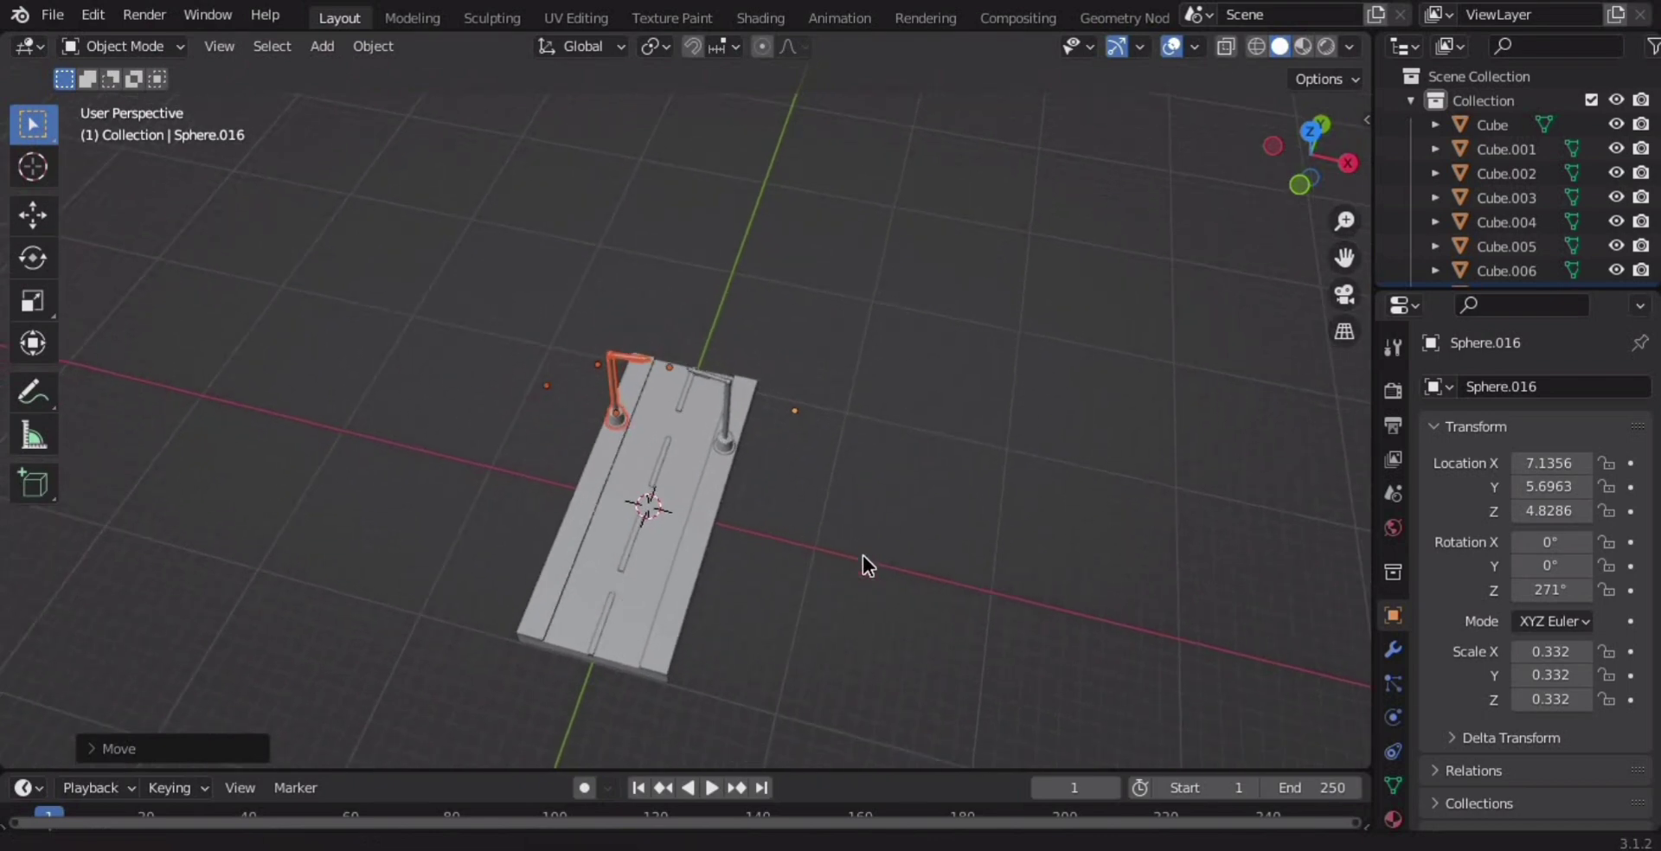
{"action": "key", "text": "KP_7"}
Copy and paste the placed lamp to start a third lamp.
{"action": "scroll", "coordinate": [790, 528], "scroll_direction": "up", "scroll_amount": 5}
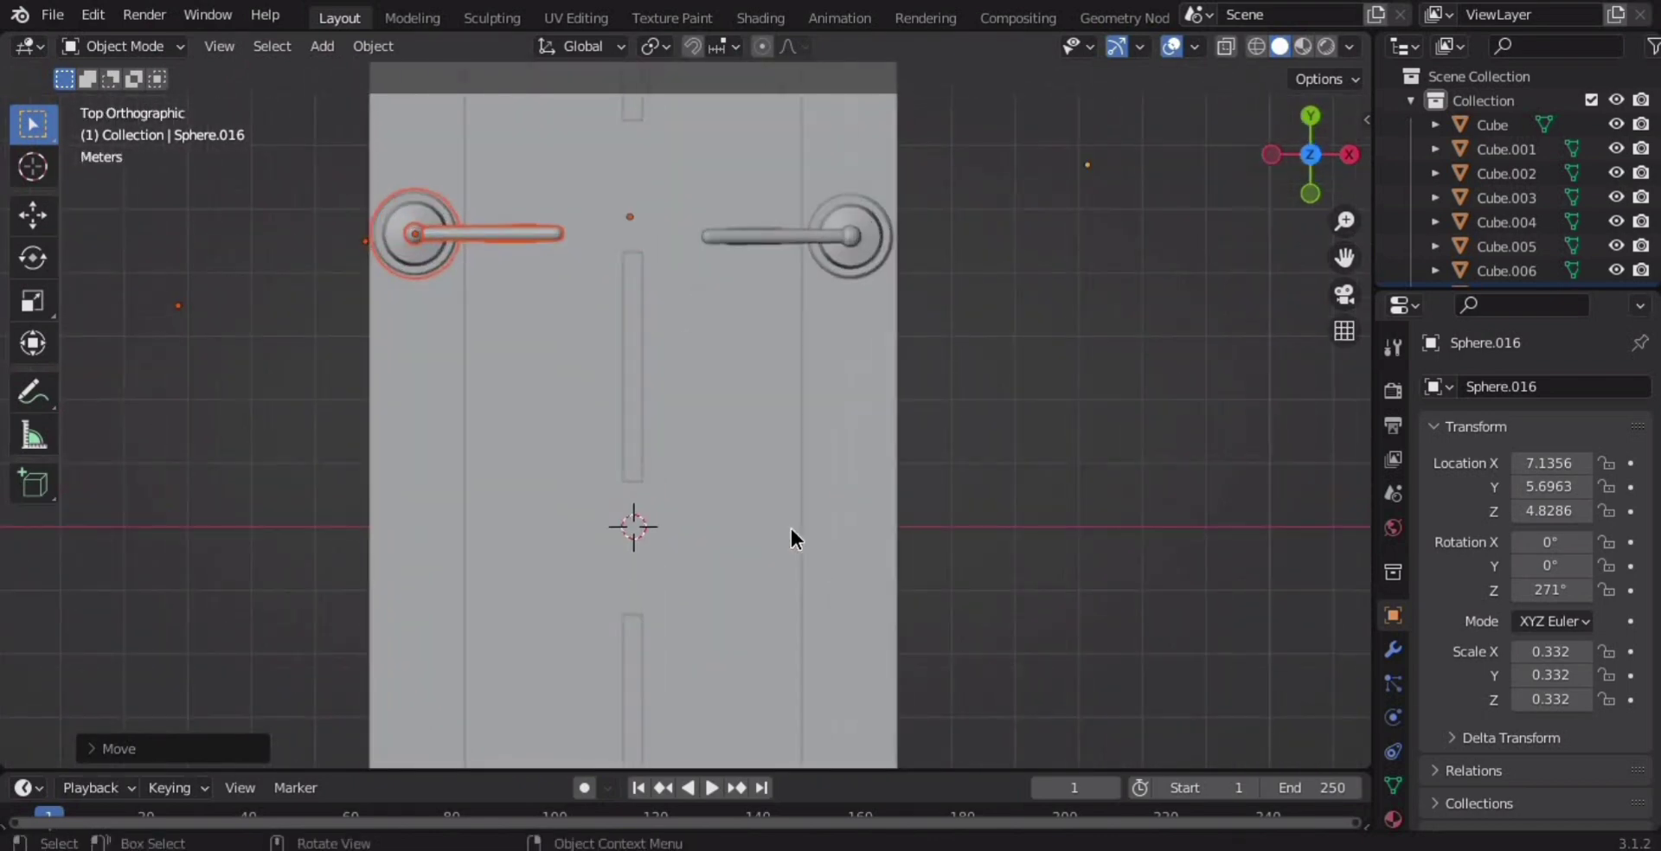
{"action": "scroll", "coordinate": [814, 532], "scroll_direction": "down", "scroll_amount": 4}
{"action": "middle_click_drag", "start_coordinate": [823, 534], "coordinate": [843, 524], "text": "shift"}
{"action": "scroll", "coordinate": [836, 538], "scroll_direction": "up", "scroll_amount": 1}
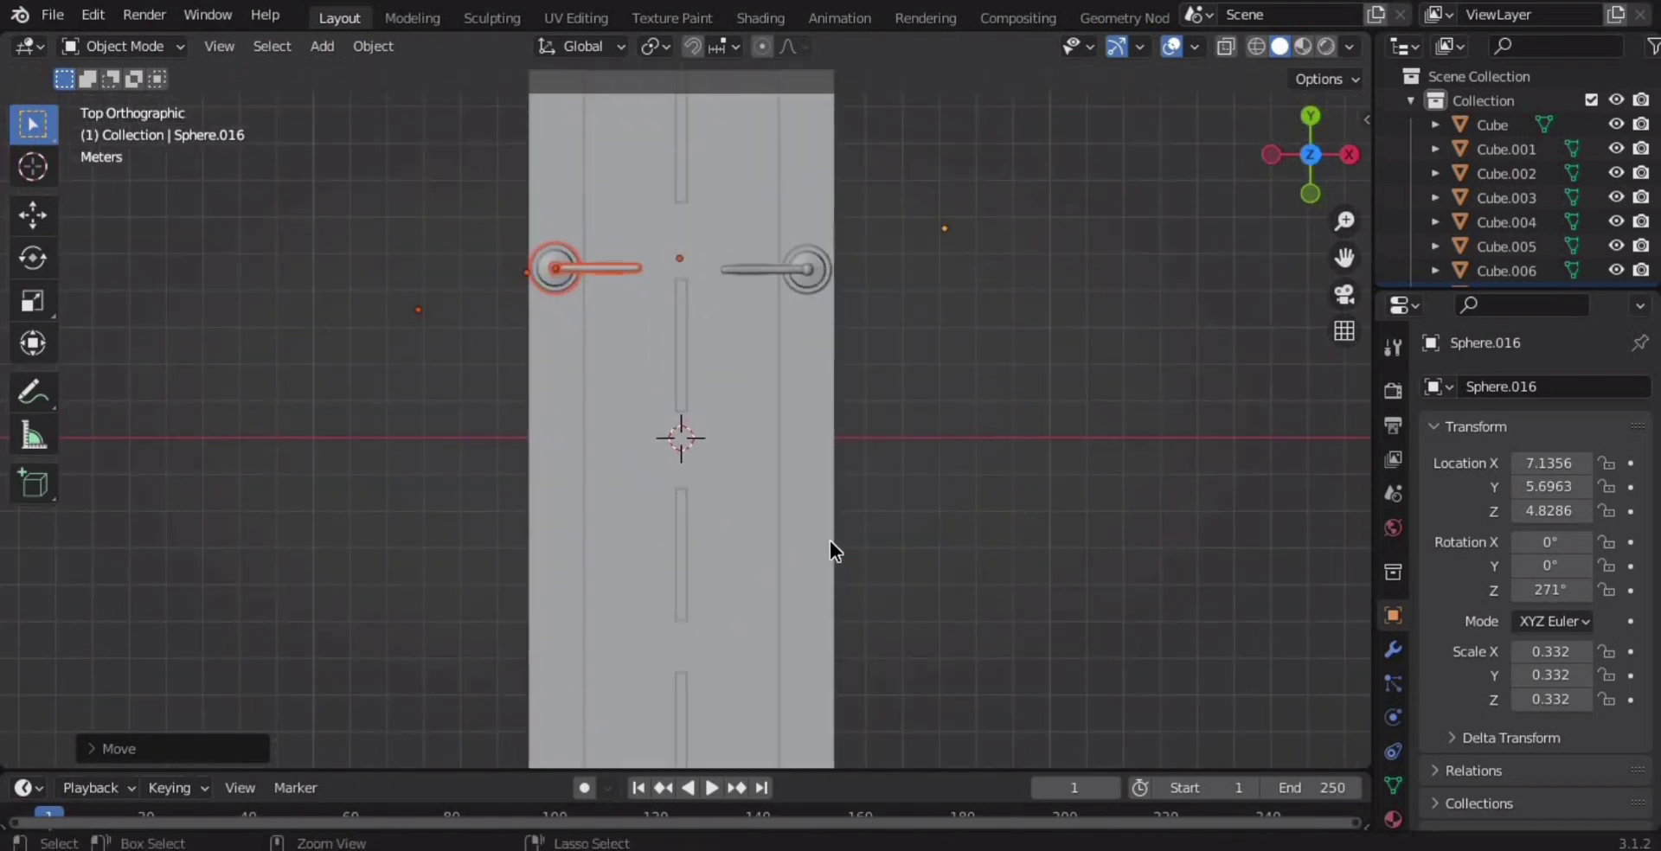
{"action": "key", "text": "ctrl+c"}
{"action": "key", "text": "ctrl+v"}
Slide the pasted lamp along Y to the near end of the road.
{"action": "key", "text": "g"}
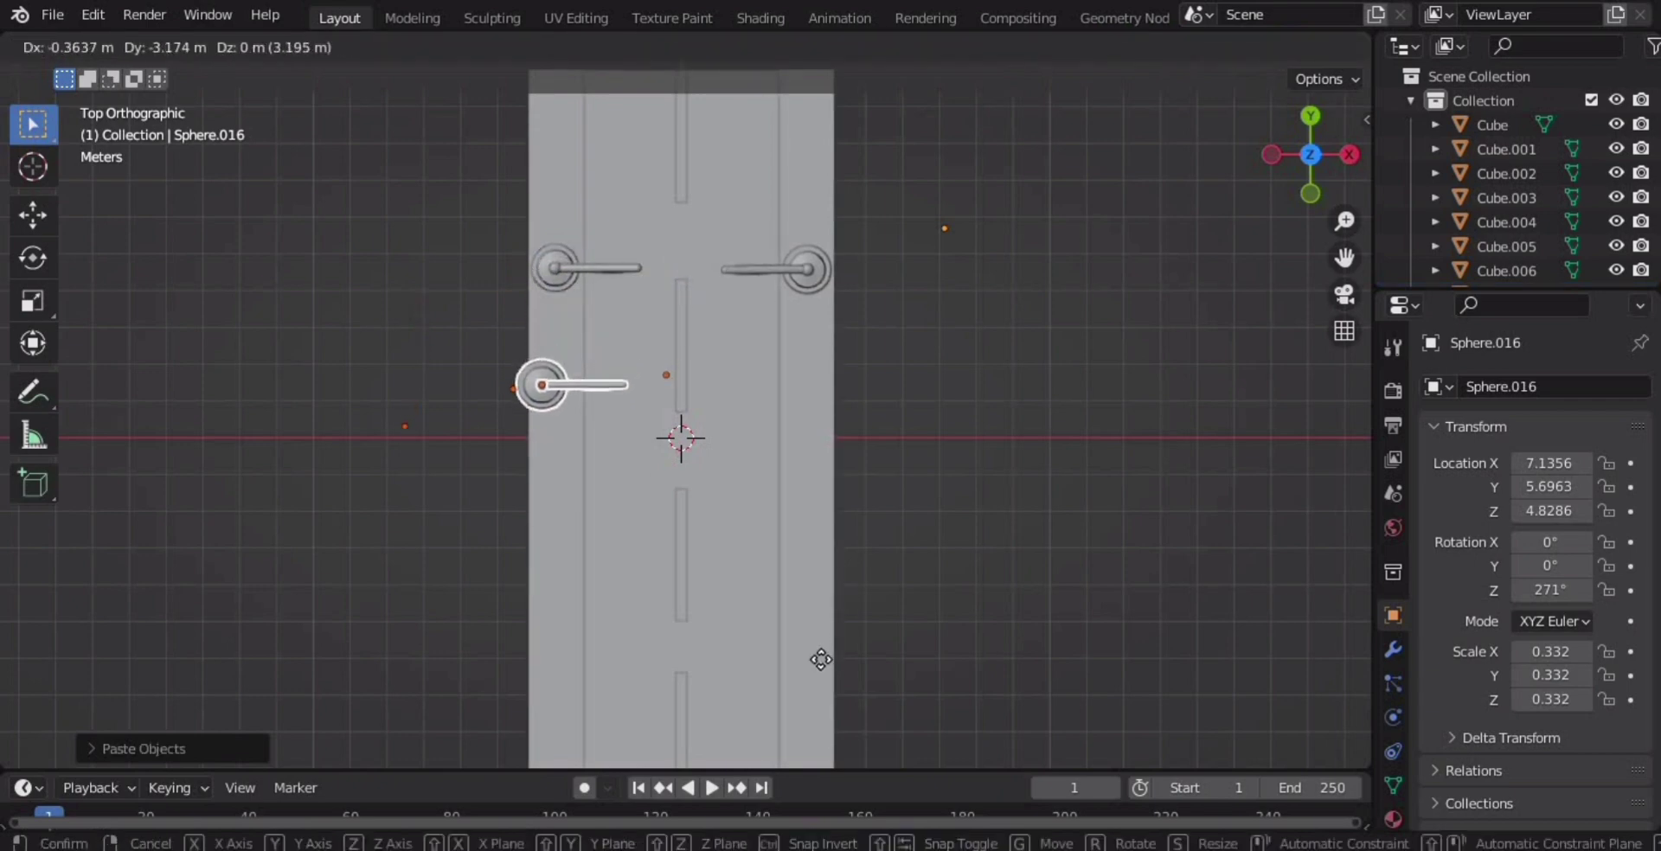
{"action": "key", "text": "y"}
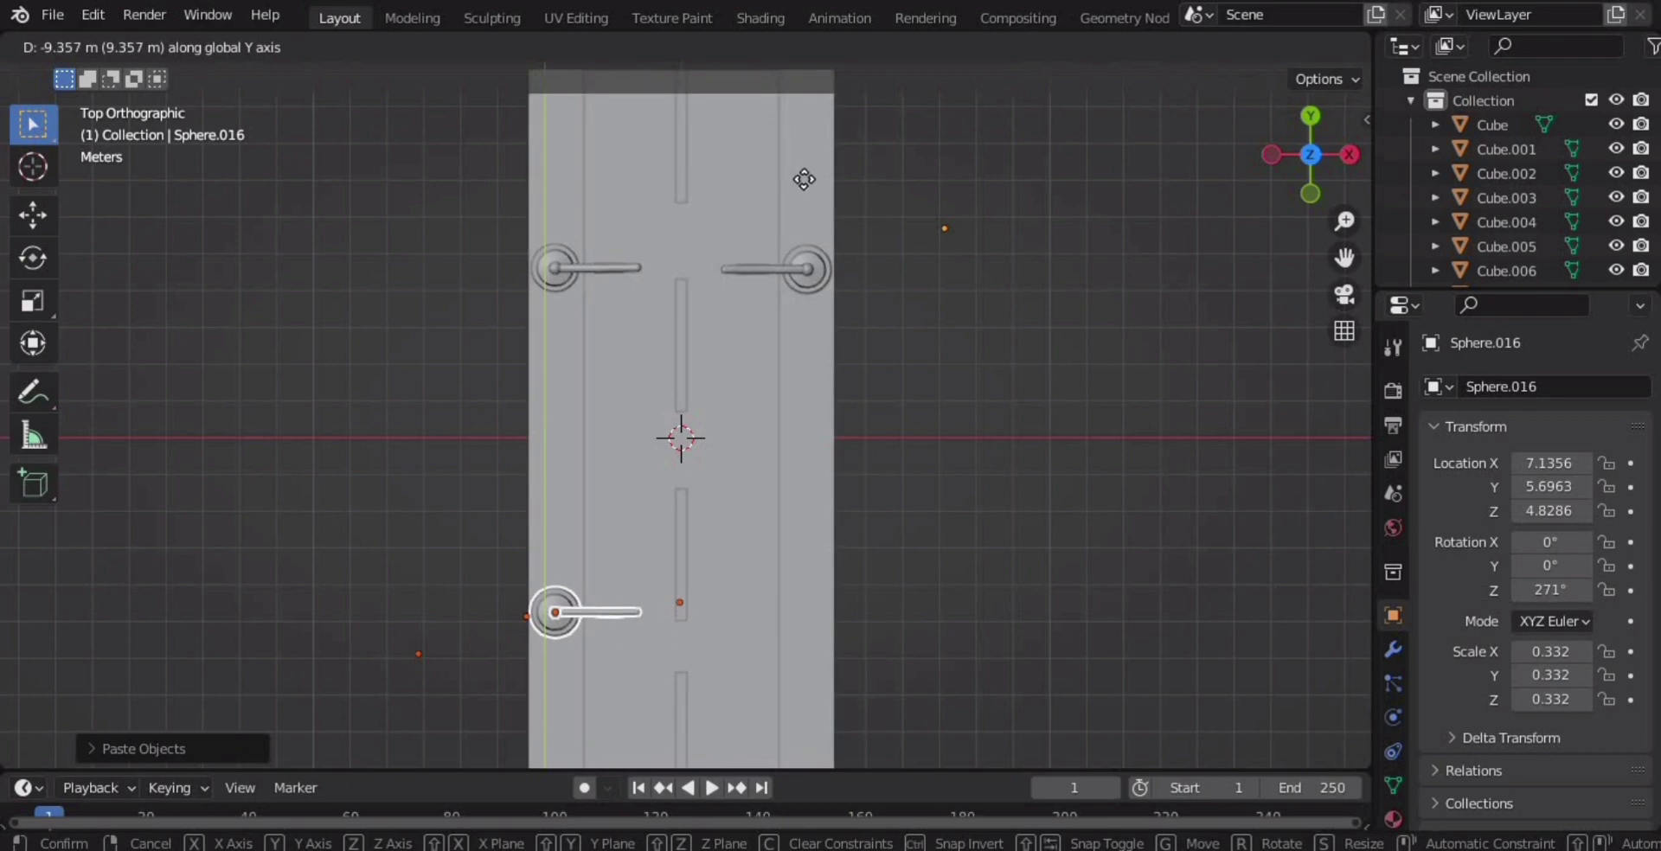
{"action": "left_click", "coordinate": [805, 174]}
{"action": "scroll", "coordinate": [881, 377], "scroll_direction": "down", "scroll_amount": 2}
{"action": "scroll", "coordinate": [900, 576], "scroll_direction": "up", "scroll_amount": 1}
{"action": "middle_click_drag", "start_coordinate": [901, 576], "coordinate": [905, 497], "text": "shift"}
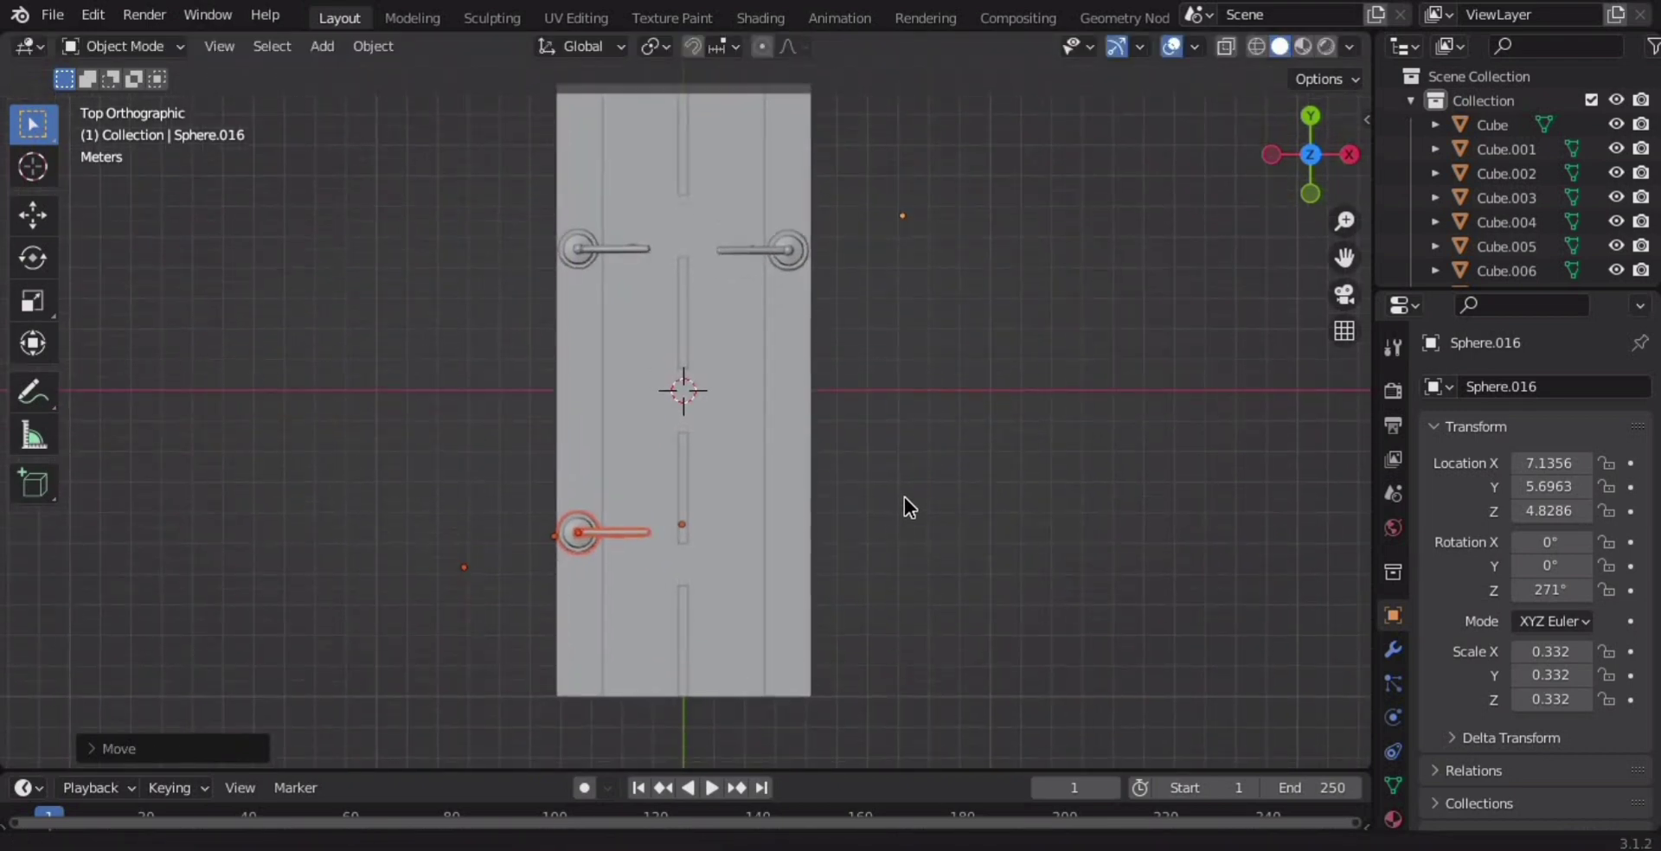
{"action": "scroll", "coordinate": [909, 469], "scroll_direction": "up", "scroll_amount": 3}
{"action": "scroll", "coordinate": [909, 481], "scroll_direction": "down", "scroll_amount": 1}
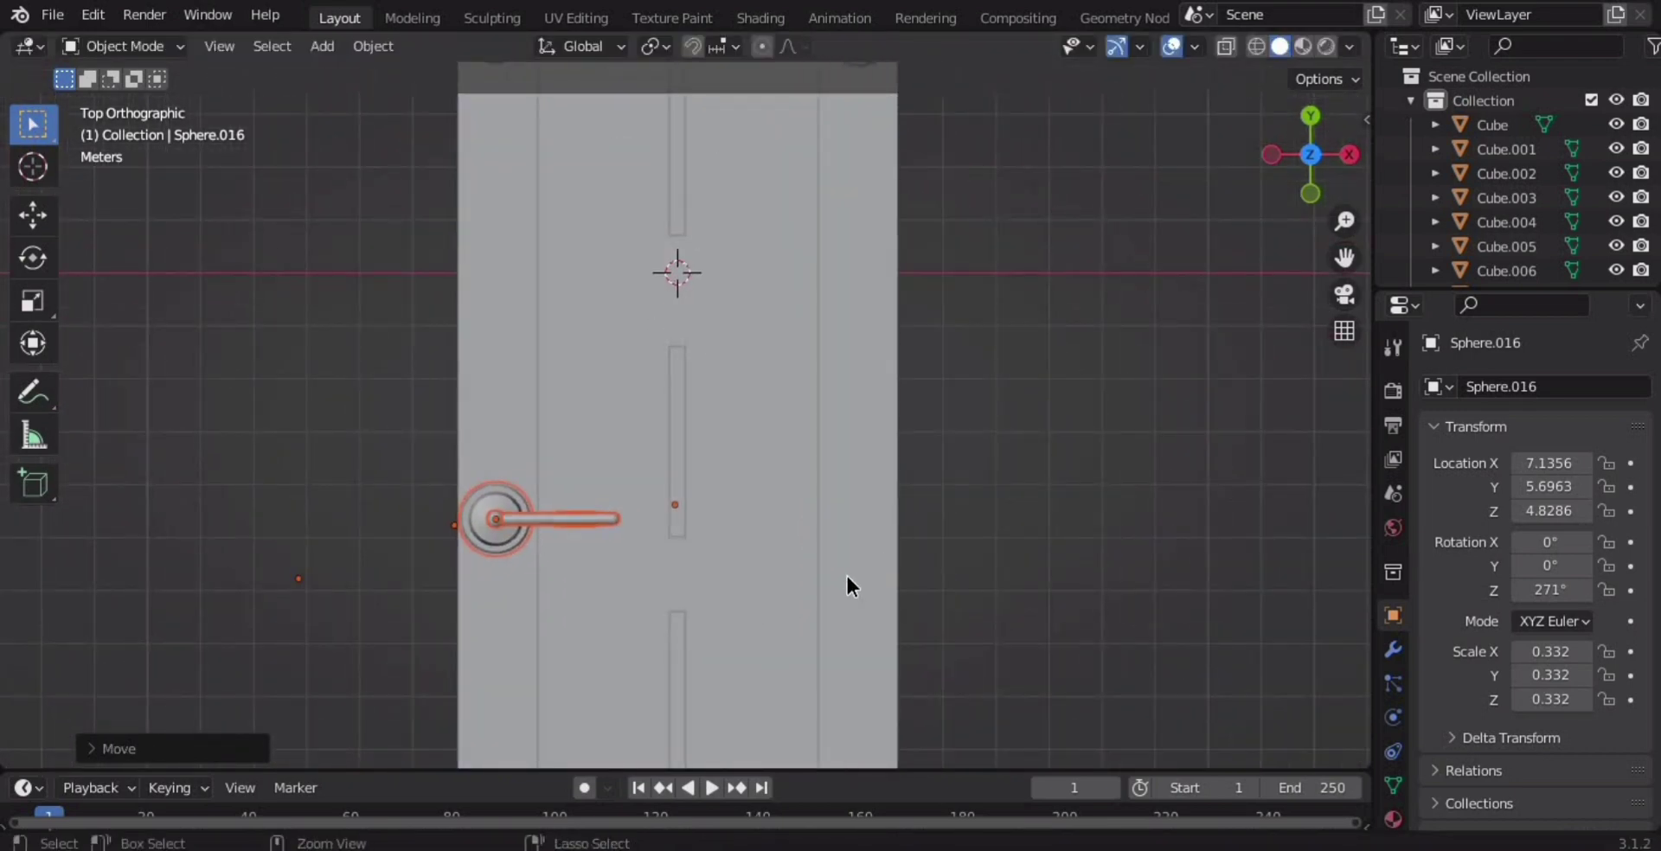
Paste a fourth lamp, turn it 180° and place it on the right edge opposite the near-left lamp.
{"action": "key", "text": "ctrl+c"}
{"action": "key", "text": "ctrl+v"}
{"action": "key", "text": "g"}
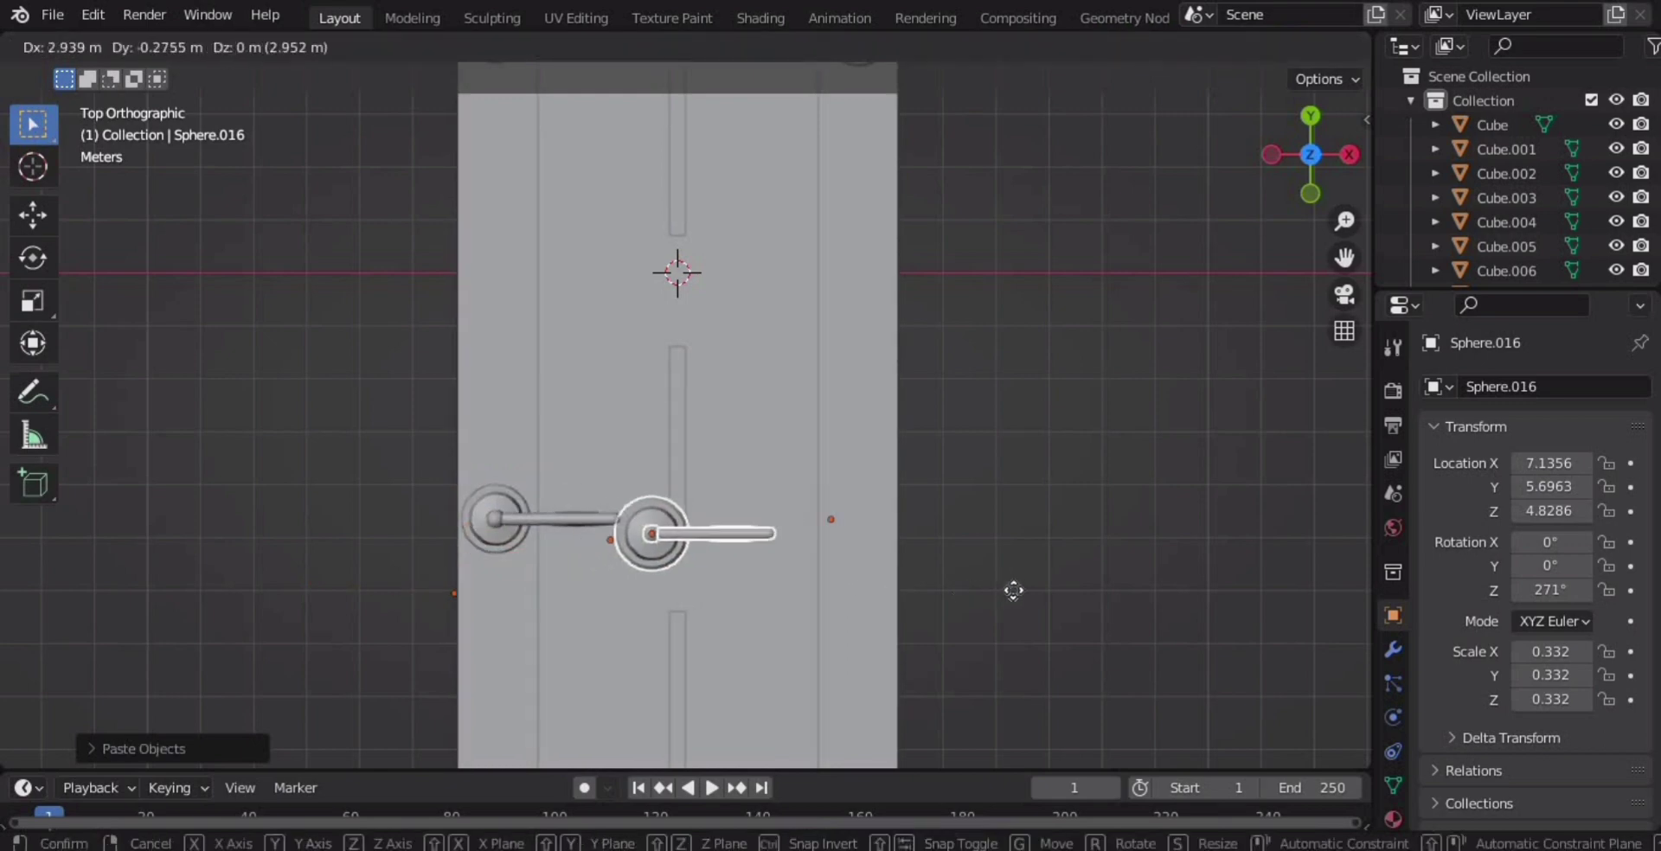
{"action": "left_click", "coordinate": [1215, 580]}
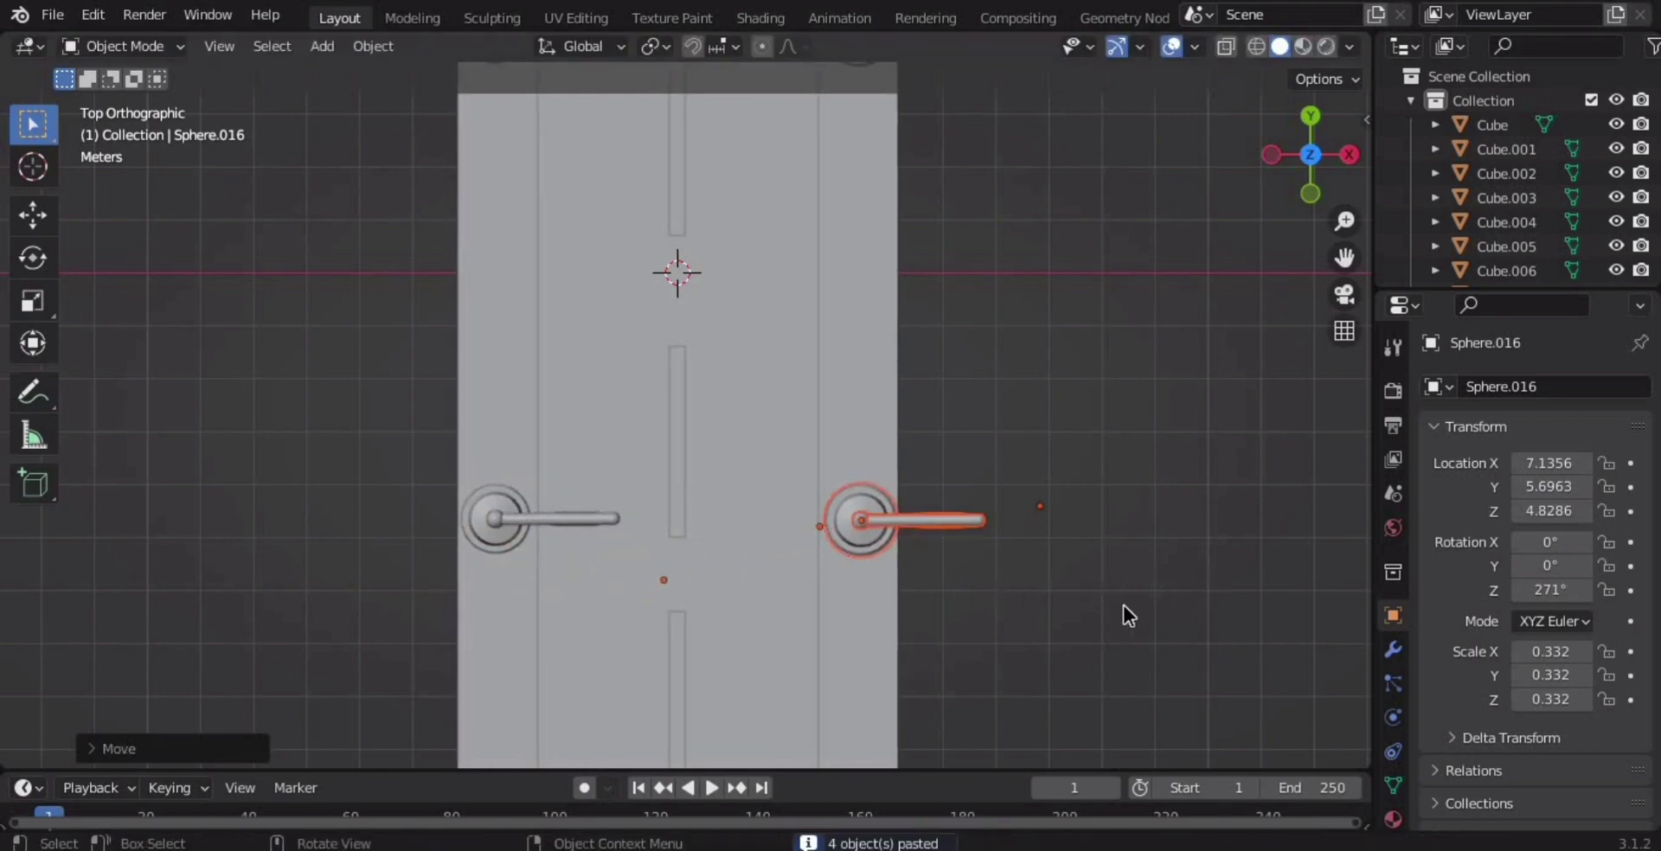
{"action": "key", "text": "r"}
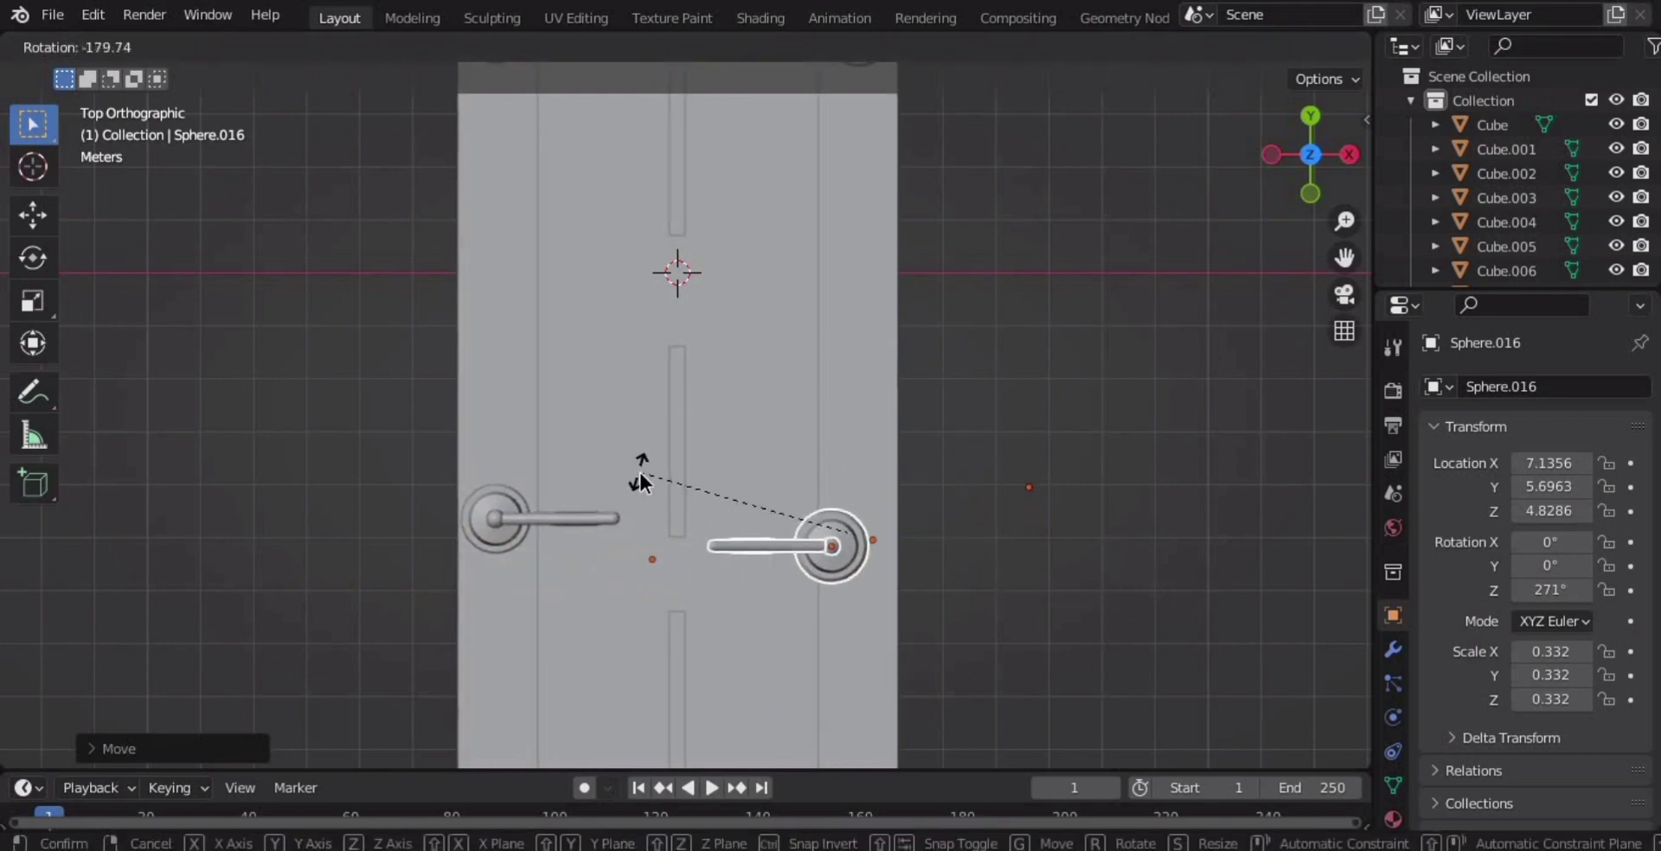
{"action": "left_click", "coordinate": [641, 476]}
{"action": "key", "text": "g"}
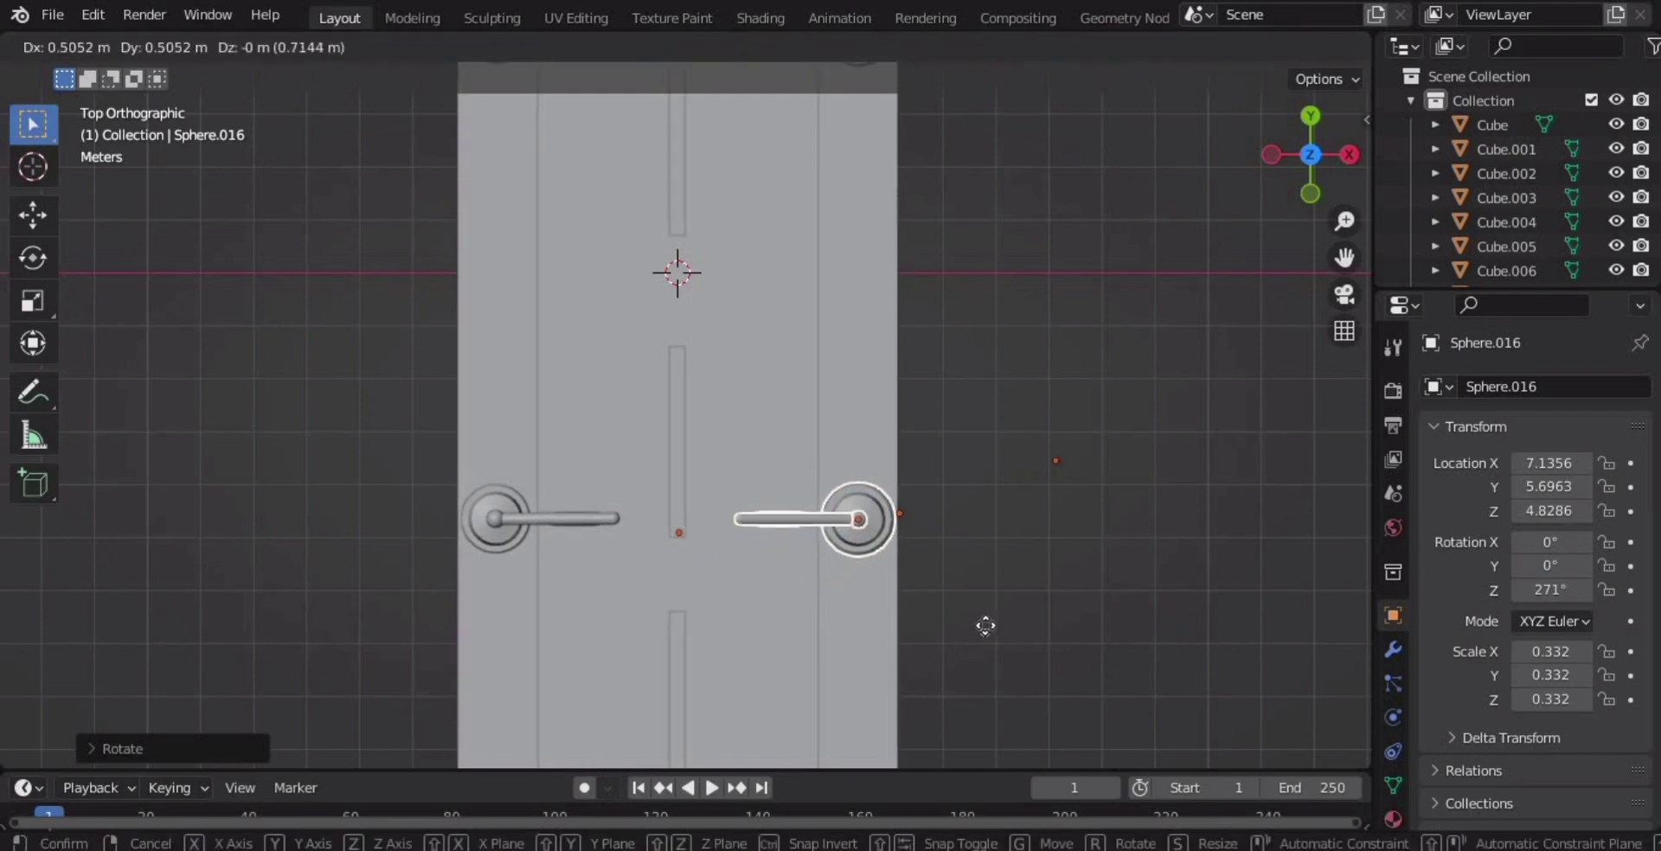
{"action": "left_click", "coordinate": [988, 625]}
{"action": "scroll", "coordinate": [1000, 626], "scroll_direction": "down", "scroll_amount": 3}
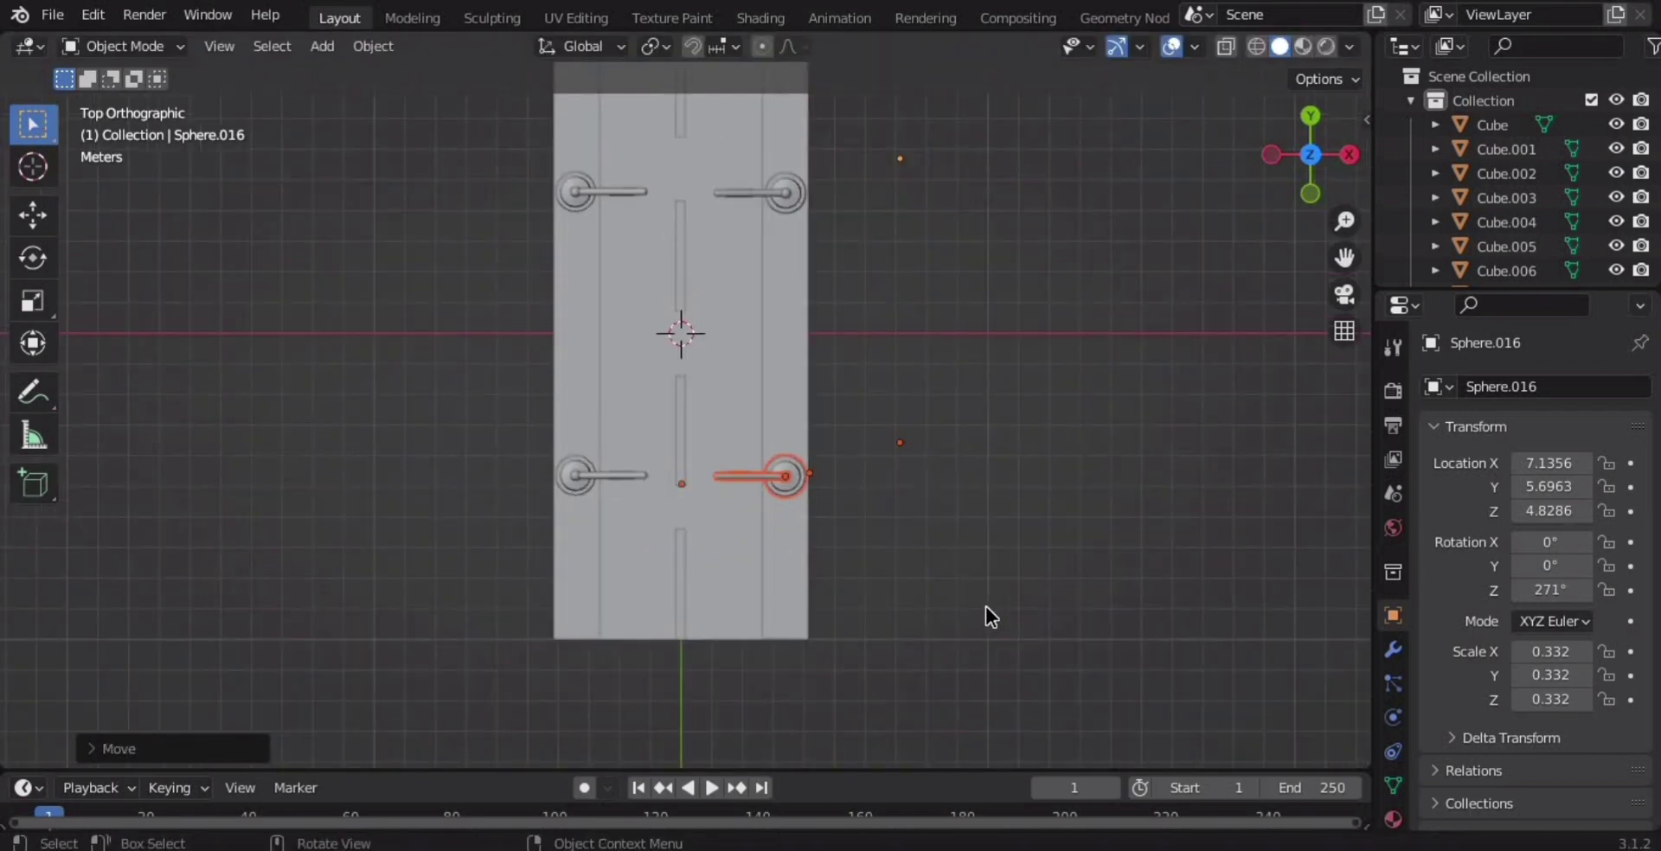
{"action": "mouse_move", "coordinate": [985, 606]}
{"action": "middle_mouse_down"}
{"action": "mouse_move", "coordinate": [915, 506]}
{"action": "mouse_move", "coordinate": [988, 520]}
{"action": "mouse_move", "coordinate": [1019, 550]}
{"action": "mouse_move", "coordinate": [1002, 476]}
{"action": "mouse_move", "coordinate": [1051, 581]}
{"action": "middle_mouse_up"}
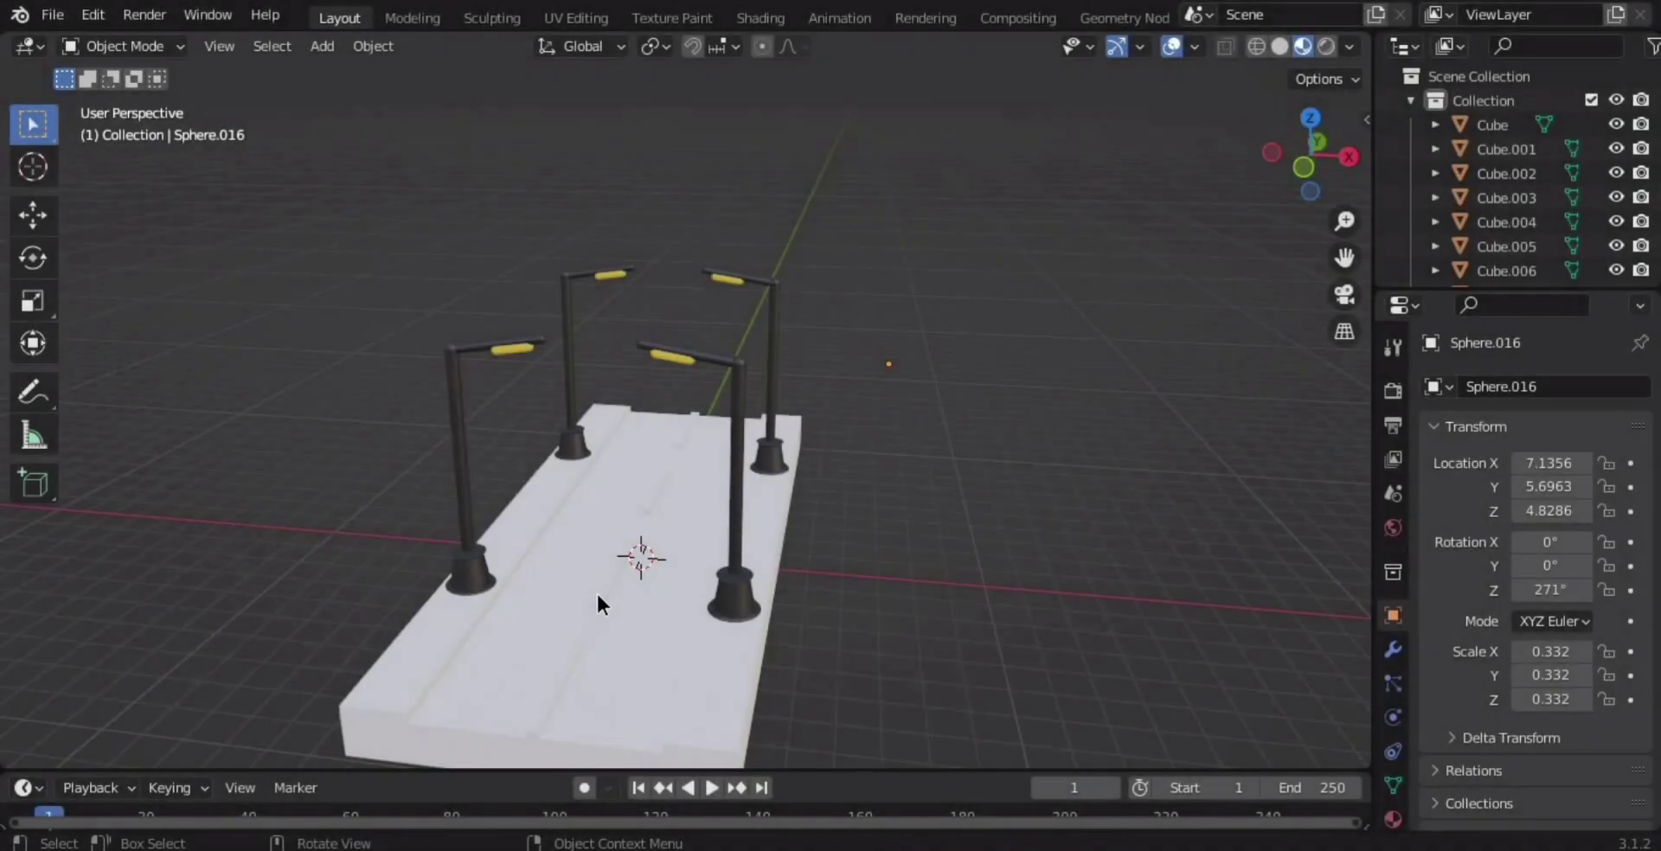
Add a new material to the lane dash Cube.005.
{"action": "left_click", "coordinate": [597, 595]}
{"action": "left_click", "coordinate": [1393, 819]}
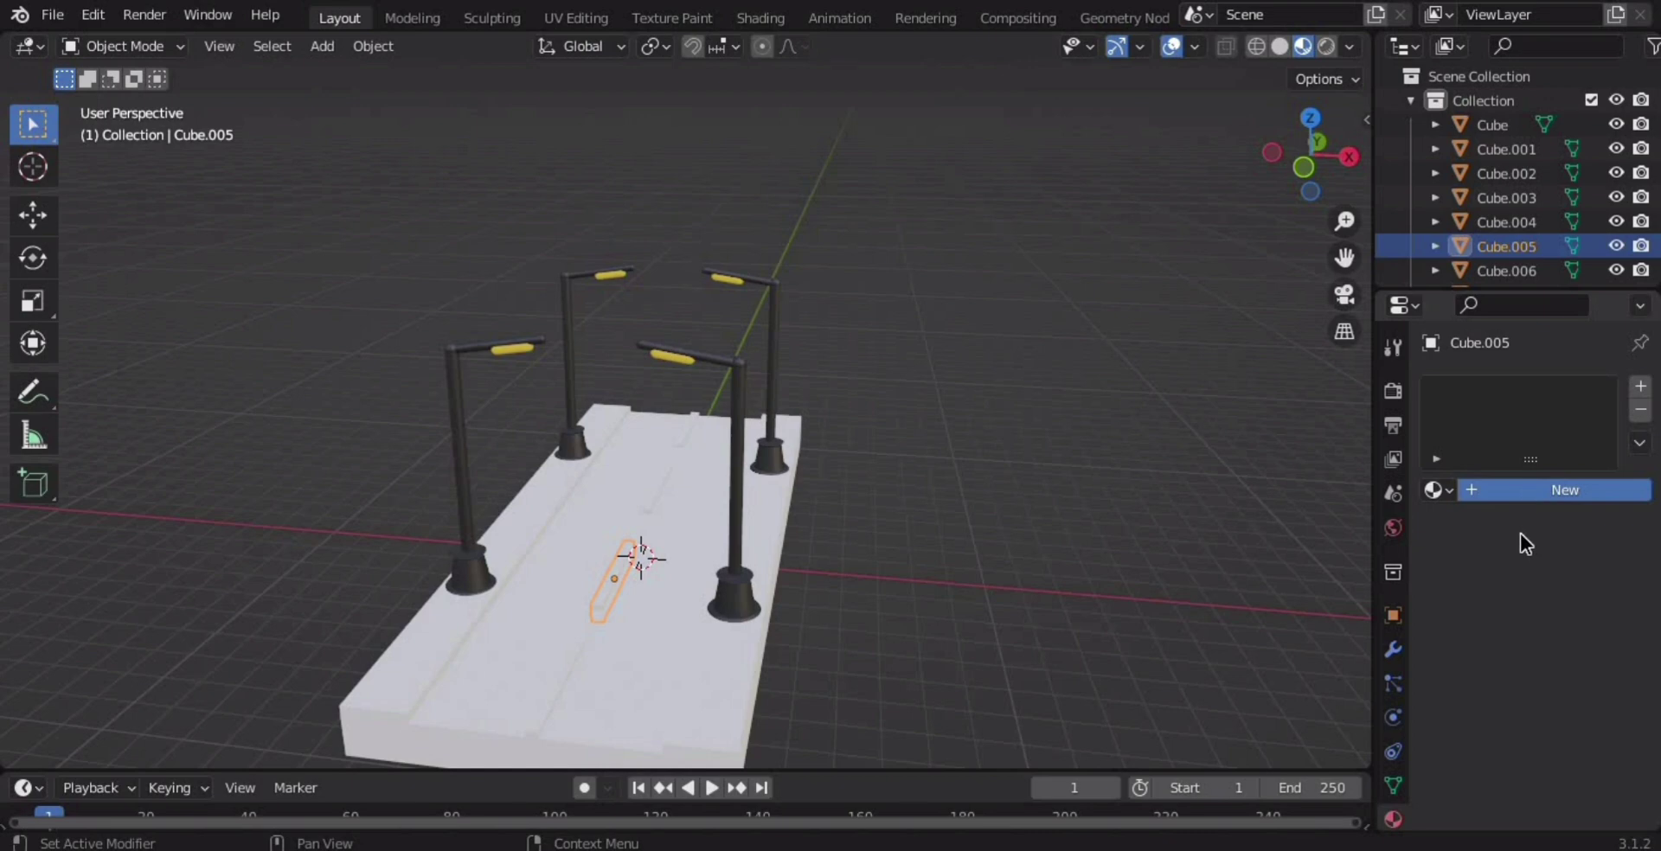
{"action": "left_click", "coordinate": [1538, 500]}
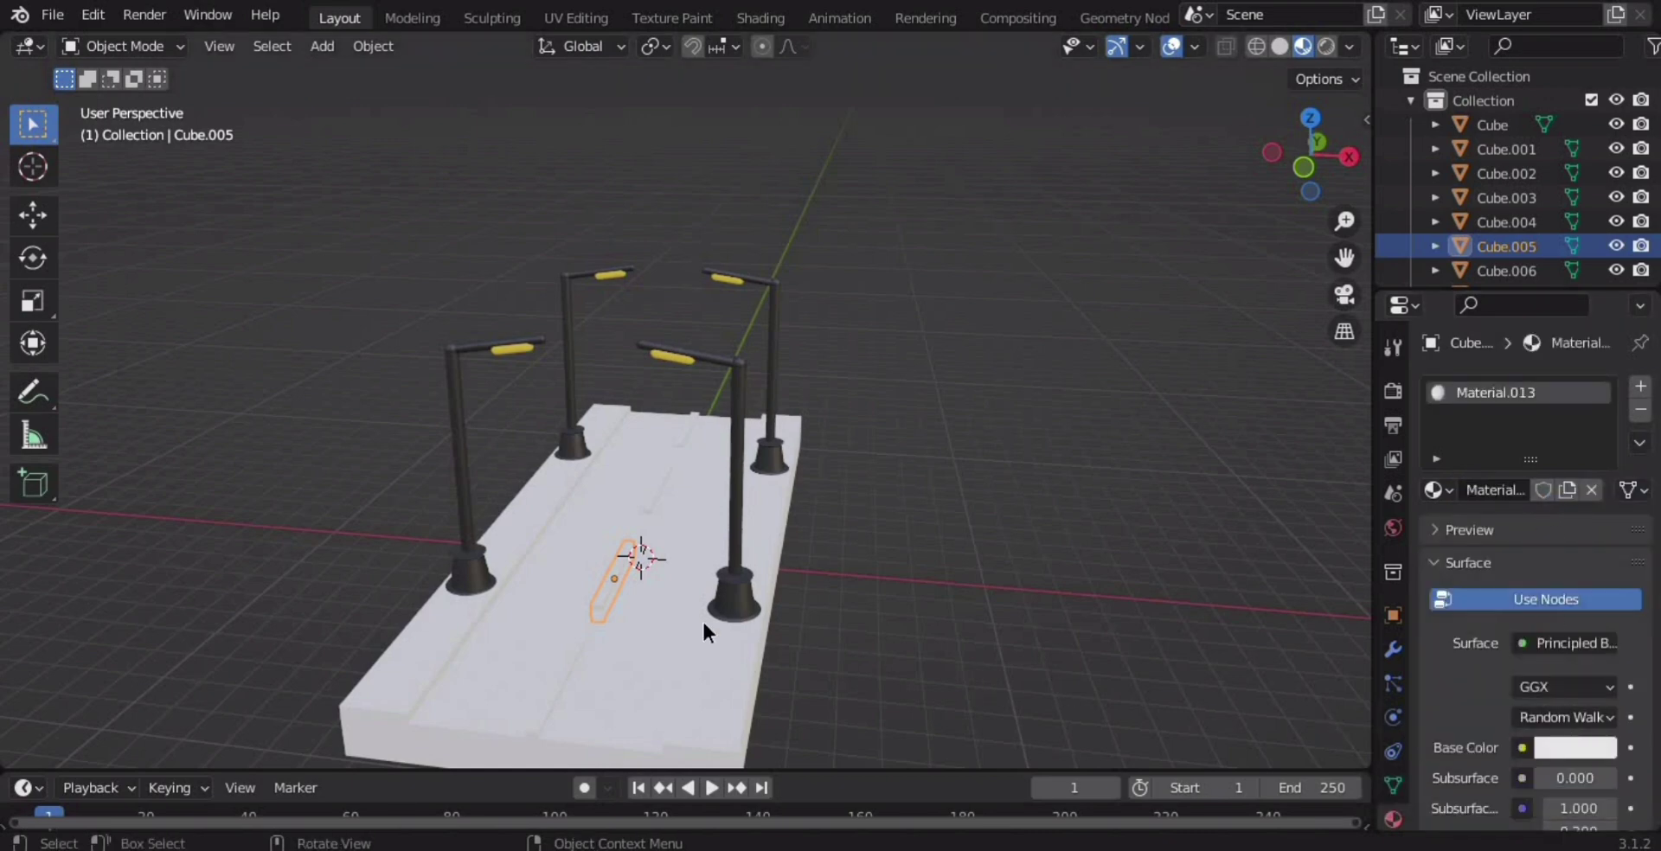
Give the road base Cube a new material with a black base colour.
{"action": "left_click", "coordinate": [665, 588]}
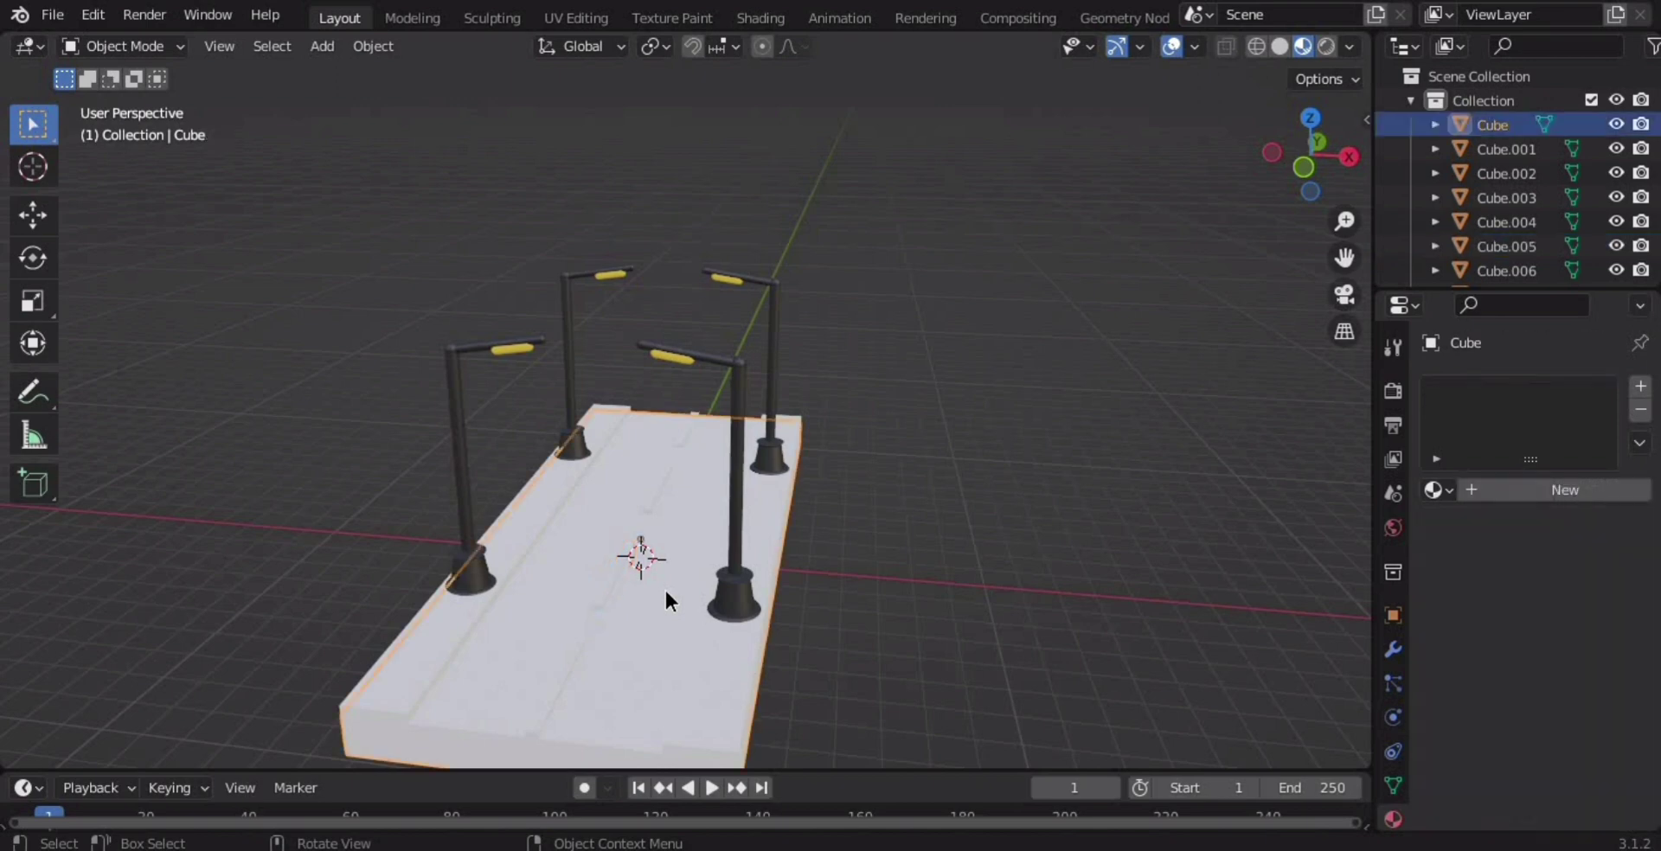
{"action": "left_click", "coordinate": [1528, 490]}
{"action": "left_click", "coordinate": [1554, 746]}
{"action": "left_click_drag", "start_coordinate": [1565, 686], "coordinate": [1432, 686]}
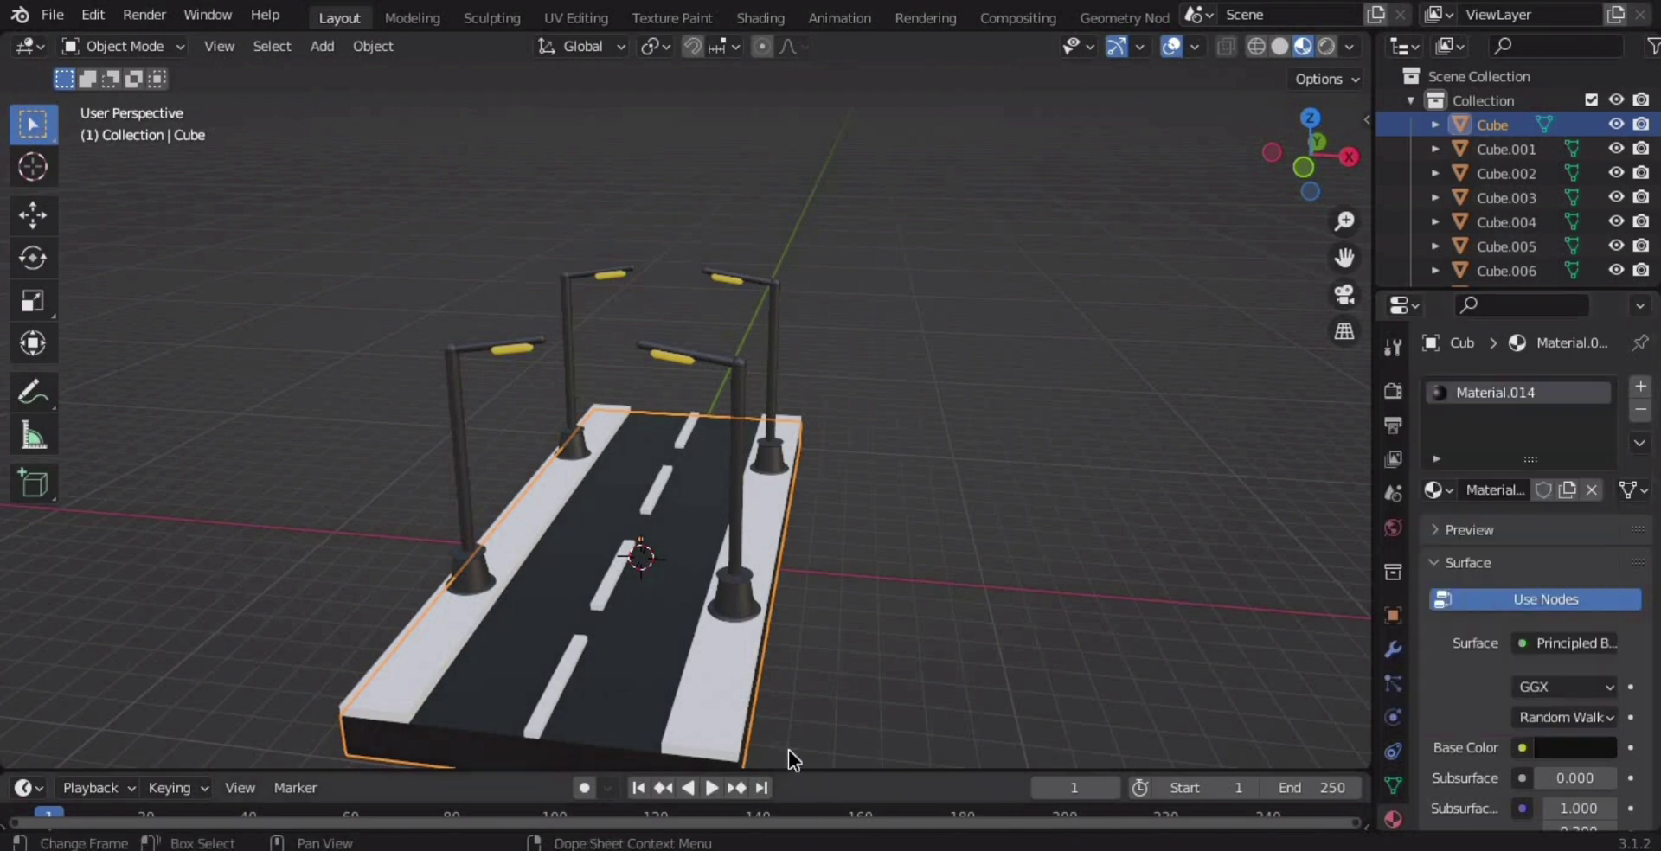
Give the right sidewalk a new material with dark grey base colour 555555.
{"action": "left_click", "coordinate": [742, 667]}
{"action": "left_click", "coordinate": [1529, 491]}
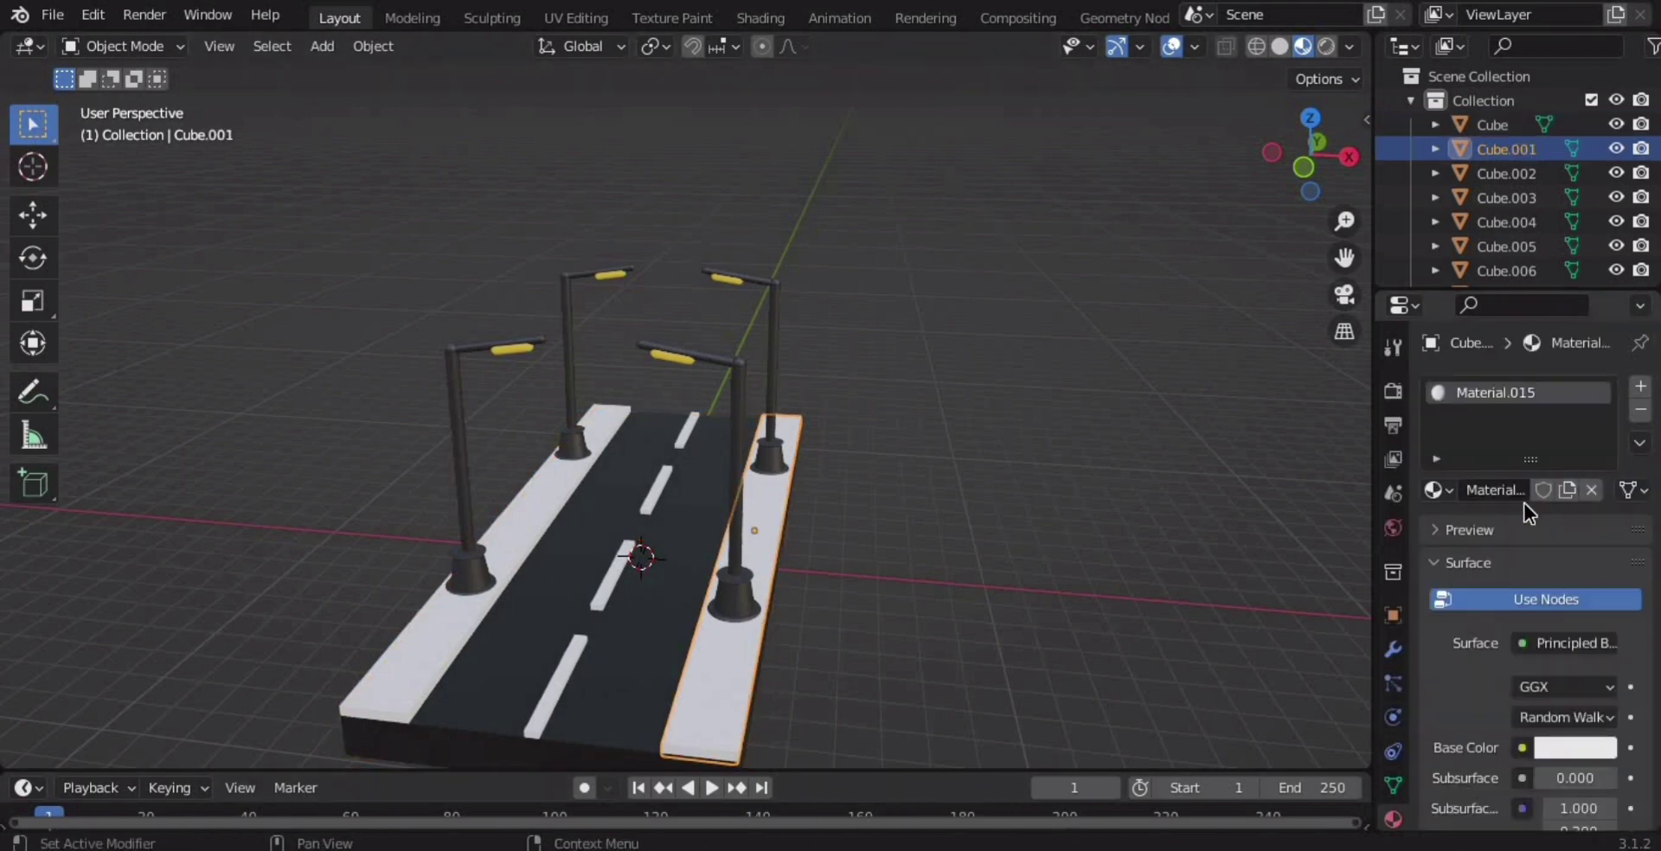
{"action": "left_click", "coordinate": [1551, 747]}
{"action": "left_click_drag", "start_coordinate": [1595, 491], "coordinate": [1598, 508]}
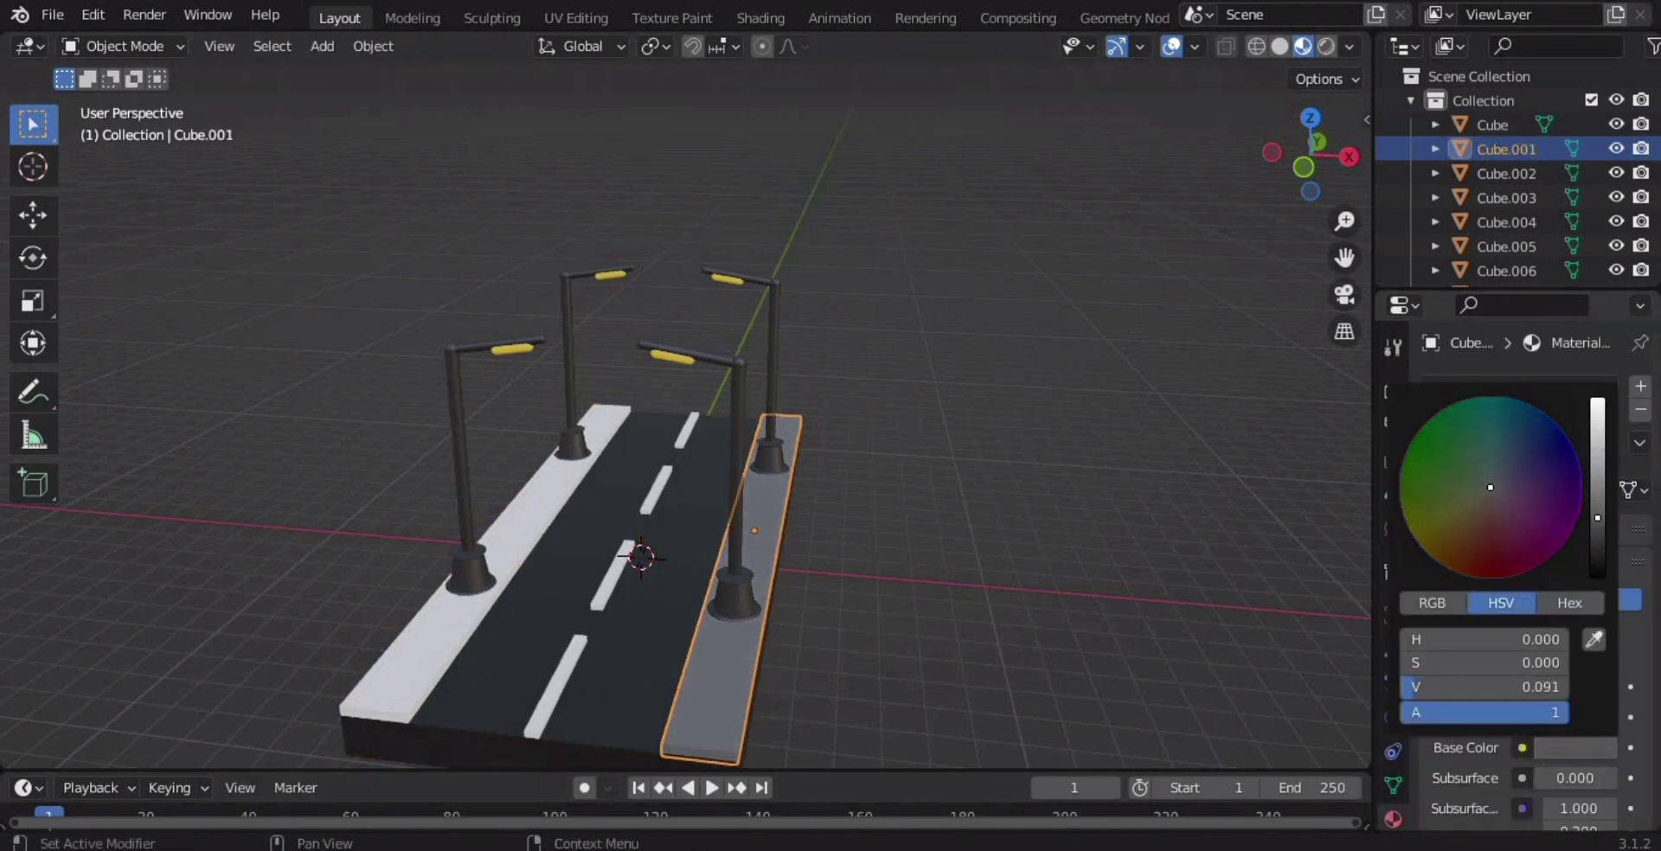
{"action": "left_click", "coordinate": [435, 630]}
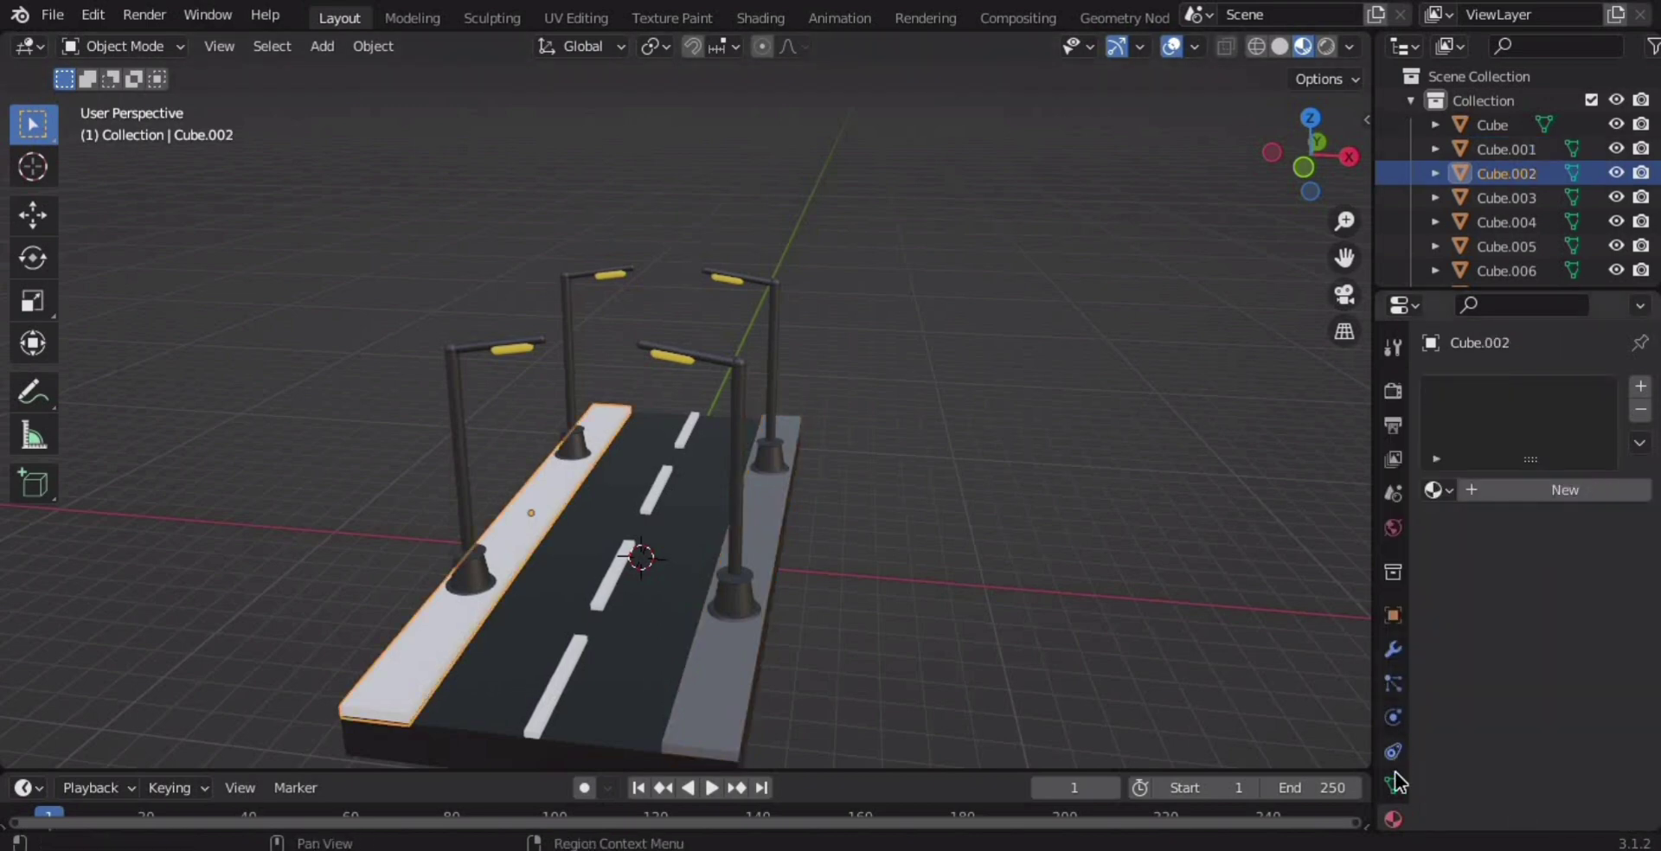
{"action": "left_click", "coordinate": [736, 658]}
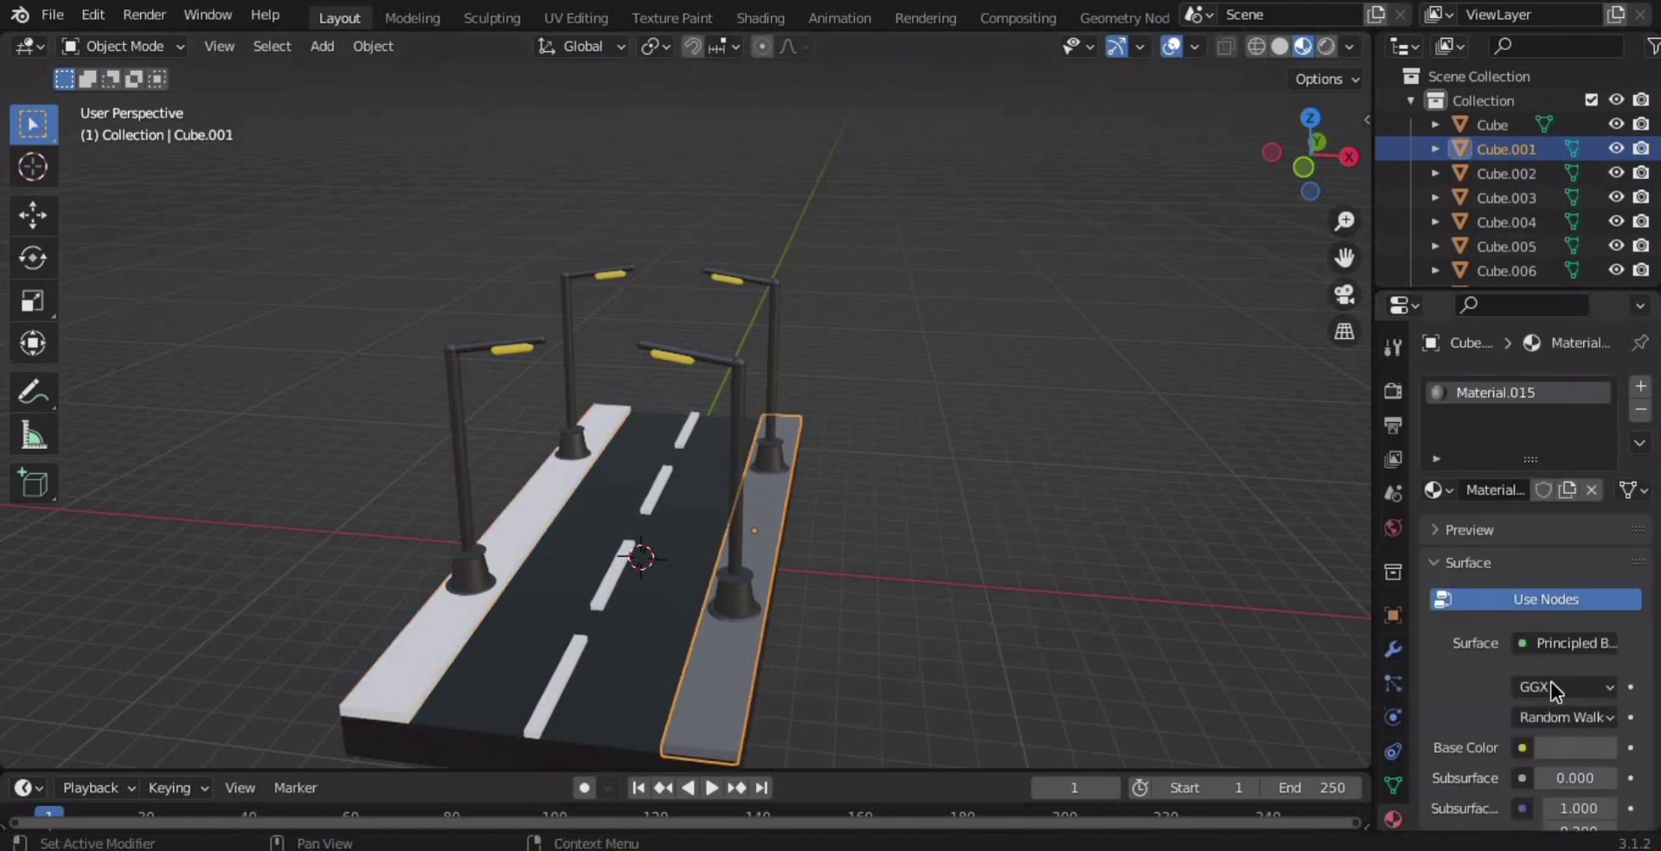
{"action": "left_click", "coordinate": [1576, 748]}
{"action": "left_click", "coordinate": [1514, 640]}
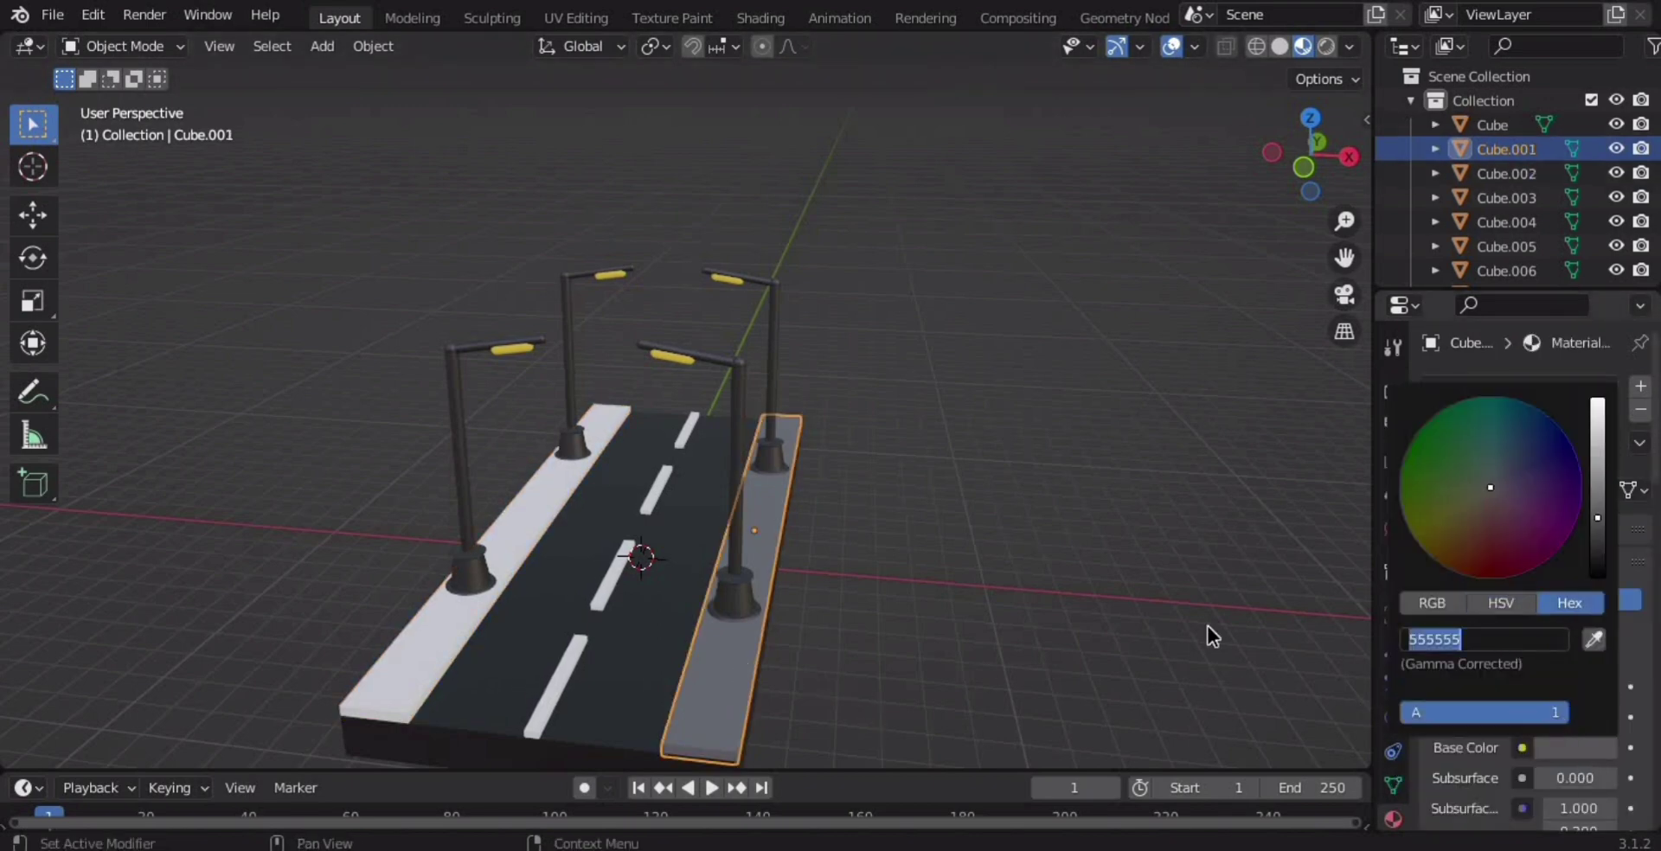
{"action": "key", "text": "Return"}
Give the left sidewalk its own new material with base colour hex 555555.
{"action": "left_click", "coordinate": [437, 621]}
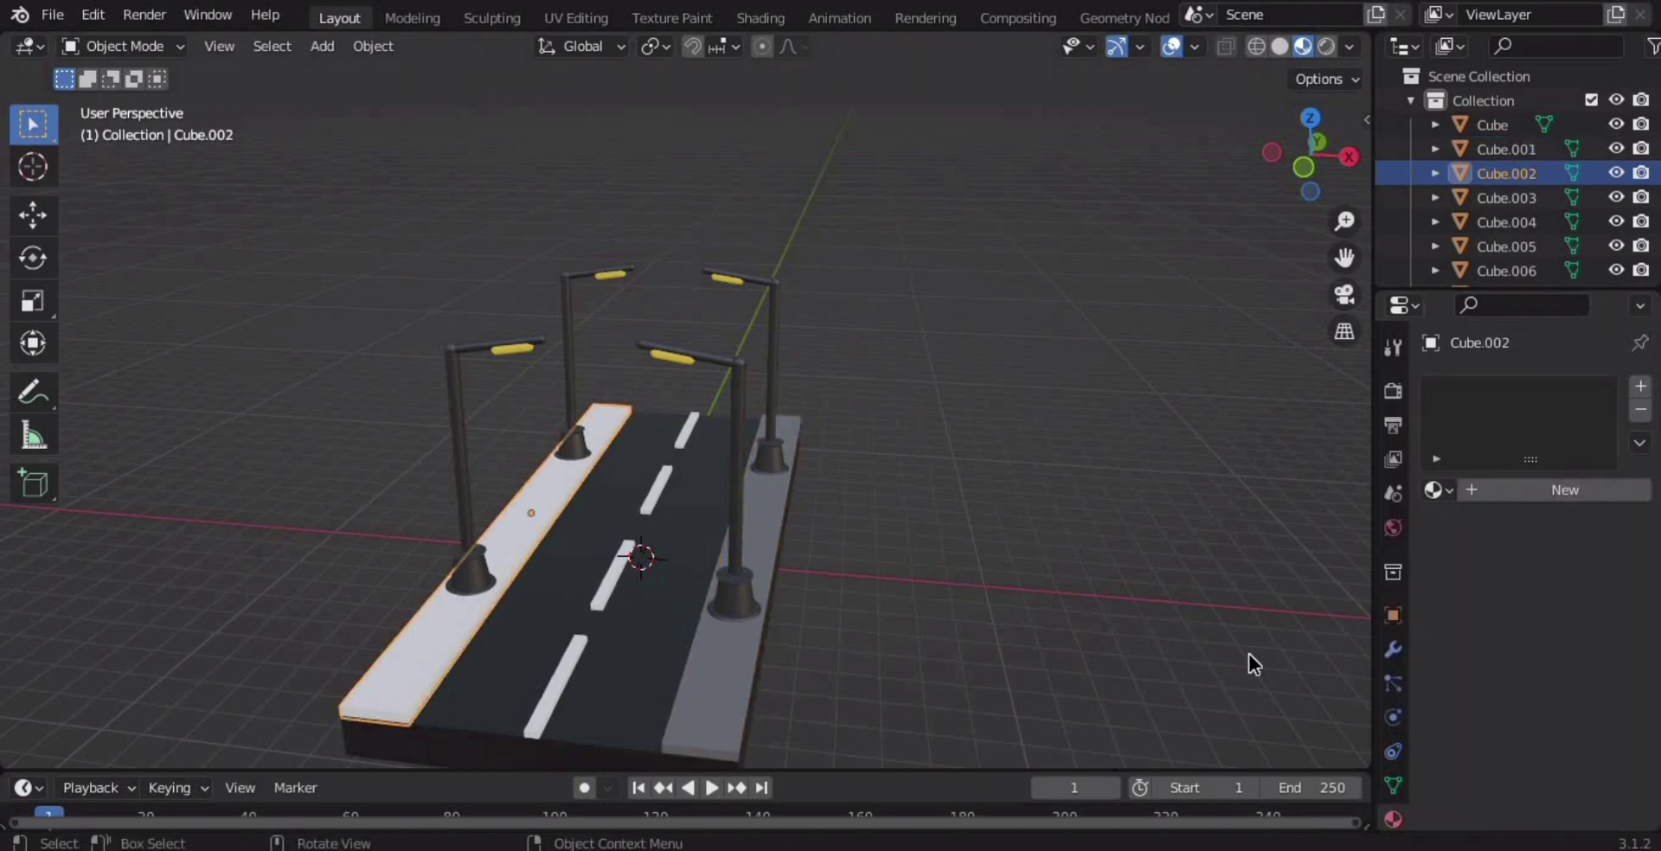
{"action": "left_click", "coordinate": [1545, 489]}
{"action": "left_click", "coordinate": [1572, 749]}
{"action": "left_click", "coordinate": [1548, 639]}
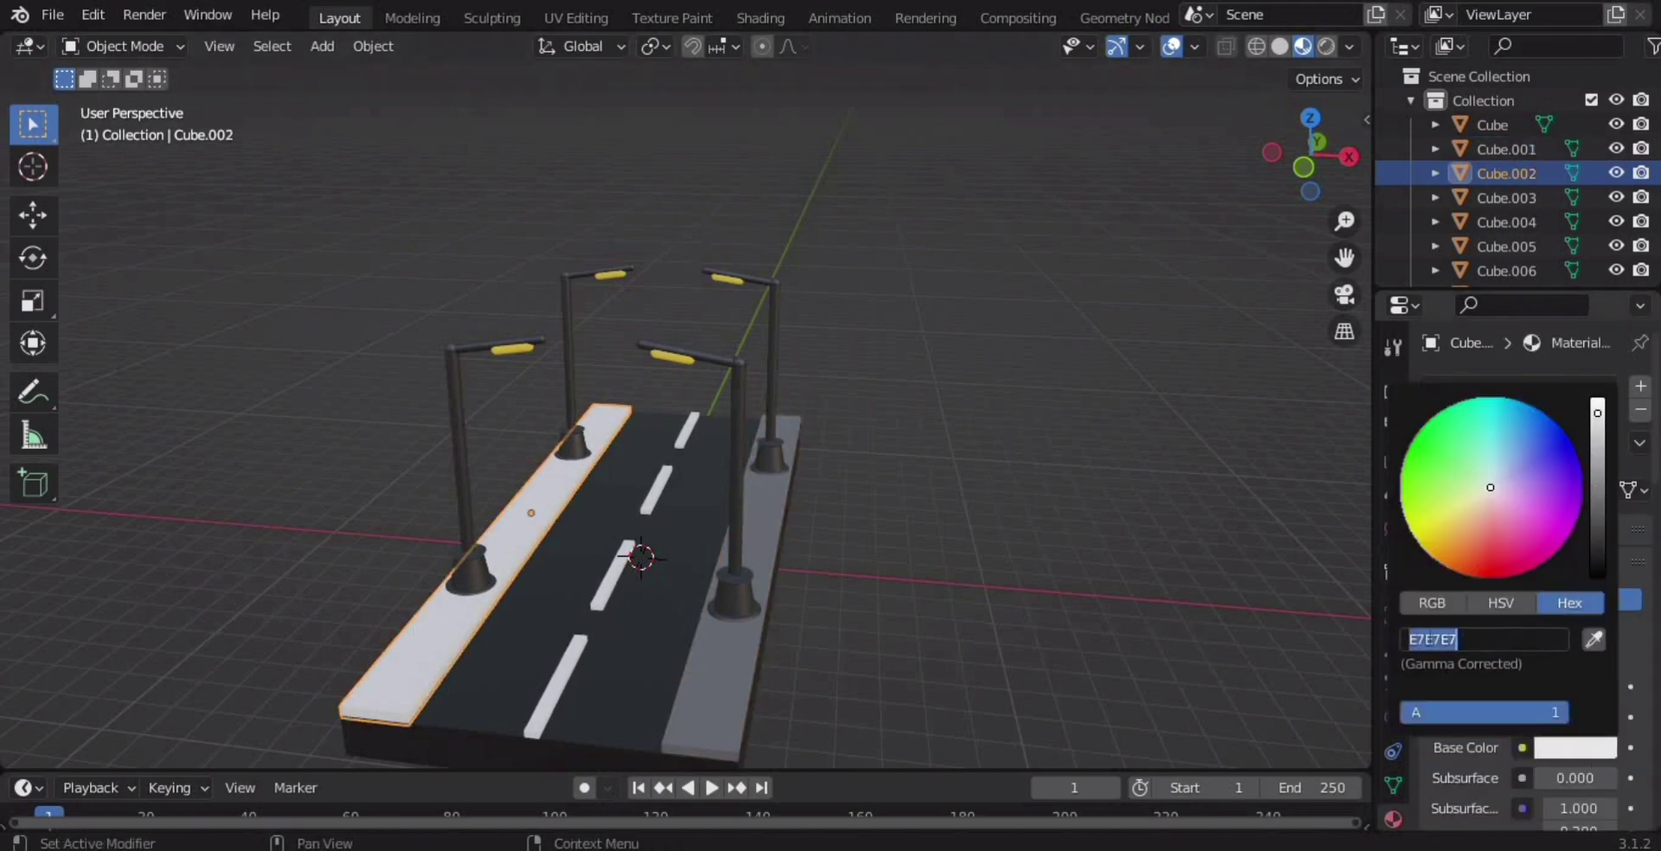
{"action": "type", "text": "555555"}
{"action": "key", "text": "Return"}
{"action": "left_click", "coordinate": [1133, 650]}
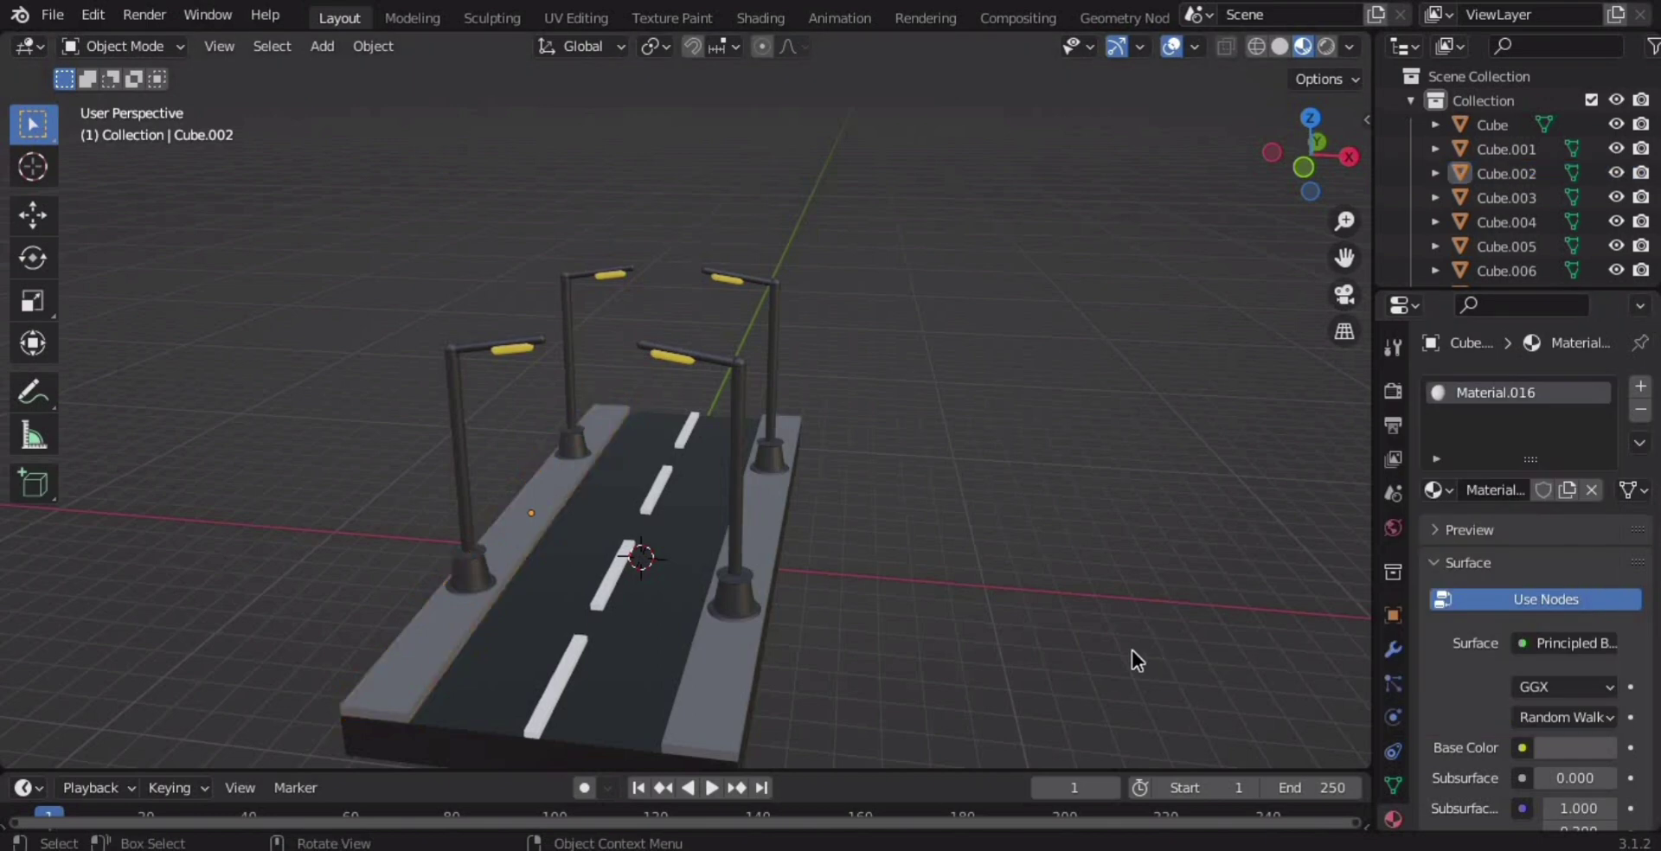
{"action": "mouse_move", "coordinate": [1133, 651]}
{"action": "middle_mouse_down"}
{"action": "mouse_move", "coordinate": [1087, 651]}
{"action": "mouse_move", "coordinate": [1047, 613]}
{"action": "mouse_move", "coordinate": [1062, 624]}
{"action": "middle_mouse_up"}
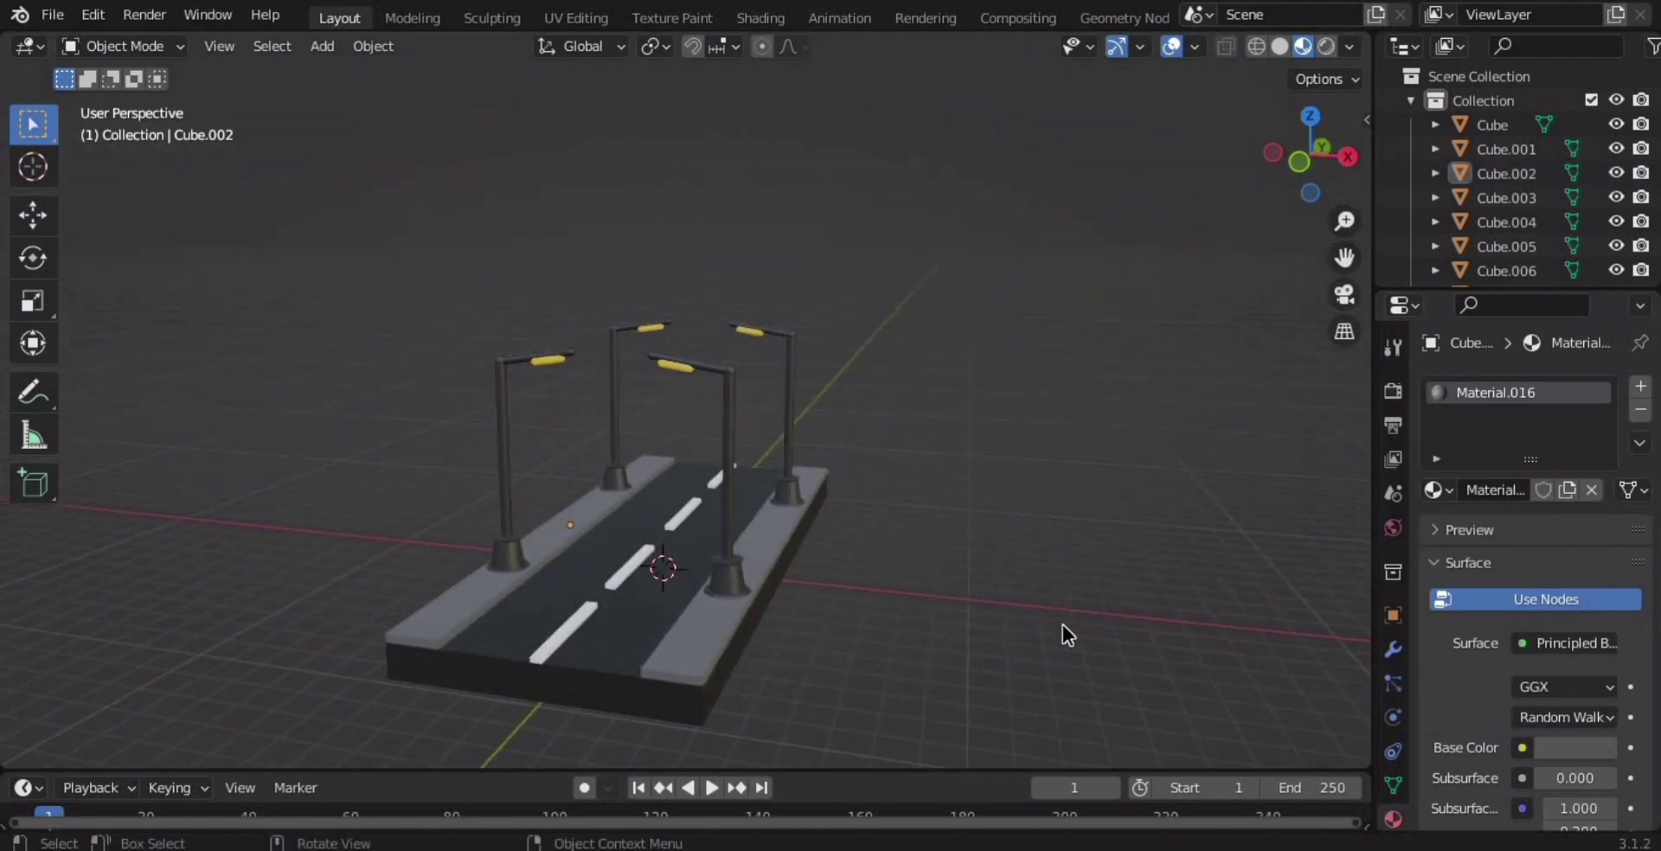
{"action": "scroll", "coordinate": [858, 666], "scroll_direction": "up", "scroll_amount": 1}
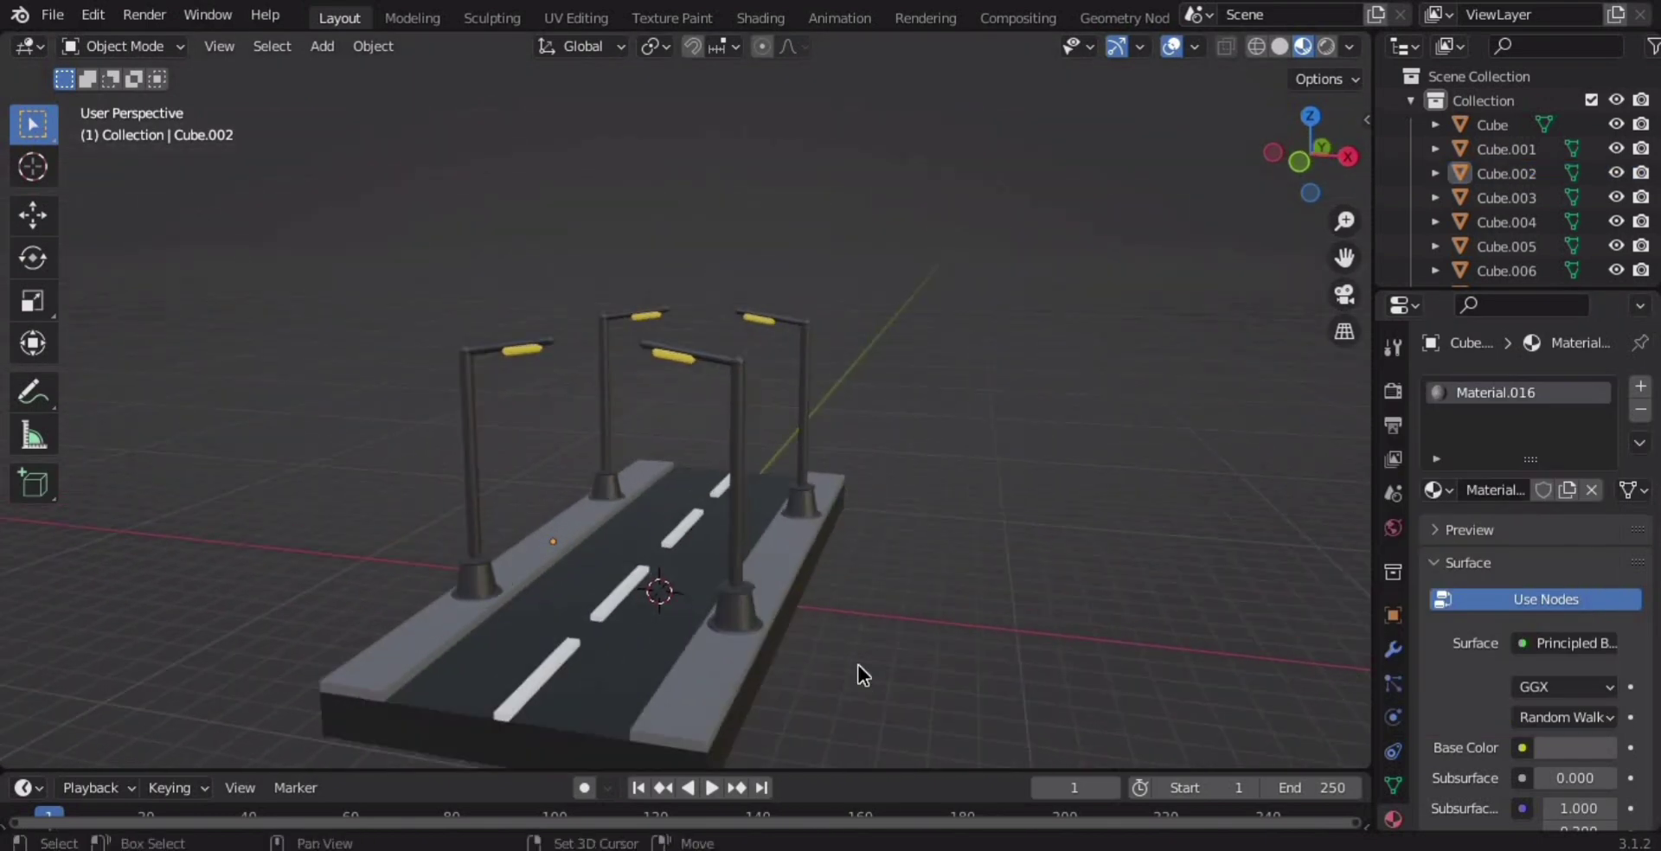
Add an area light, set its shape to Disk and move it beside the road.
{"action": "key", "text": "shift+a"}
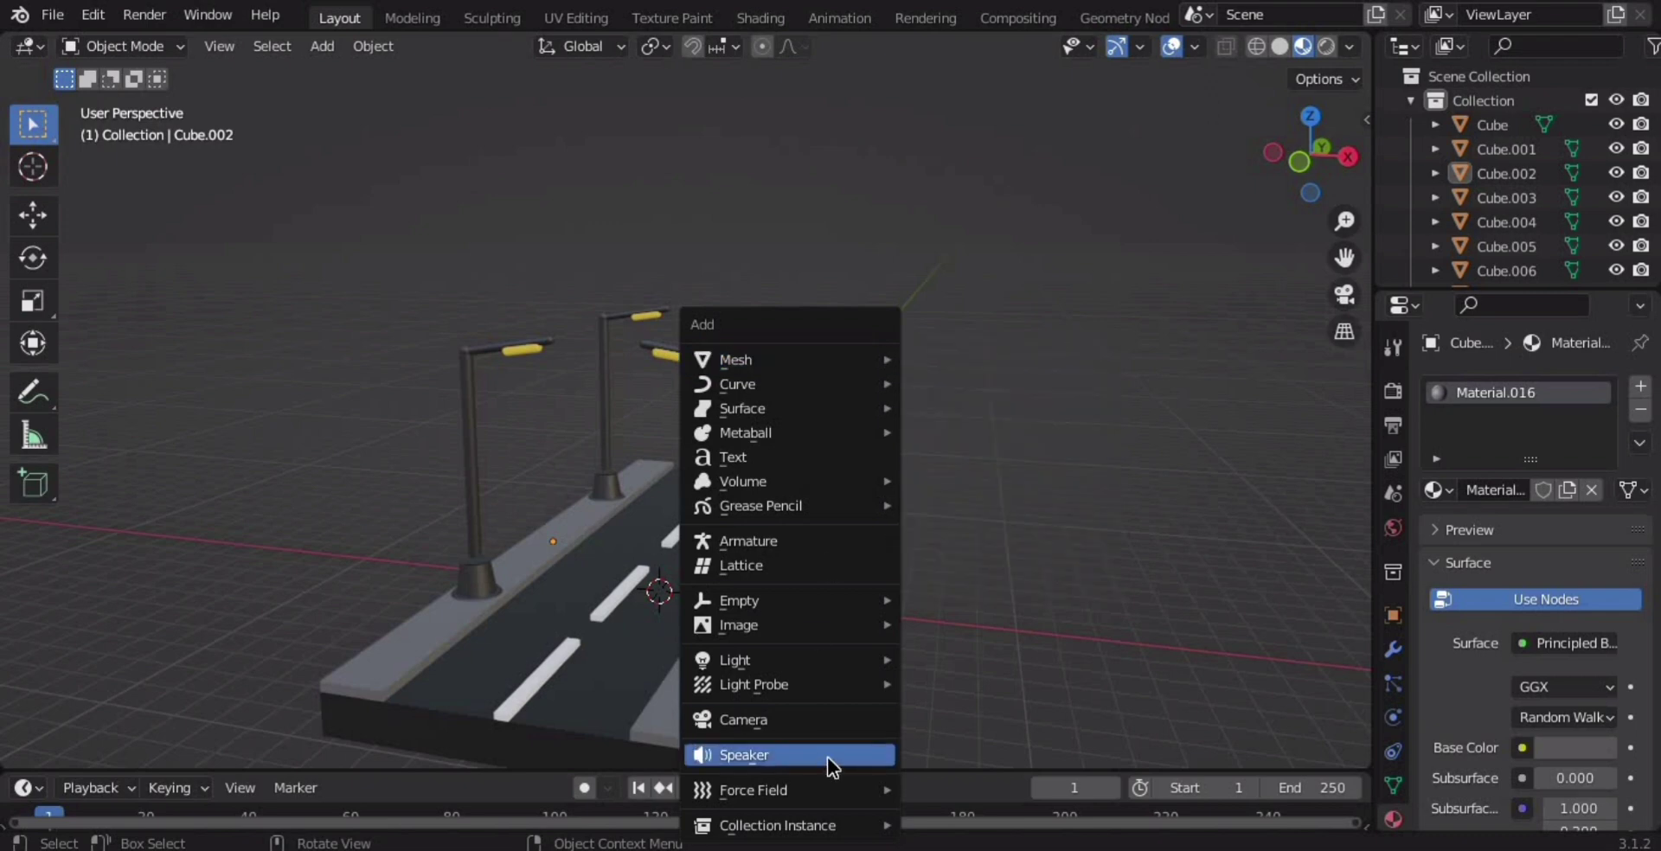
{"action": "left_click", "coordinate": [956, 737]}
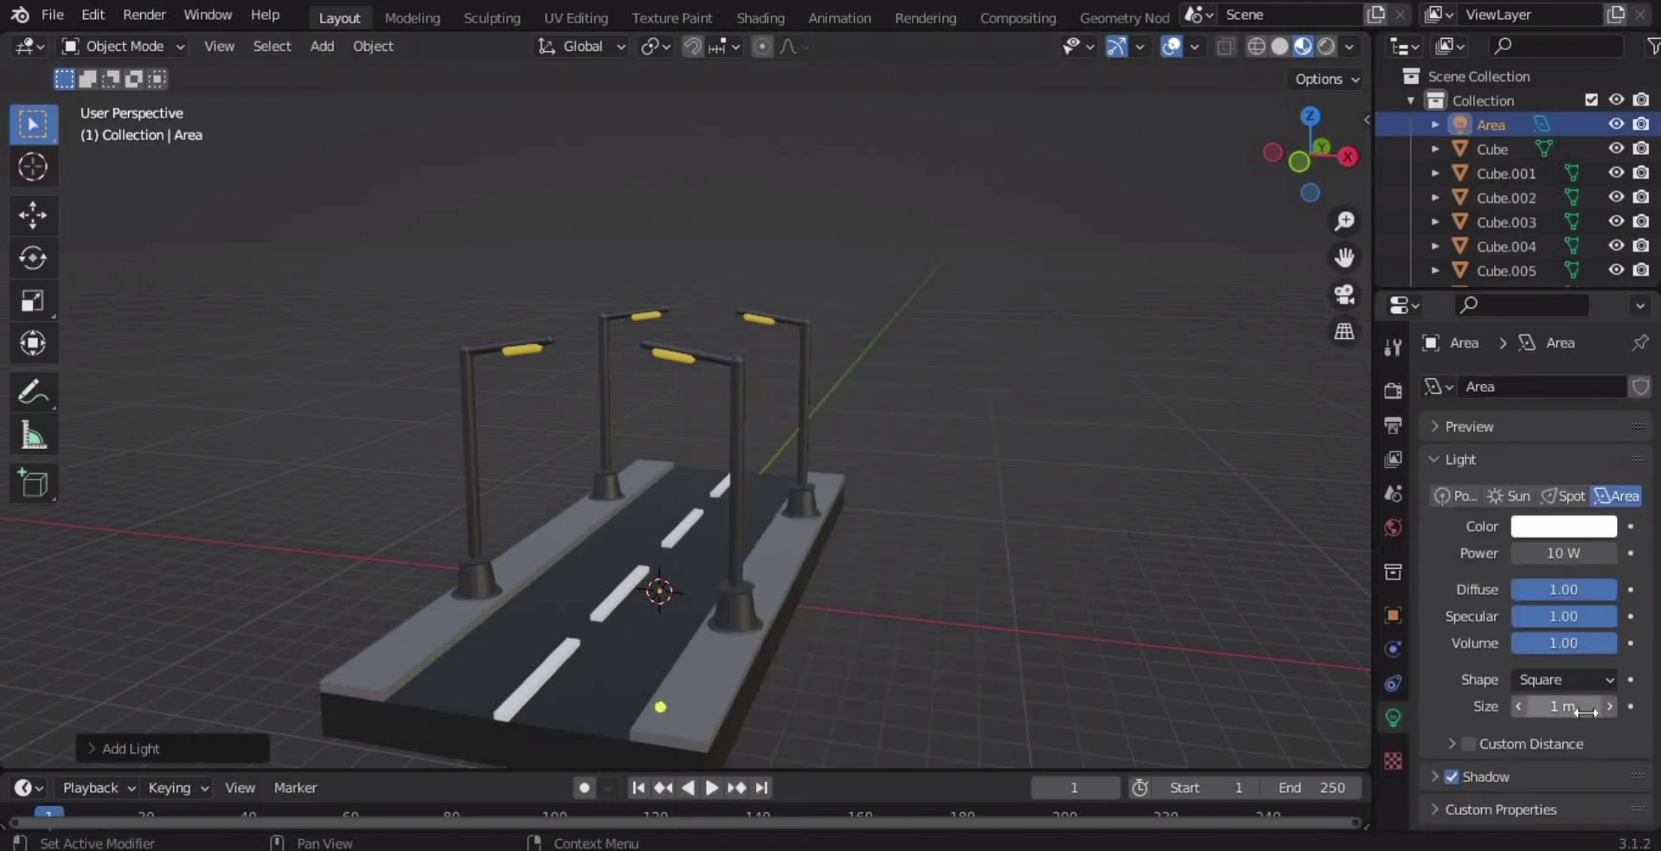
{"action": "left_click", "coordinate": [1582, 681]}
{"action": "left_click", "coordinate": [1554, 757]}
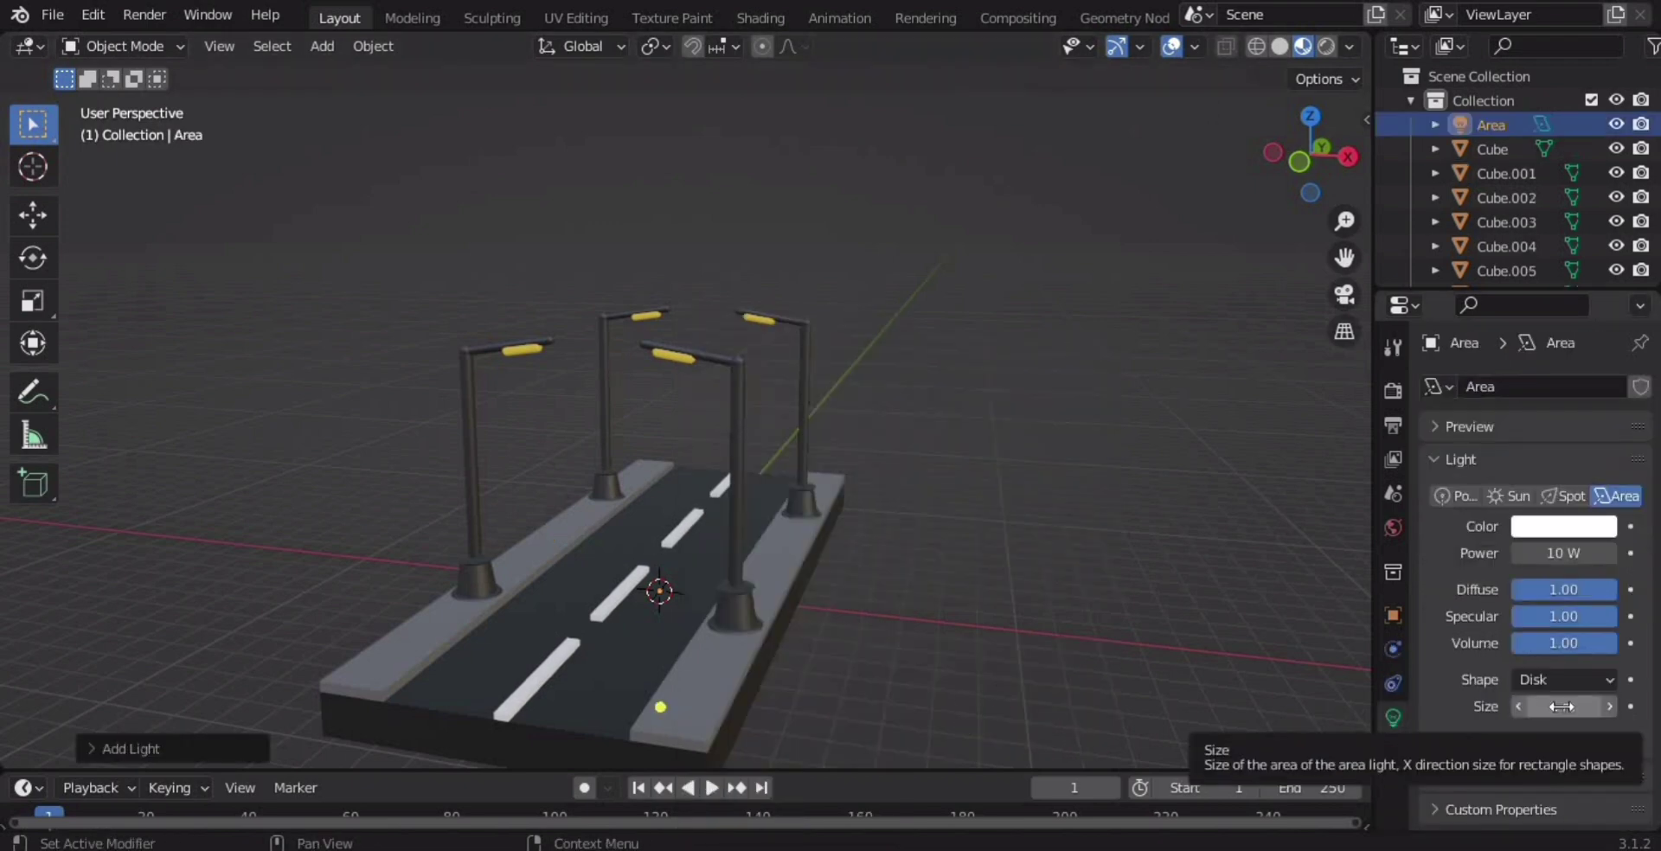
{"action": "left_click_drag", "start_coordinate": [1561, 707], "coordinate": [1557, 707]}
{"action": "scroll", "coordinate": [1004, 702], "scroll_direction": "down", "scroll_amount": 2}
{"action": "key", "text": "g"}
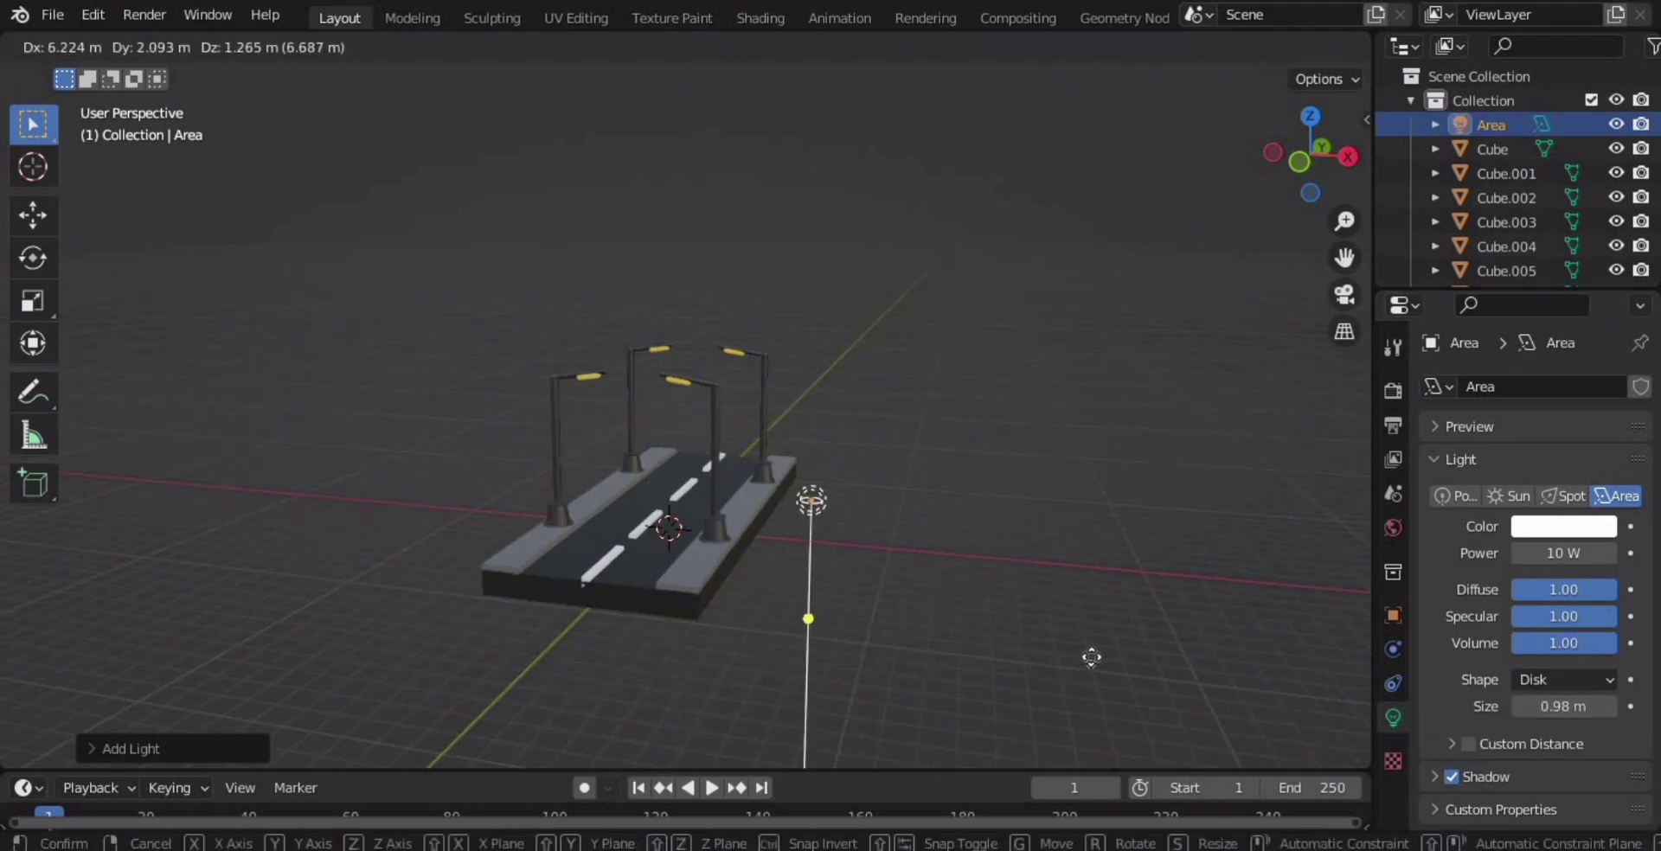
{"action": "left_click", "coordinate": [1095, 655]}
{"action": "scroll", "coordinate": [1104, 651], "scroll_direction": "up", "scroll_amount": 2}
{"action": "scroll", "coordinate": [1133, 671], "scroll_direction": "up", "scroll_amount": 2}
{"action": "middle_click_drag", "start_coordinate": [1139, 676], "coordinate": [820, 564]}
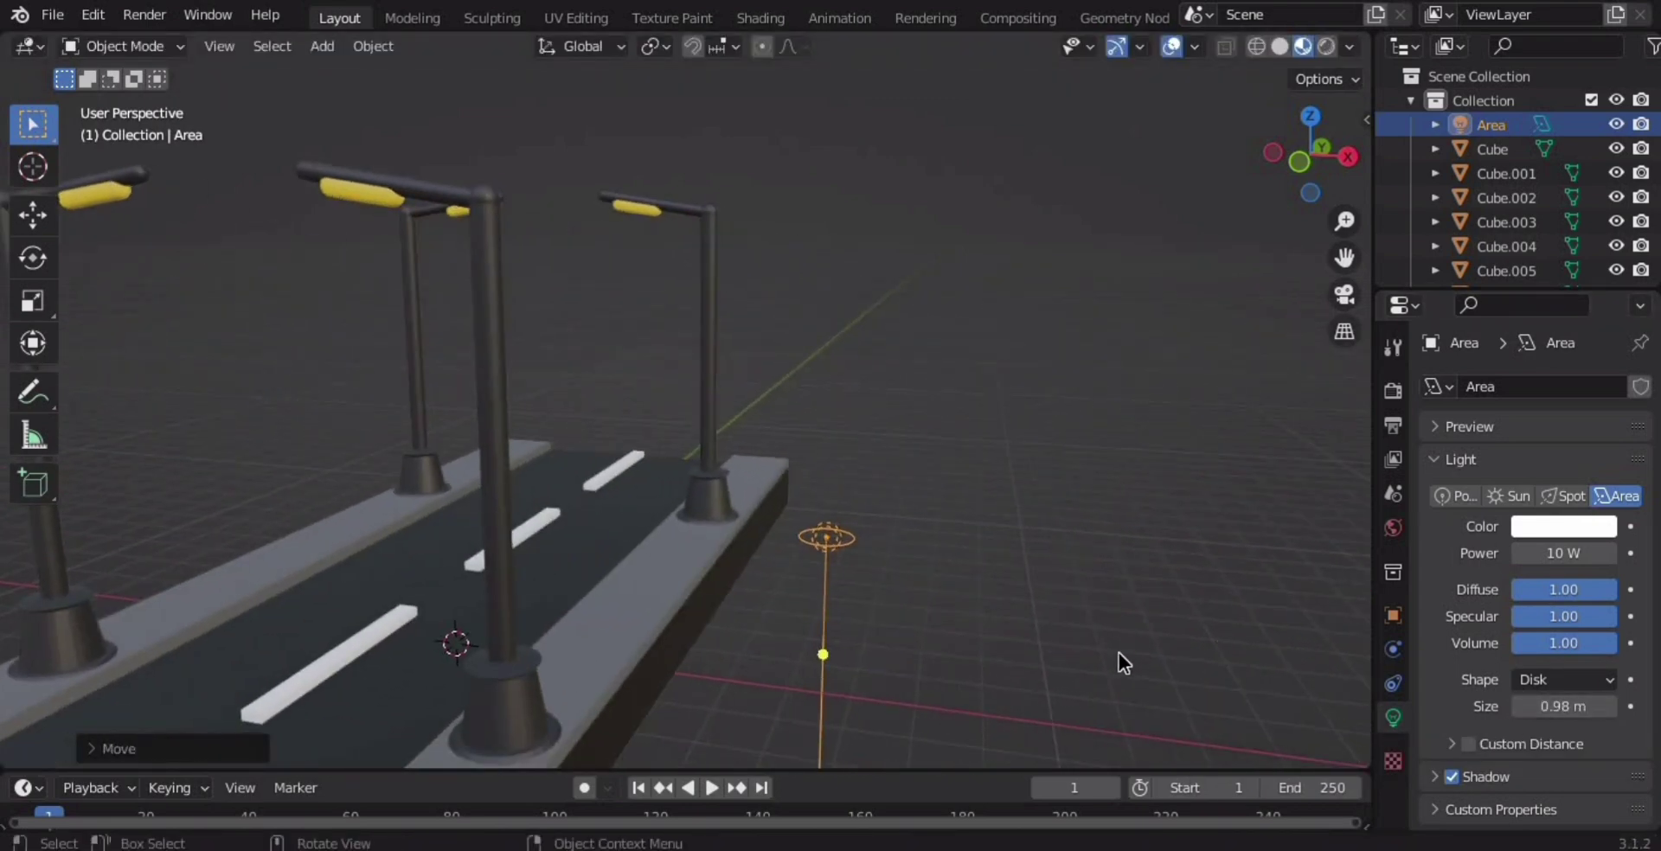
Scale the area light, set its size to 1.57 m and switch its shape to Ellipse.
{"action": "key", "text": "s"}
{"action": "left_click", "coordinate": [529, 377]}
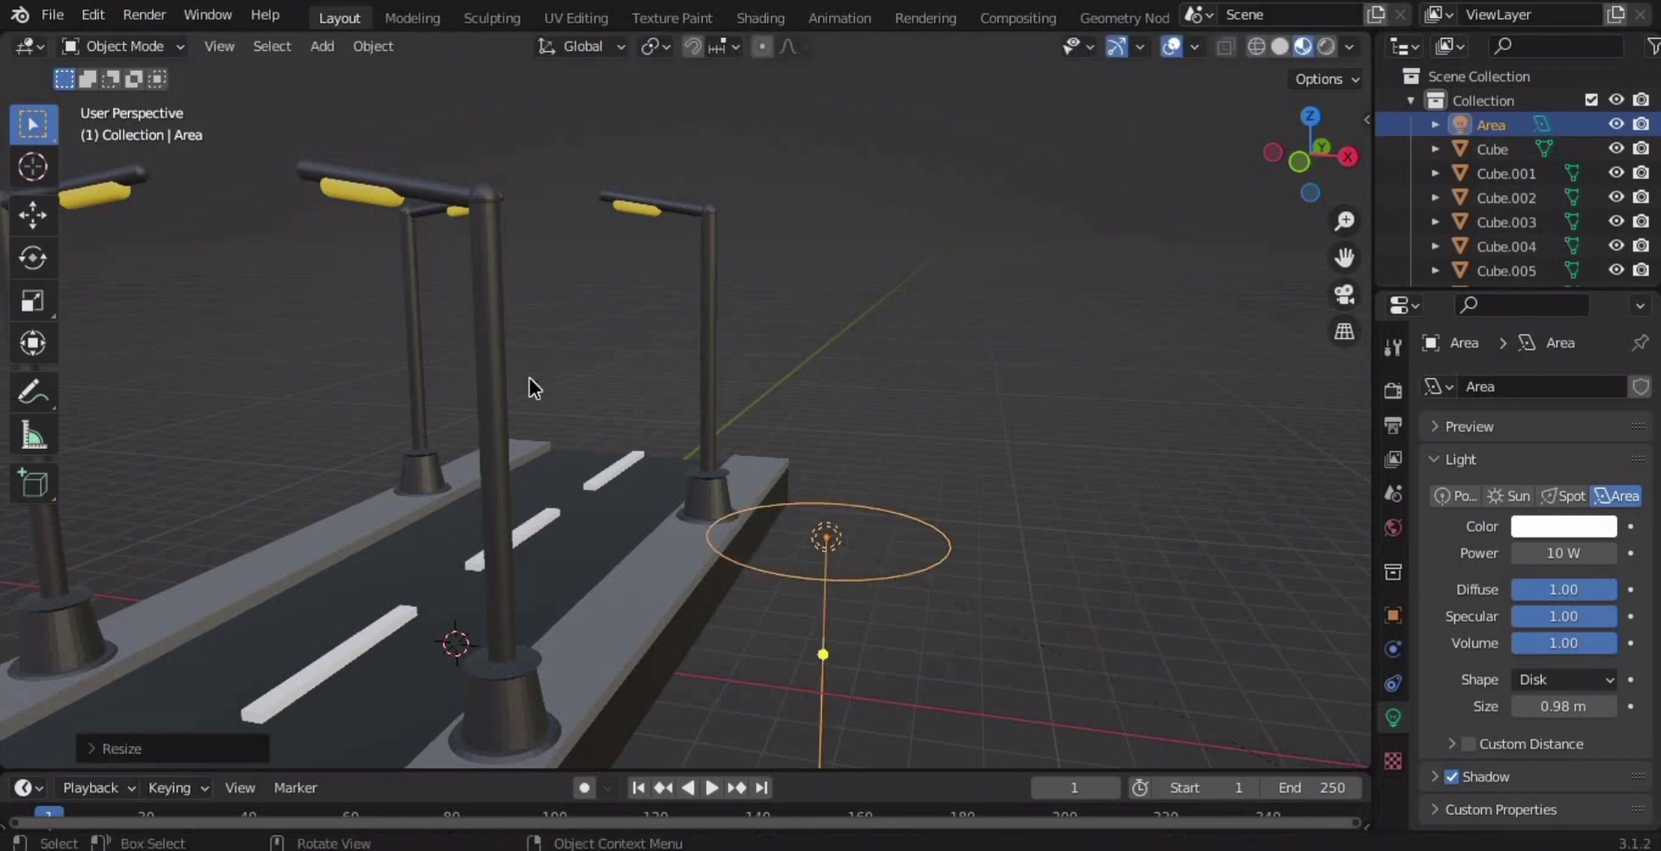
{"action": "left_click_drag", "start_coordinate": [1561, 707], "coordinate": [1600, 707]}
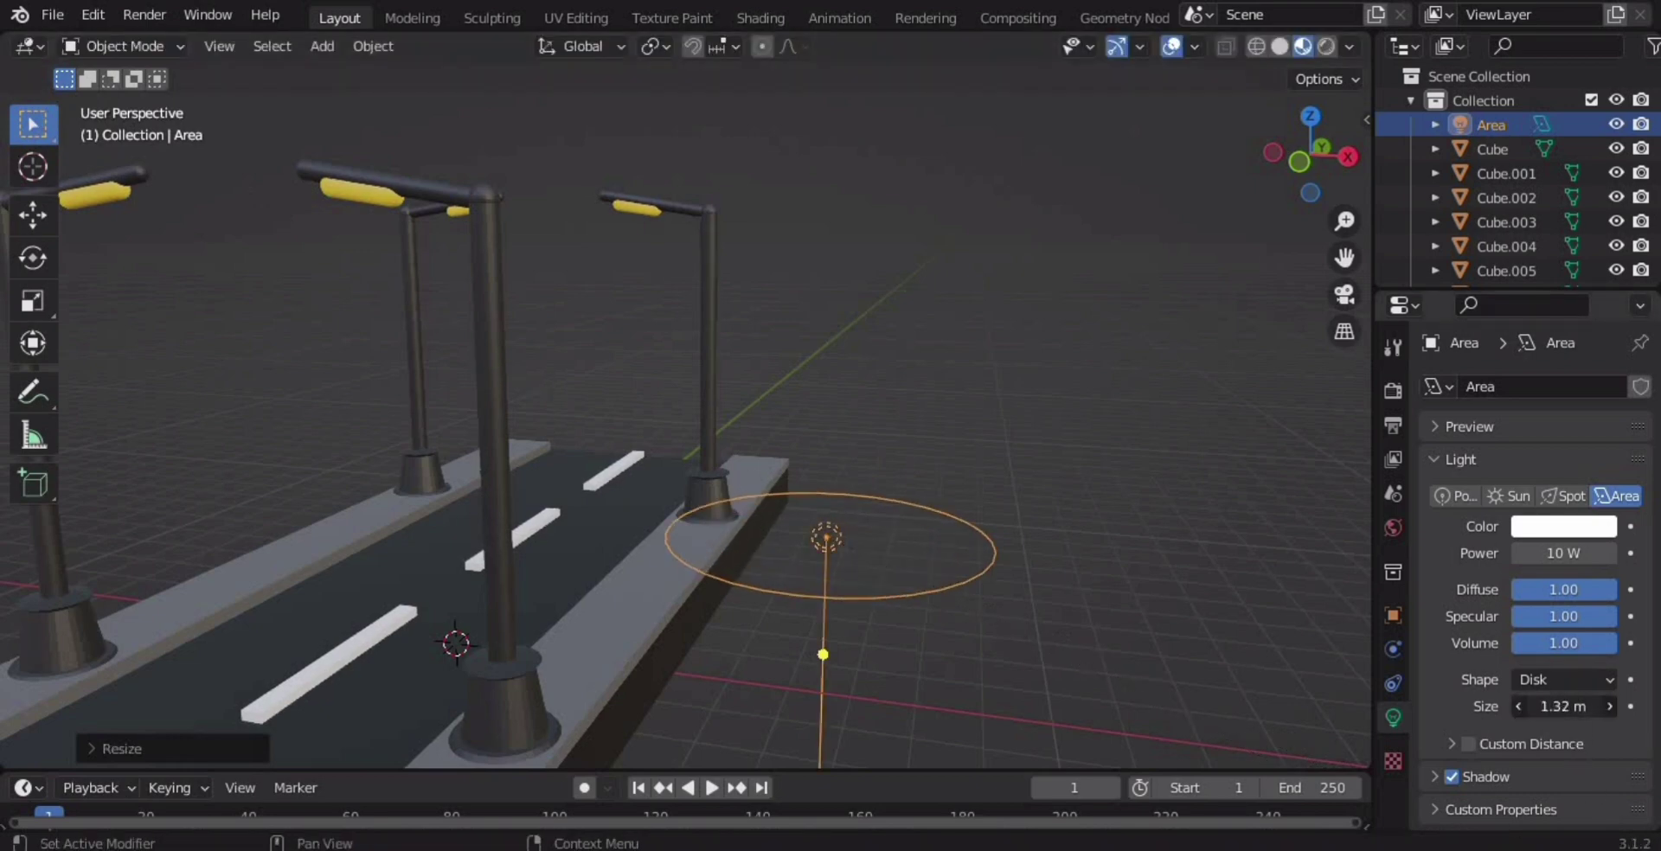
{"action": "left_click", "coordinate": [1565, 680]}
{"action": "left_click", "coordinate": [1557, 788]}
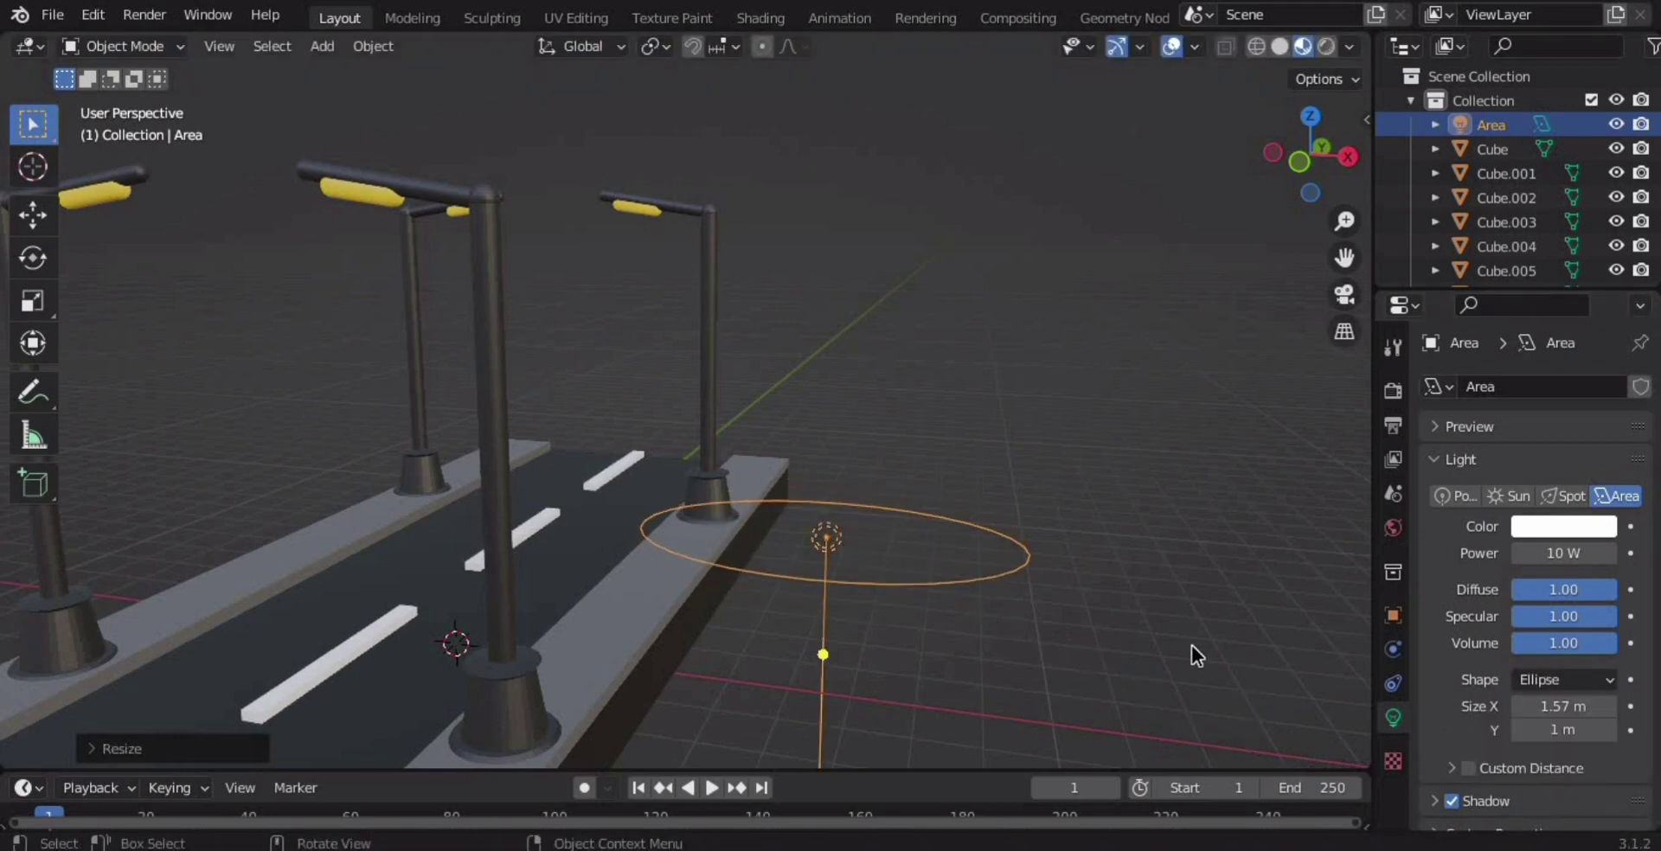
{"action": "mouse_move", "coordinate": [1197, 655]}
{"action": "middle_mouse_down"}
{"action": "mouse_move", "coordinate": [1020, 650]}
{"action": "mouse_move", "coordinate": [1076, 672]}
{"action": "middle_mouse_up"}
Lift the area light and shift it sideways under the lamp head in front view.
{"action": "key", "text": "g"}
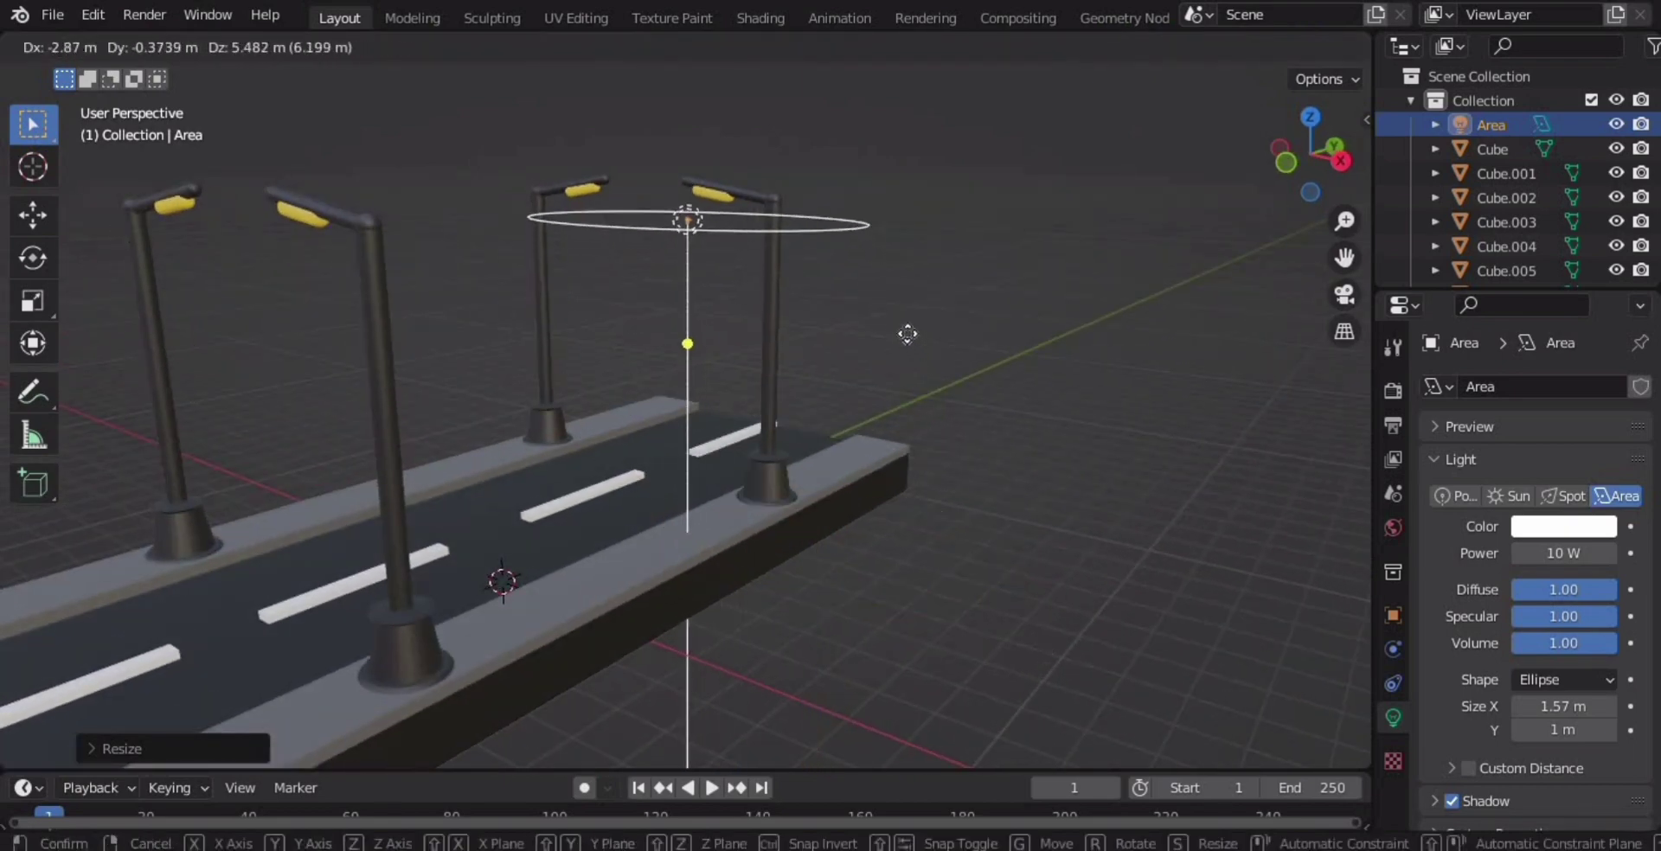
{"action": "left_click", "coordinate": [908, 334]}
{"action": "key", "text": "KP_1"}
{"action": "scroll", "coordinate": [931, 370], "scroll_direction": "down", "scroll_amount": 4}
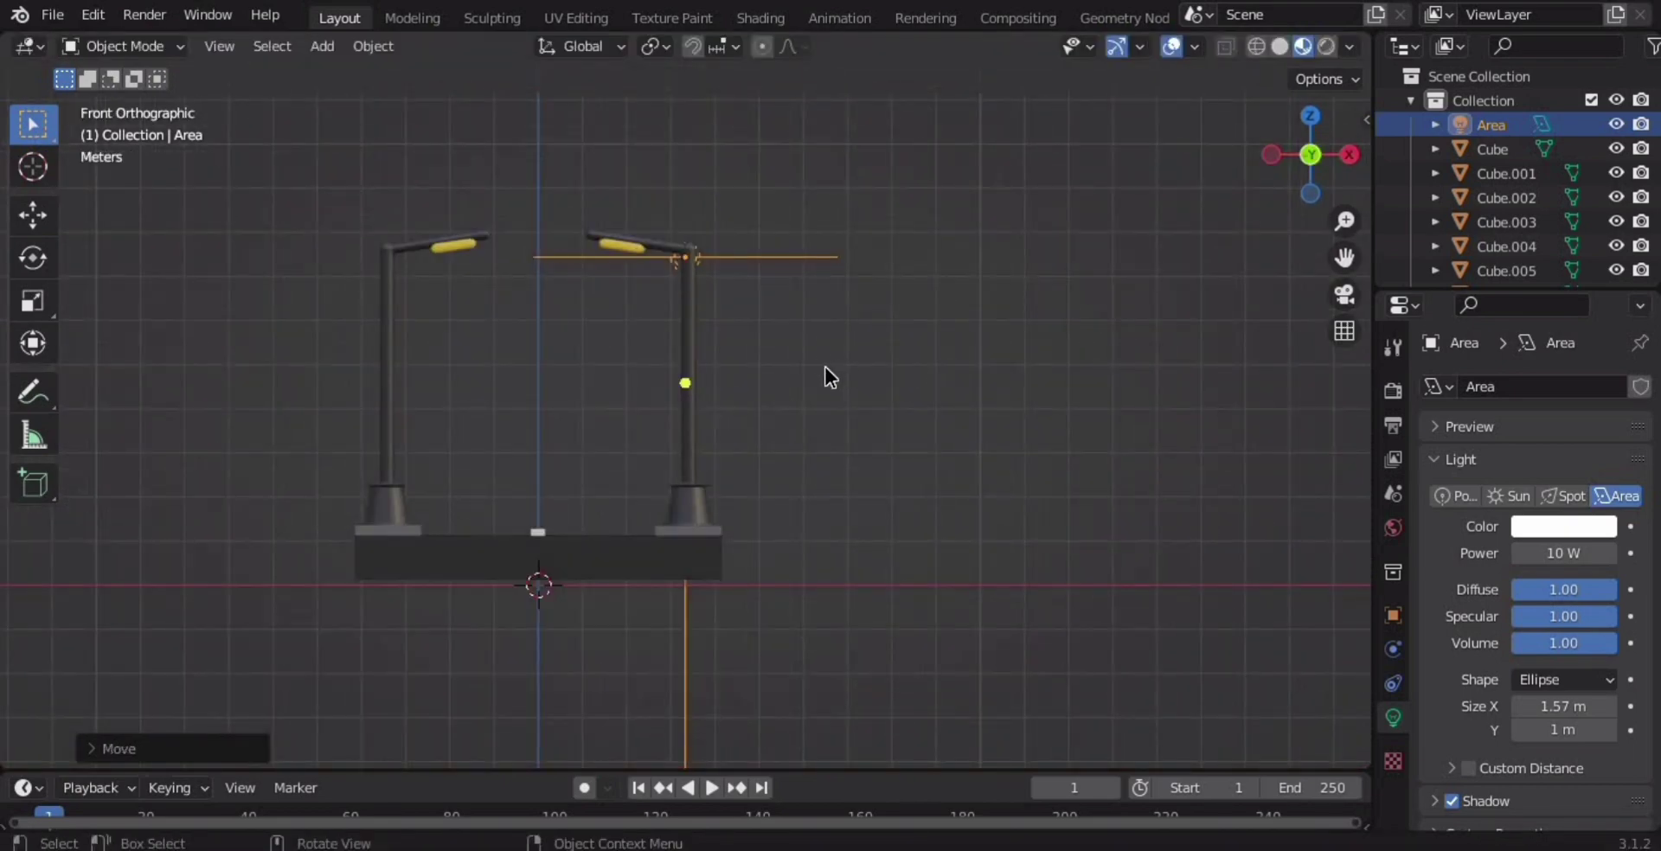
{"action": "key", "text": "g"}
{"action": "left_click", "coordinate": [766, 360]}
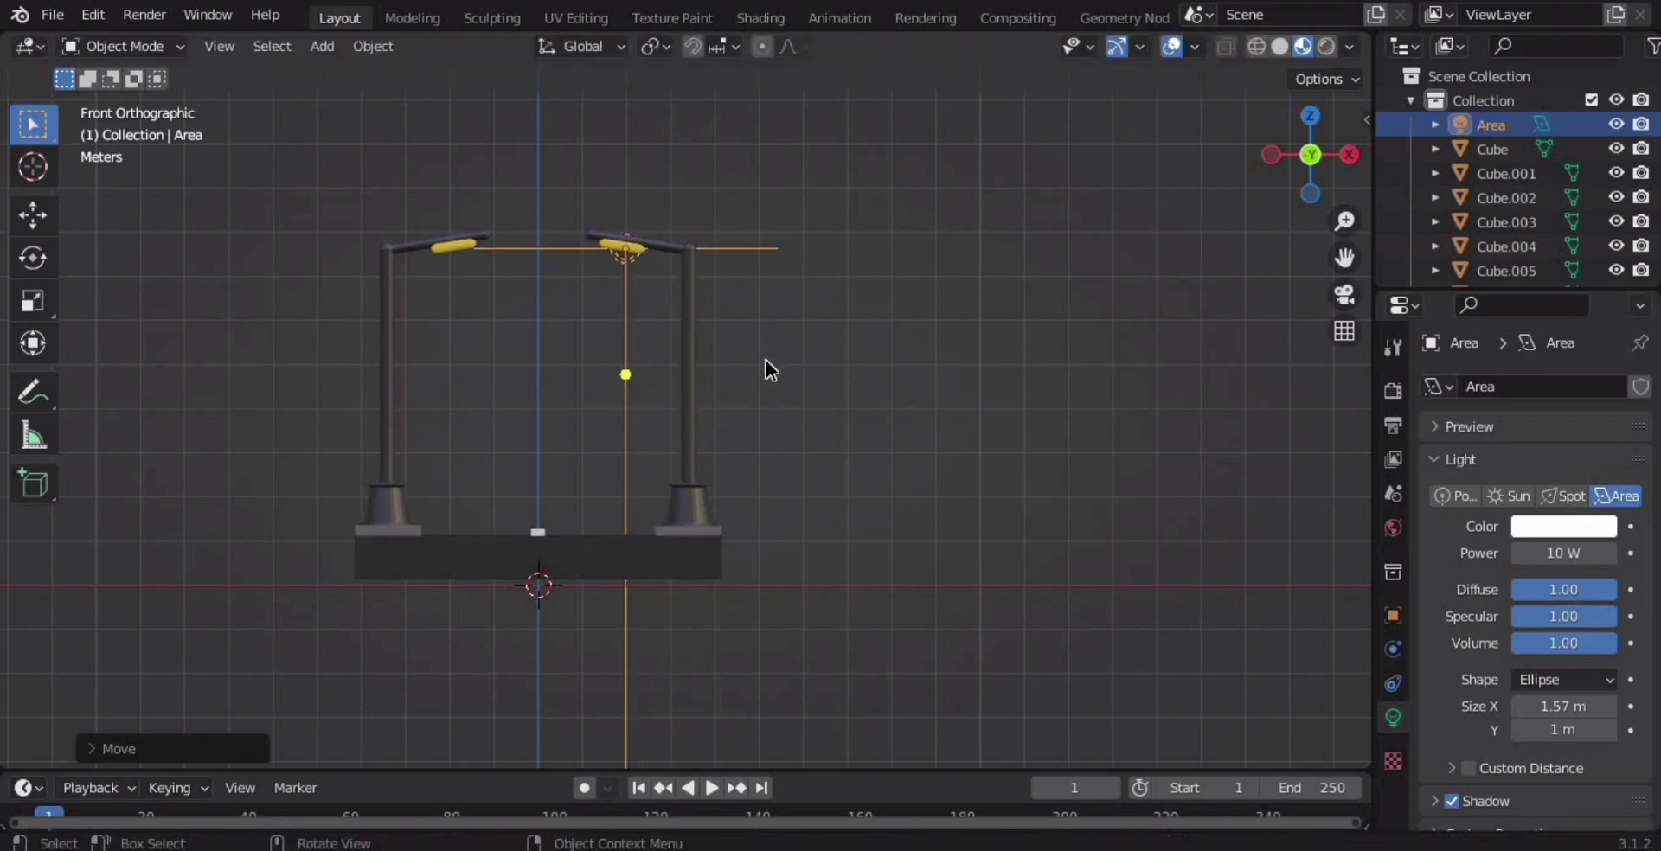
Line the light up with the lamp post along the road, checked from the right view.
{"action": "key", "text": "KP_3"}
{"action": "key", "text": "g"}
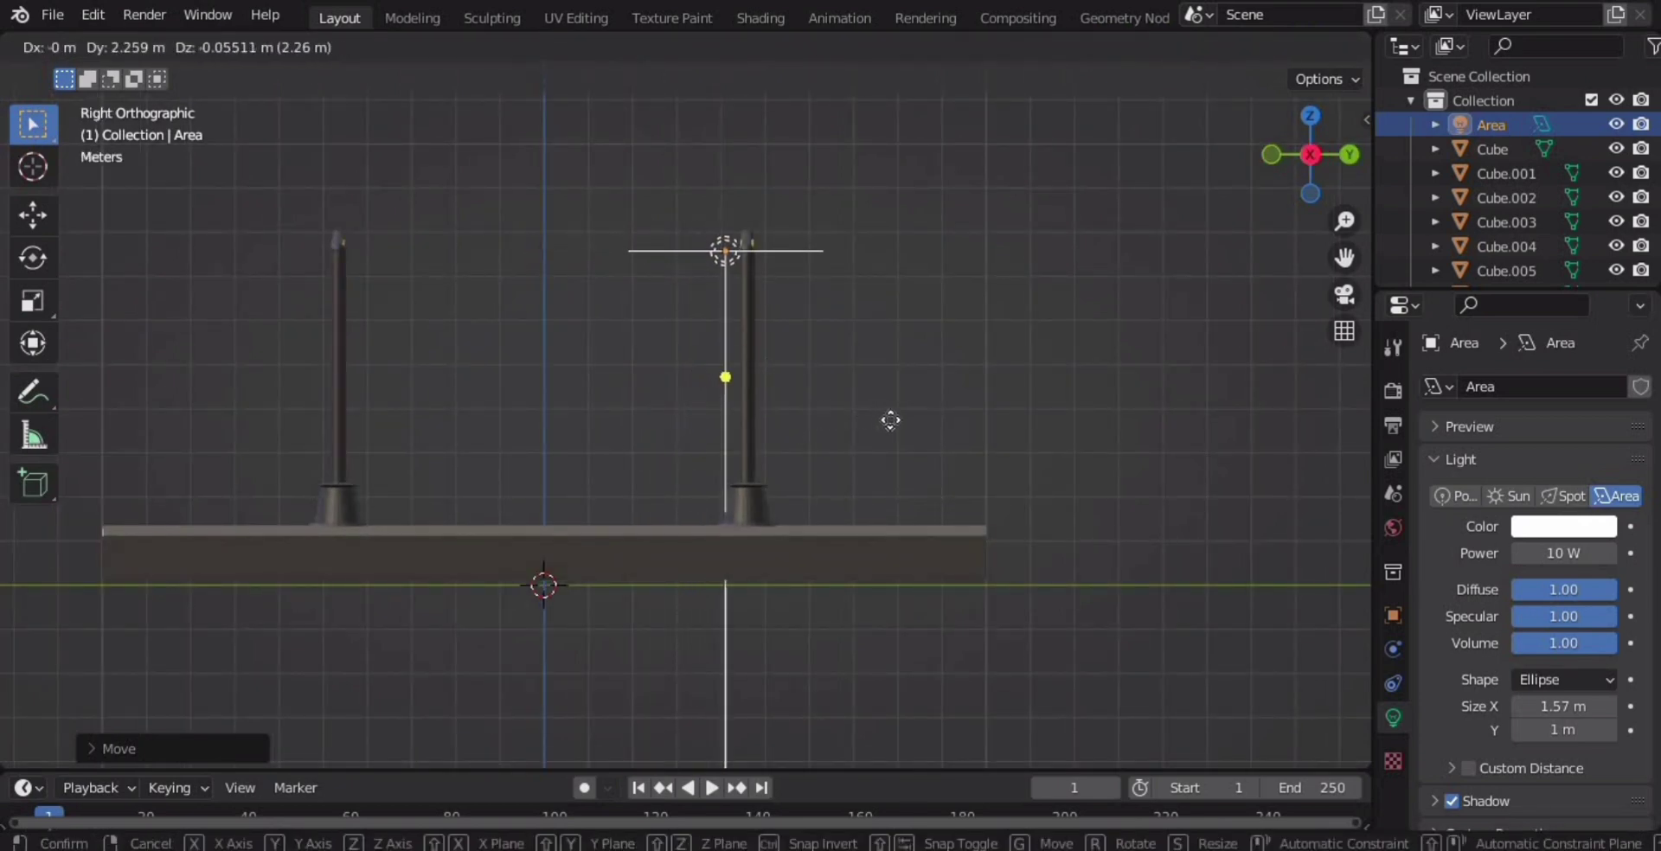
{"action": "left_click", "coordinate": [907, 417]}
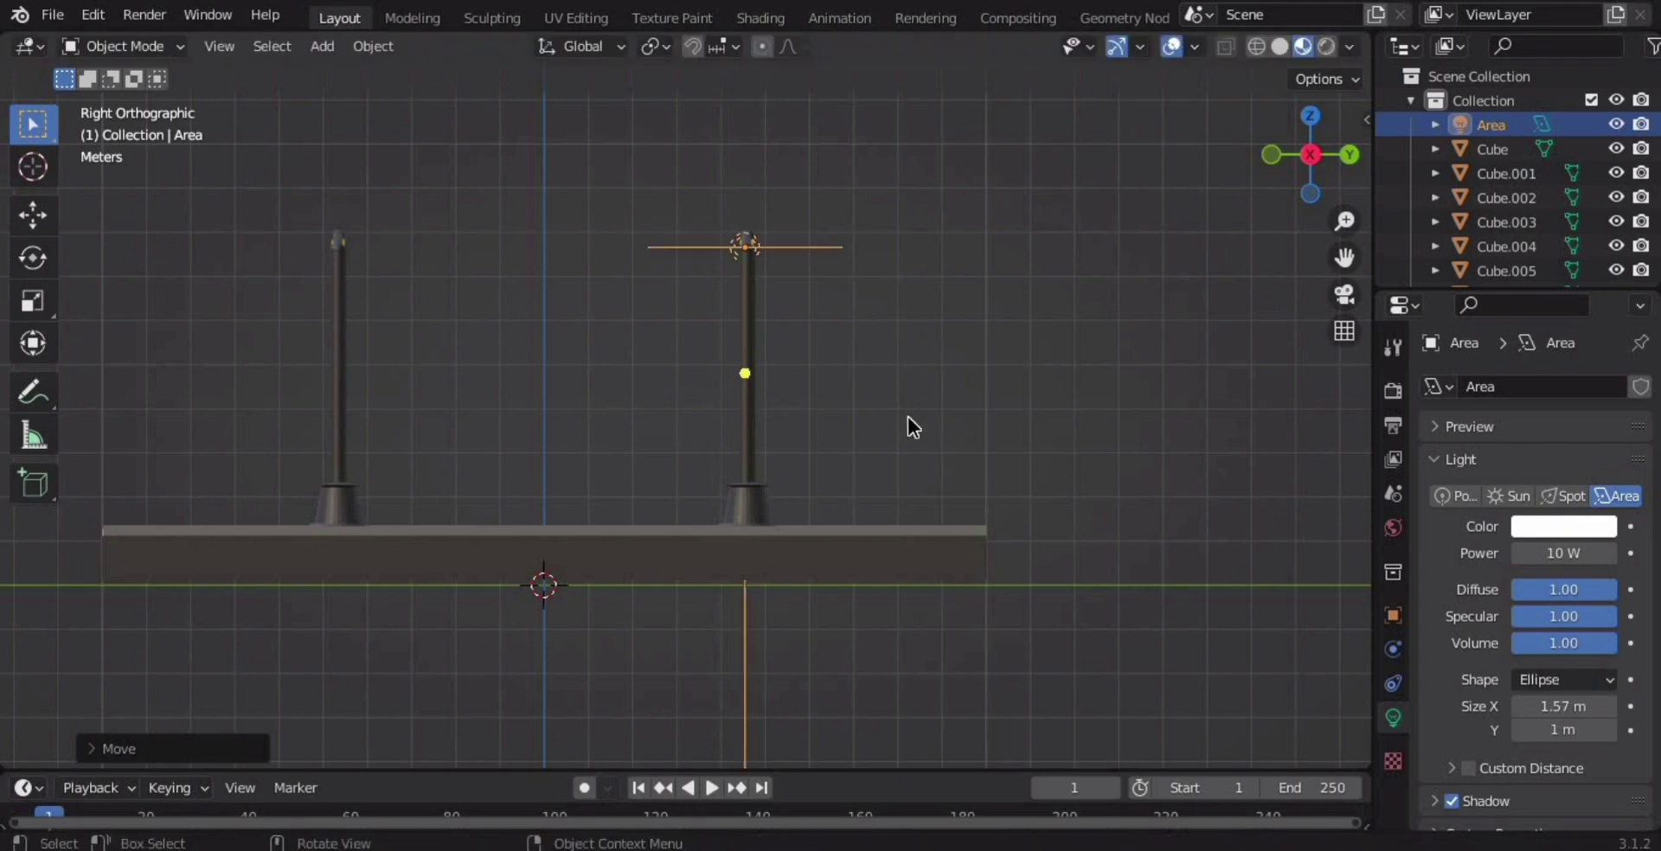
{"action": "key", "text": "KP_7"}
{"action": "key", "text": "KP_5"}
{"action": "middle_click_drag", "start_coordinate": [917, 392], "coordinate": [905, 376]}
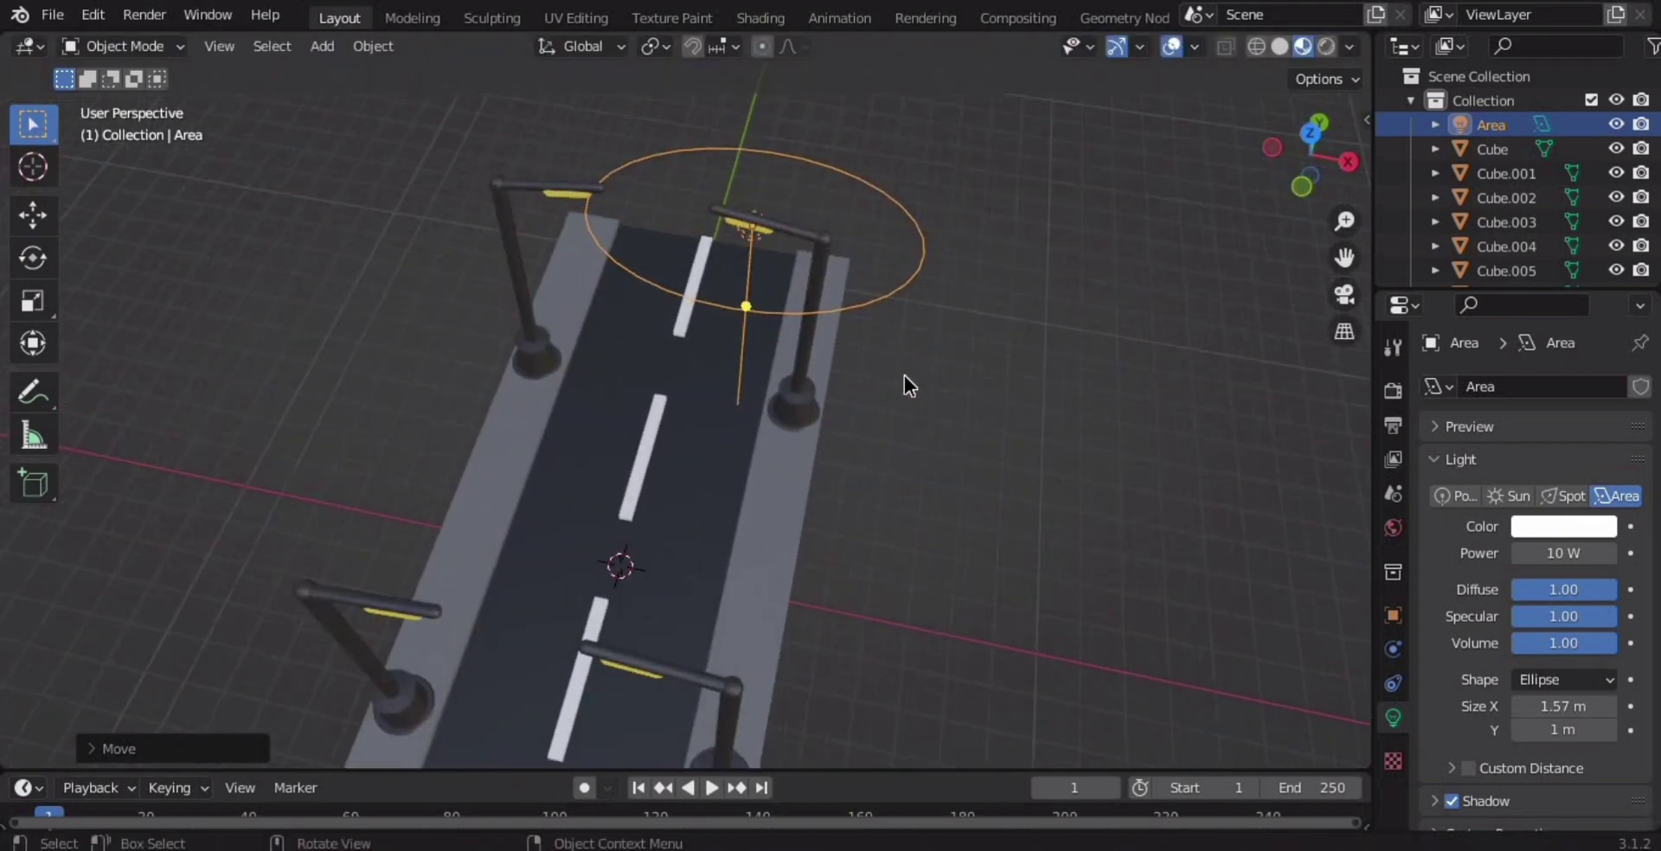
{"action": "mouse_move", "coordinate": [1564, 552]}
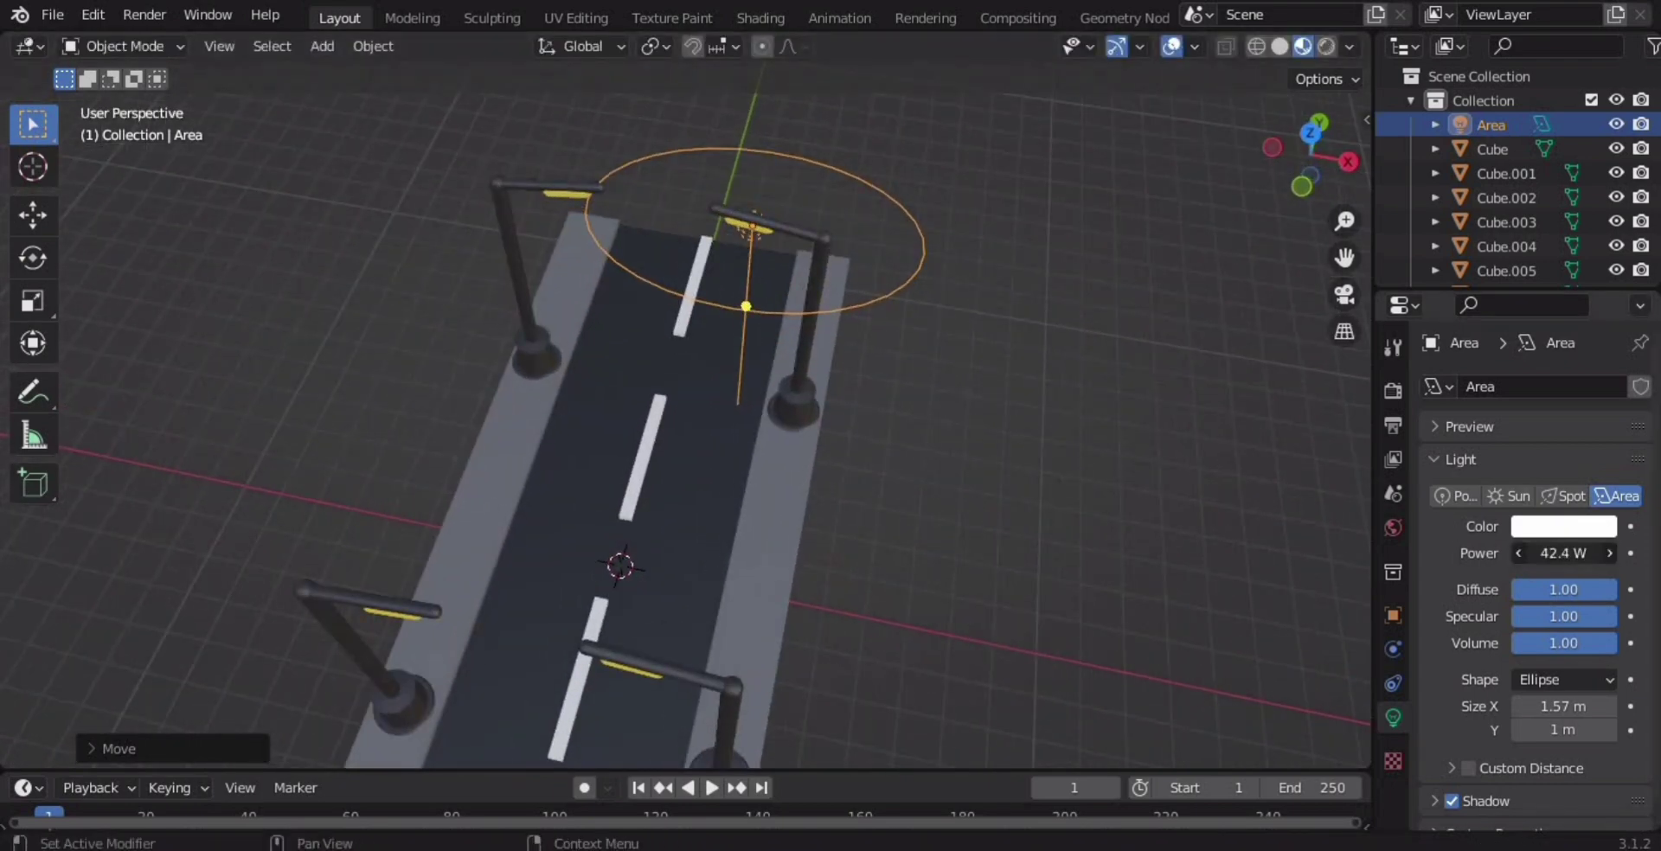
Color the area light yellow FFDB1E, switch to Rendered shading, and set power to 136.6 W.
{"action": "left_click", "coordinate": [1552, 531]}
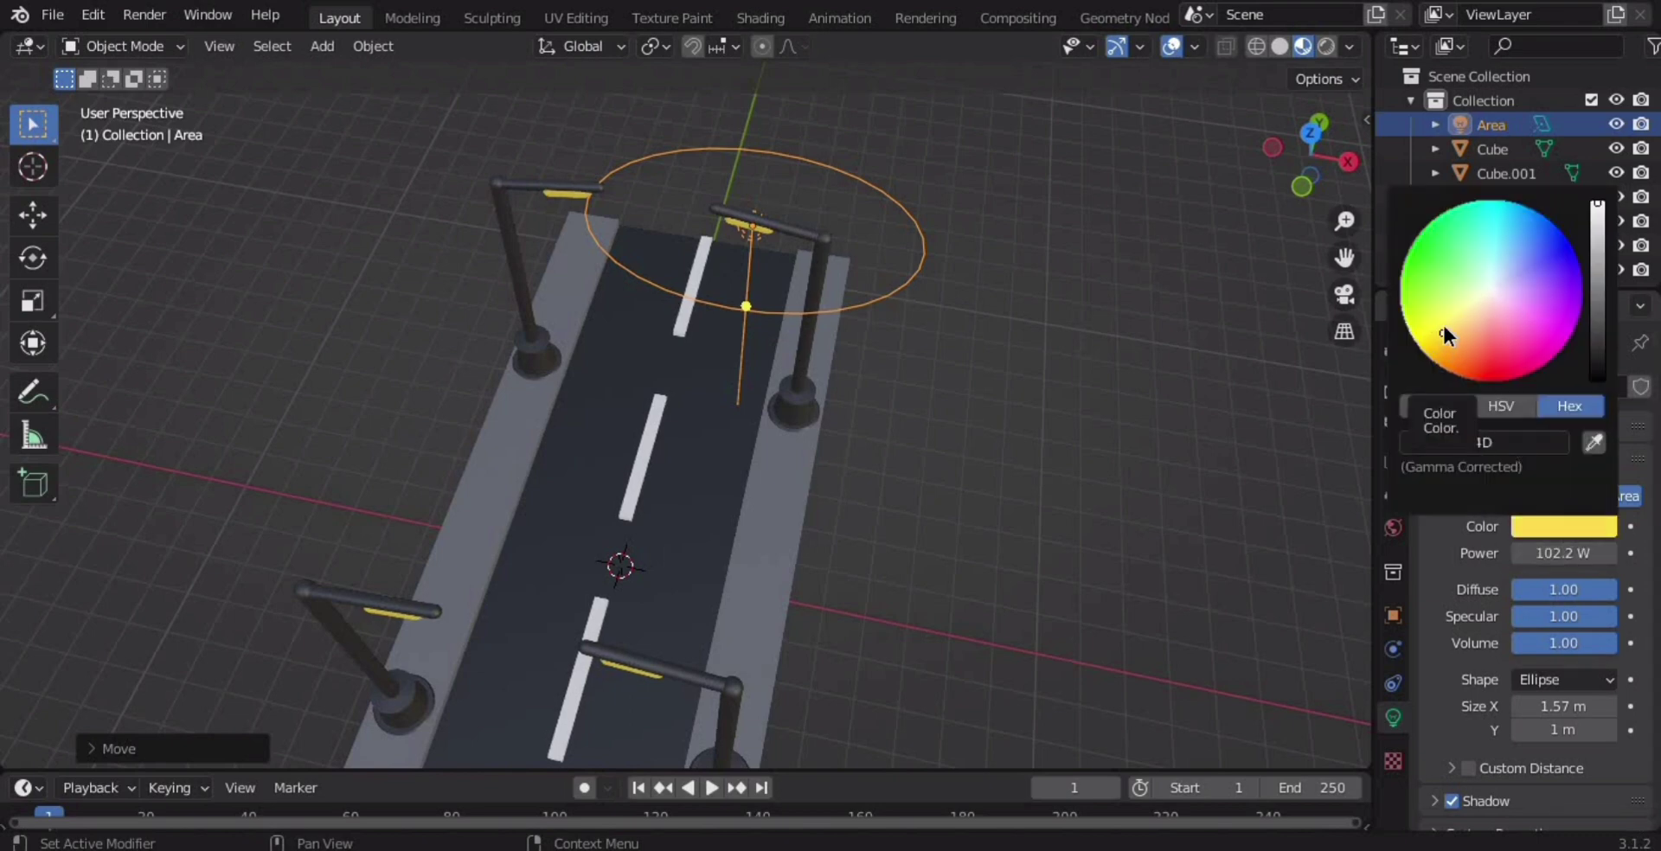
{"action": "left_click_drag", "start_coordinate": [1435, 338], "coordinate": [1431, 337]}
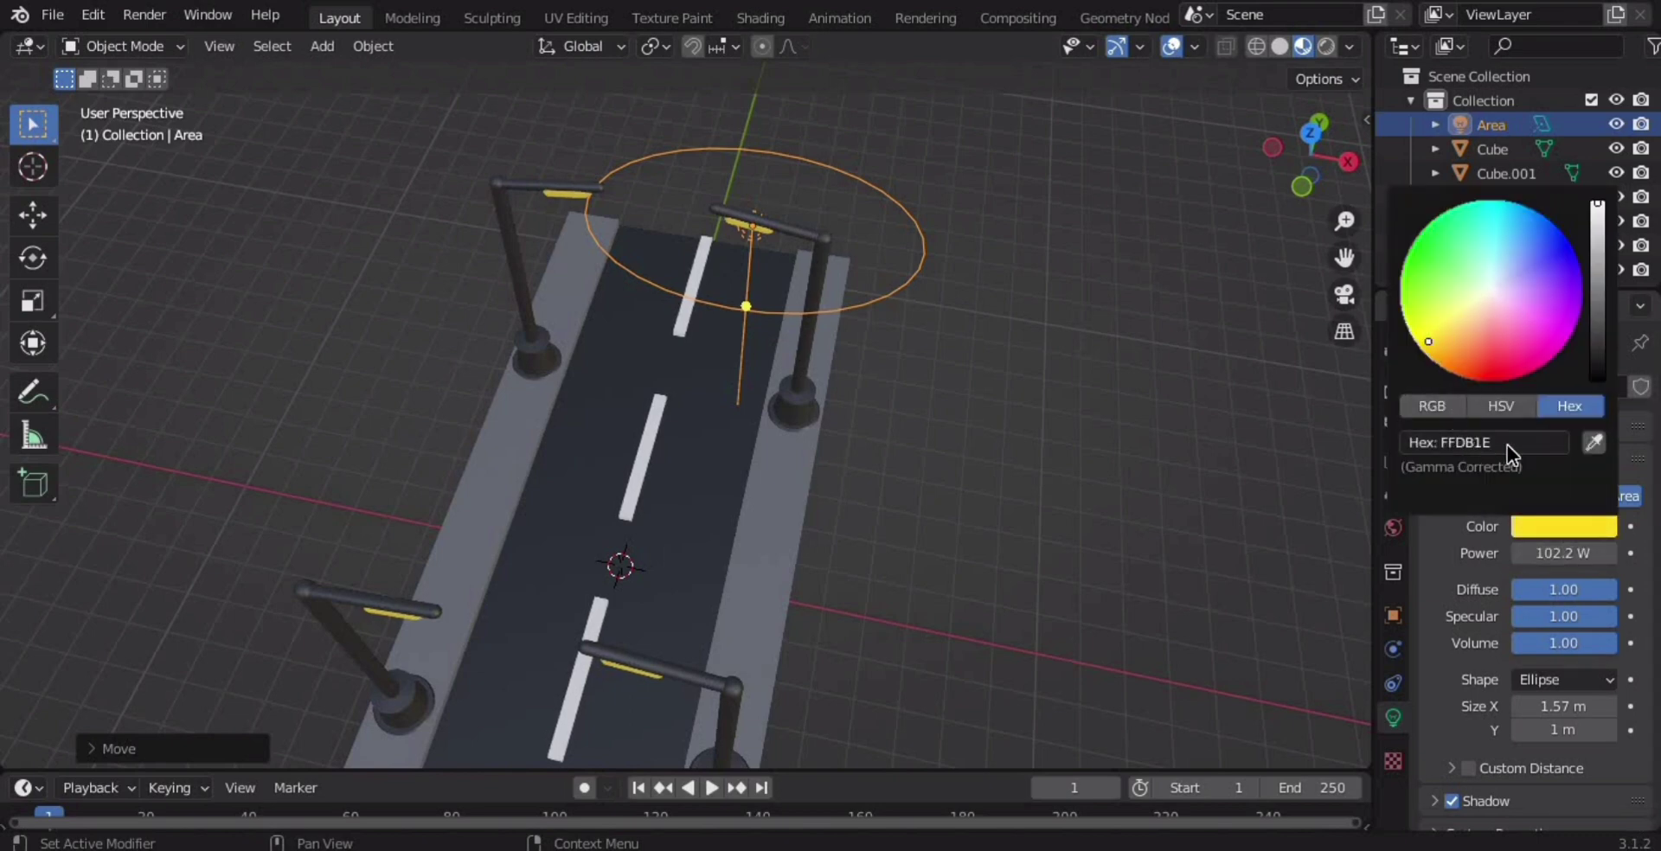
{"action": "middle_click_drag", "start_coordinate": [998, 408], "coordinate": [973, 341]}
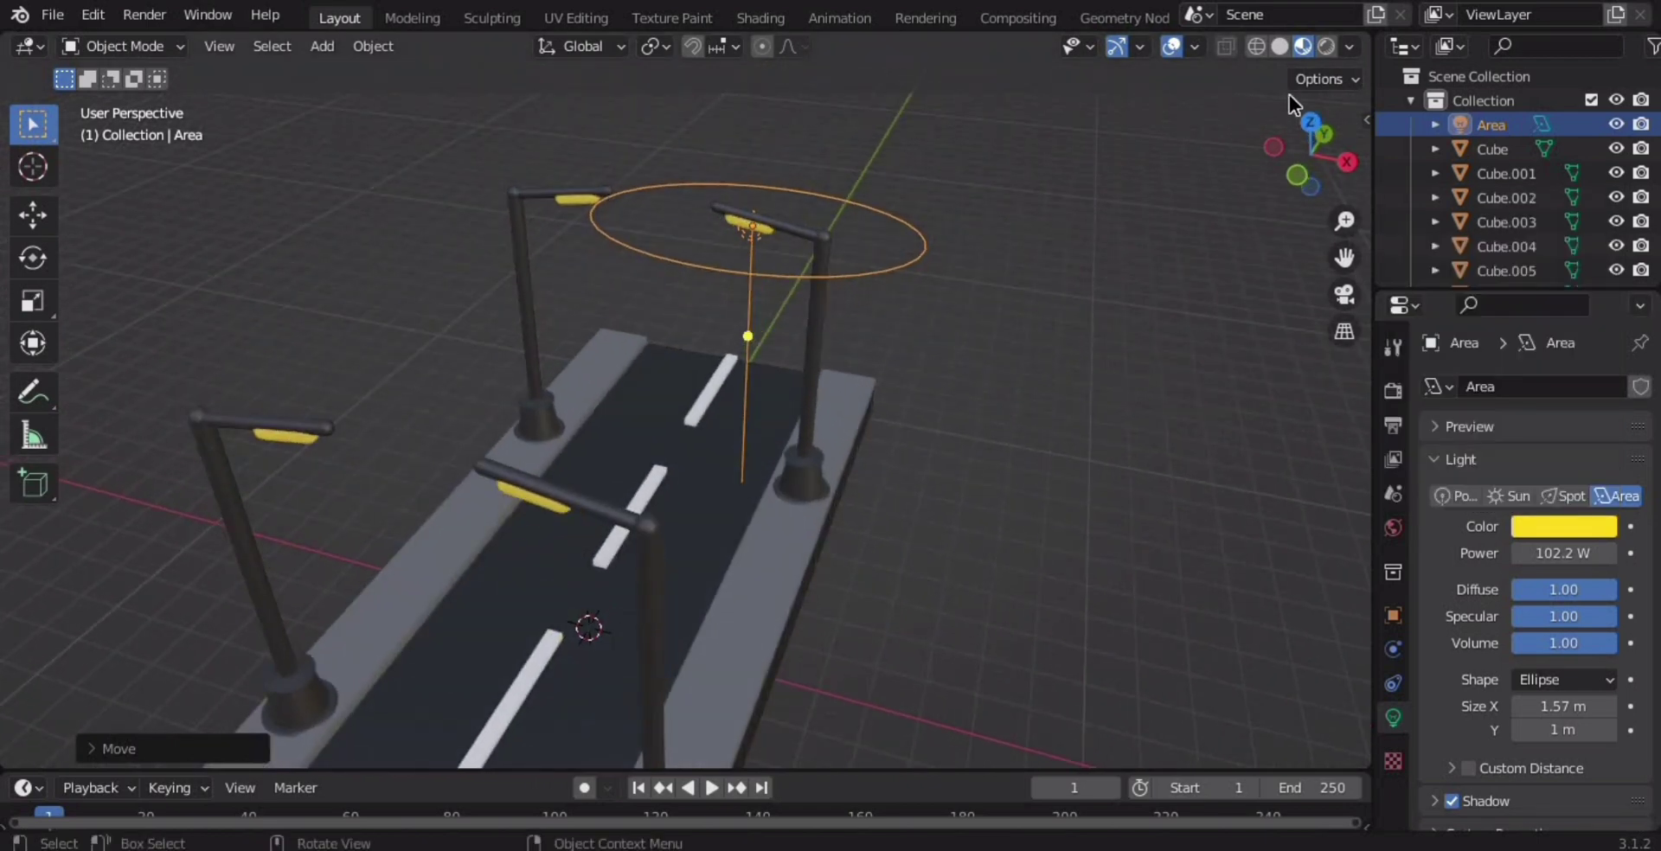
{"action": "left_click", "coordinate": [1328, 47]}
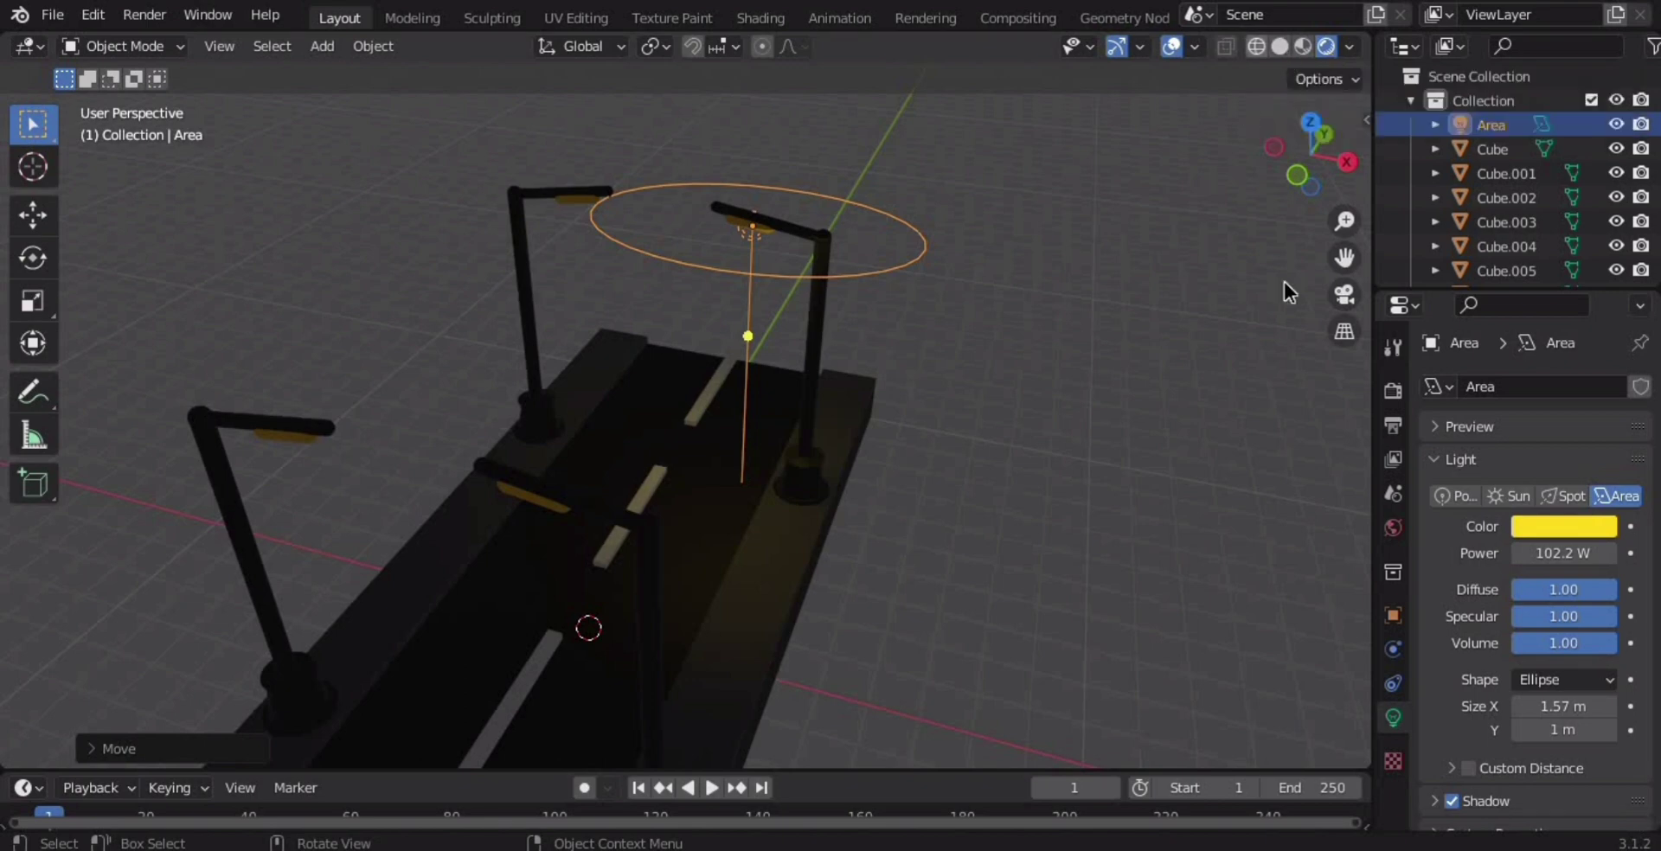
{"action": "left_click_drag", "start_coordinate": [1562, 553], "coordinate": [1609, 553]}
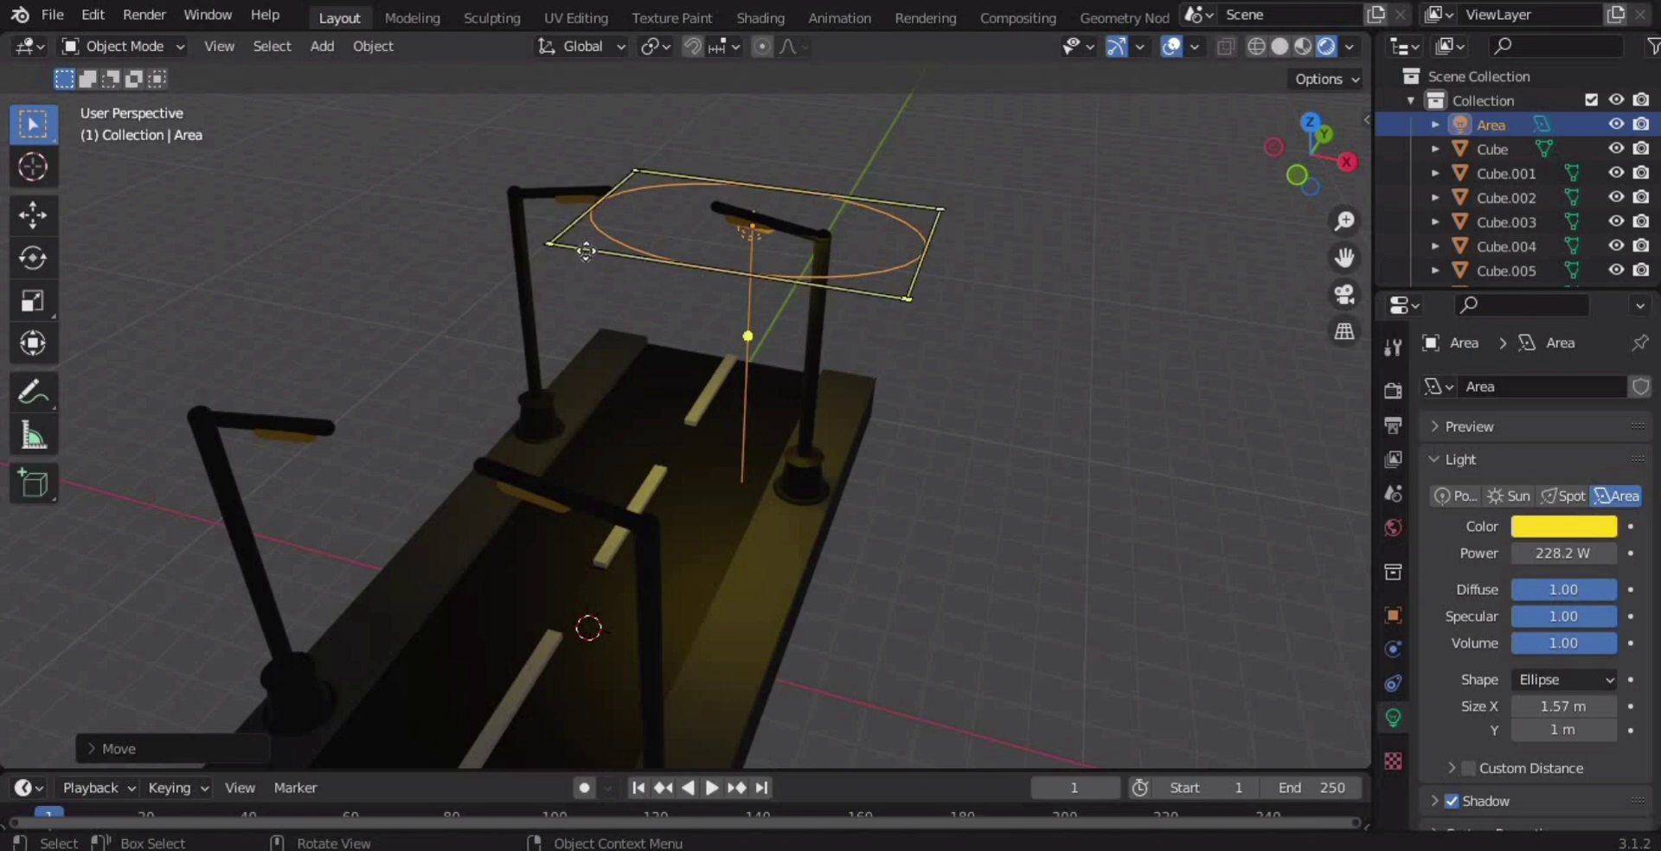
Resize the area light's outline down to 0.522 × 0.207 m beneath the lamp head.
{"action": "left_click_drag", "start_coordinate": [666, 270], "coordinate": [708, 211]}
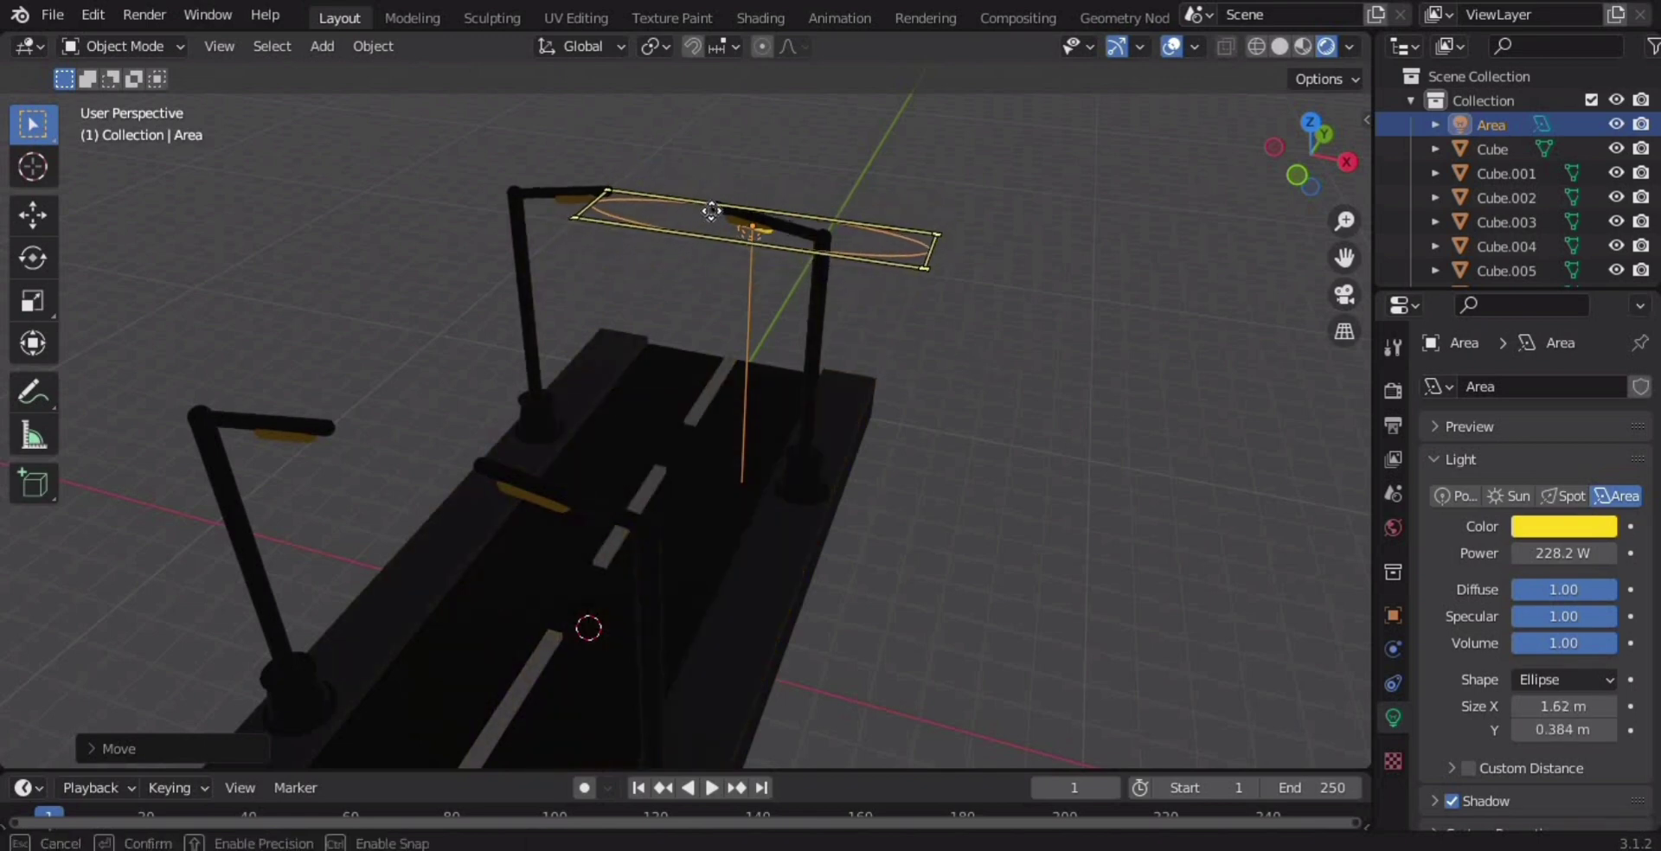
{"action": "left_click_drag", "start_coordinate": [932, 254], "coordinate": [706, 207]}
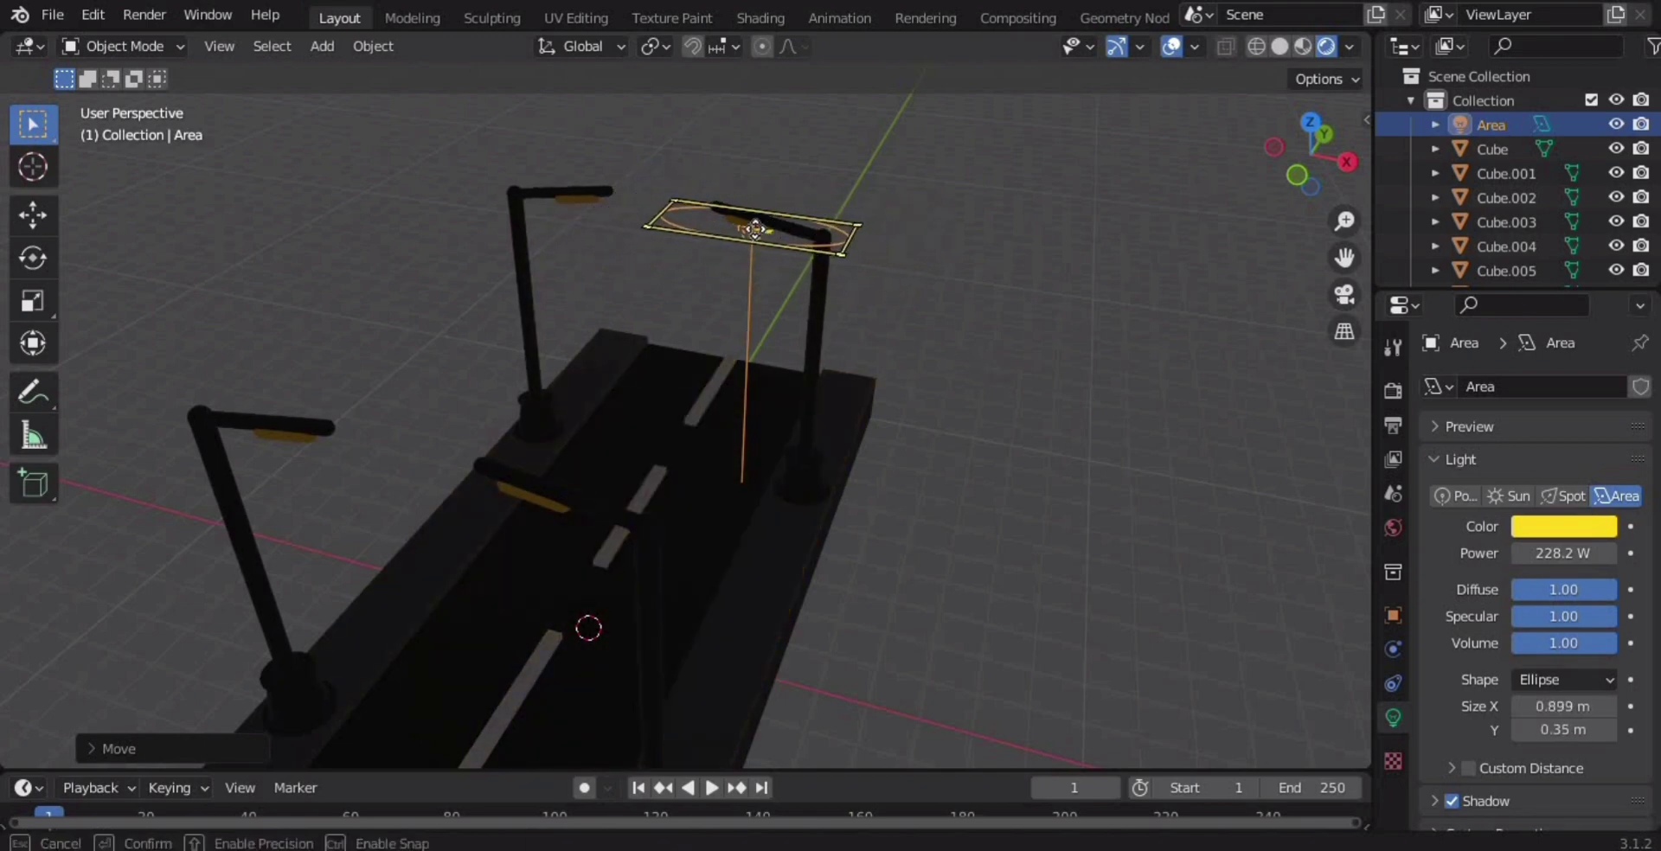
{"action": "middle_click_drag", "start_coordinate": [870, 283], "coordinate": [942, 354]}
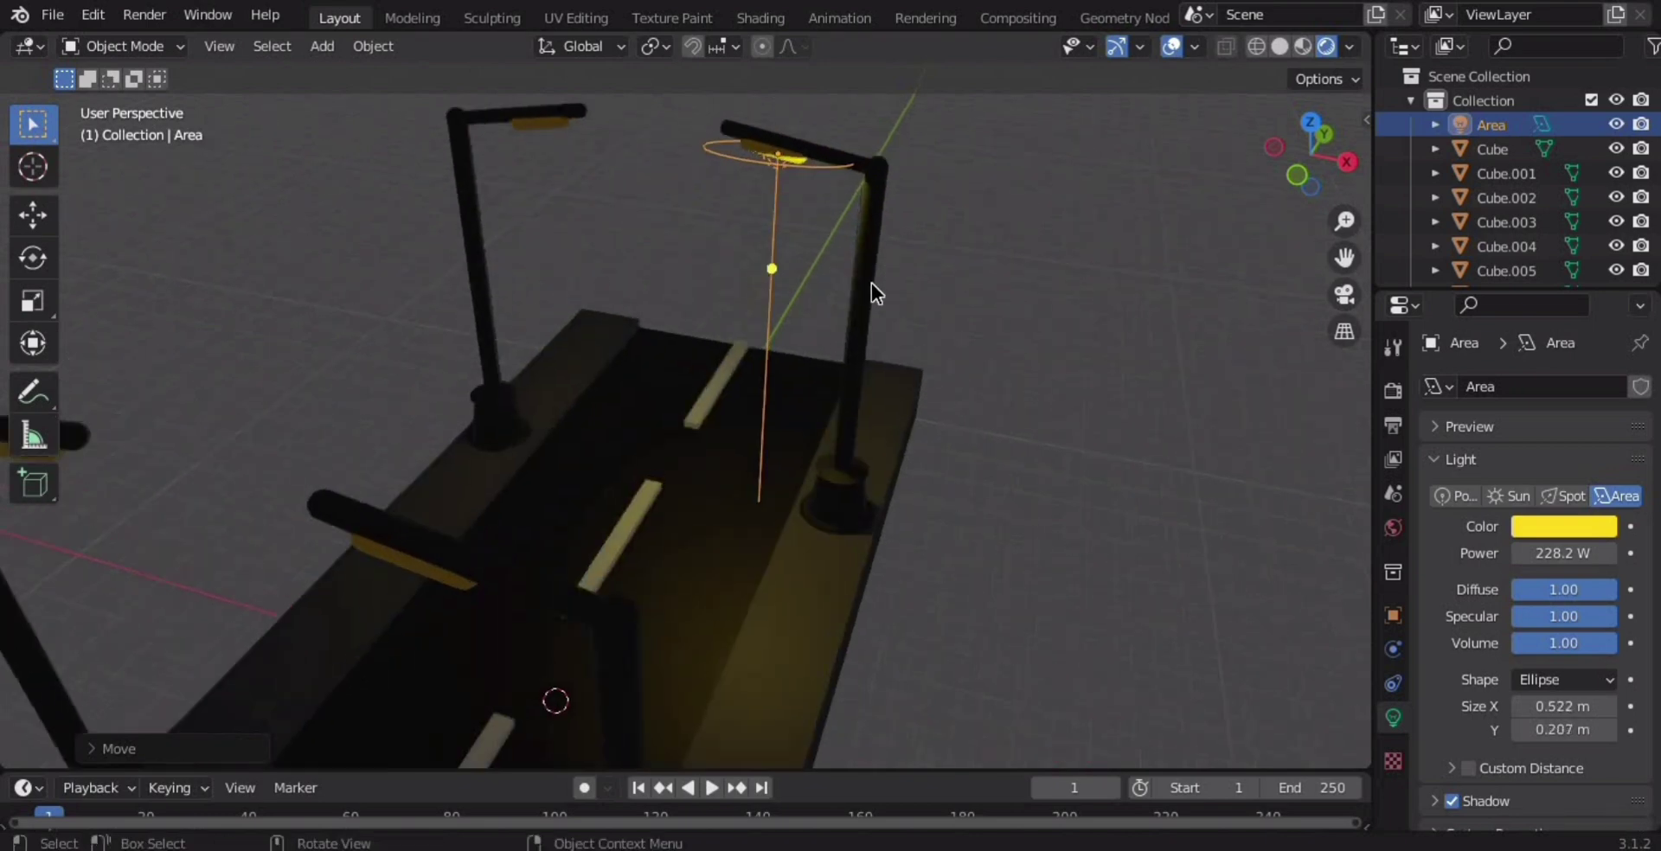
{"action": "key", "text": "KP_7"}
Paste a copy of the area light and place it under the opposite lamp.
{"action": "scroll", "coordinate": [942, 355], "scroll_direction": "down", "scroll_amount": 3}
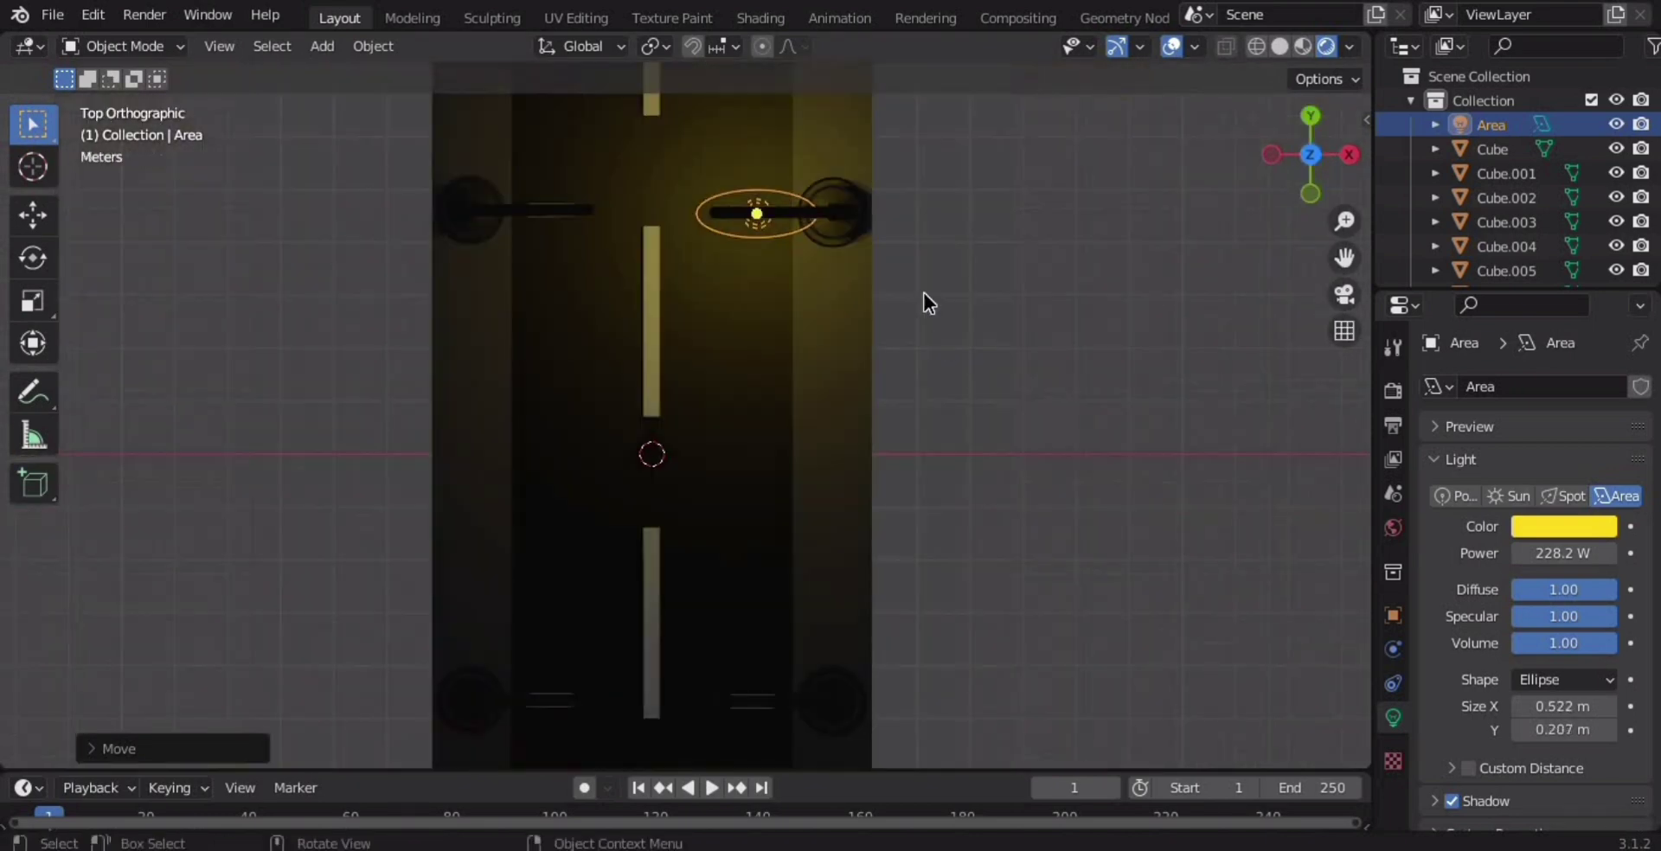
{"action": "middle_click_drag", "start_coordinate": [916, 299], "coordinate": [936, 461], "text": "shift"}
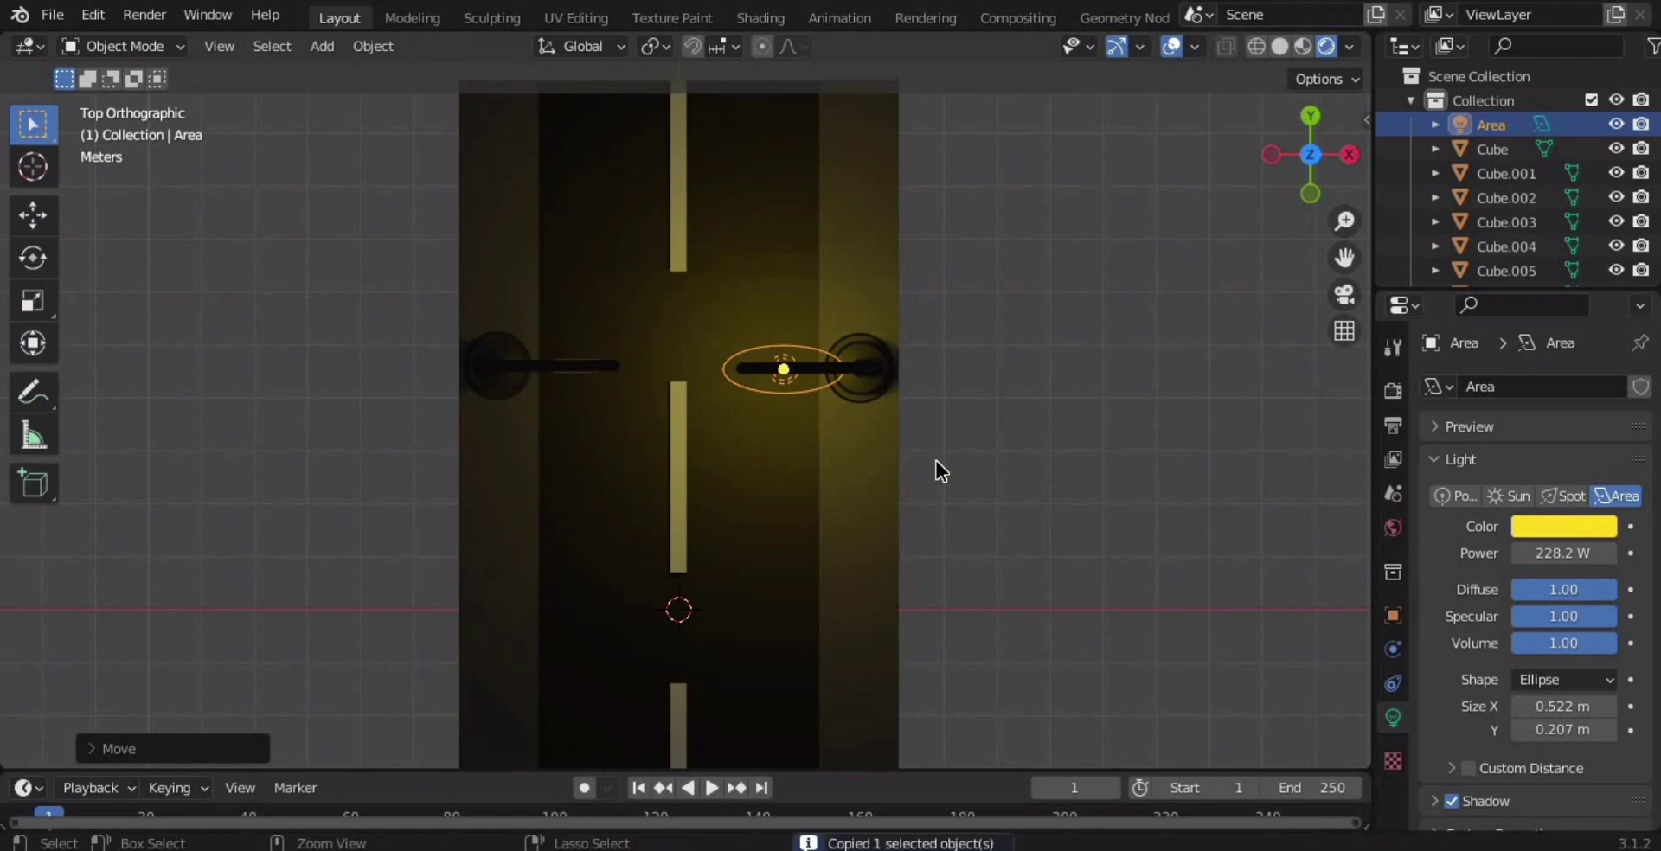
{"action": "key", "text": "ctrl+v"}
{"action": "key", "text": "g"}
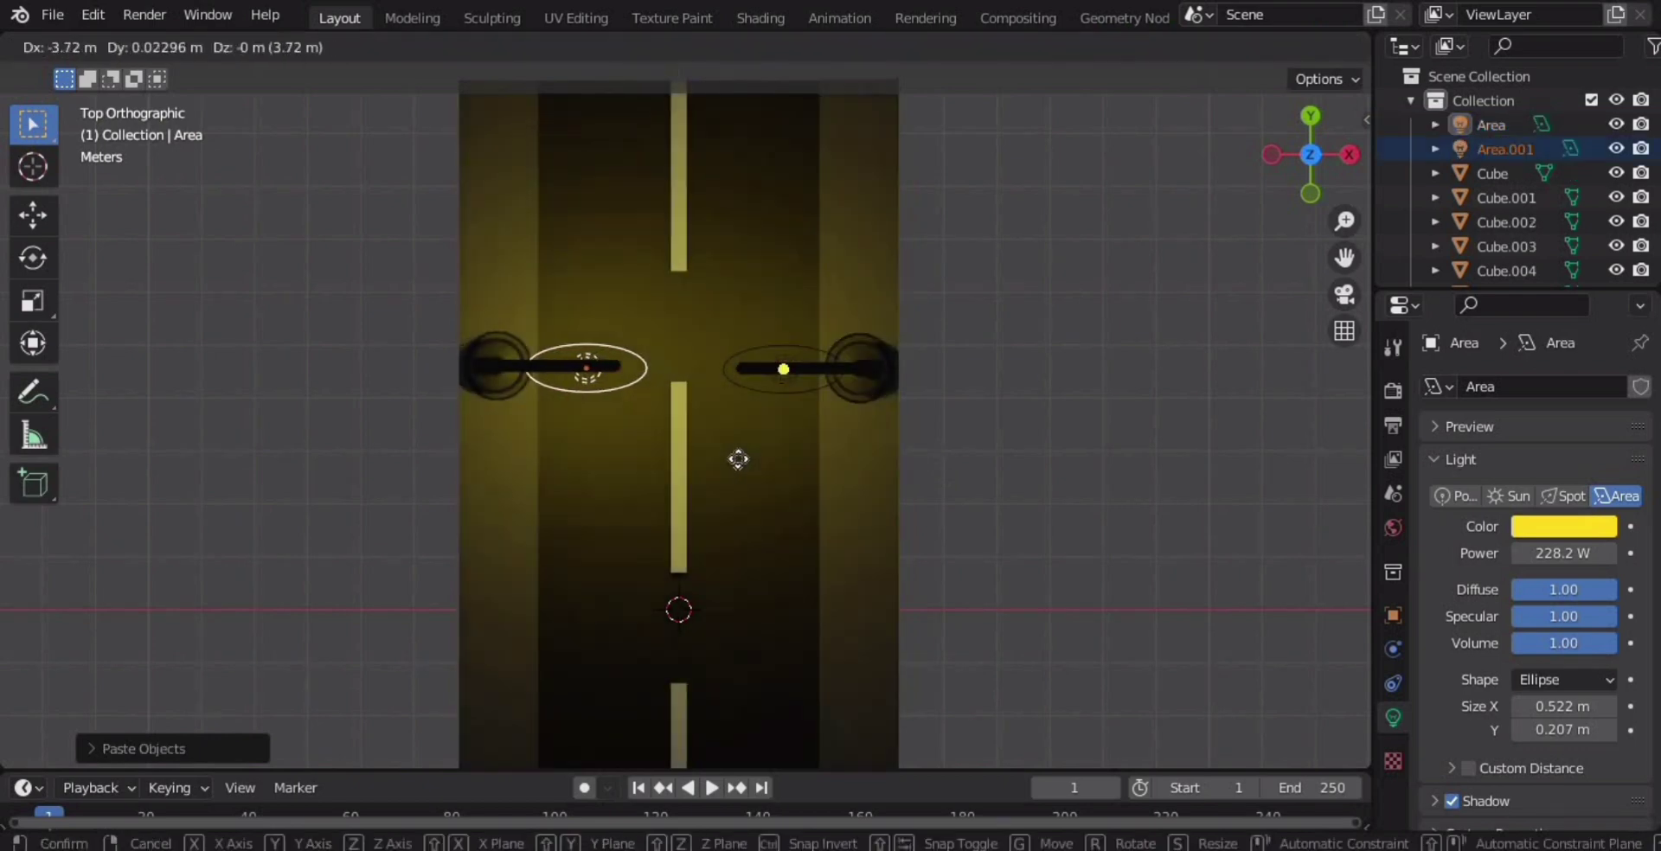
{"action": "left_click", "coordinate": [737, 459]}
{"action": "mouse_move", "coordinate": [803, 476]}
{"action": "middle_mouse_down"}
{"action": "mouse_move", "coordinate": [802, 420]}
{"action": "mouse_move", "coordinate": [841, 532]}
{"action": "mouse_move", "coordinate": [873, 413]}
{"action": "mouse_move", "coordinate": [880, 464]}
{"action": "middle_mouse_up"}
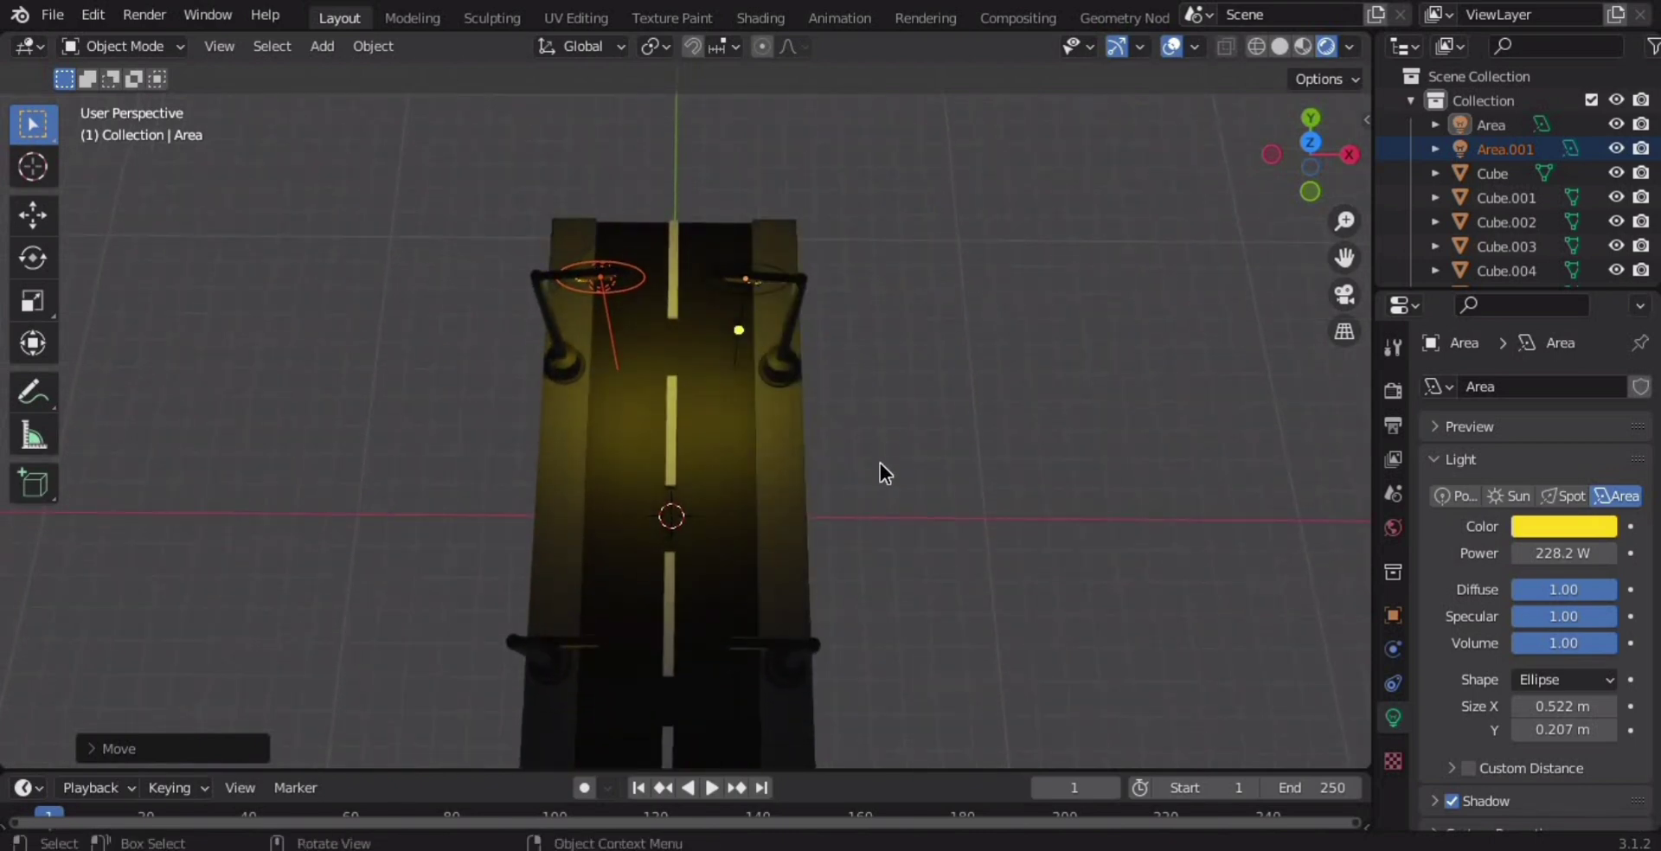
Paste another light copy and align it under the near right lamp head.
{"action": "key", "text": "ctrl+v"}
{"action": "key", "text": "g"}
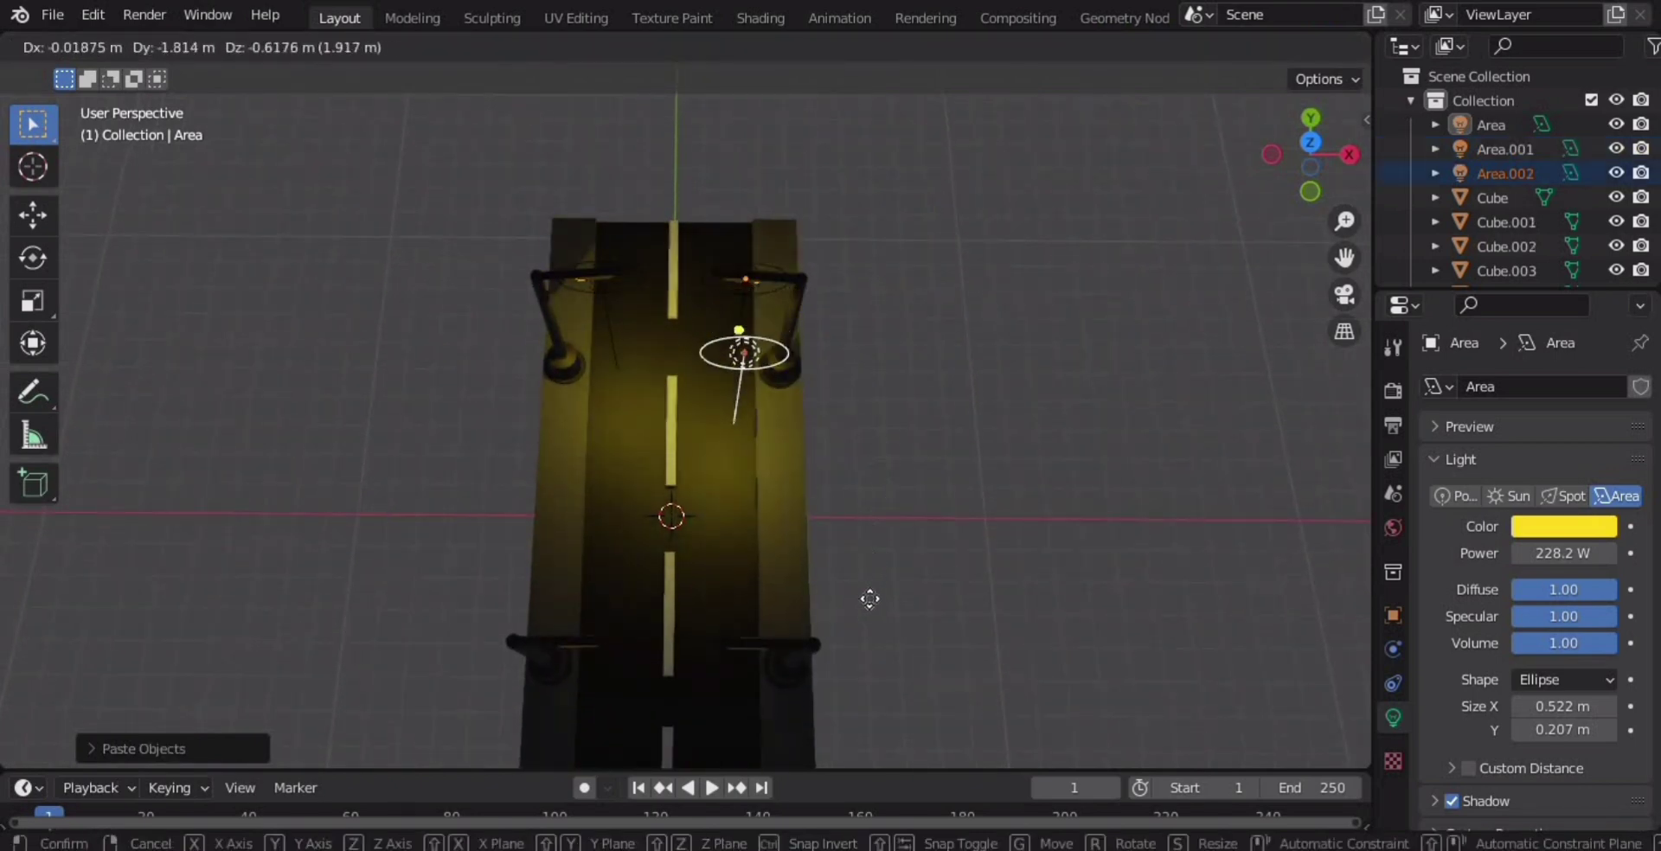
{"action": "left_click", "coordinate": [878, 130]}
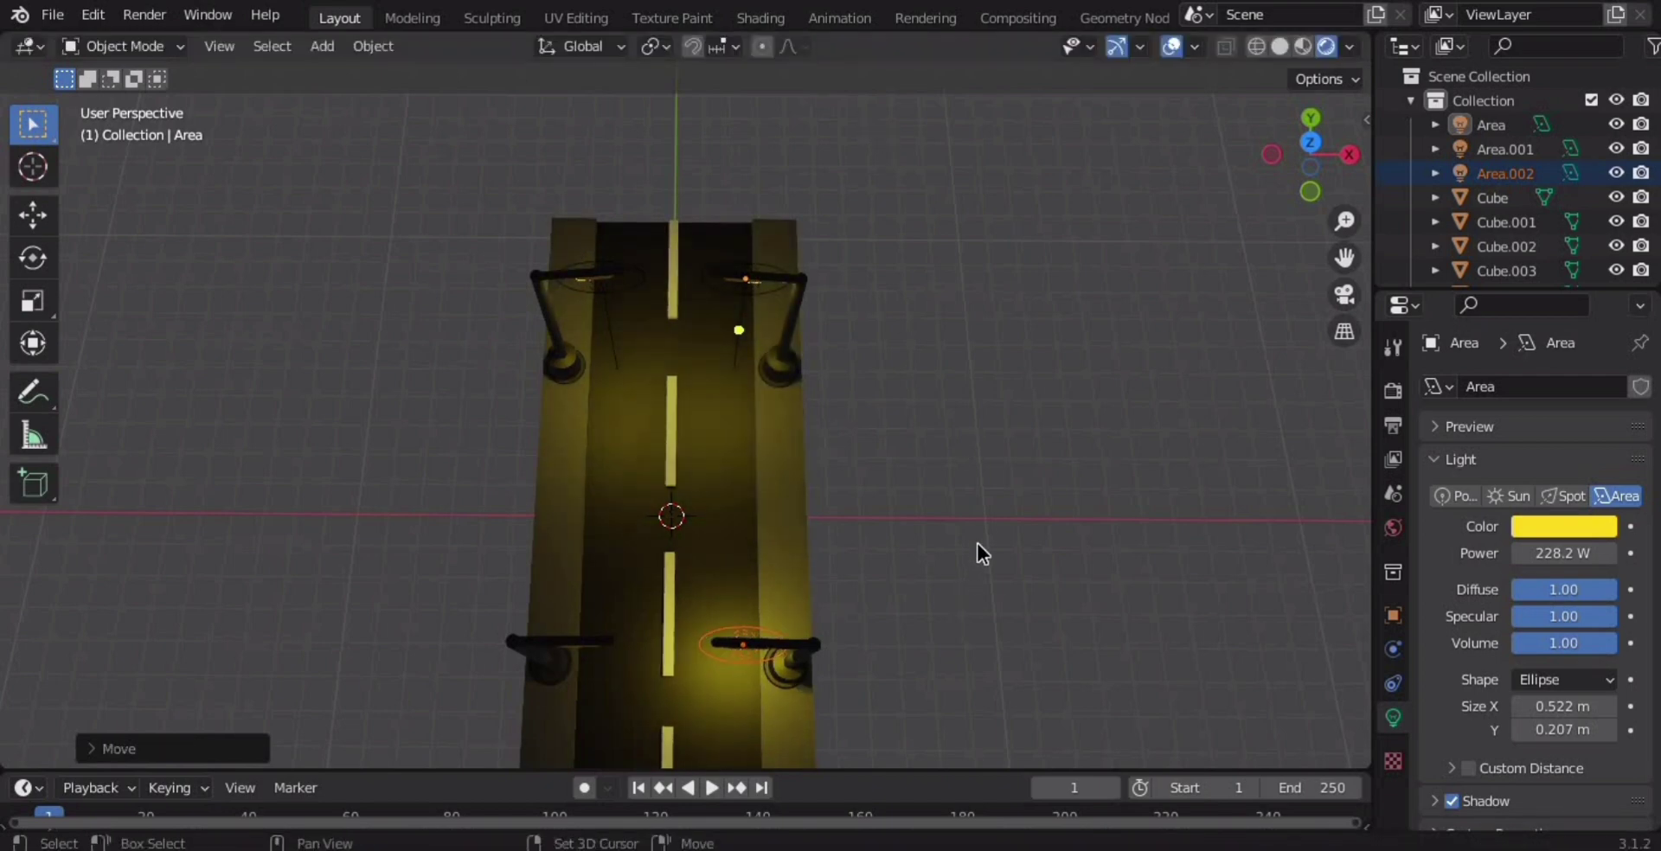
{"action": "key", "text": "KP_7"}
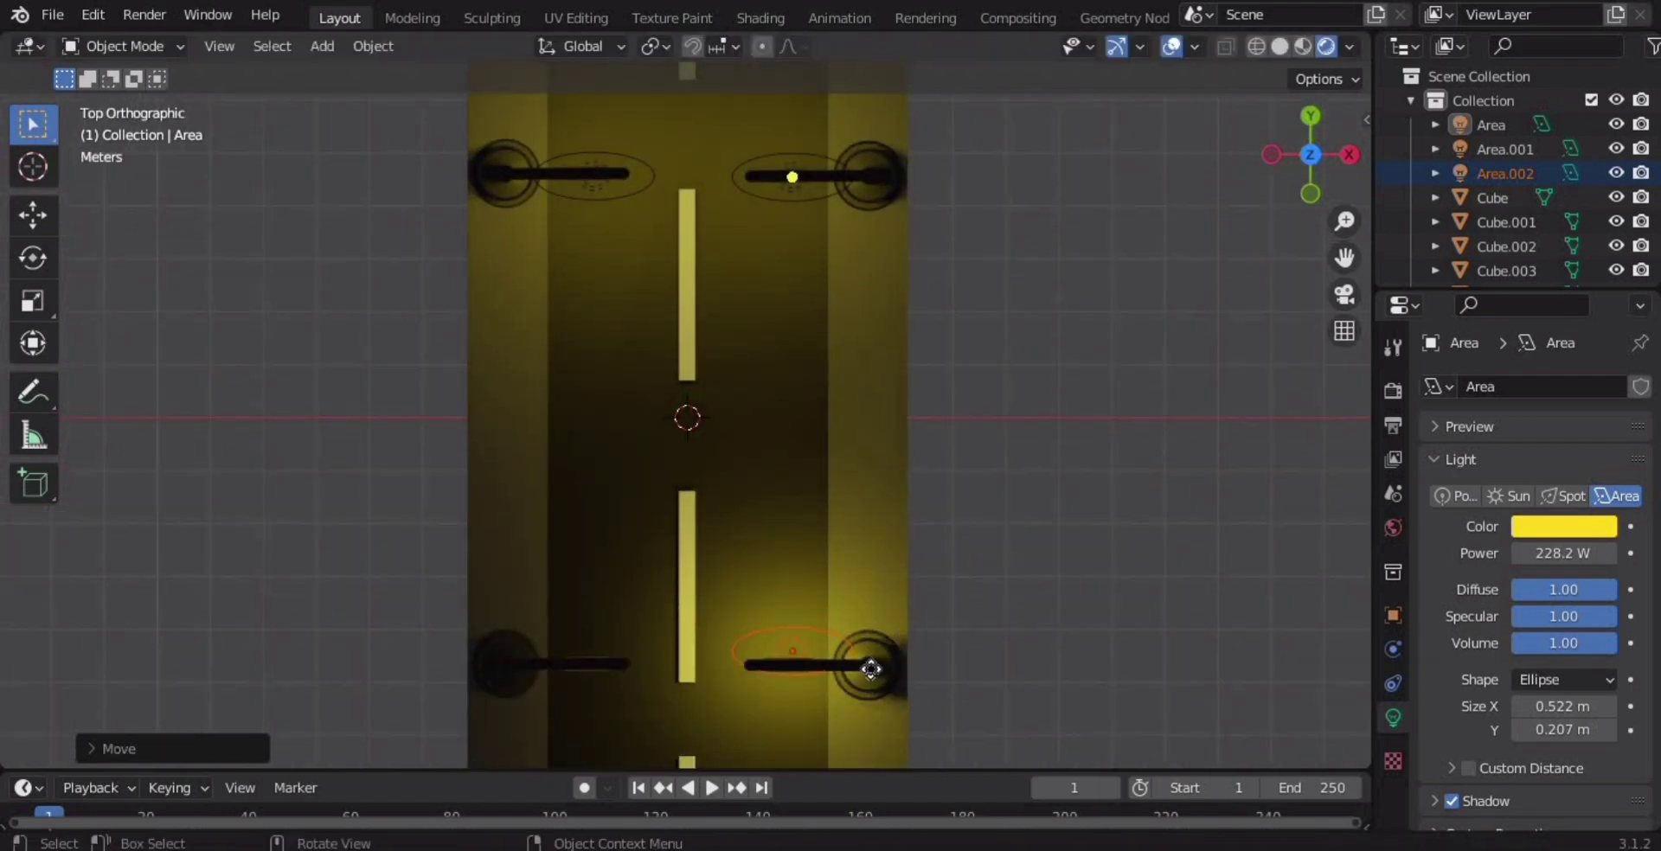
{"action": "key", "text": "g"}
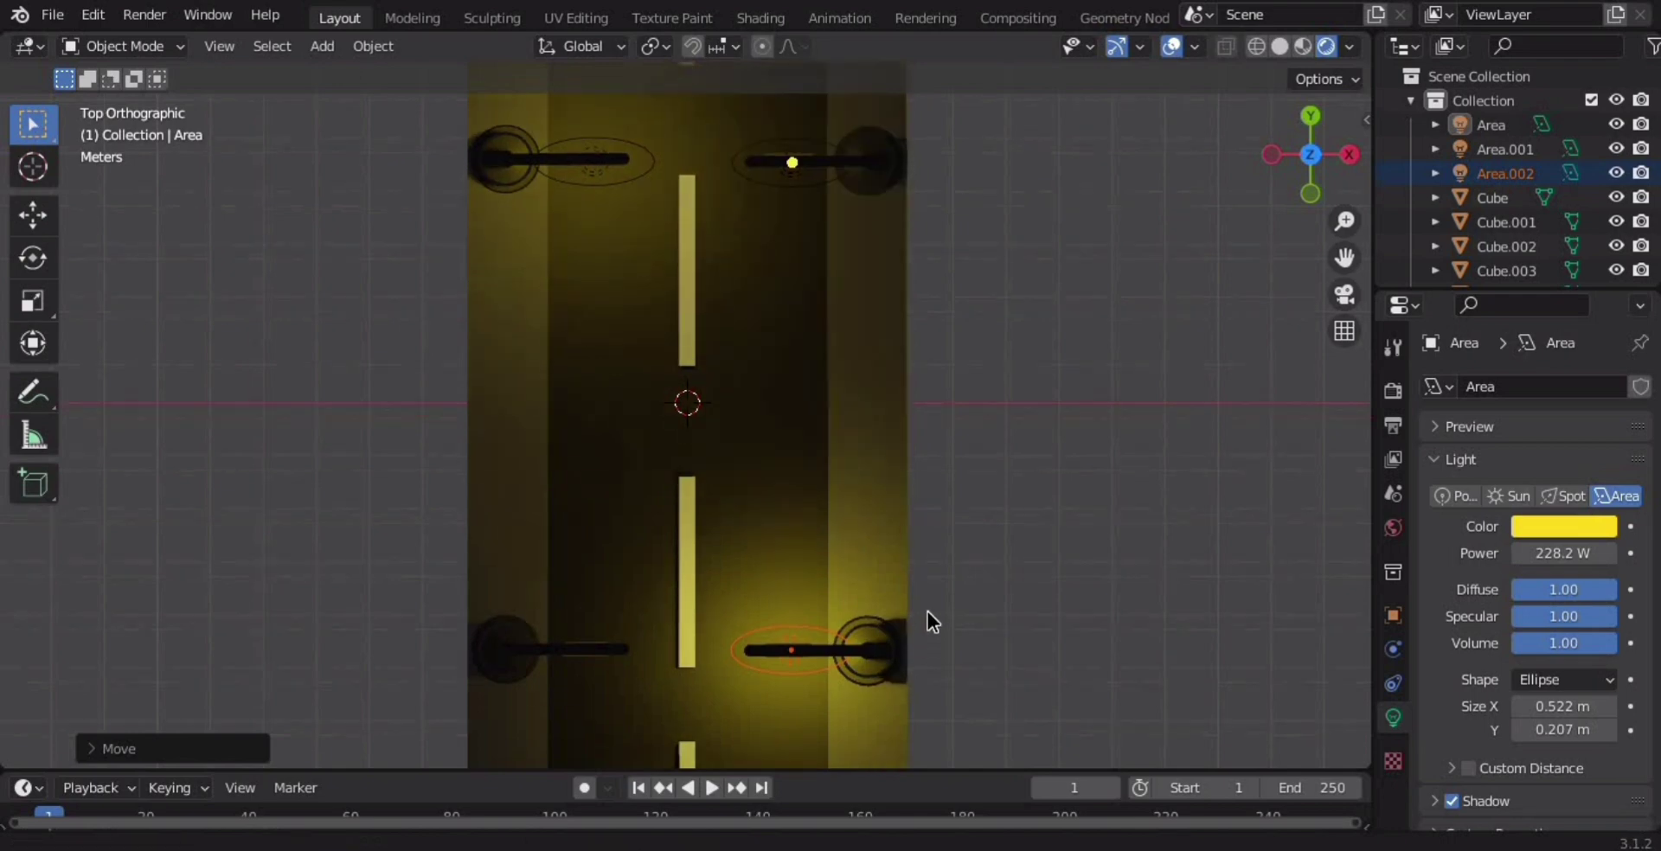
{"action": "middle_click_drag", "start_coordinate": [916, 678], "coordinate": [959, 587], "text": "shift"}
Copy Area.002 and paste a fourth light to move toward the last lamp.
{"action": "key", "text": "ctrl+c"}
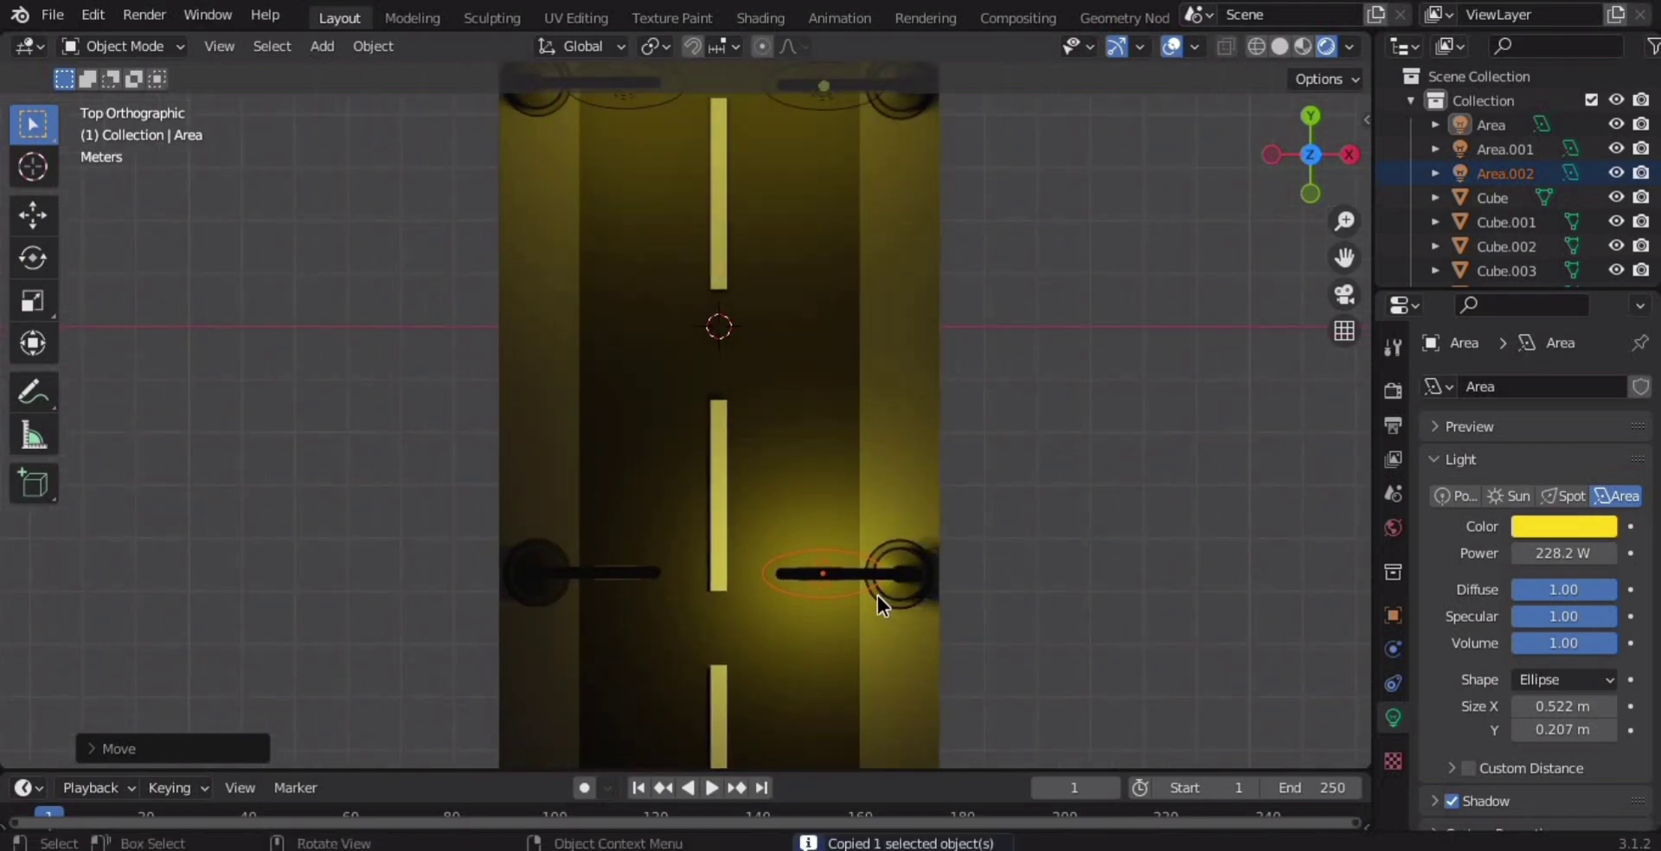
{"action": "key", "text": "ctrl+v"}
{"action": "key", "text": "g"}
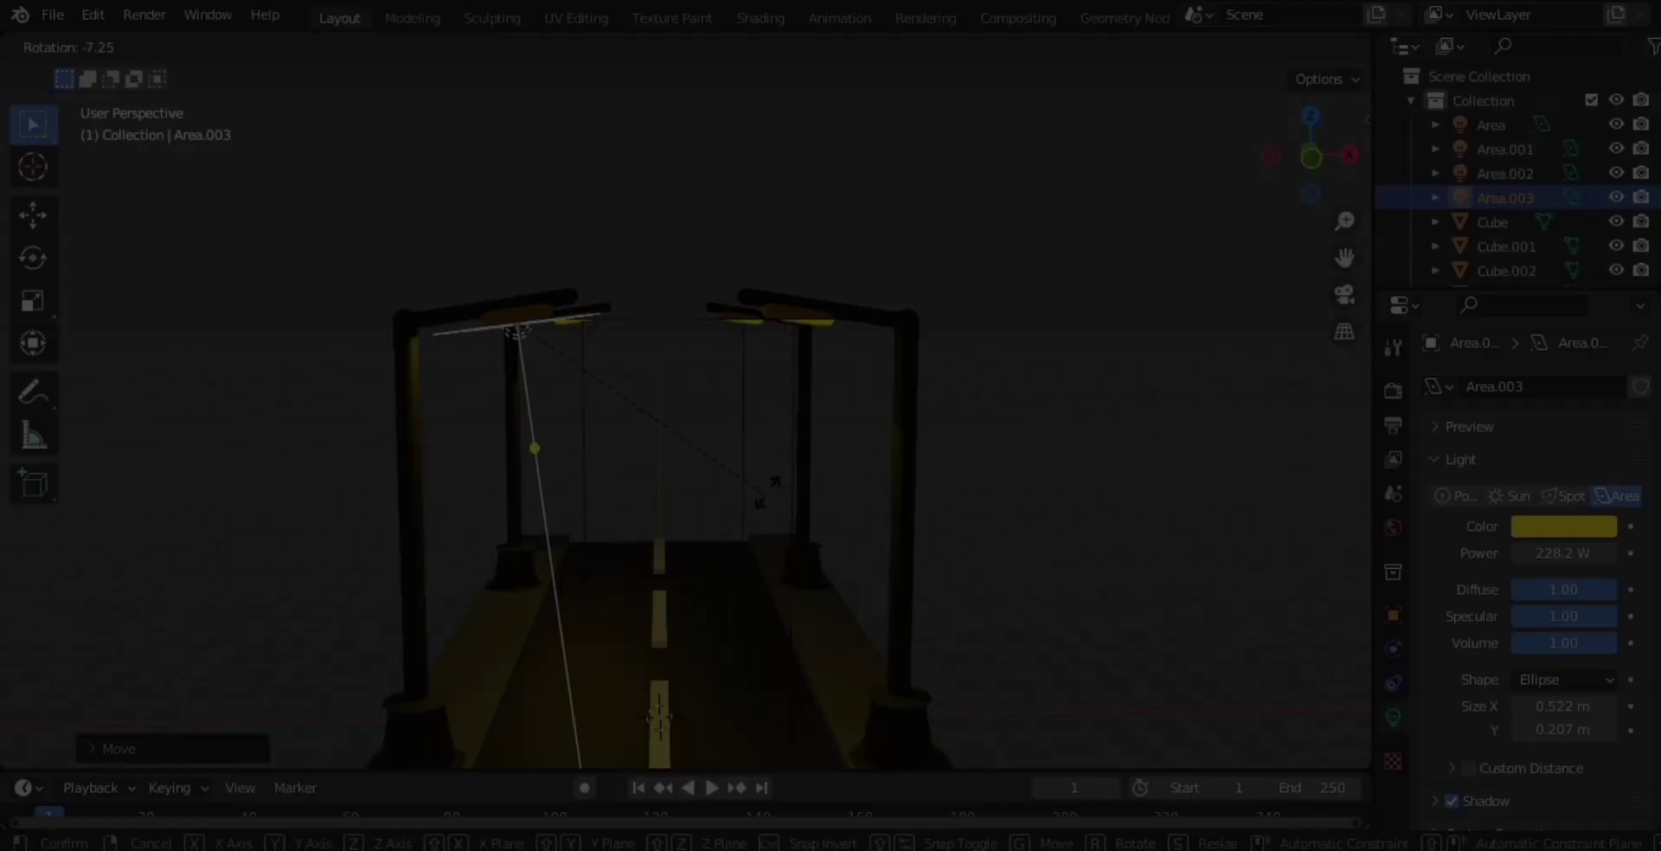
Place the fourth light and tilt Area.002 toward the road.
{"action": "left_click", "coordinate": [770, 485]}
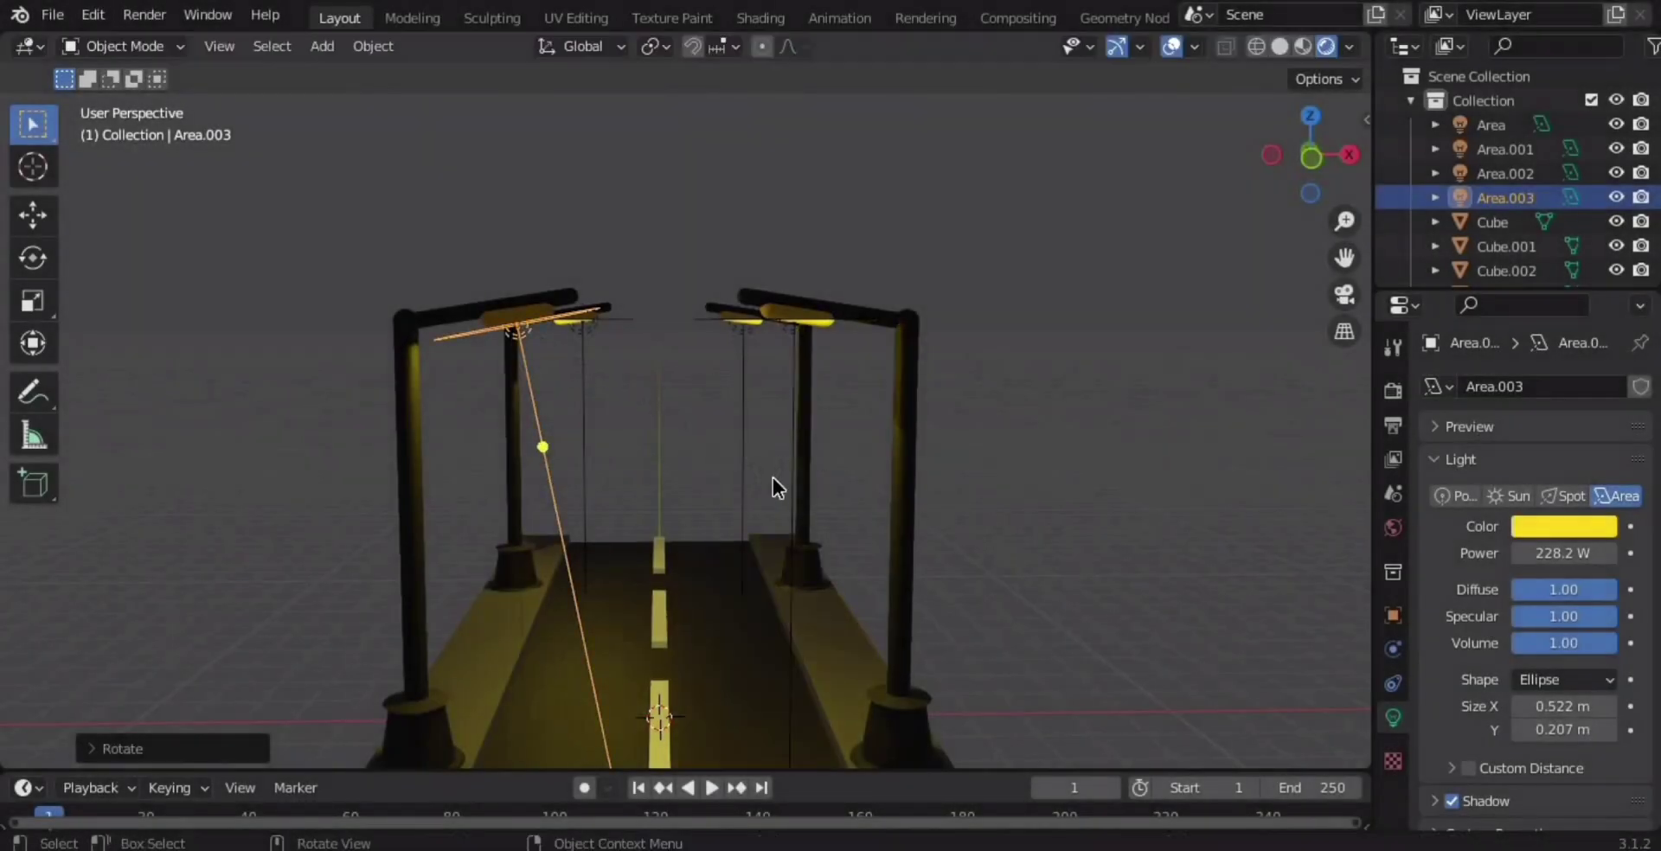
{"action": "left_click", "coordinate": [800, 325]}
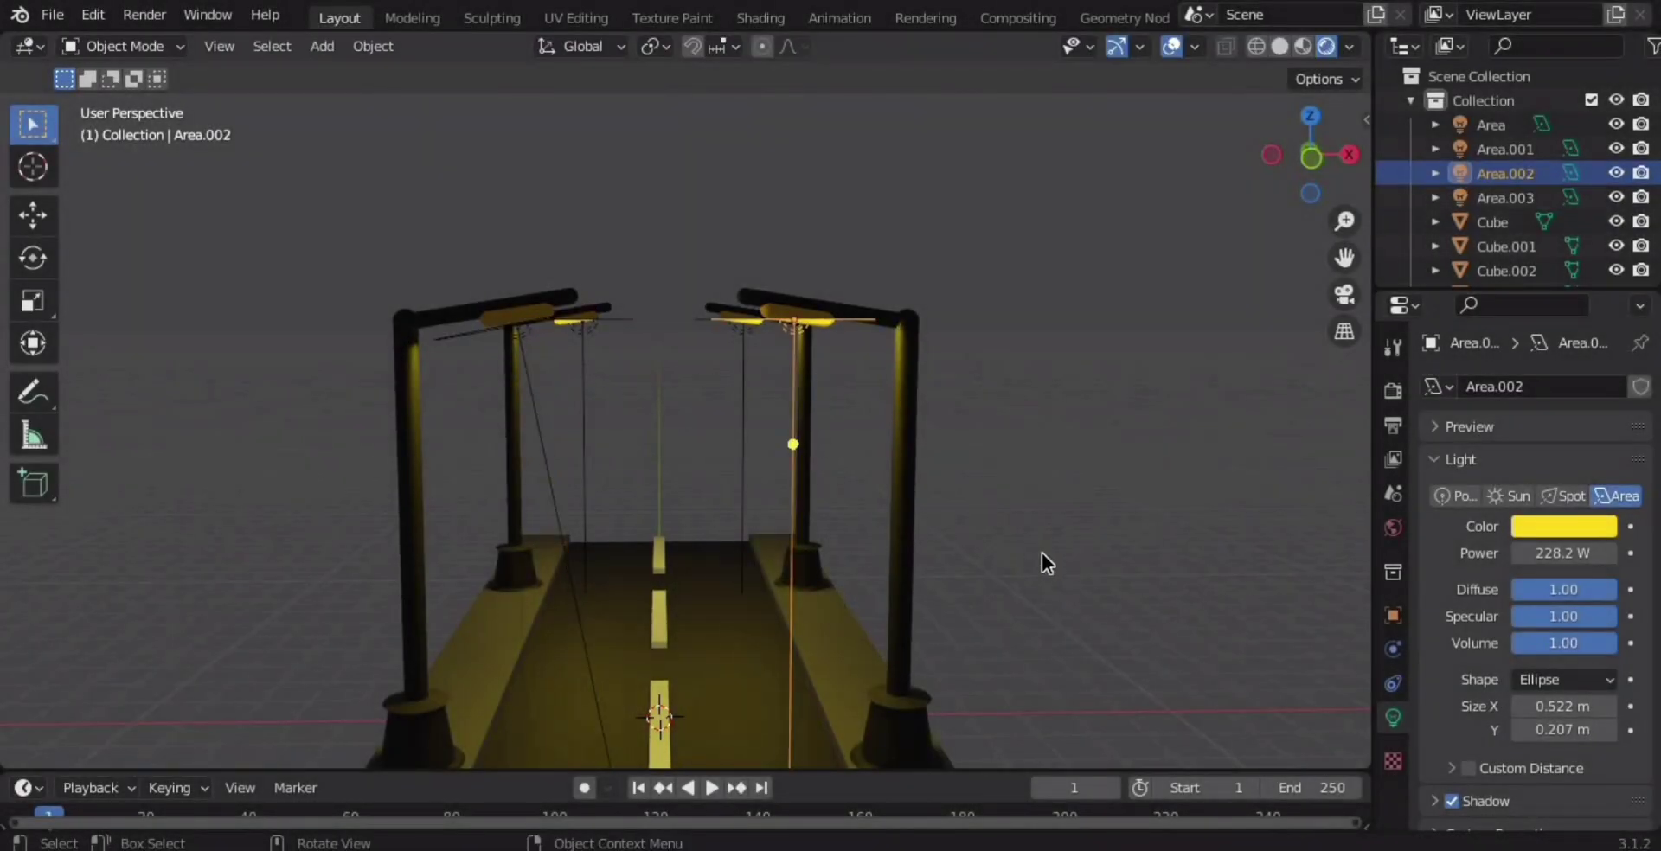
{"action": "key", "text": "r"}
{"action": "left_click", "coordinate": [995, 604]}
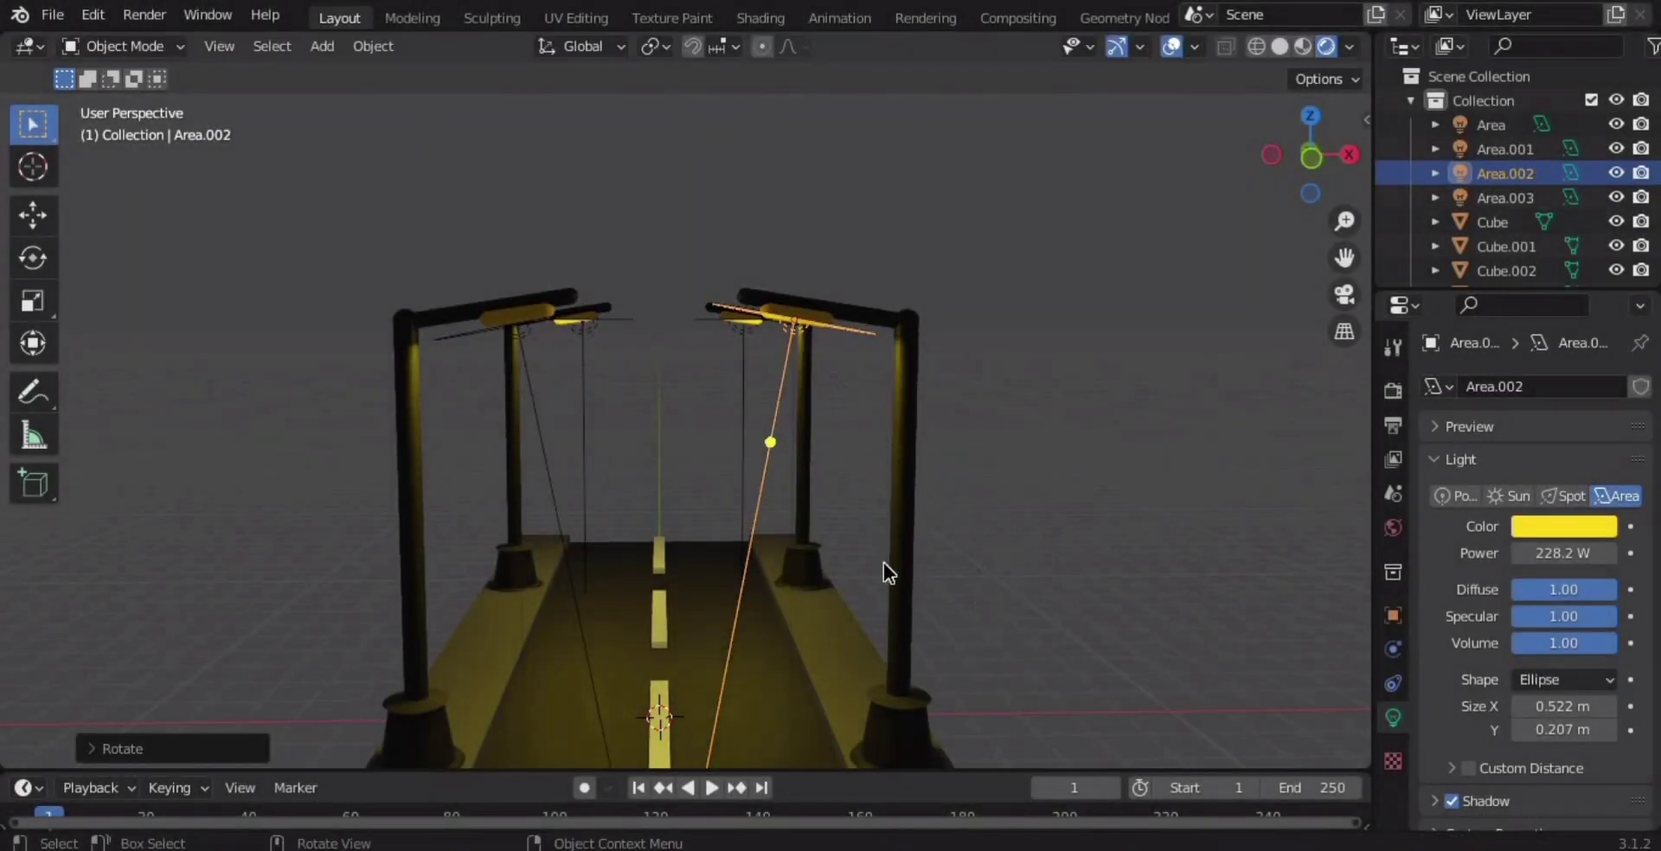
Tilt the Area.001 and Area lights so their beams angle toward the road.
{"action": "scroll", "coordinate": [886, 533], "scroll_direction": "up", "scroll_amount": 6}
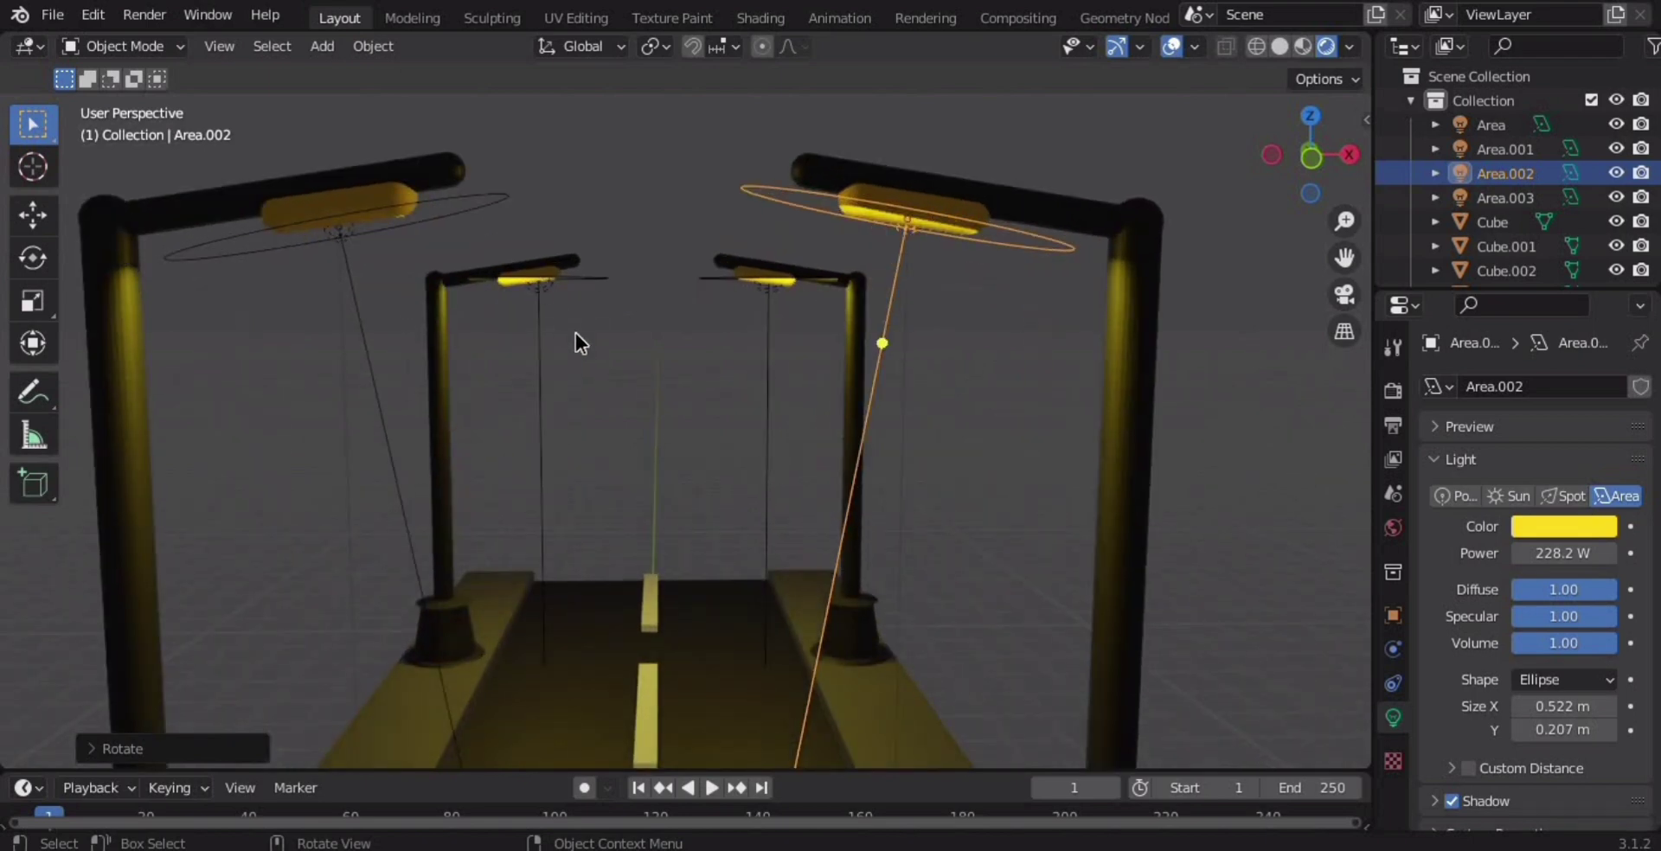
{"action": "left_click", "coordinate": [533, 299]}
{"action": "key", "text": "r"}
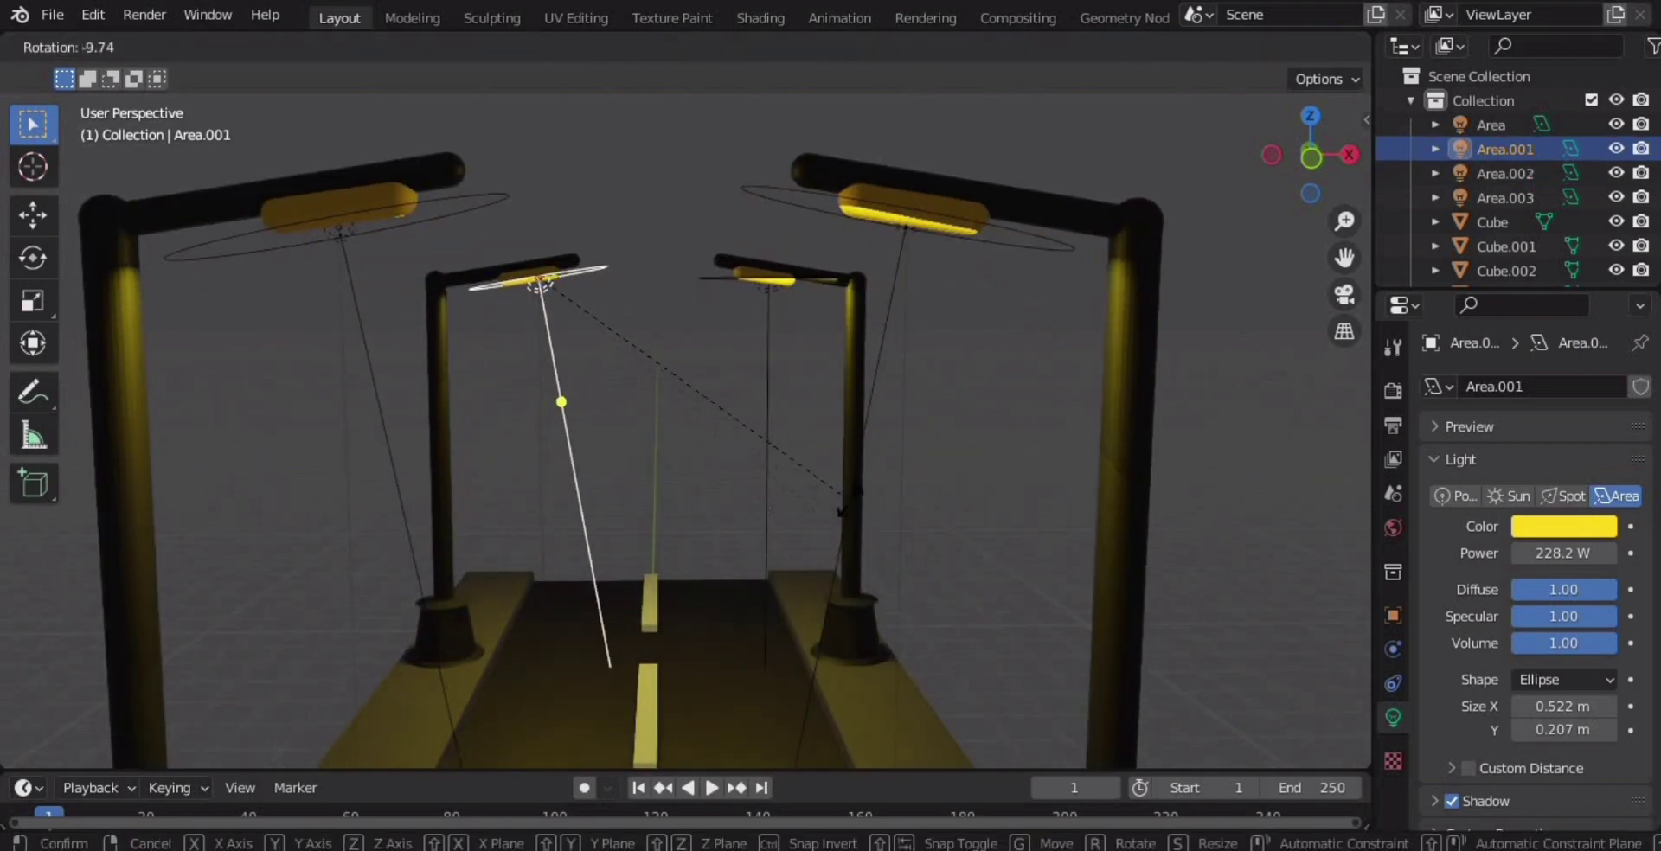
{"action": "left_click", "coordinate": [758, 311]}
{"action": "left_click", "coordinate": [855, 433]}
{"action": "key", "text": "r"}
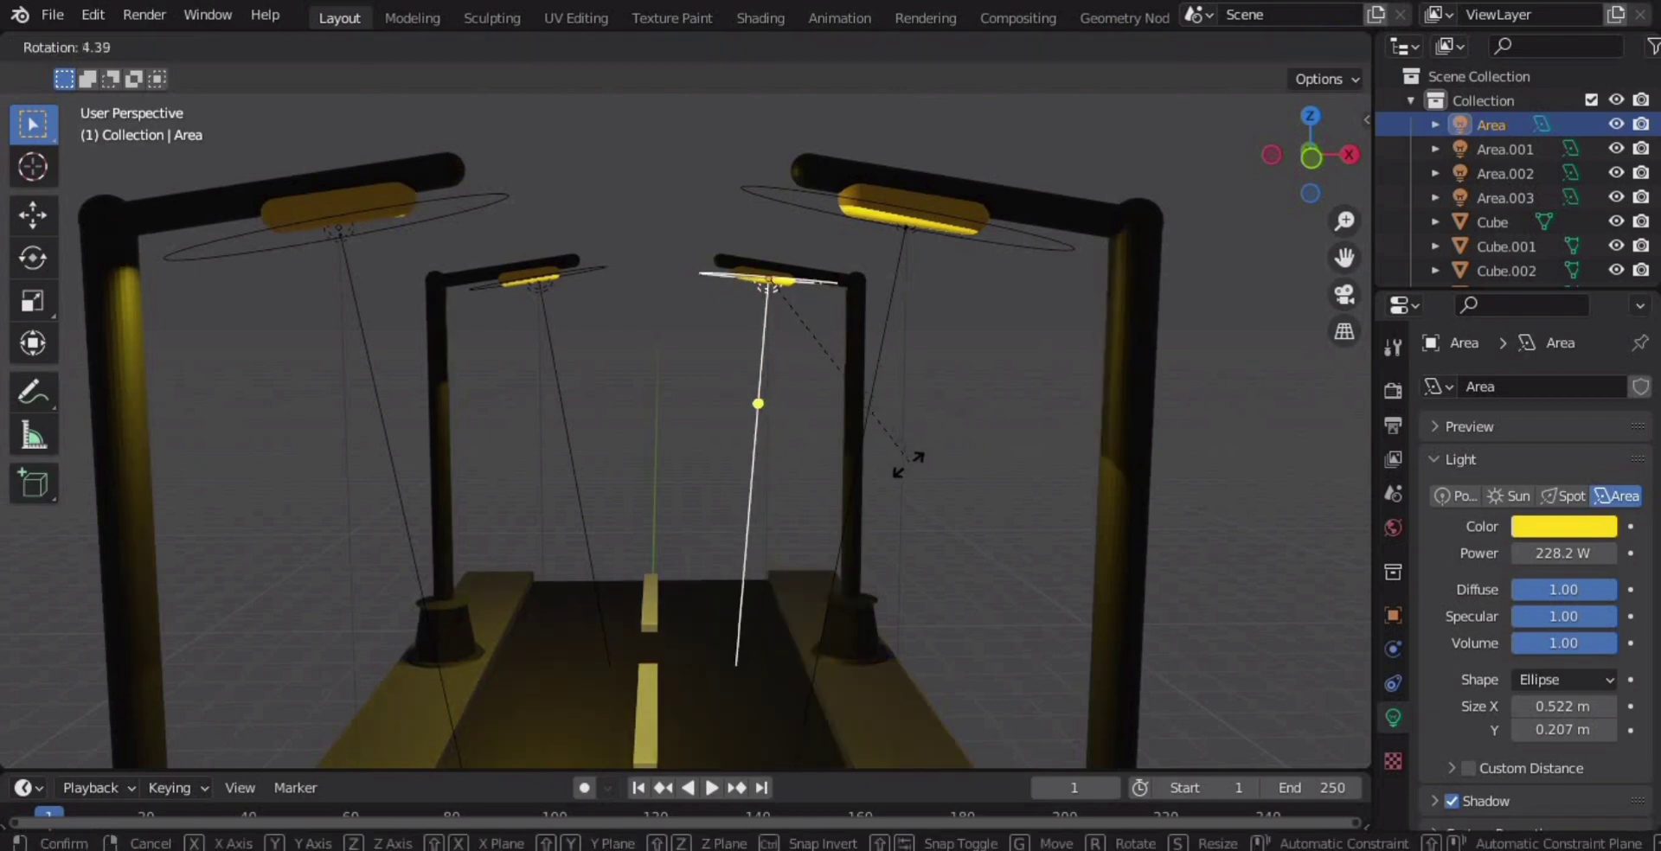
{"action": "left_click", "coordinate": [841, 489]}
Deselect the lights in a three-quarter road view and bring up the Add object menu.
{"action": "scroll", "coordinate": [832, 471], "scroll_direction": "down", "scroll_amount": 3}
{"action": "scroll", "coordinate": [832, 471], "scroll_direction": "down", "scroll_amount": 2}
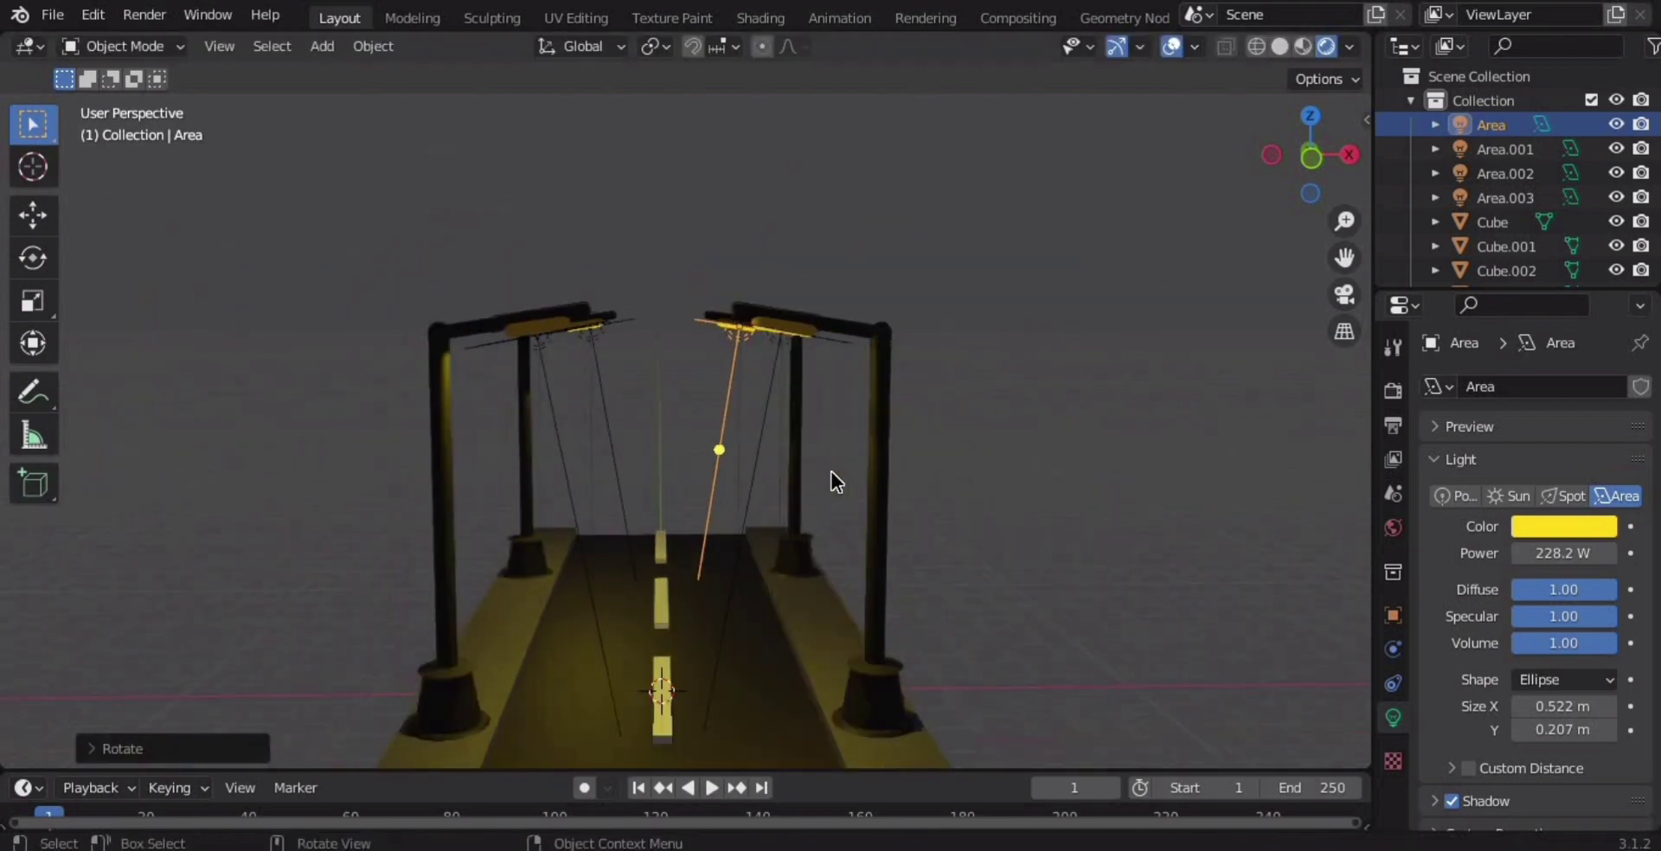
{"action": "middle_click_drag", "start_coordinate": [885, 532], "coordinate": [943, 493]}
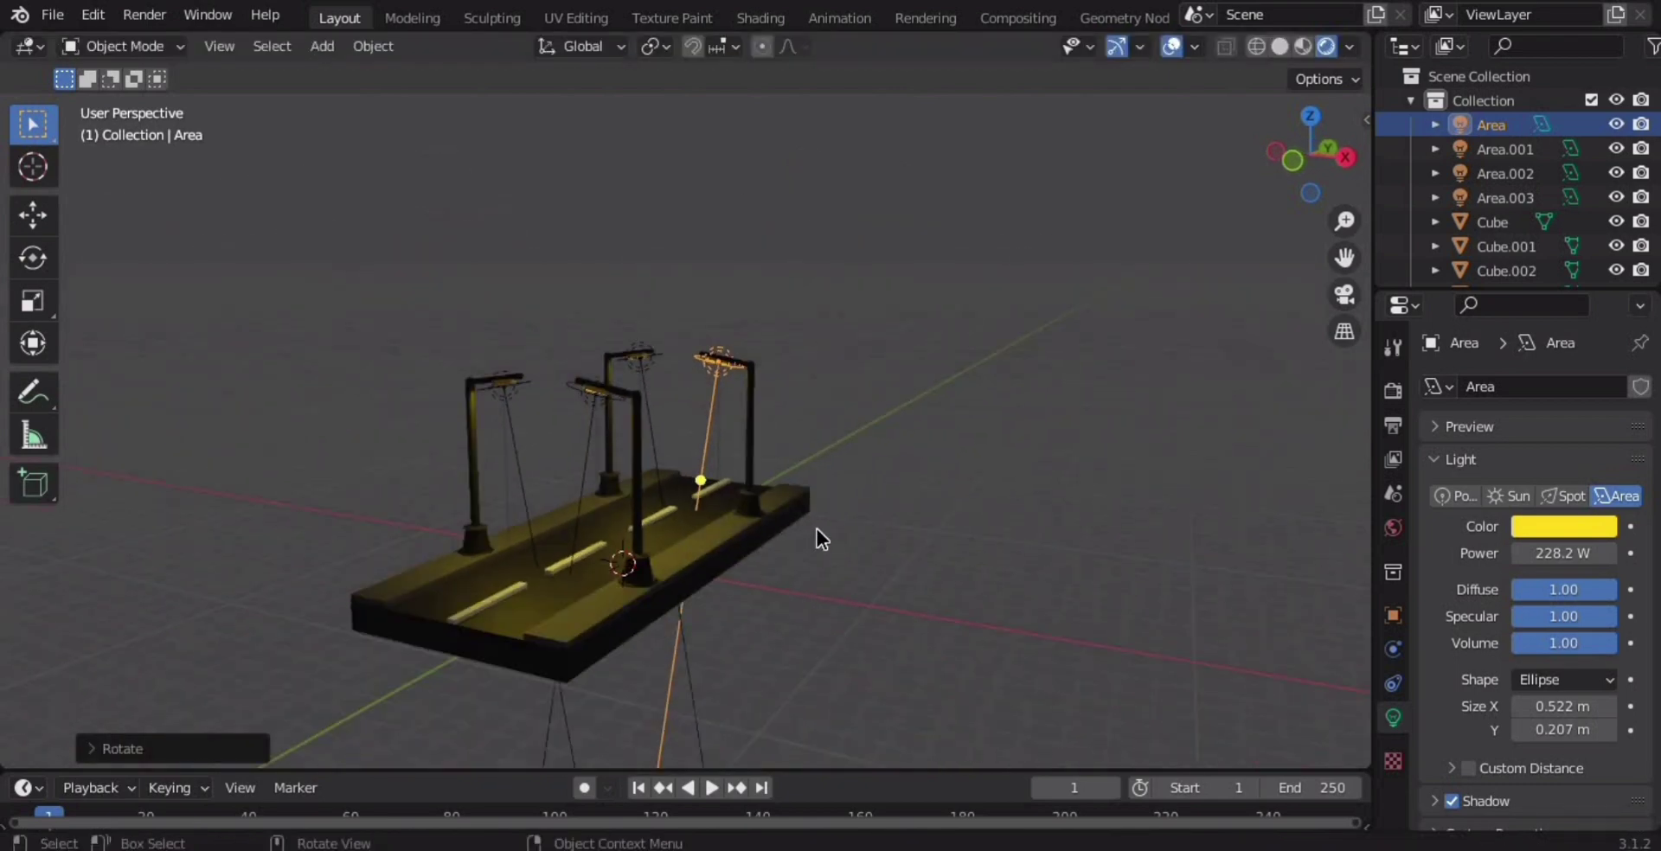
{"action": "left_click", "coordinate": [902, 554]}
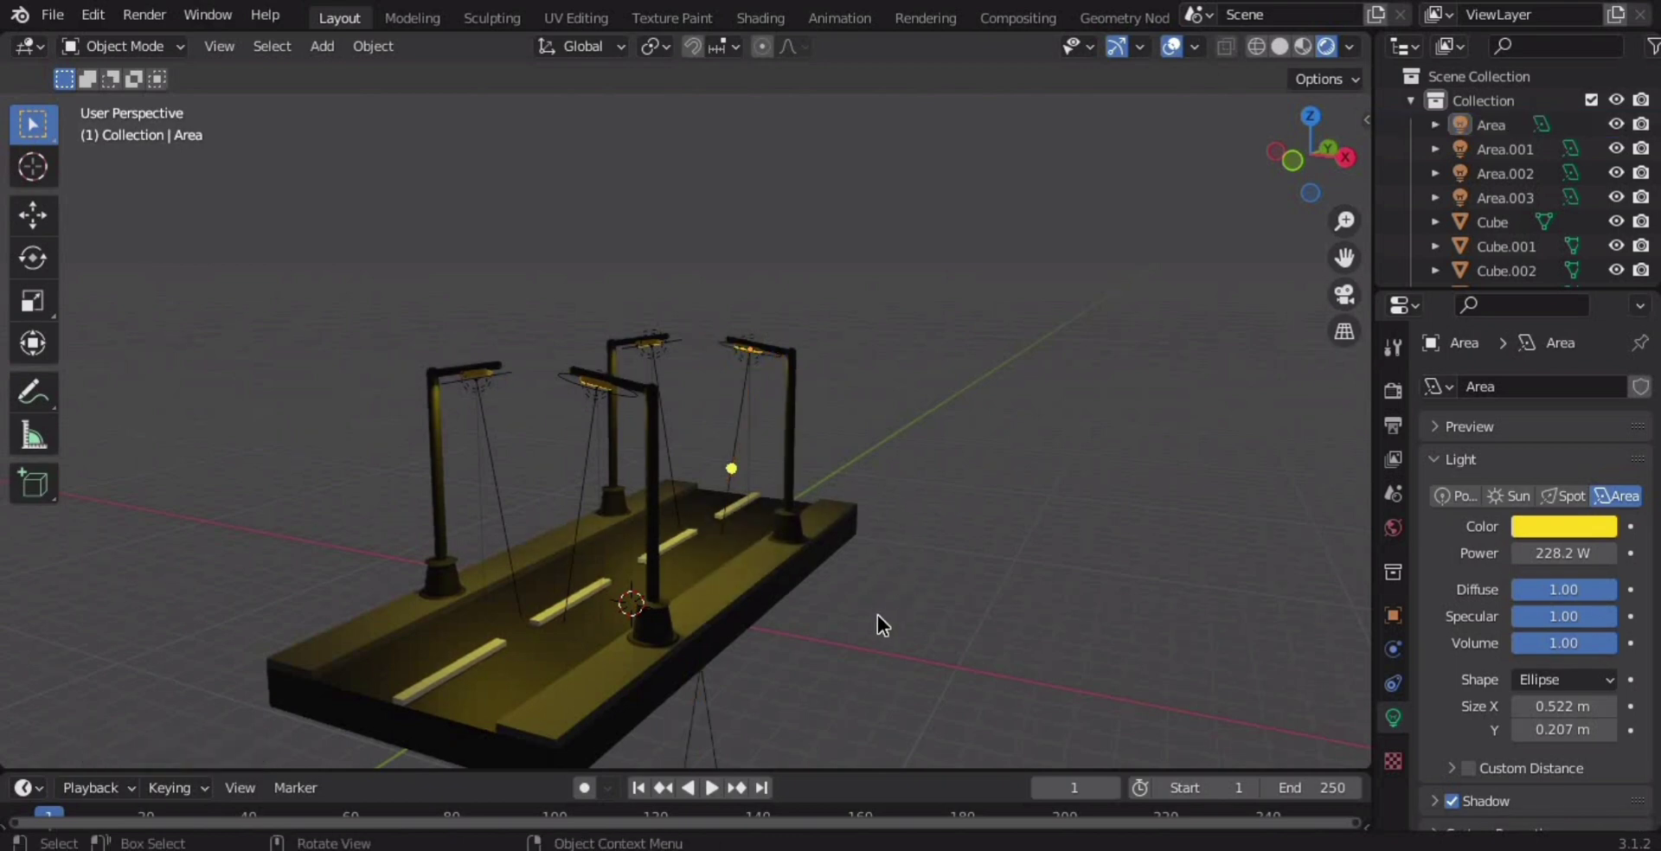
{"action": "key", "text": "shift+a"}
Add a plane and scale it up in three passes into a broad ground surface.
{"action": "key", "text": "Return"}
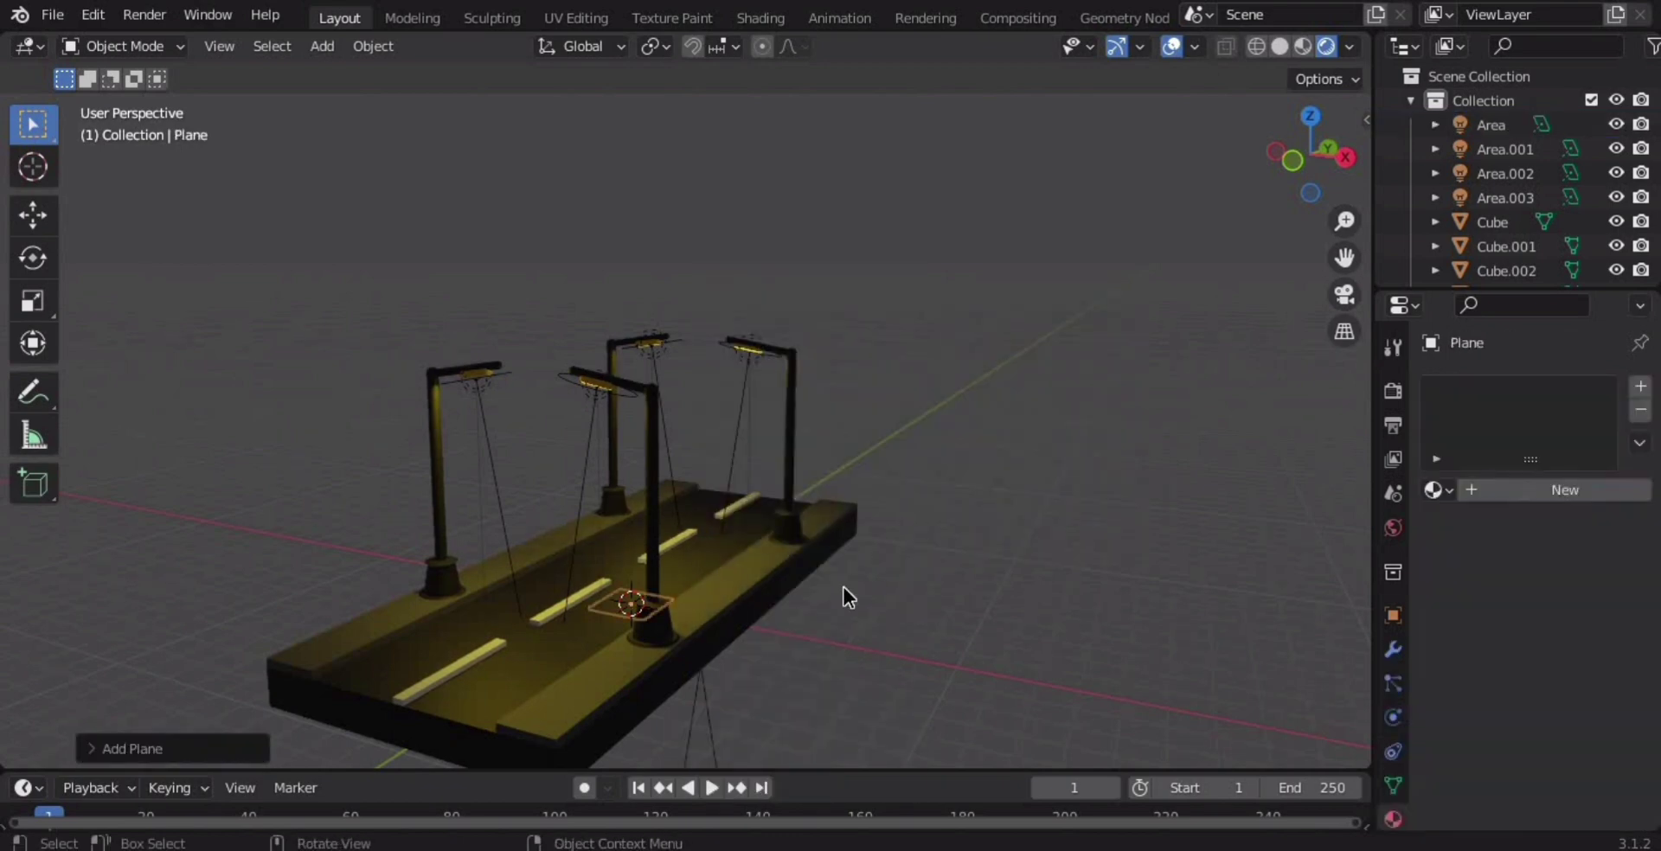
{"action": "key", "text": "s"}
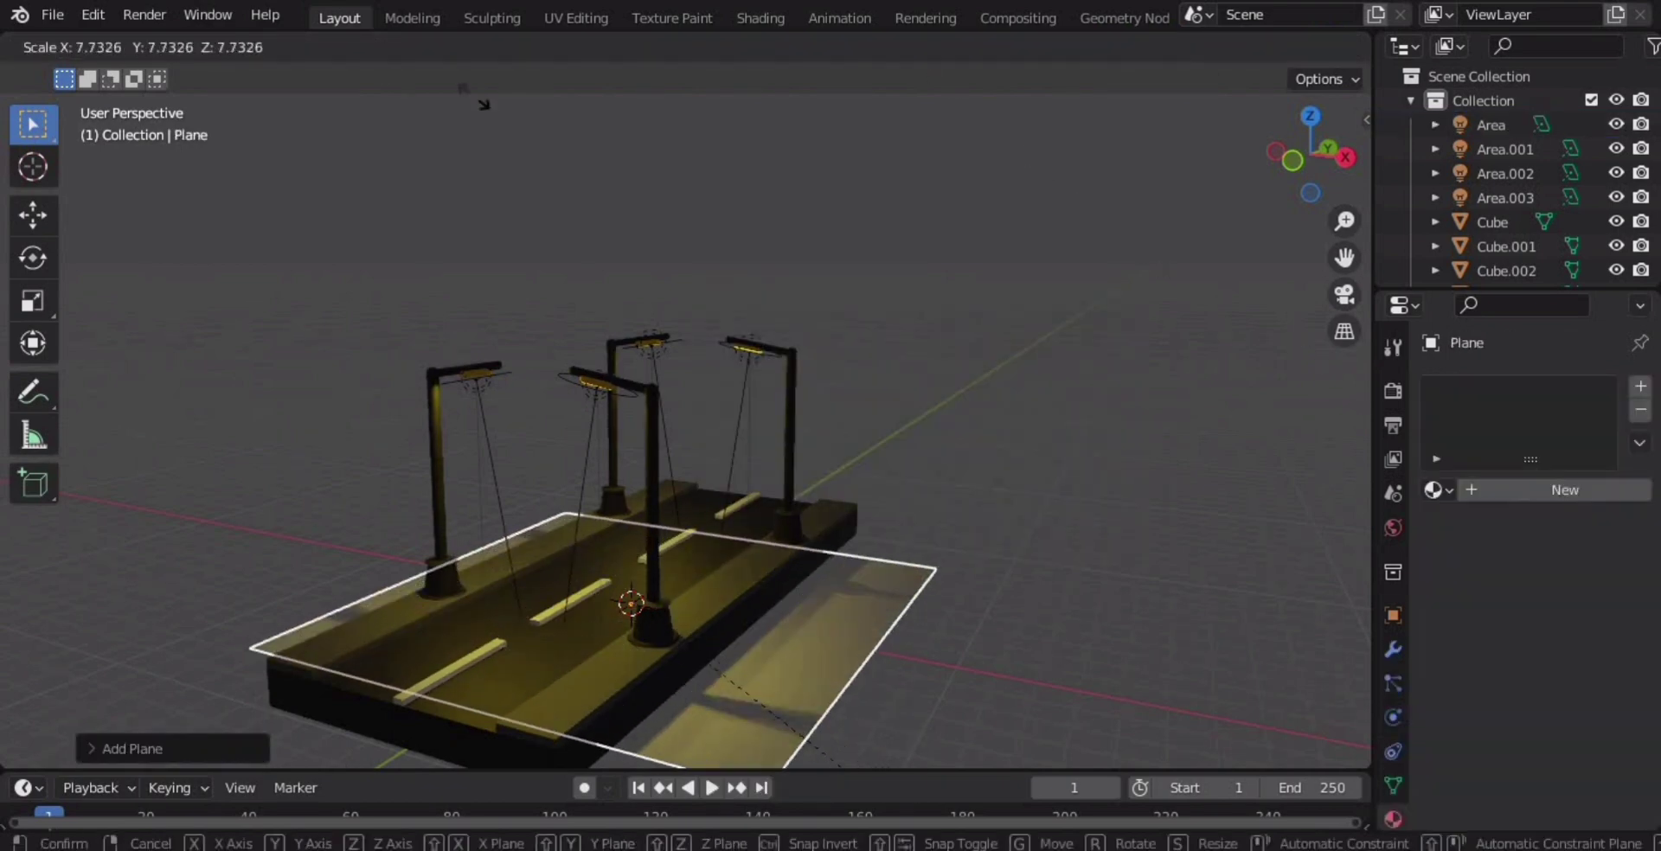
{"action": "left_click", "coordinate": [734, 365]}
{"action": "key", "text": "s"}
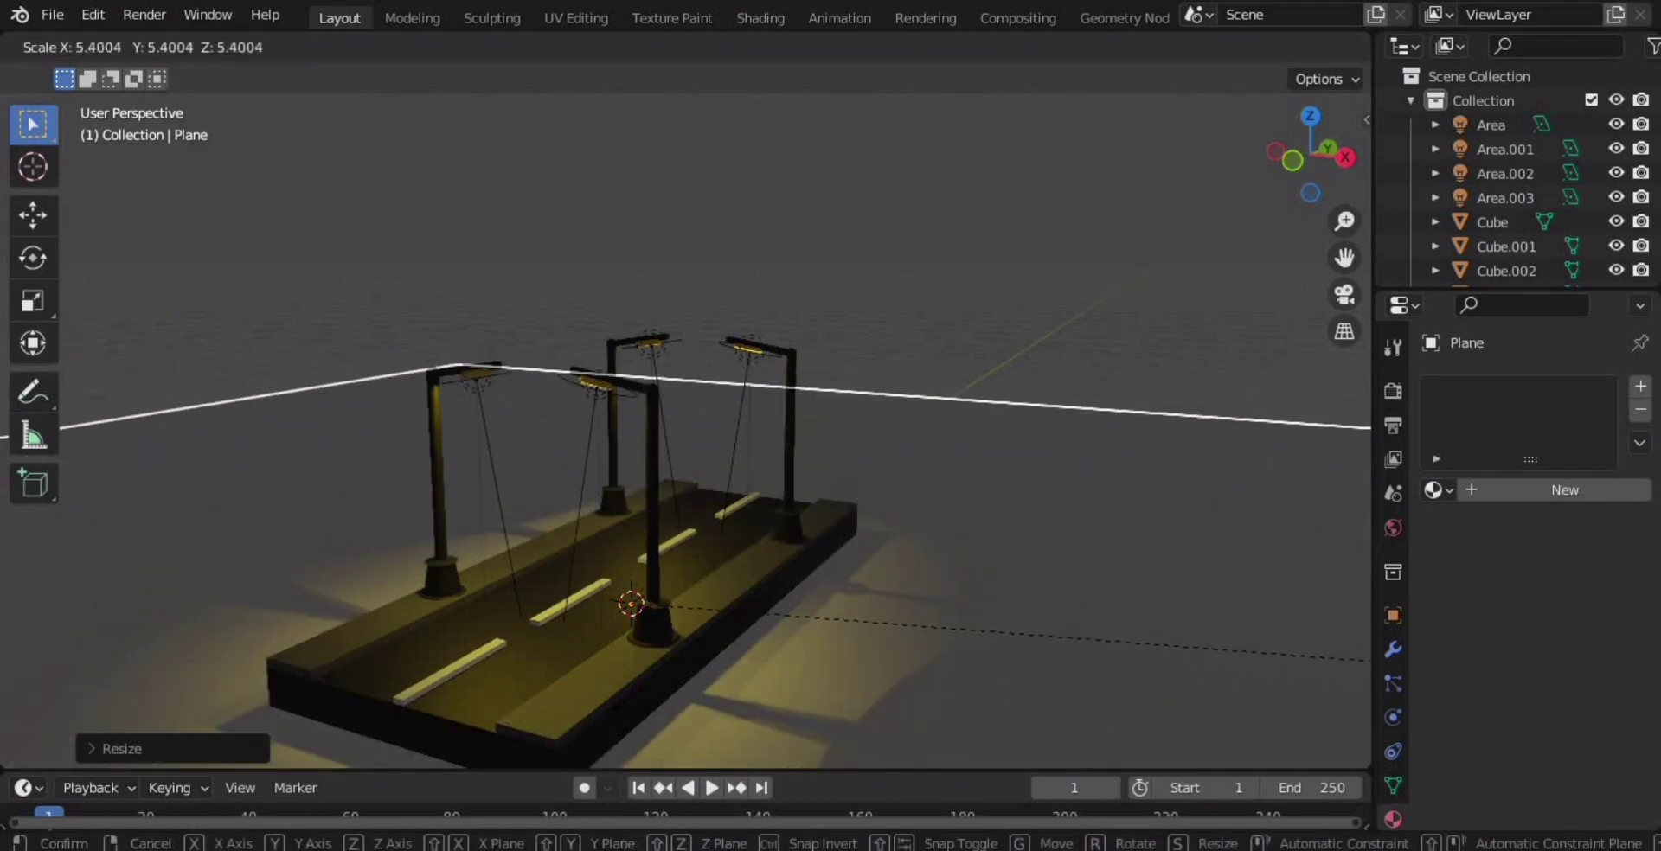
{"action": "left_click", "coordinate": [1323, 740]}
{"action": "key", "text": "s"}
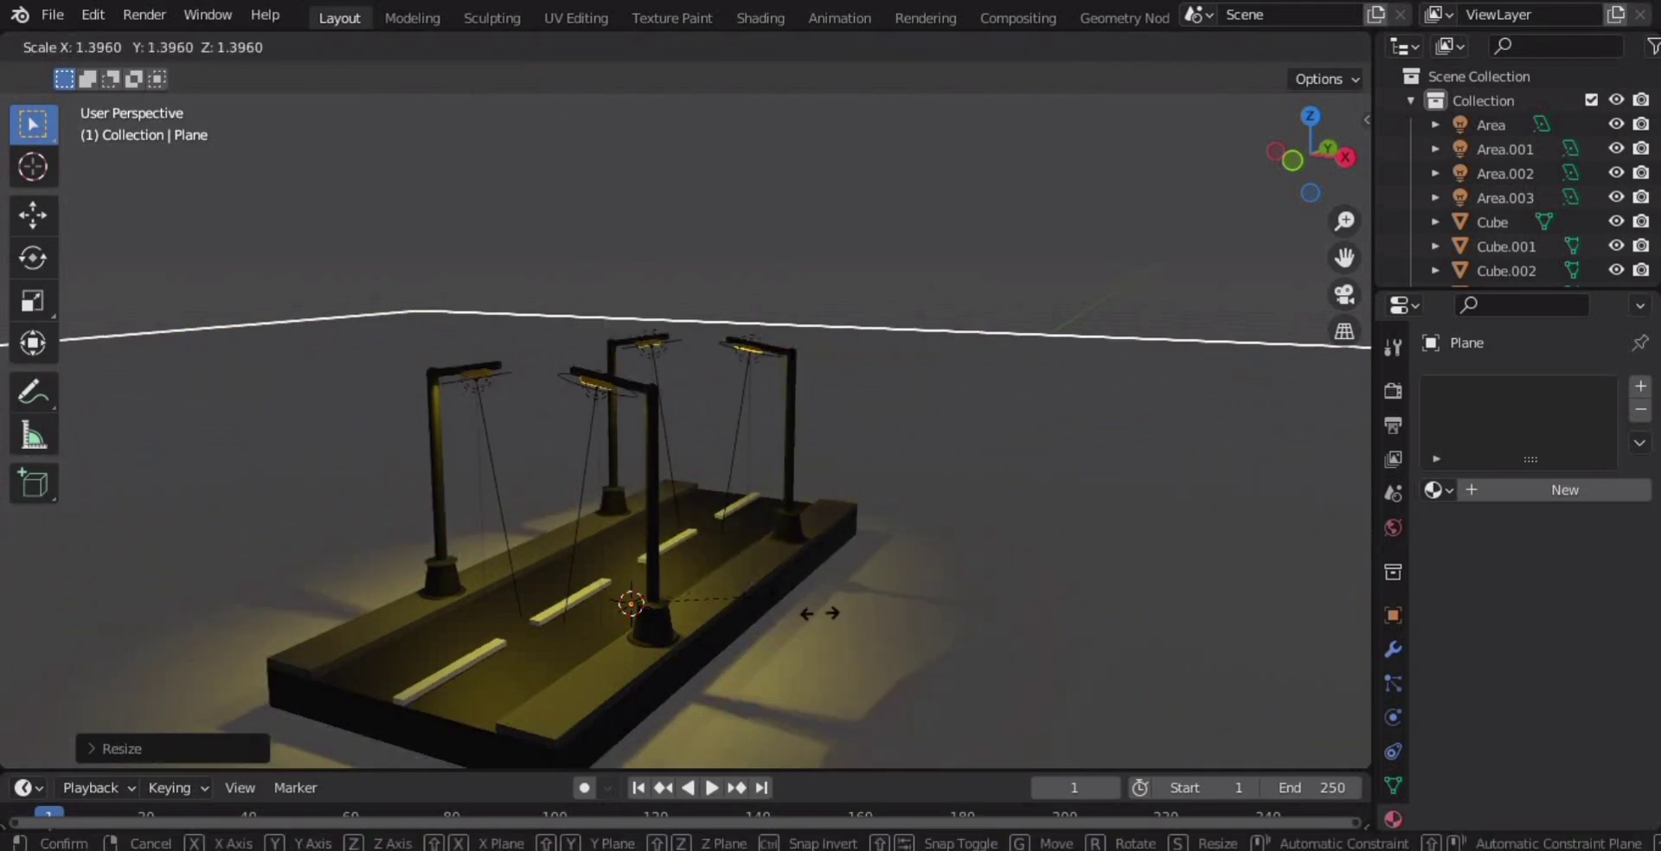
{"action": "left_click", "coordinate": [1207, 711]}
Orbit to a head-on view of the road and select the near lamp's Area.002 light.
{"action": "middle_click_drag", "start_coordinate": [993, 663], "coordinate": [1109, 552]}
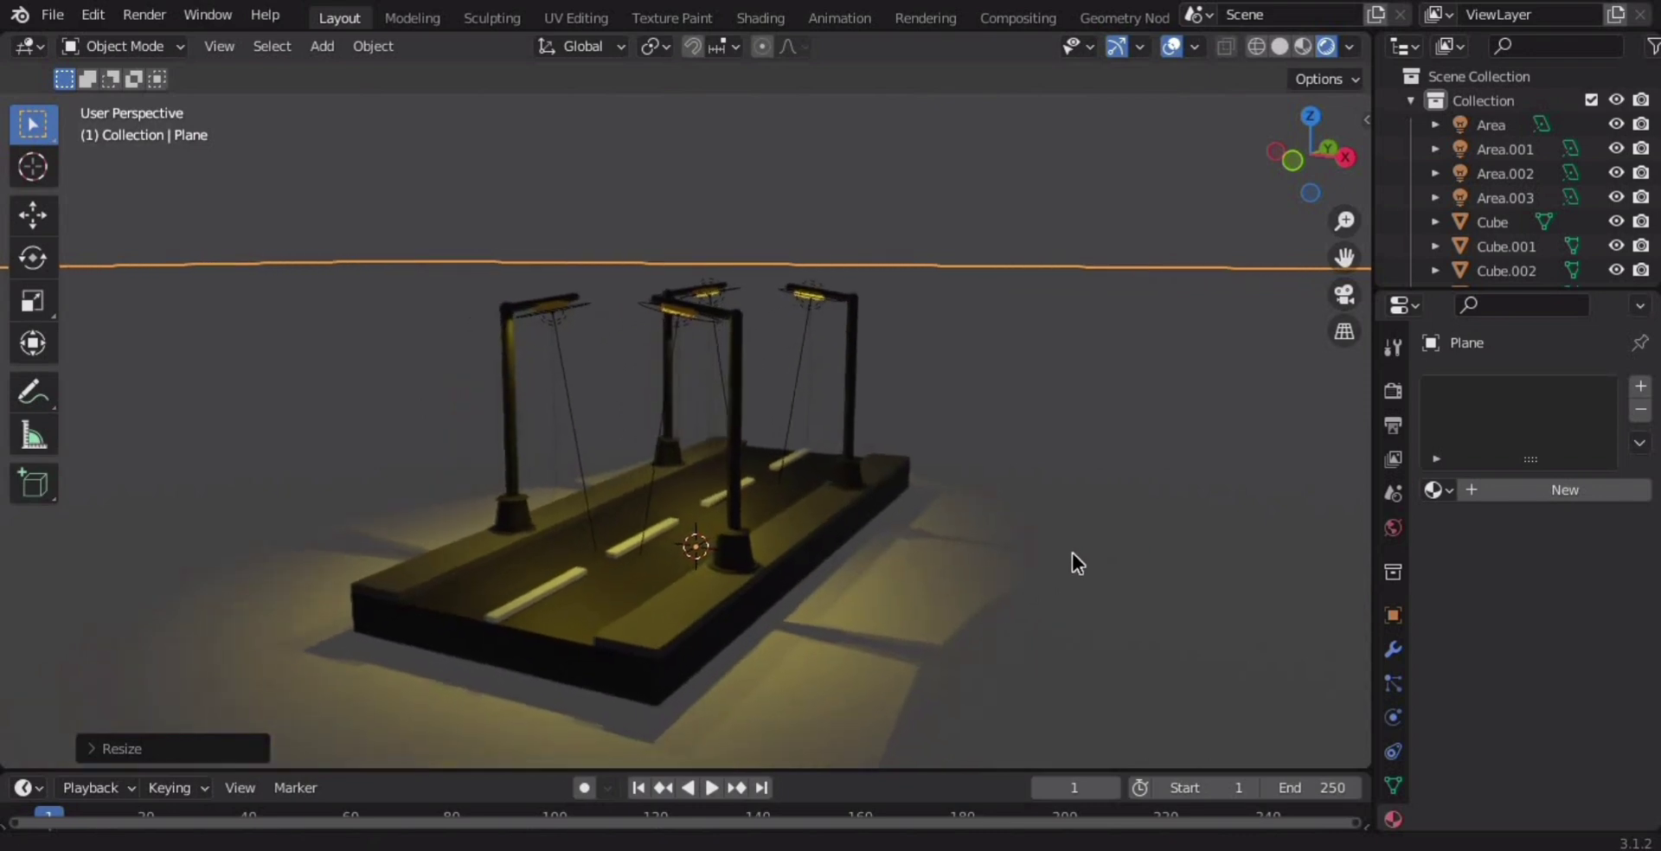
{"action": "scroll", "coordinate": [1072, 553], "scroll_direction": "up", "scroll_amount": 3}
{"action": "scroll", "coordinate": [1072, 564], "scroll_direction": "down", "scroll_amount": 1}
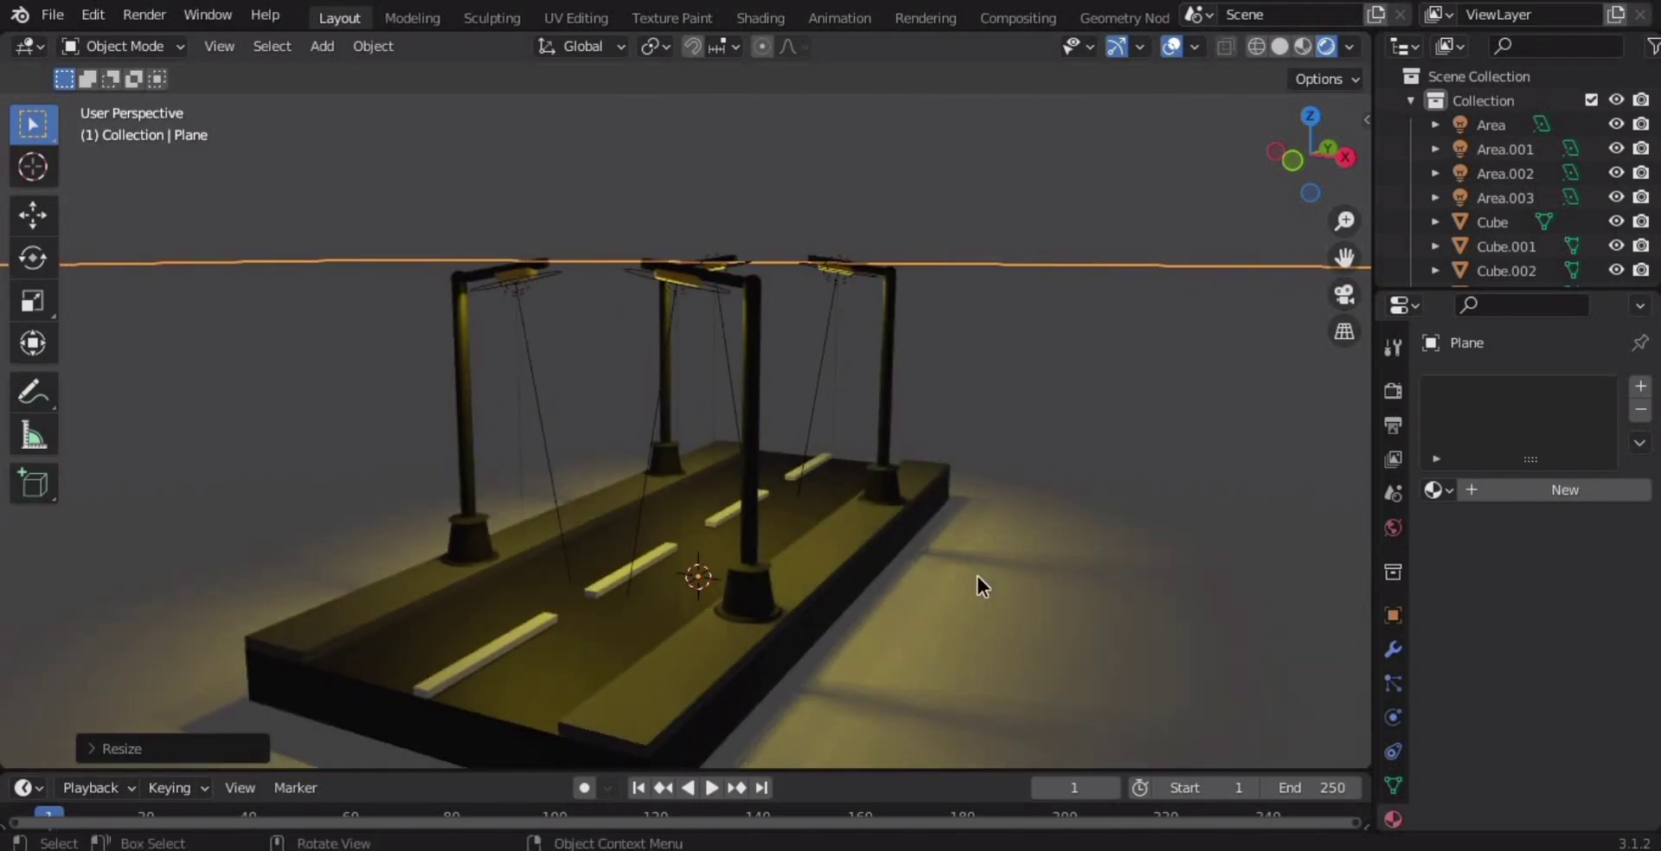
{"action": "middle_click_drag", "start_coordinate": [976, 573], "coordinate": [1015, 256]}
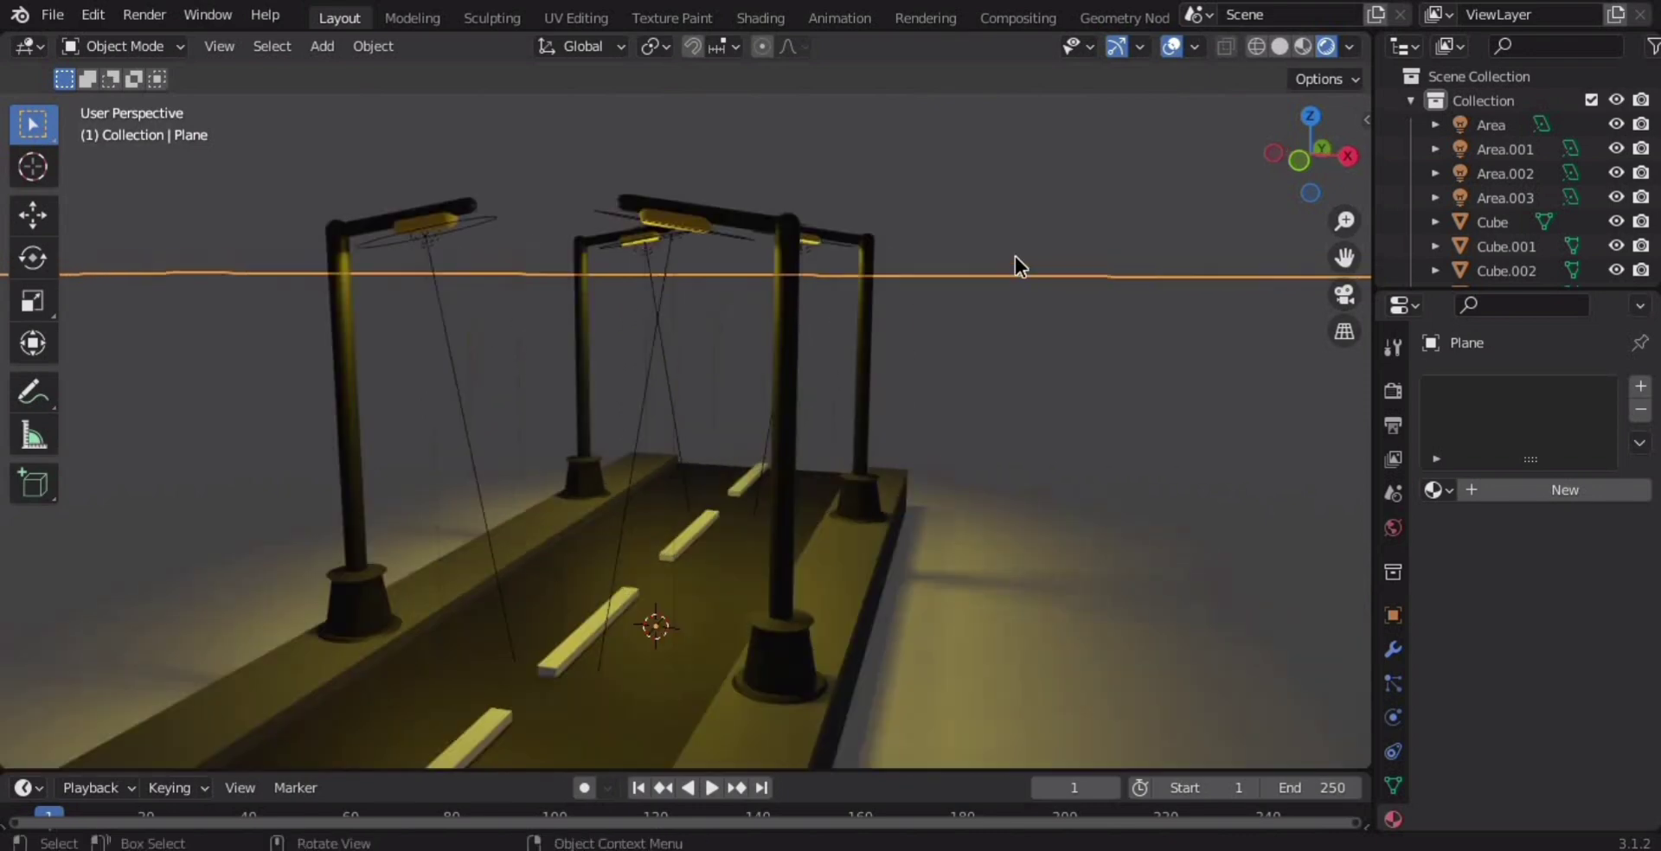
{"action": "left_click", "coordinate": [687, 227]}
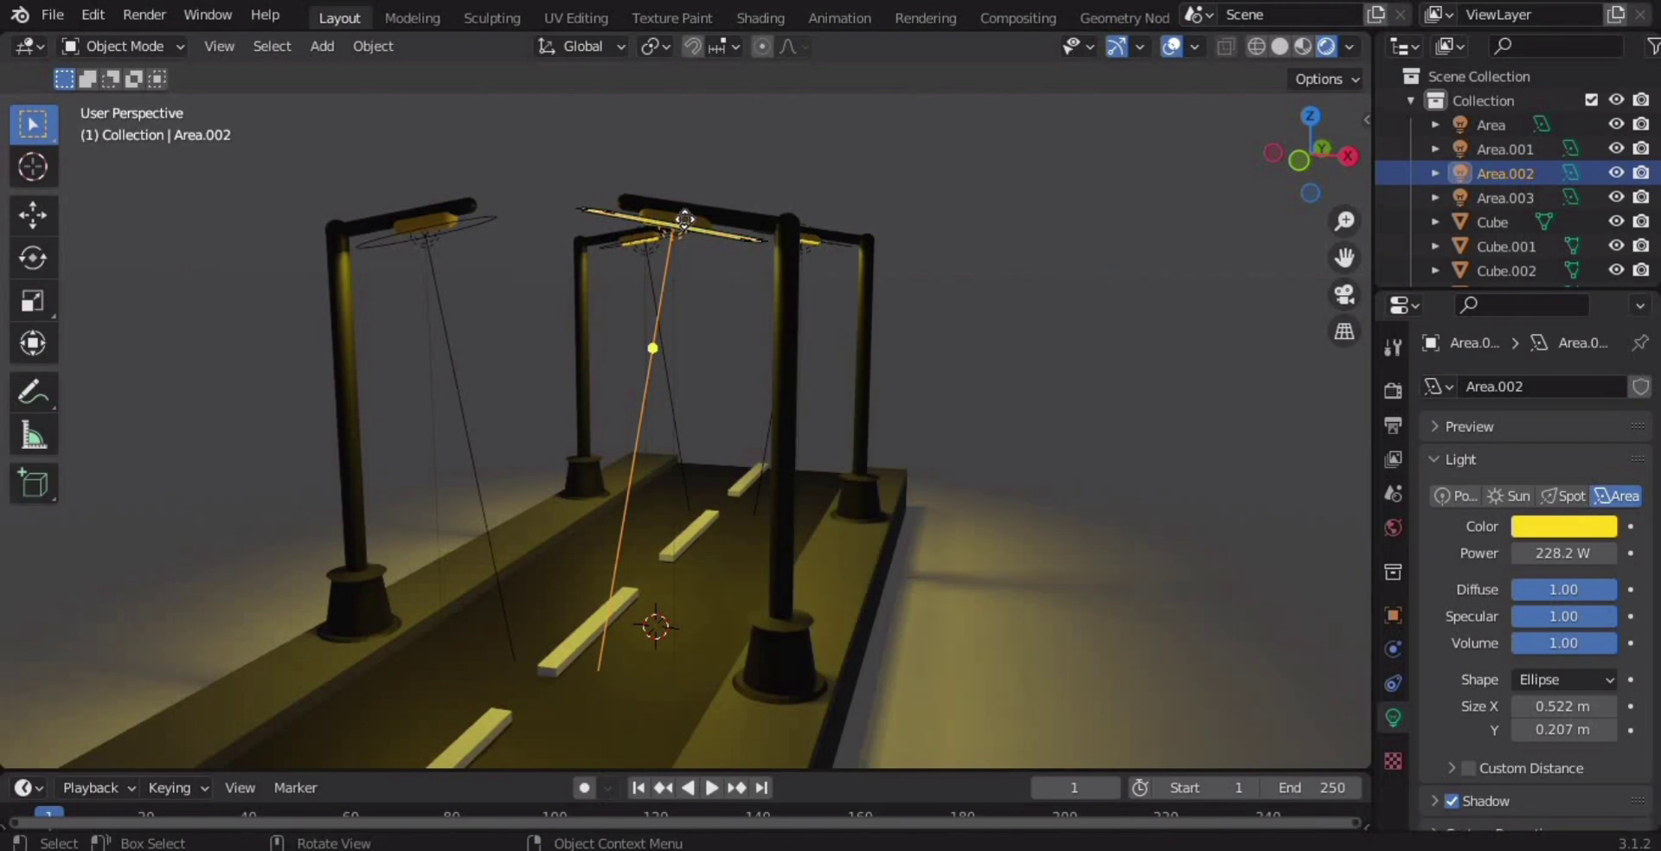
Give the near lamp head's material a warm yellow Emission surface.
{"action": "left_click", "coordinate": [683, 216]}
{"action": "middle_click_drag", "start_coordinate": [729, 225], "coordinate": [874, 326]}
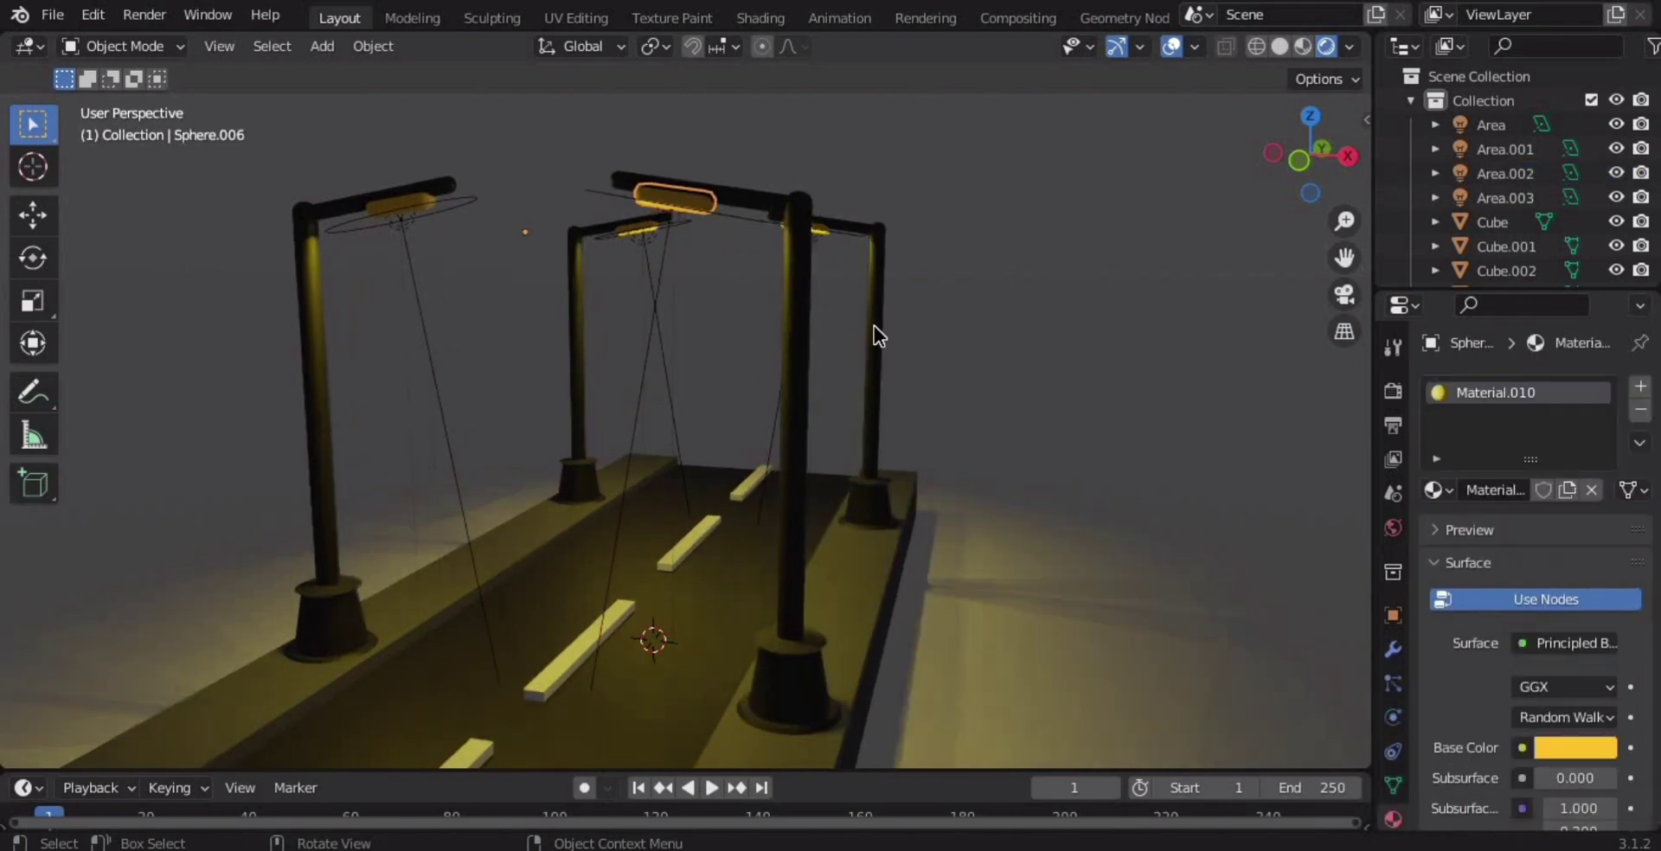
{"action": "left_click", "coordinate": [1560, 641]}
{"action": "left_click", "coordinate": [1317, 164]}
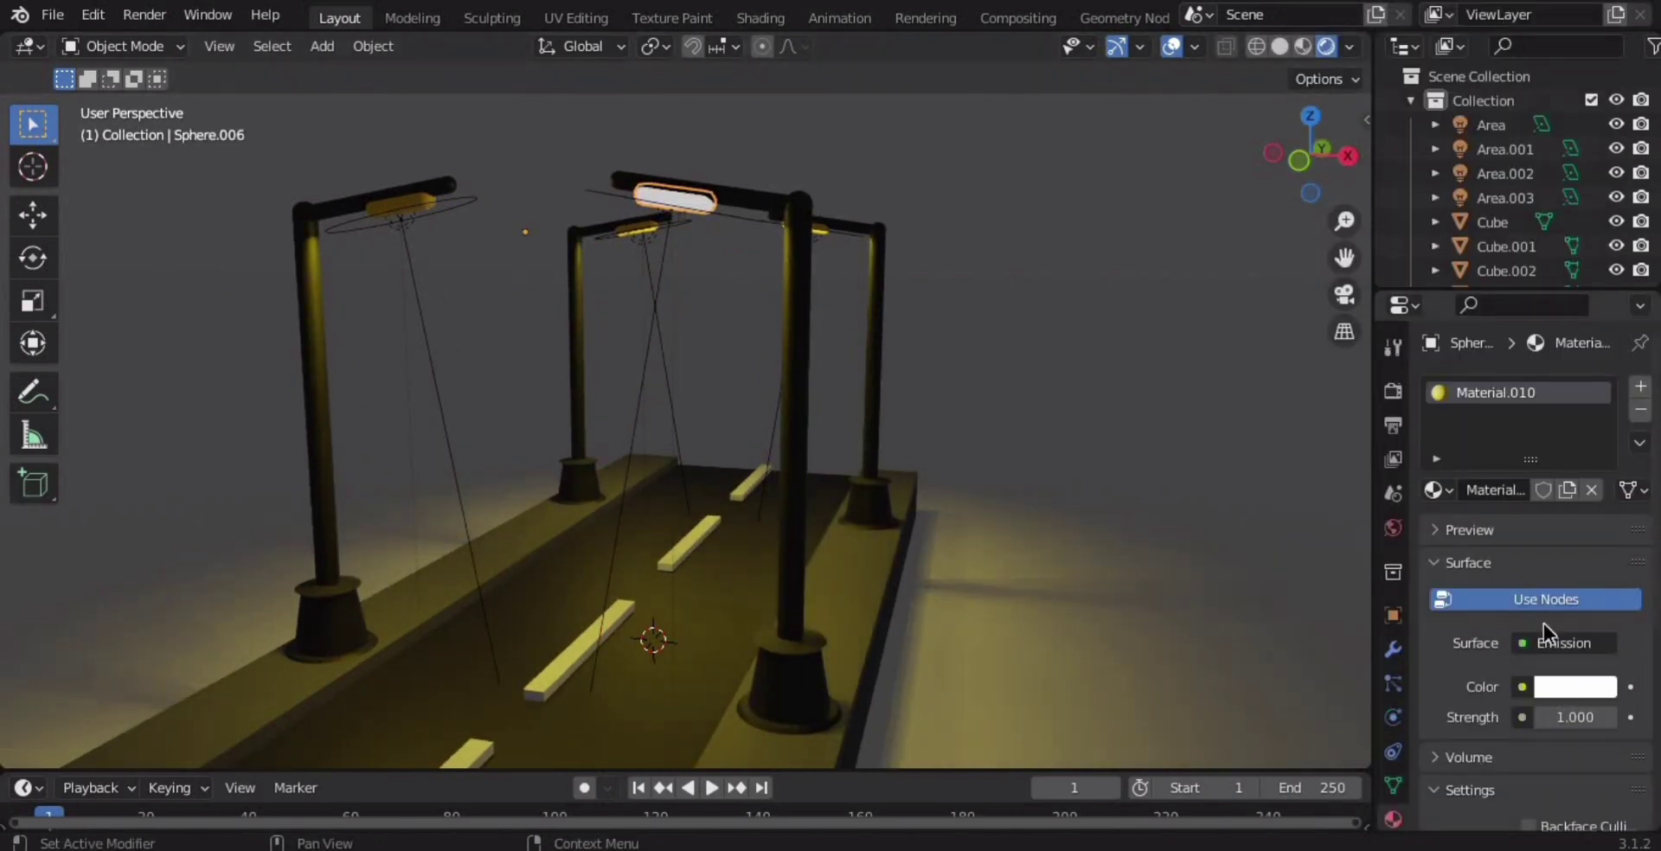
{"action": "left_click", "coordinate": [1574, 686]}
{"action": "left_click_drag", "start_coordinate": [1453, 444], "coordinate": [1443, 485]}
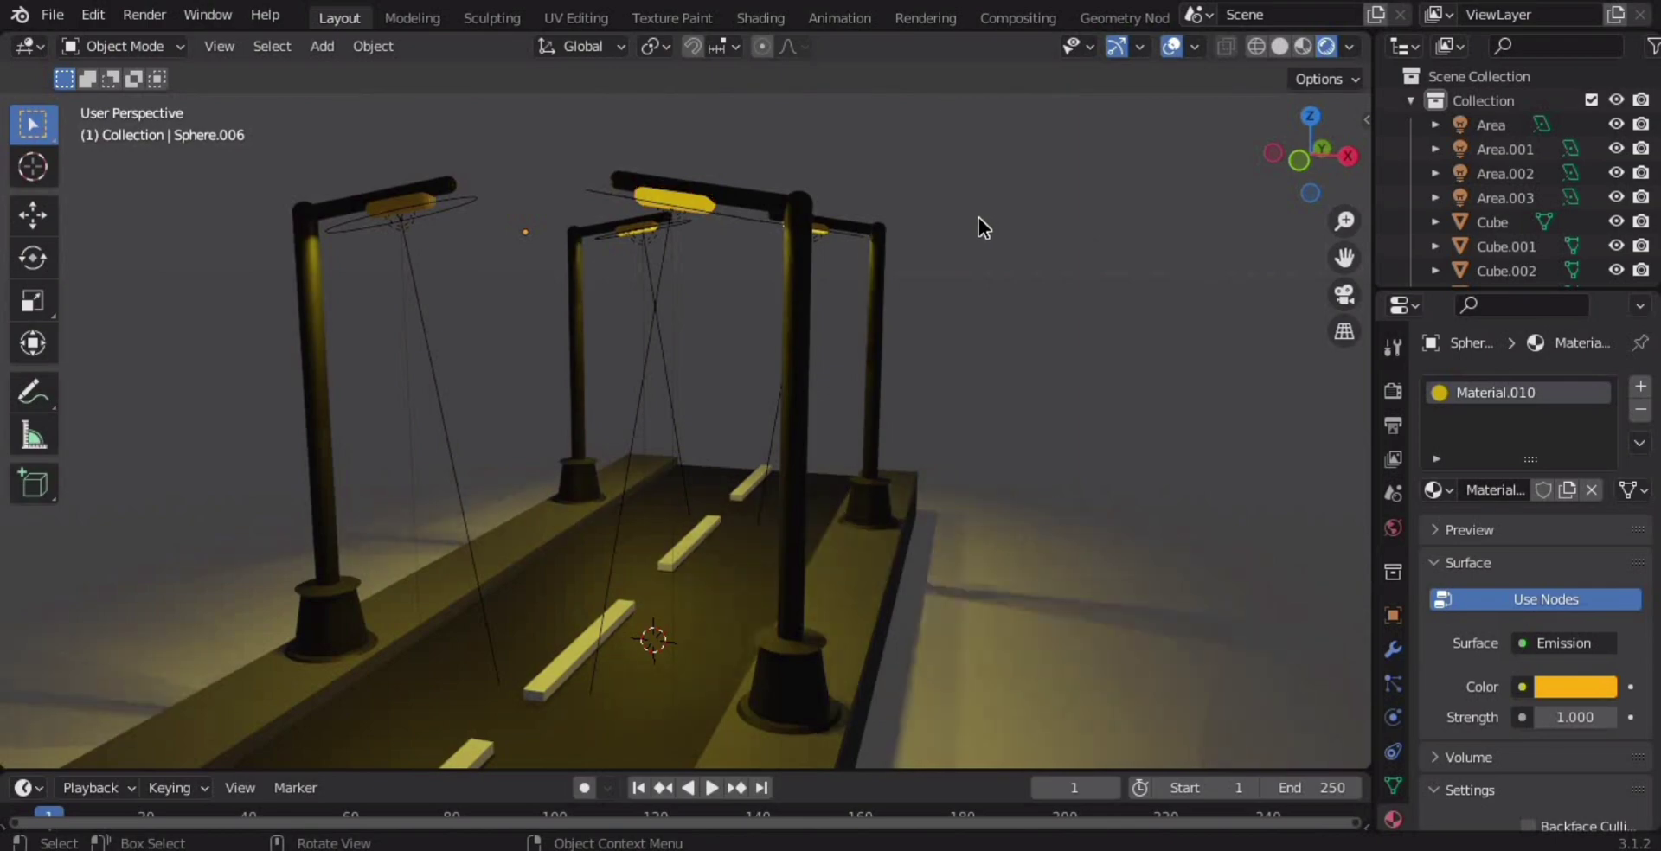
{"action": "middle_click_drag", "start_coordinate": [979, 216], "coordinate": [988, 222]}
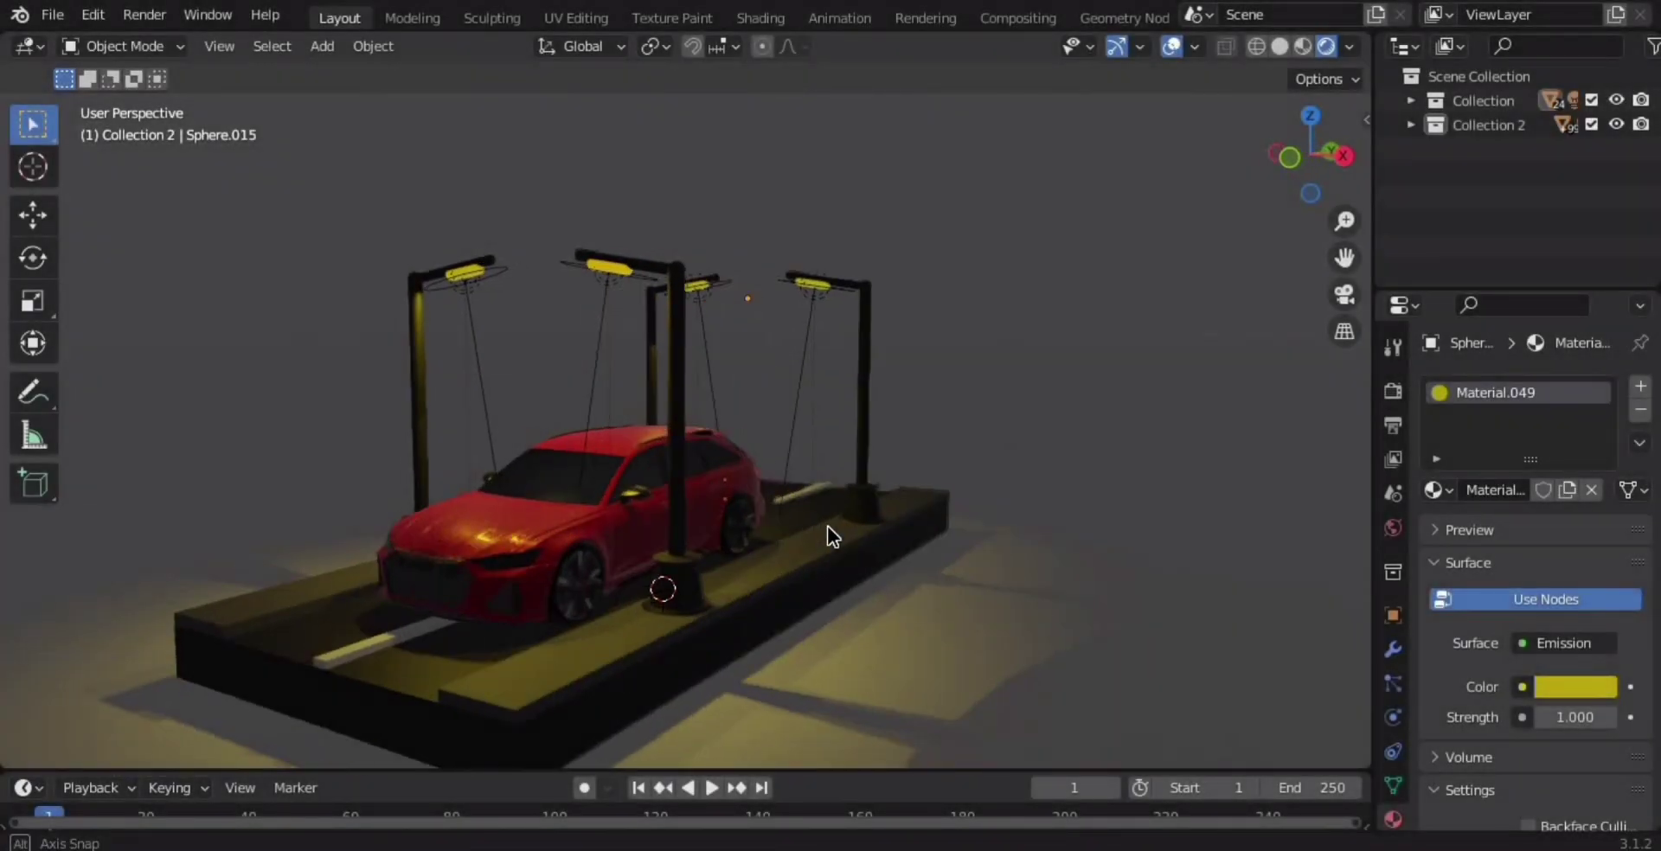
{"action": "mouse_move", "coordinate": [831, 537]}
{"action": "middle_mouse_down"}
{"action": "mouse_move", "coordinate": [595, 521]}
{"action": "mouse_move", "coordinate": [870, 552]}
{"action": "middle_mouse_up"}
Walk the camera to frame the red car from its front-left, then render with F12.
{"action": "key", "text": "KP_0"}
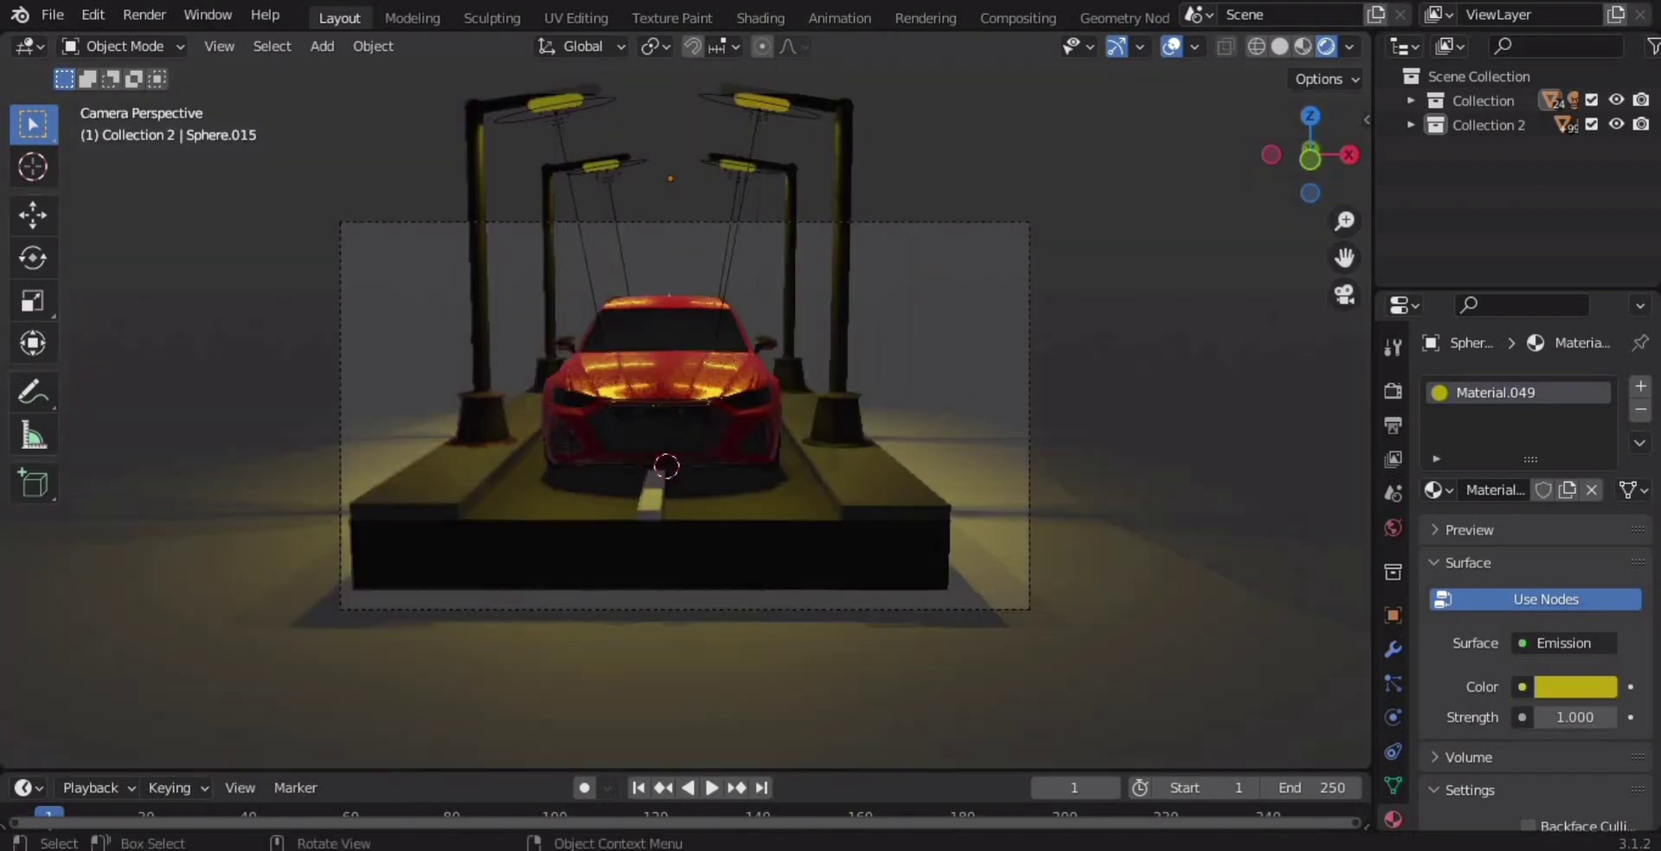
{"action": "key", "text": "shift+grave"}
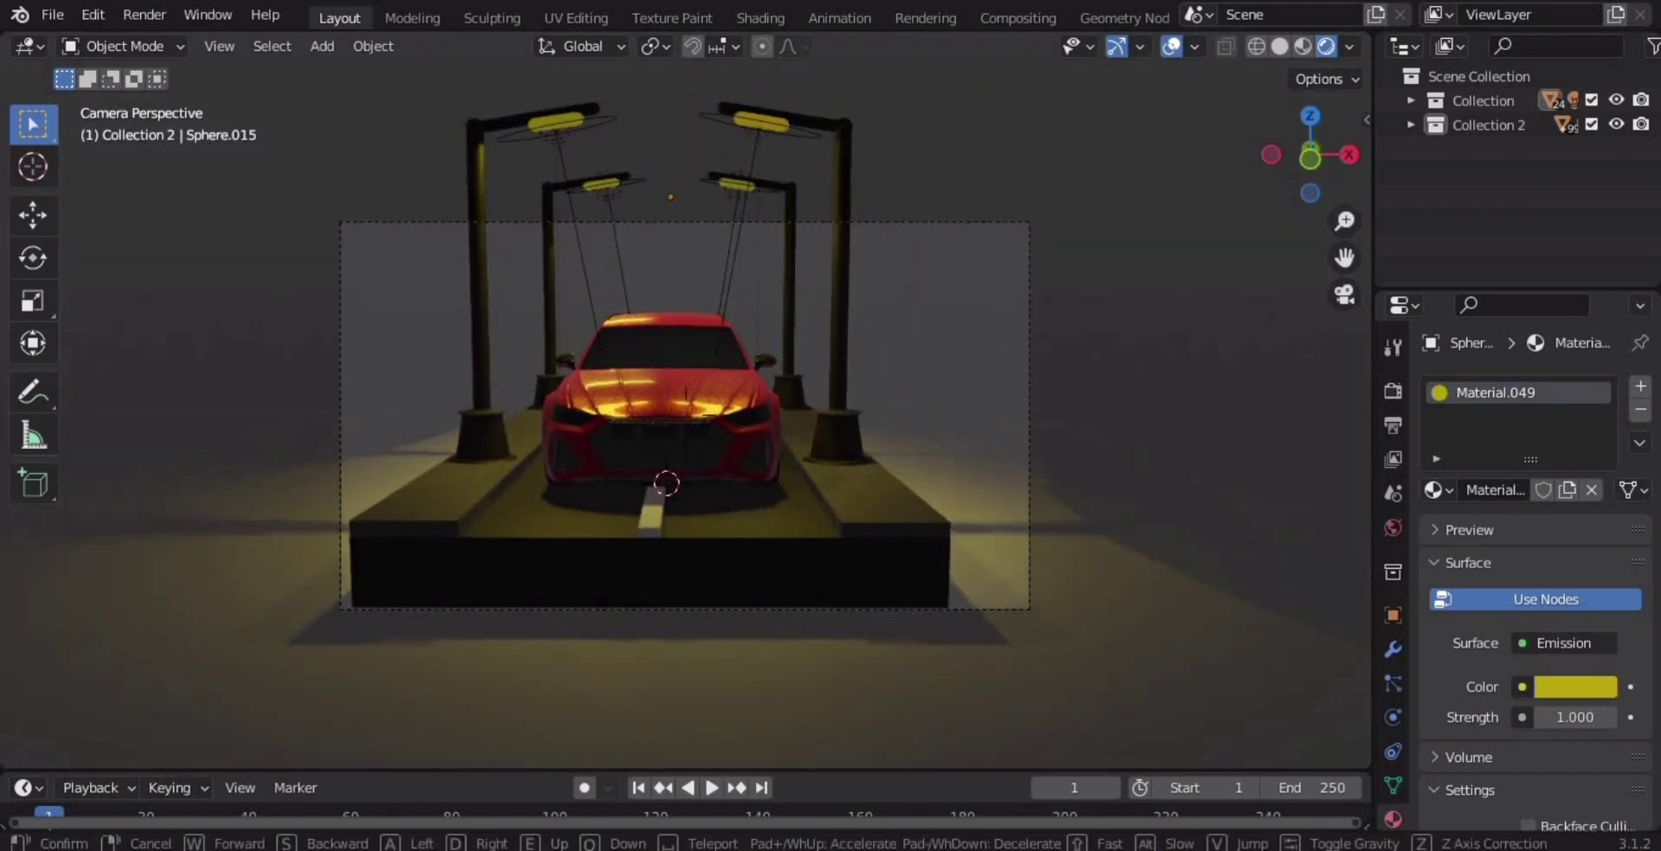
{"action": "key", "text": "w"}
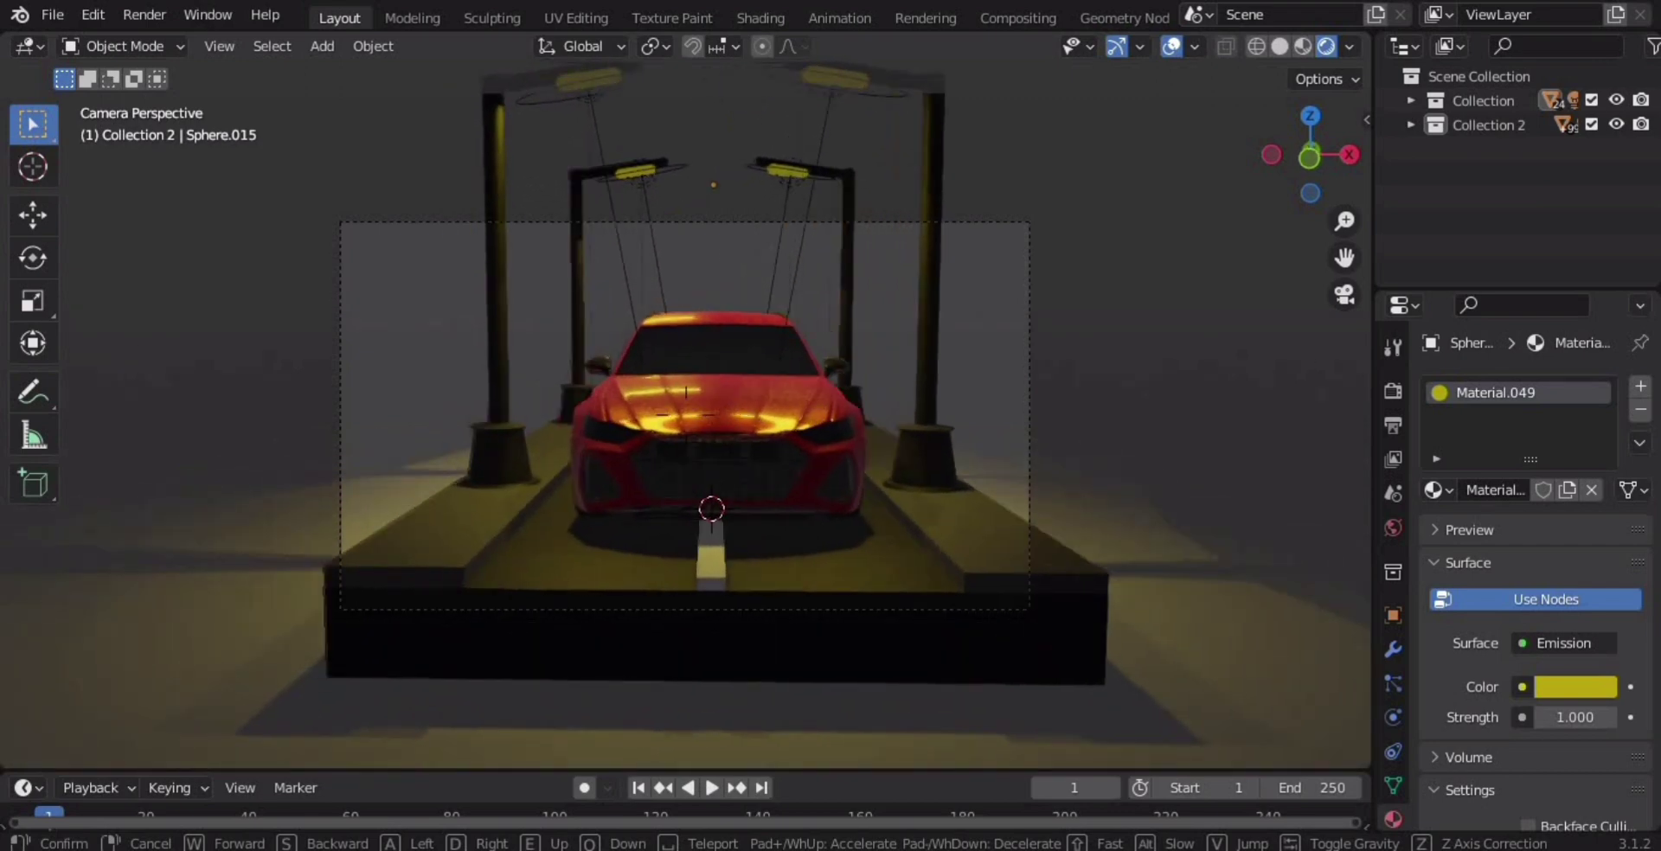
{"action": "key", "text": "d"}
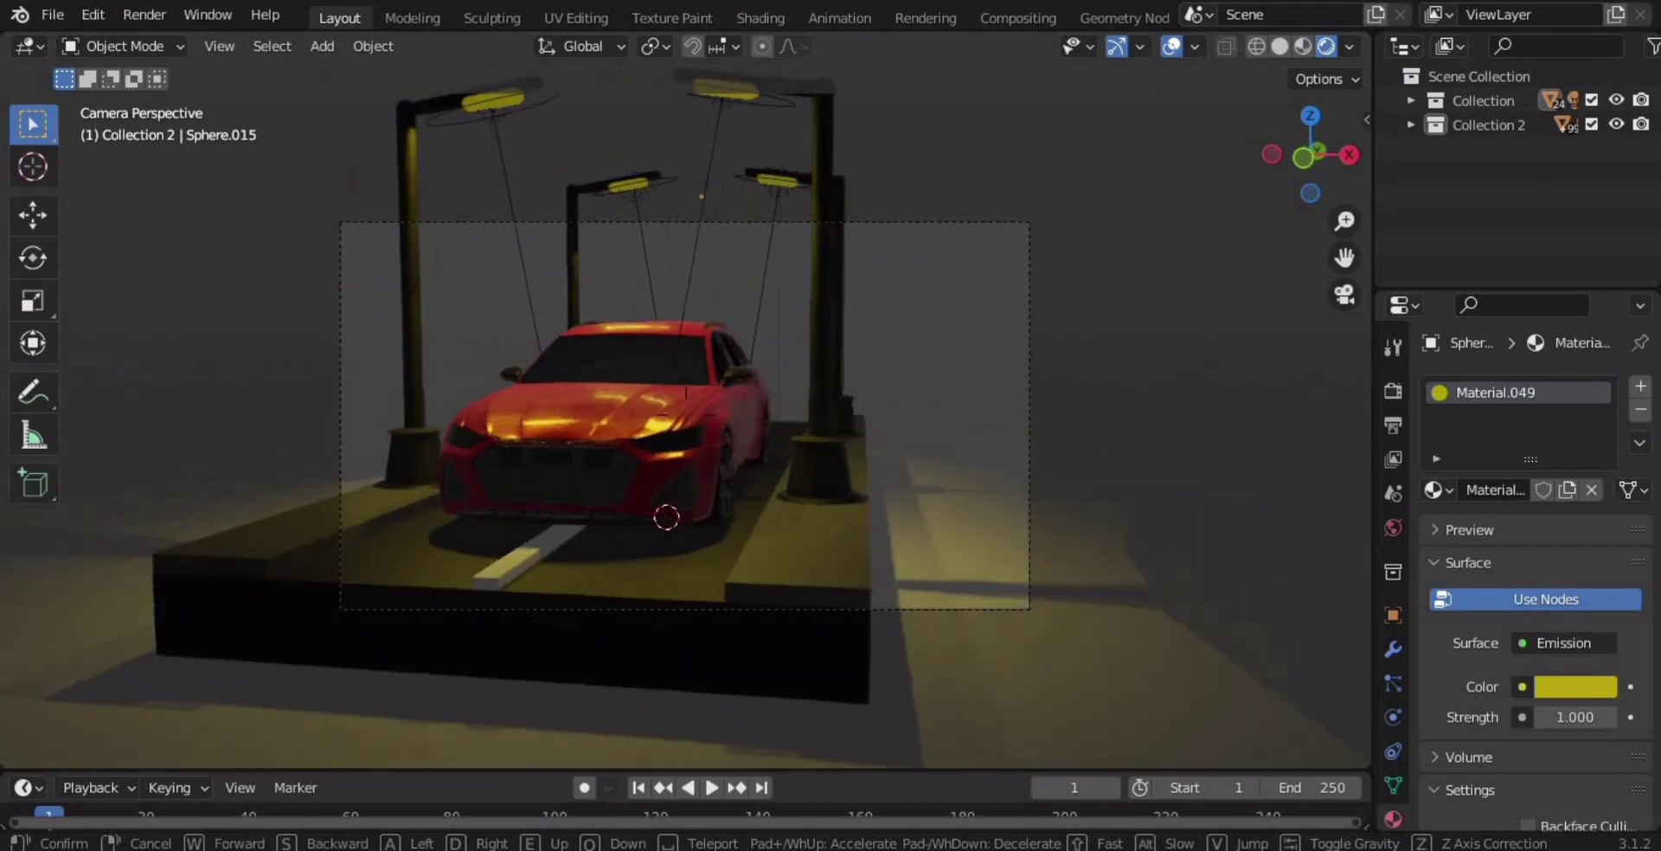
{"action": "key", "text": "a"}
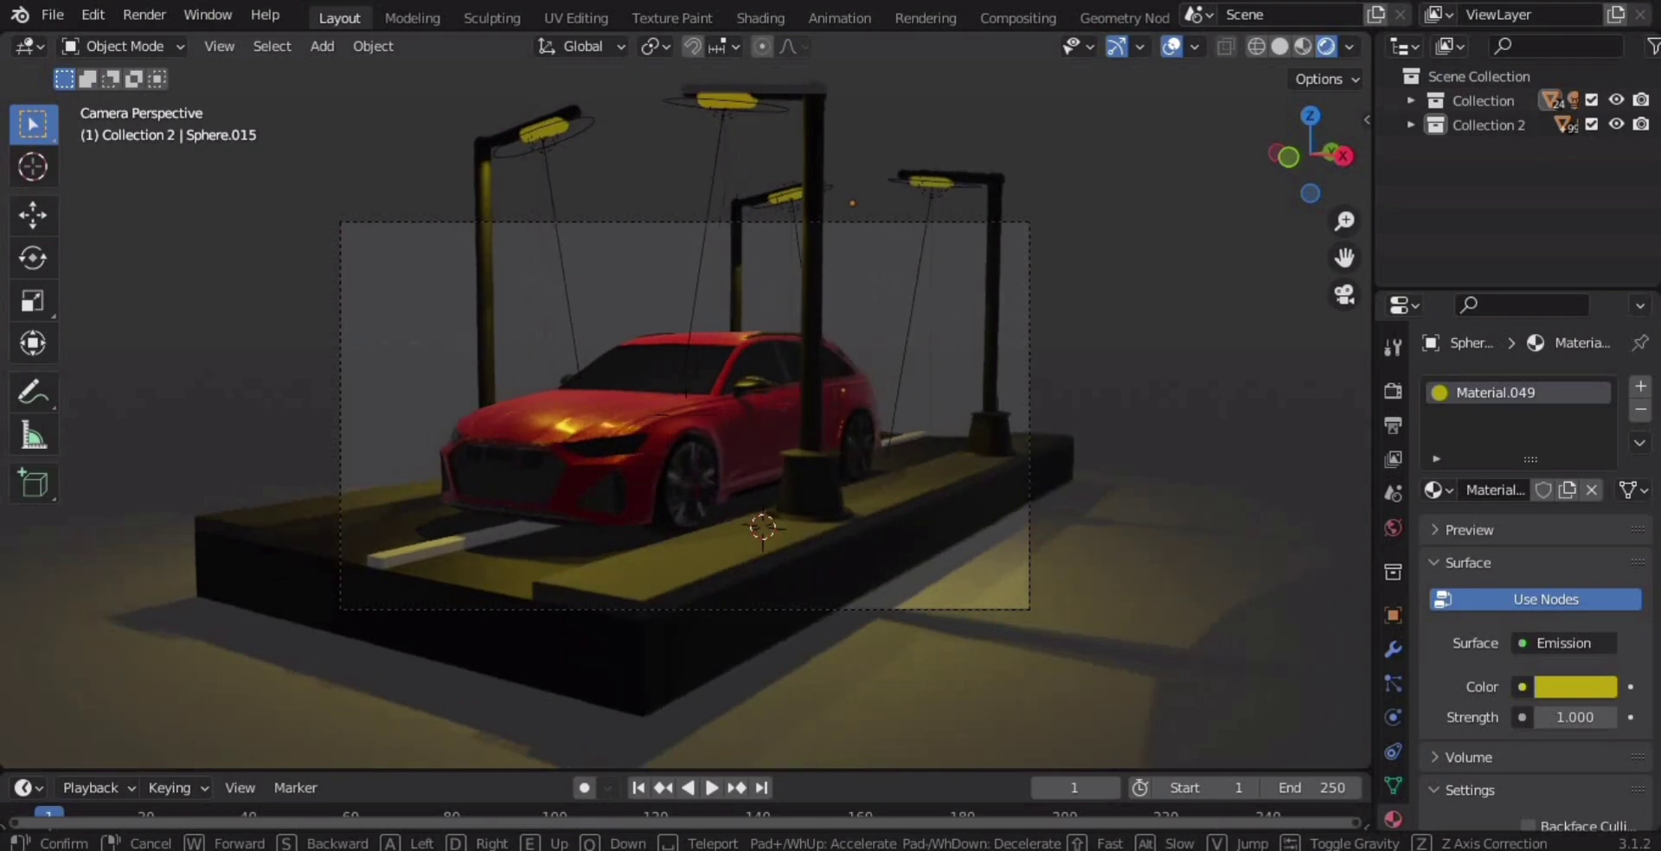
{"action": "key", "text": "w"}
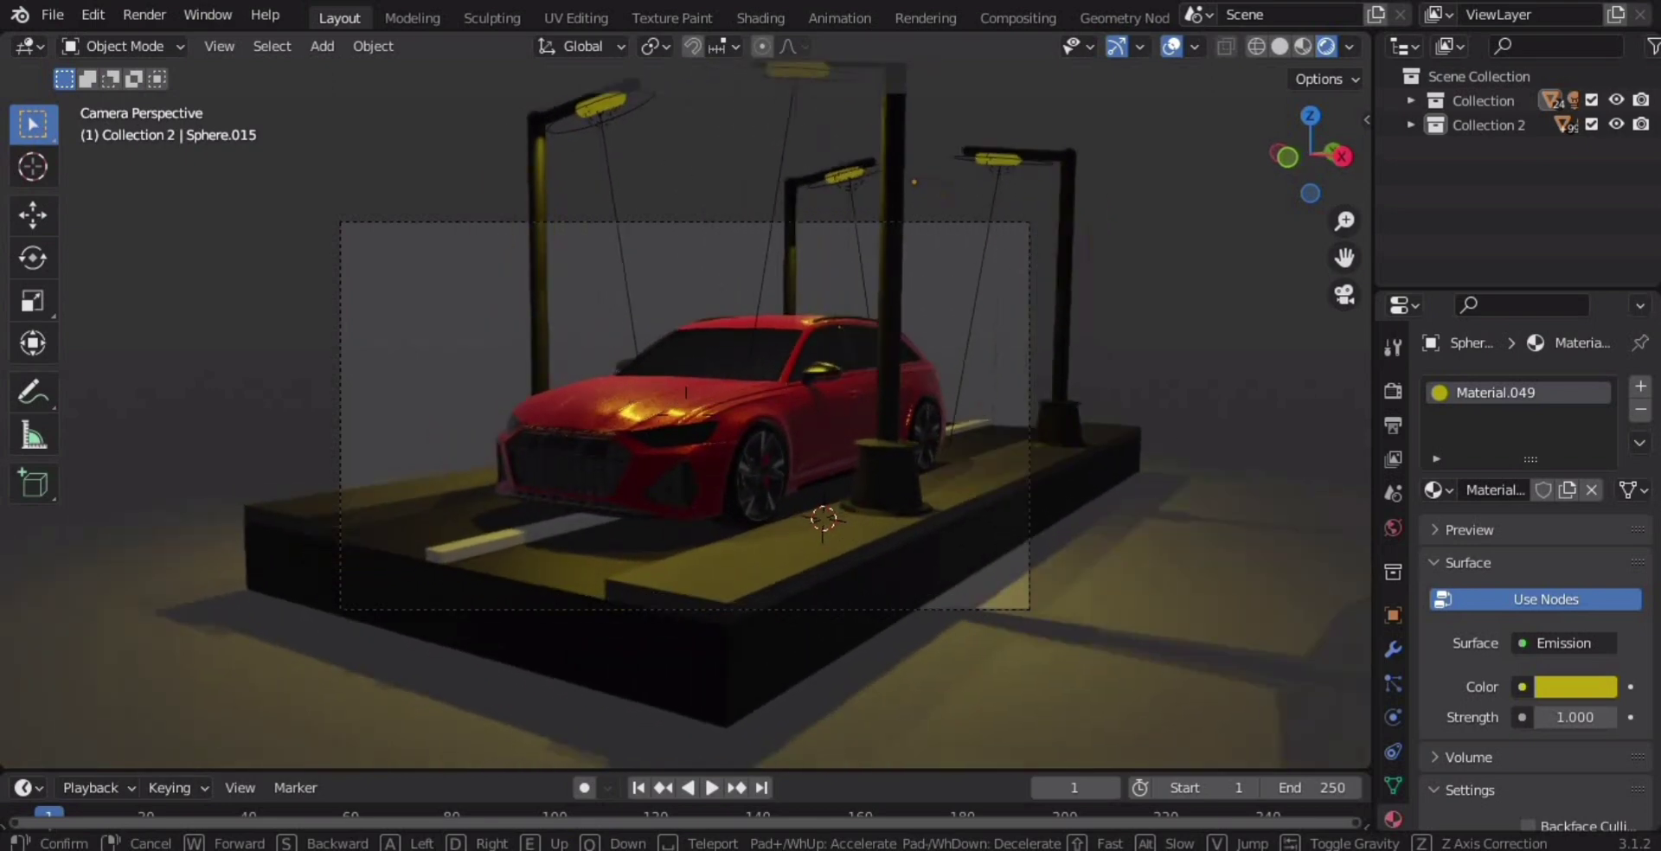
{"action": "key", "text": "w"}
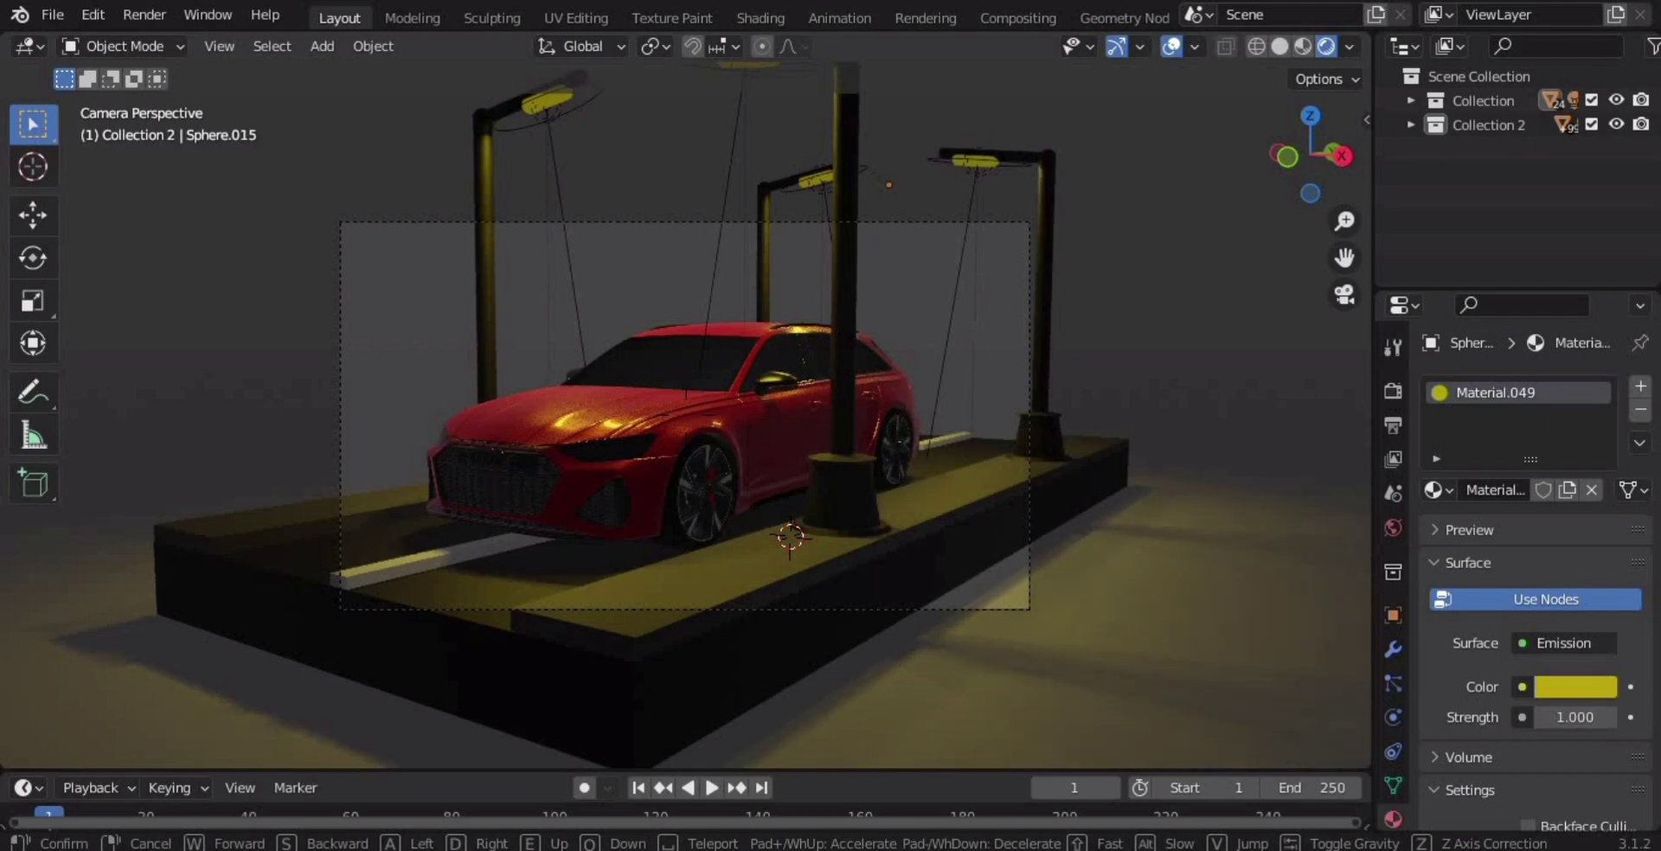
{"action": "key", "text": "Return"}
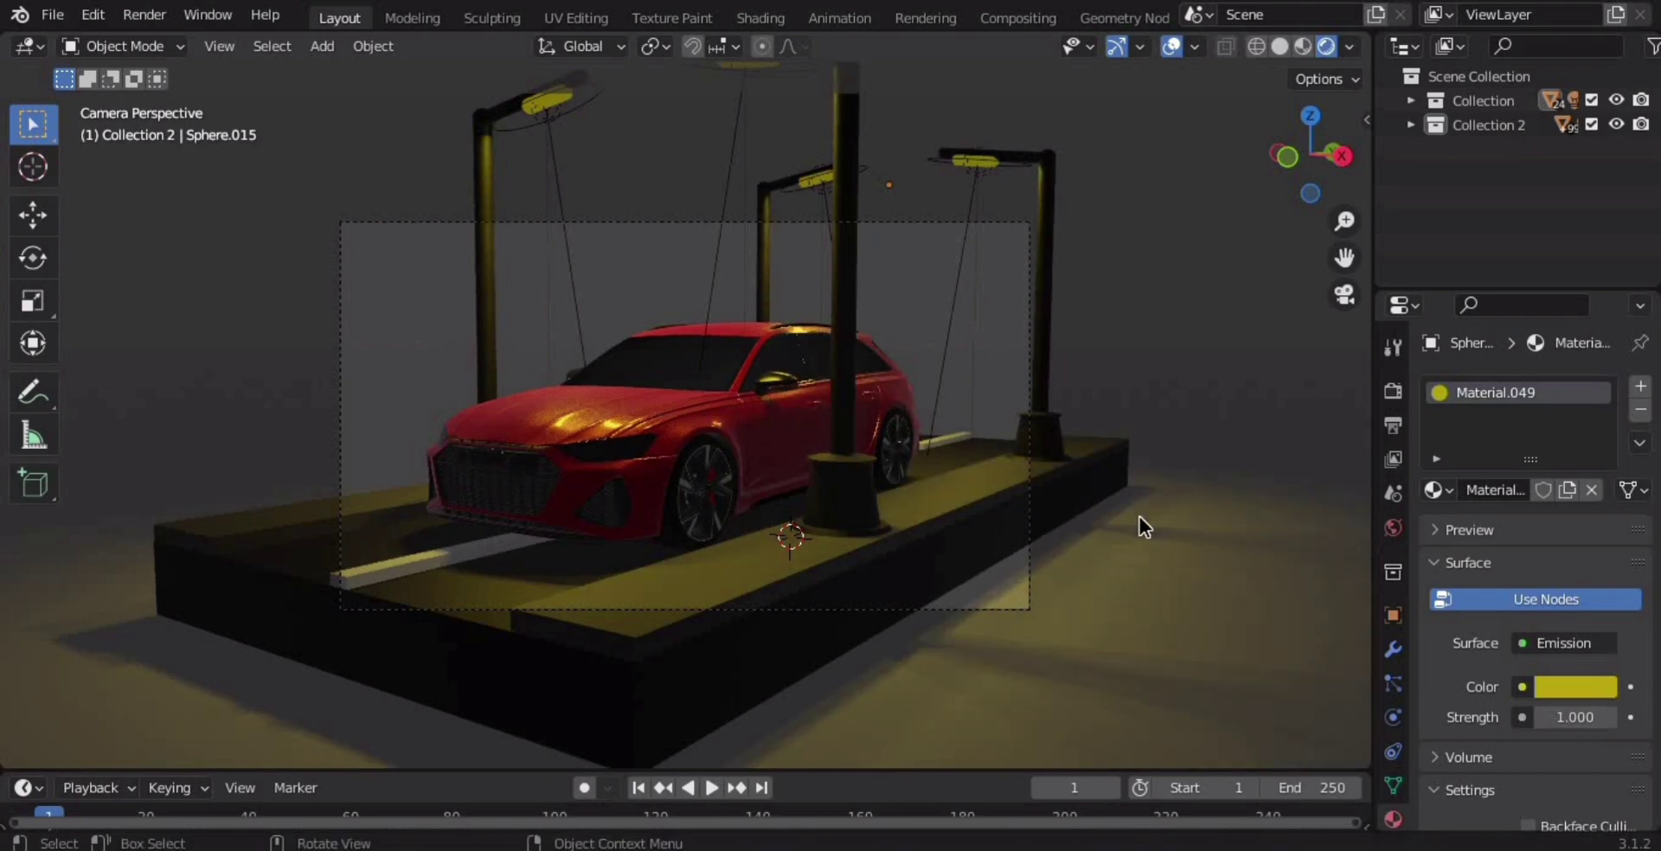
{"action": "key", "text": "F12"}
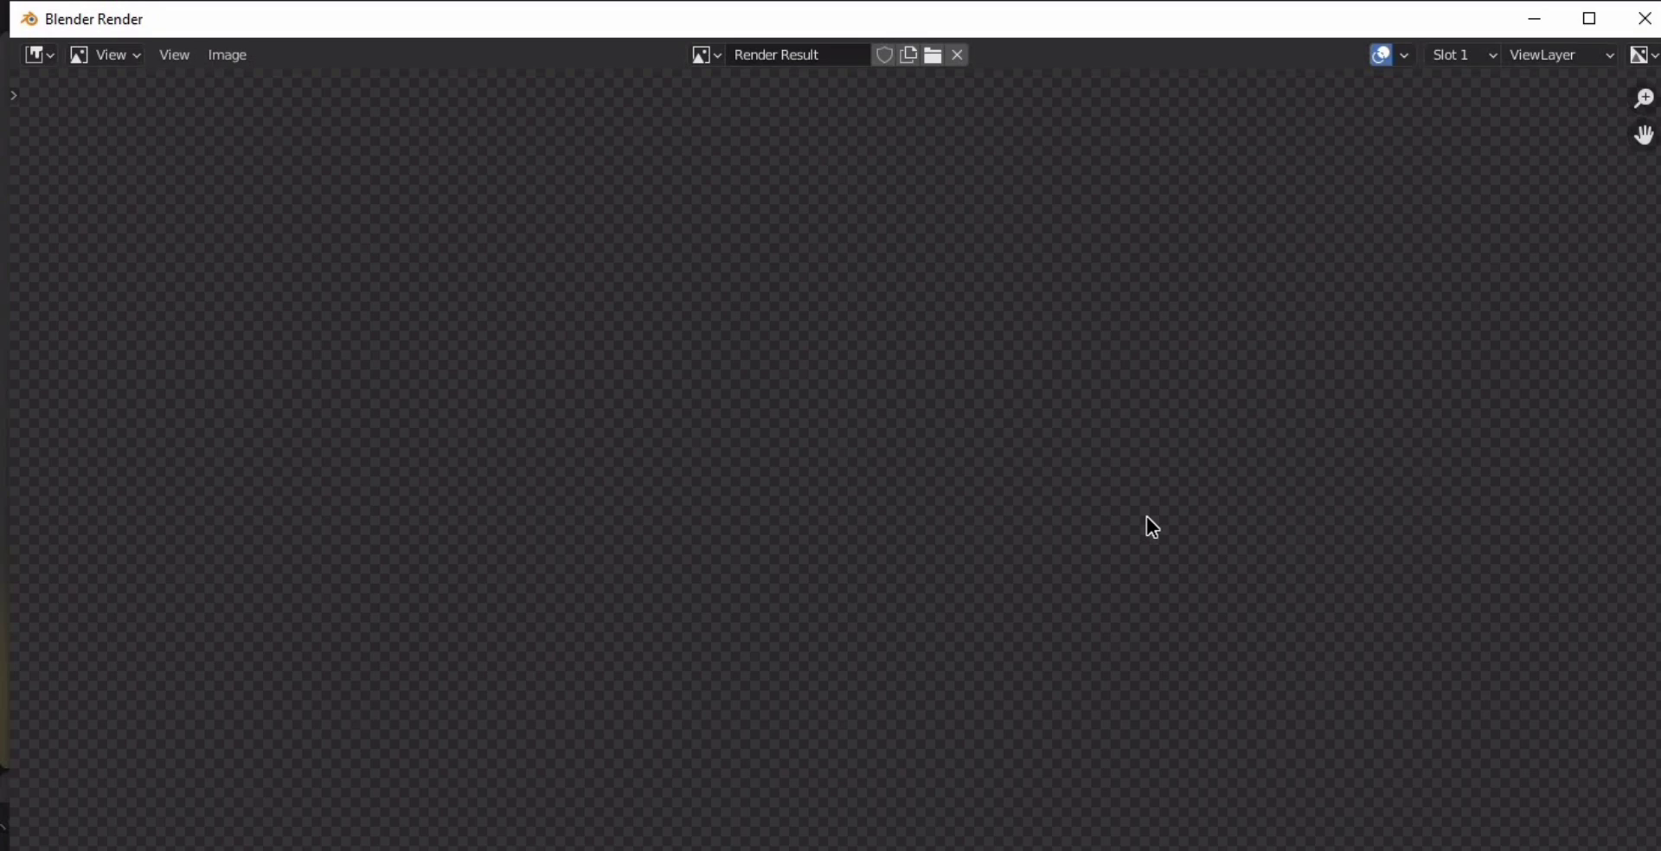
Zoom around the finished render of the red car under yellow lamplight.
{"action": "scroll", "coordinate": [1250, 550], "scroll_direction": "down", "scroll_amount": 2}
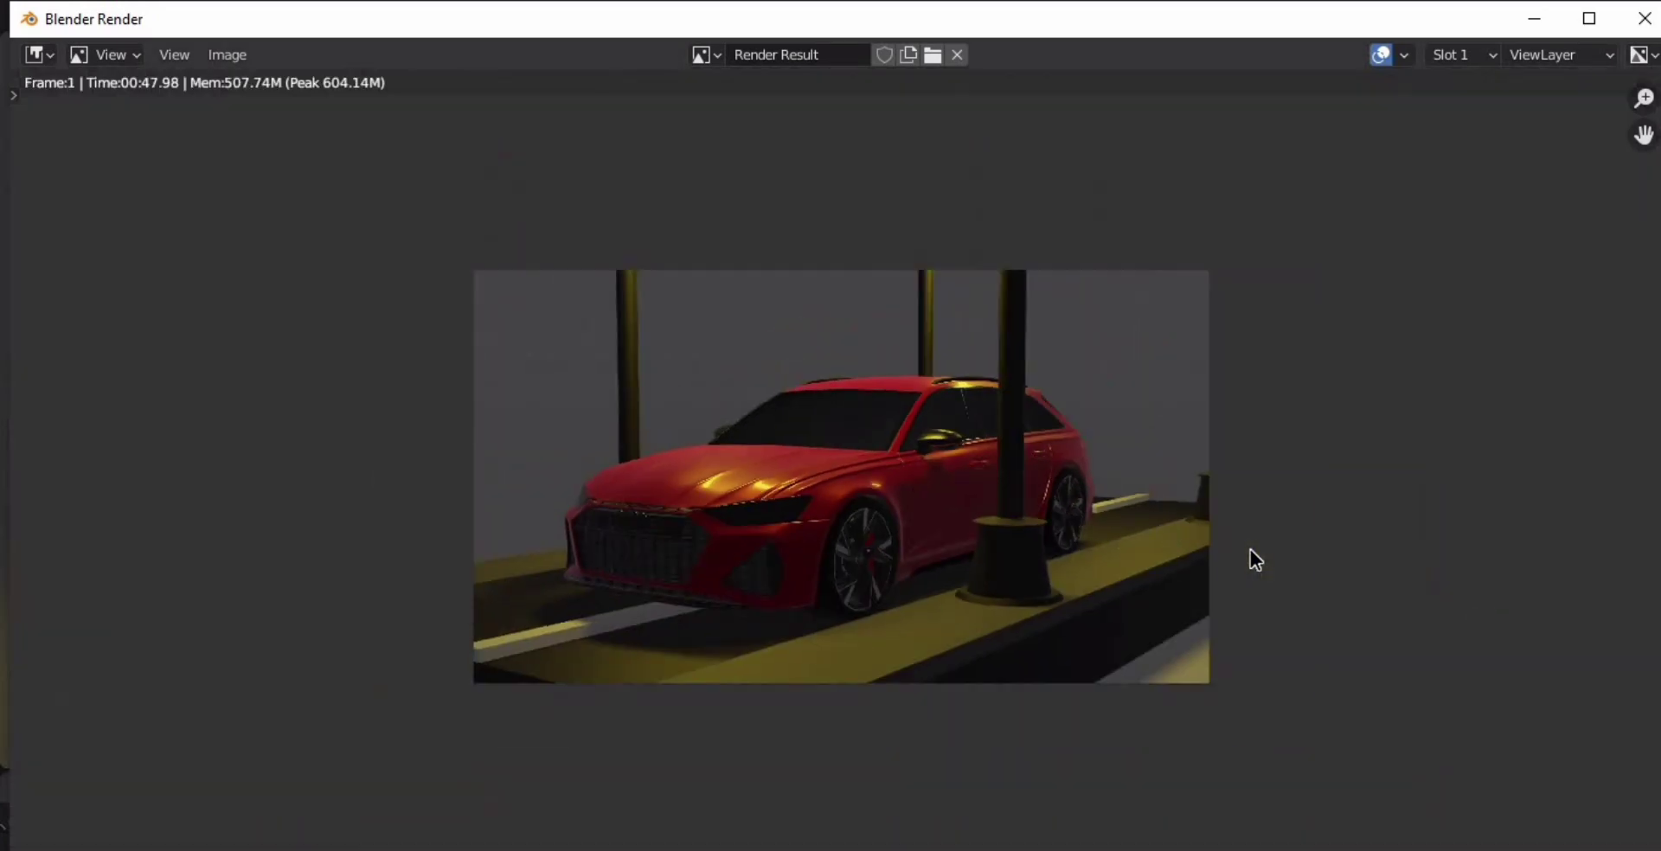
{"action": "scroll", "coordinate": [1250, 550], "scroll_direction": "down", "scroll_amount": 1}
{"action": "scroll", "coordinate": [1250, 550], "scroll_direction": "up", "scroll_amount": 5}
{"action": "scroll", "coordinate": [1250, 551], "scroll_direction": "up", "scroll_amount": 2}
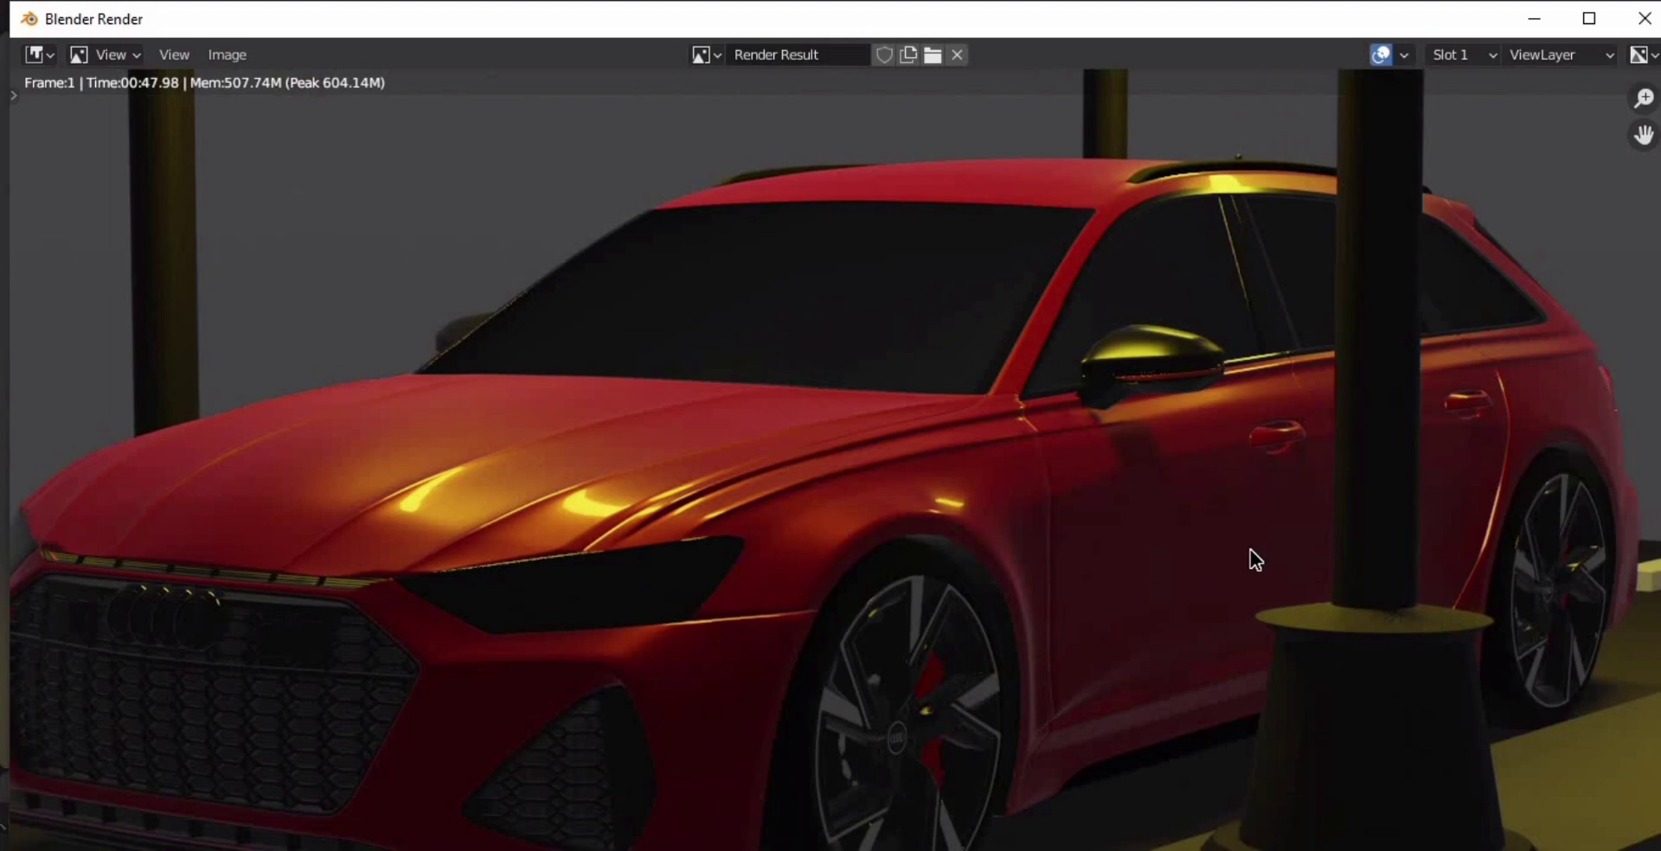